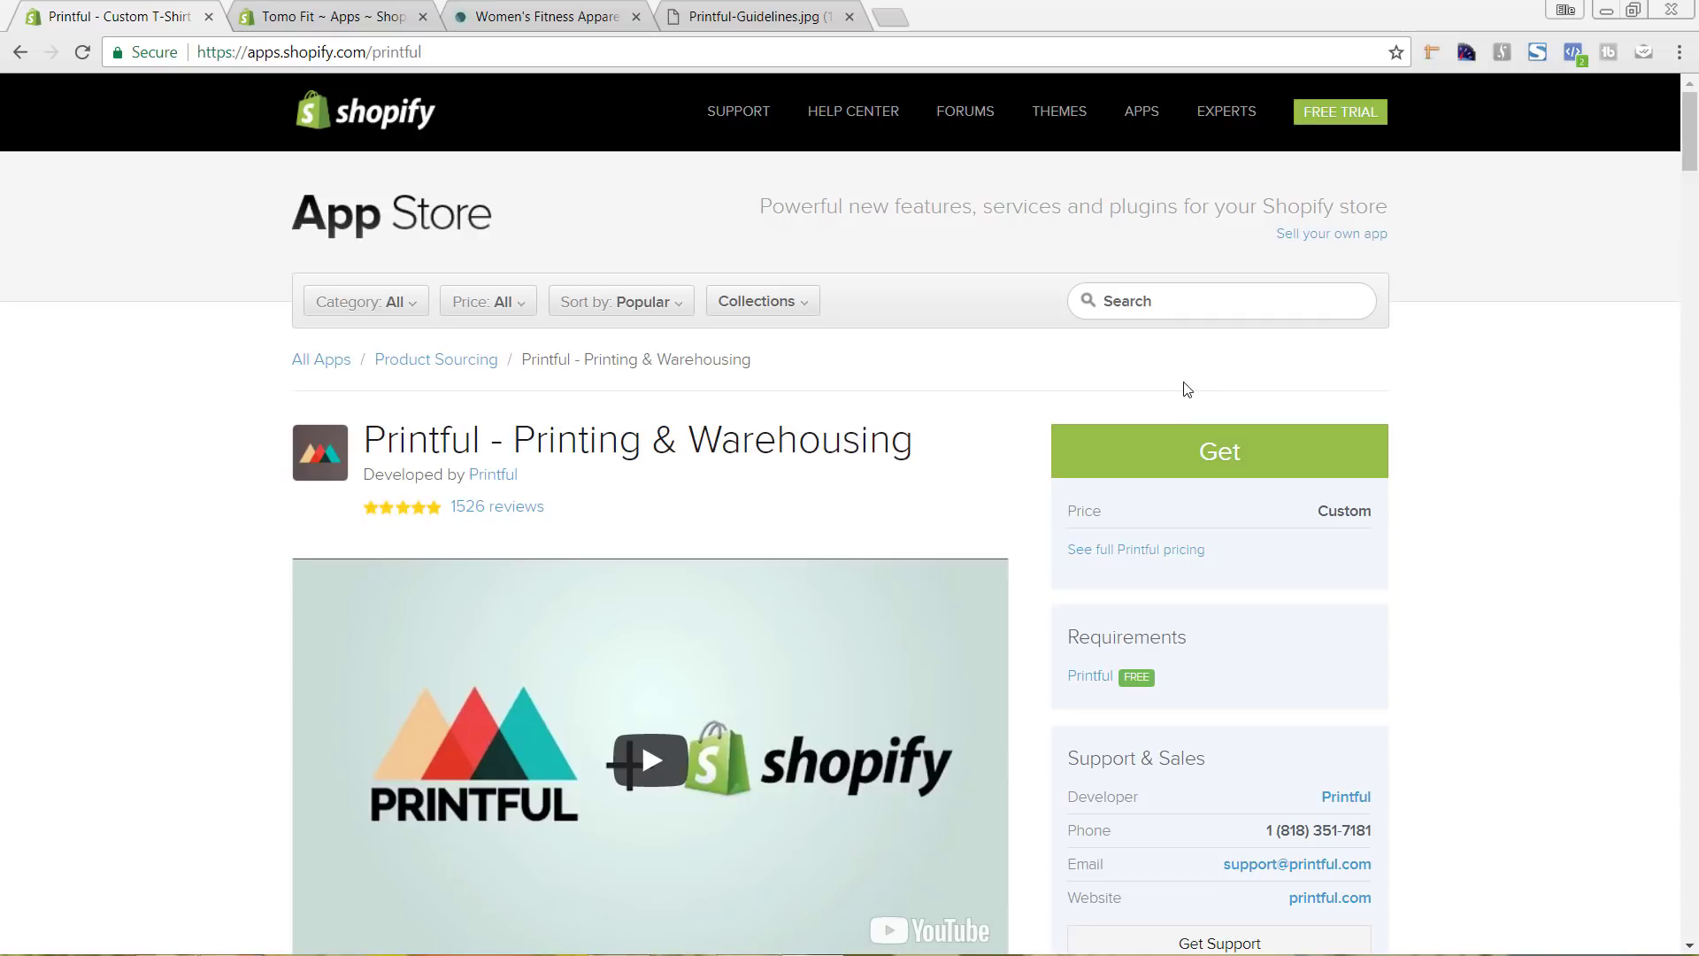
# View the Tomo Fit women's fitness apparel collection, and return to the Printful app listing
pyautogui.click(544, 18)
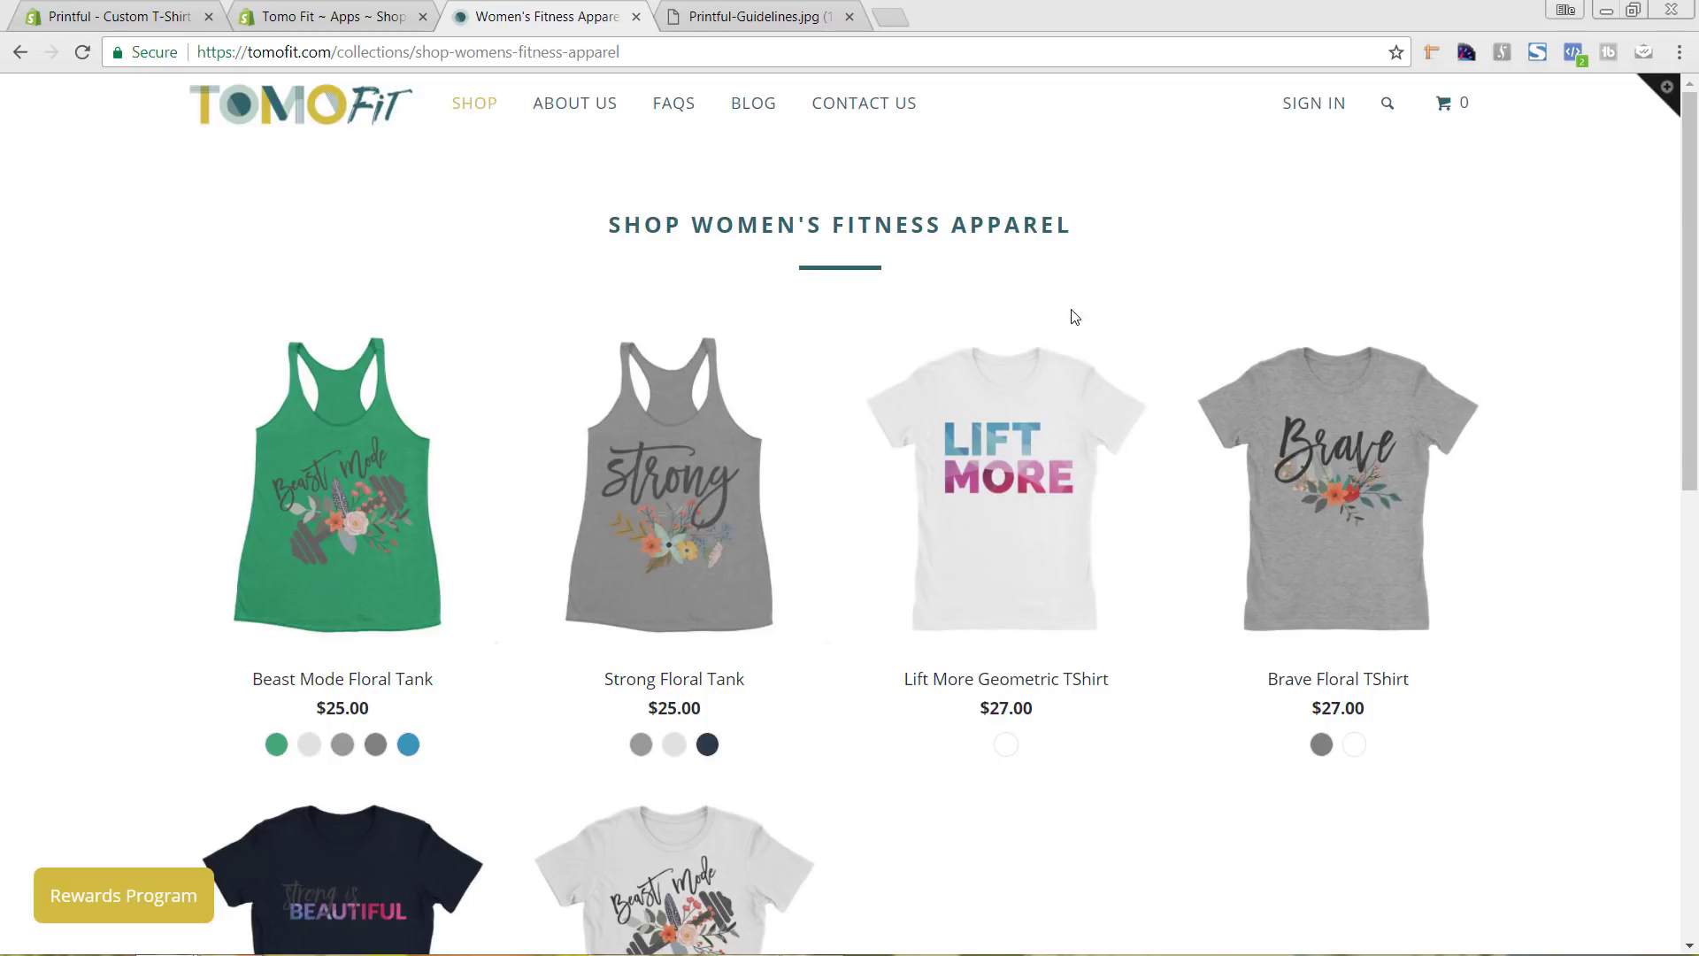
pyautogui.moveTo(927, 368)
pyautogui.click(148, 18)
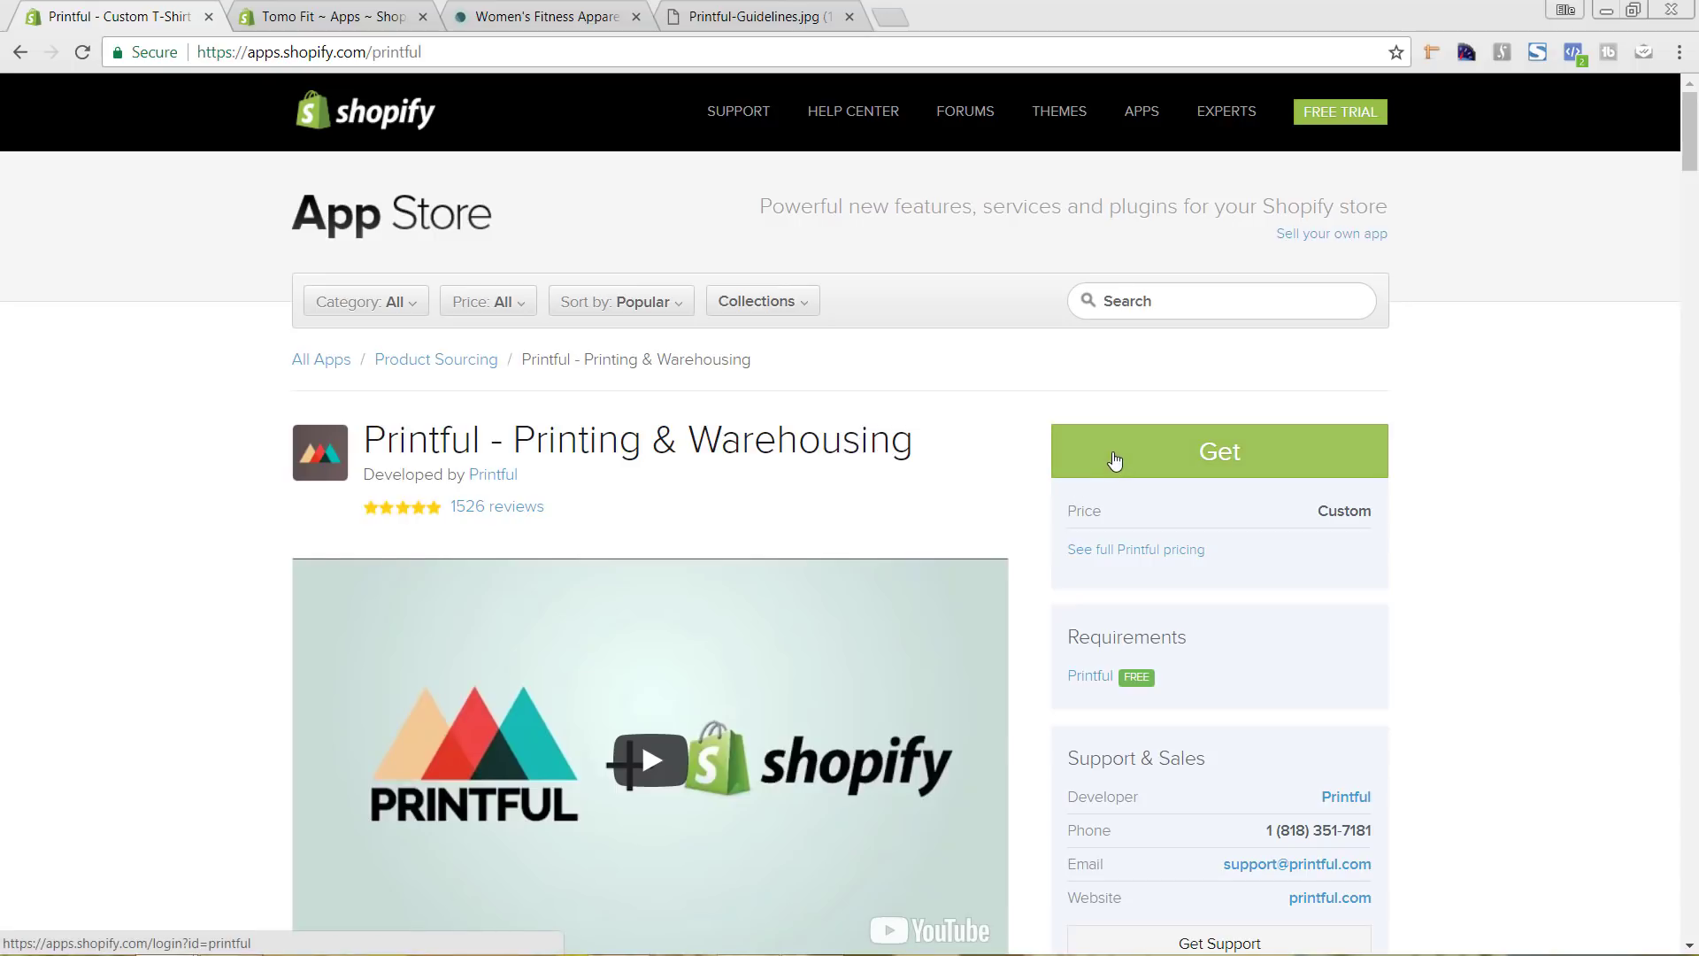
# Open the Printful - Printing & Warehousing app from the Tomo Fit store's installed apps and view its product list
pyautogui.click(338, 20)
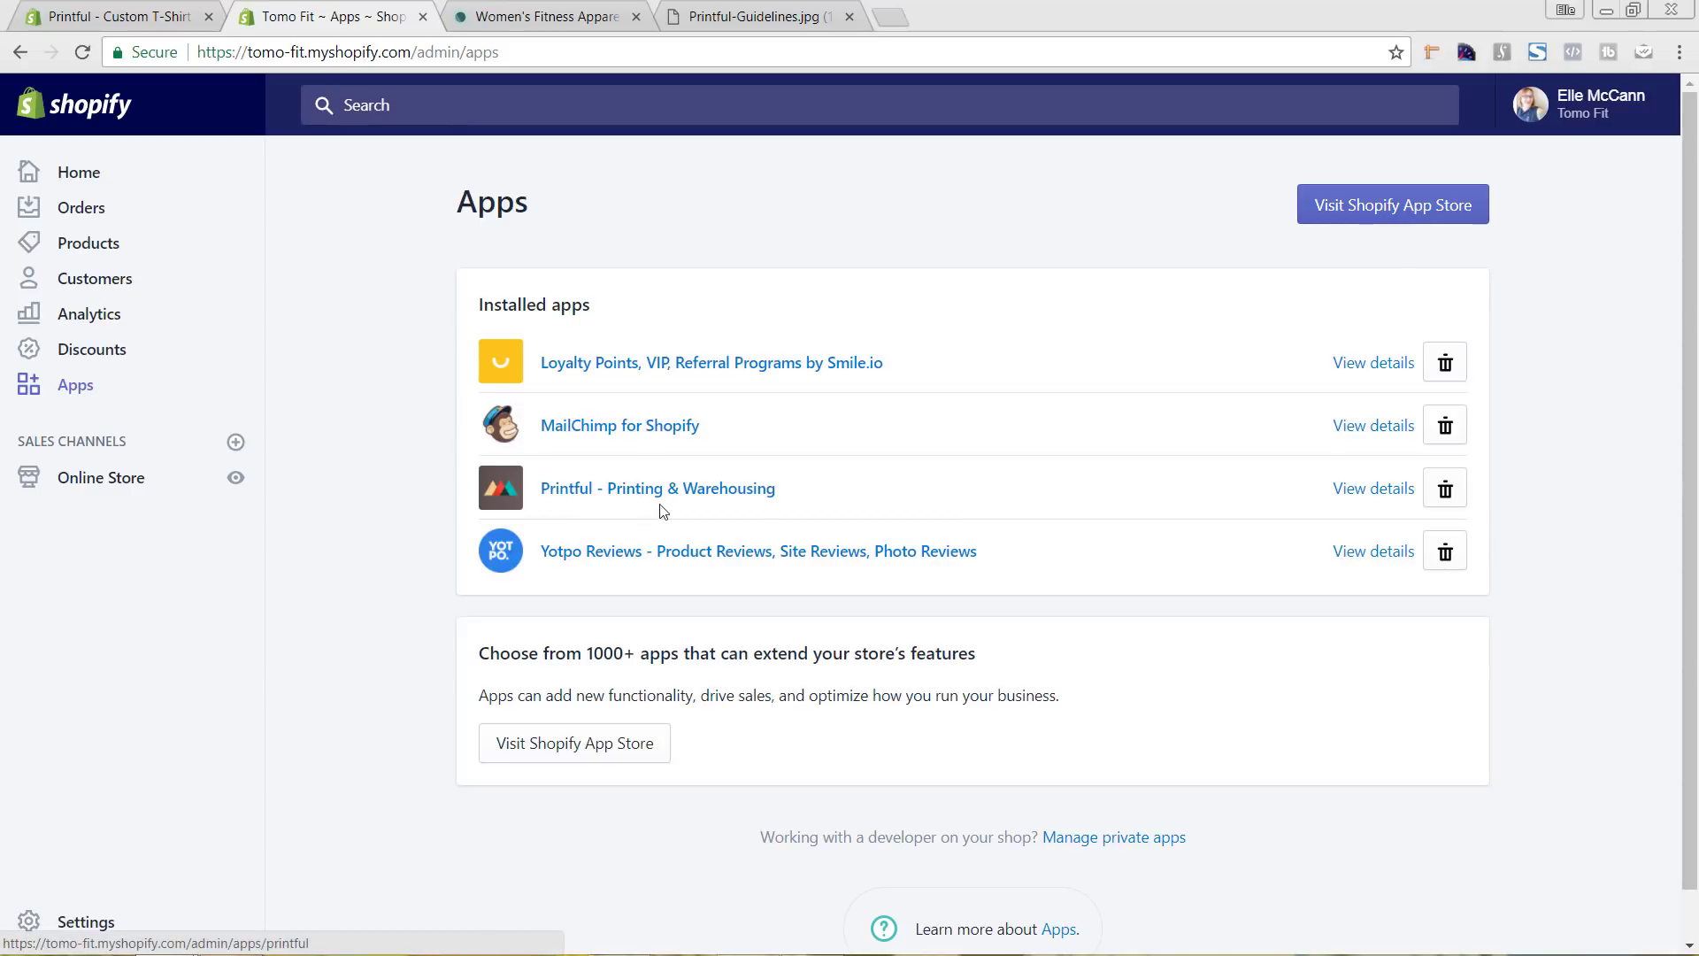
pyautogui.click(605, 498)
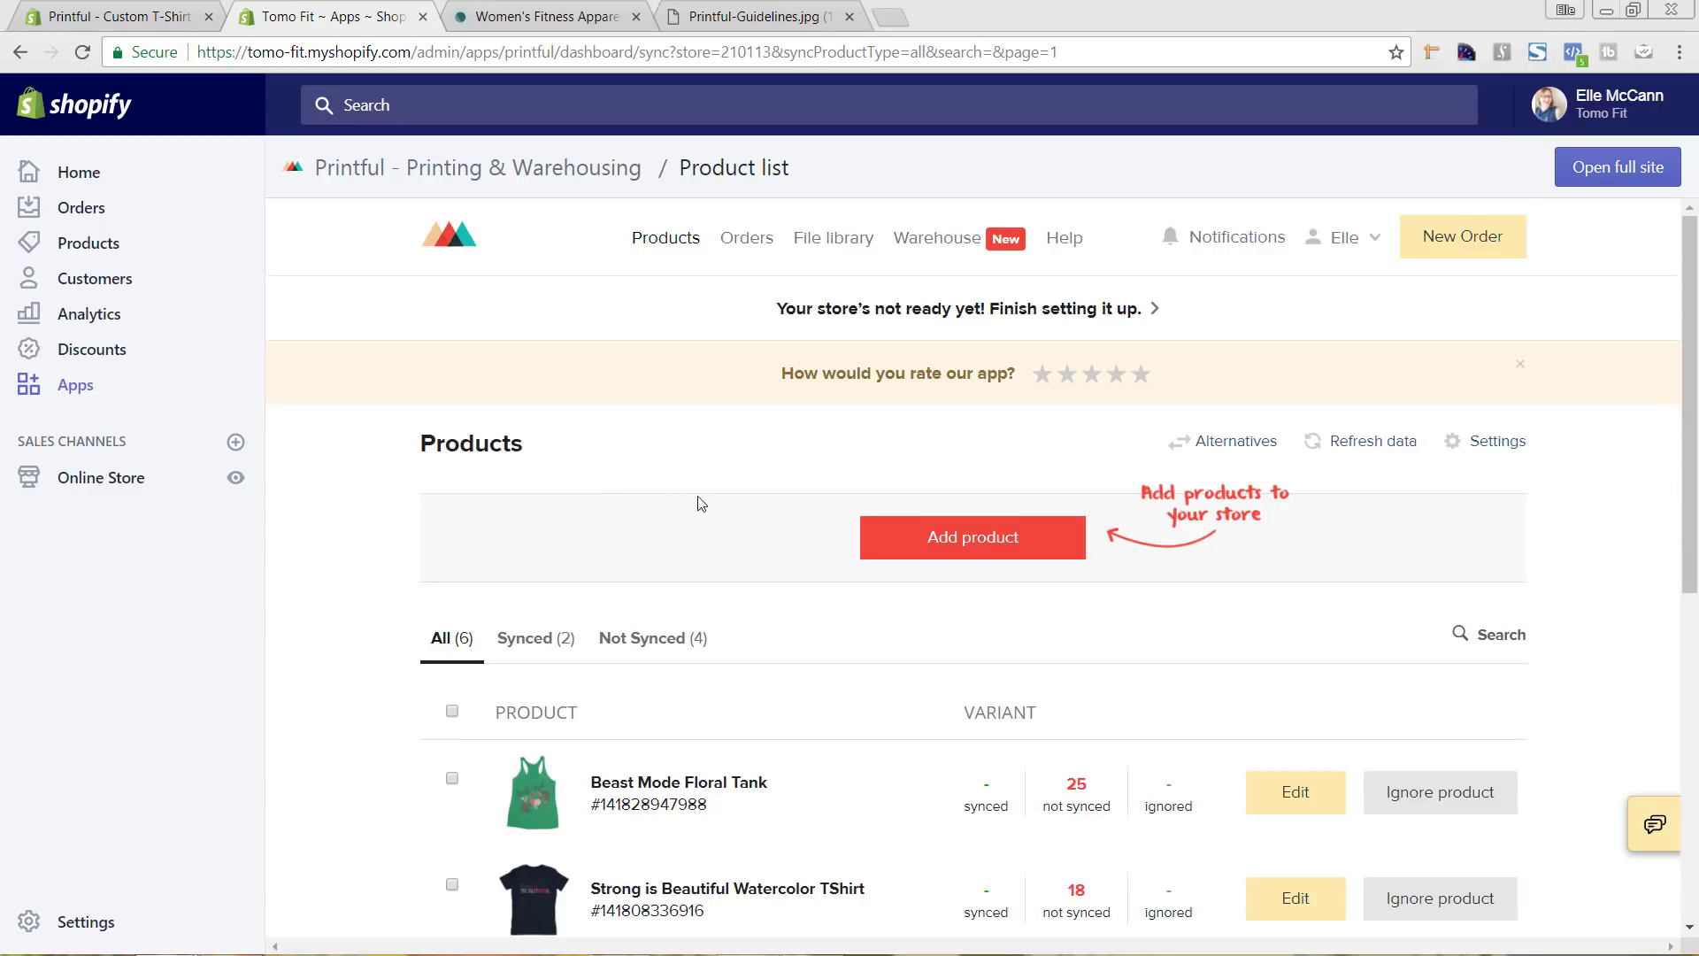
pyautogui.scroll(-5, 704, 503)
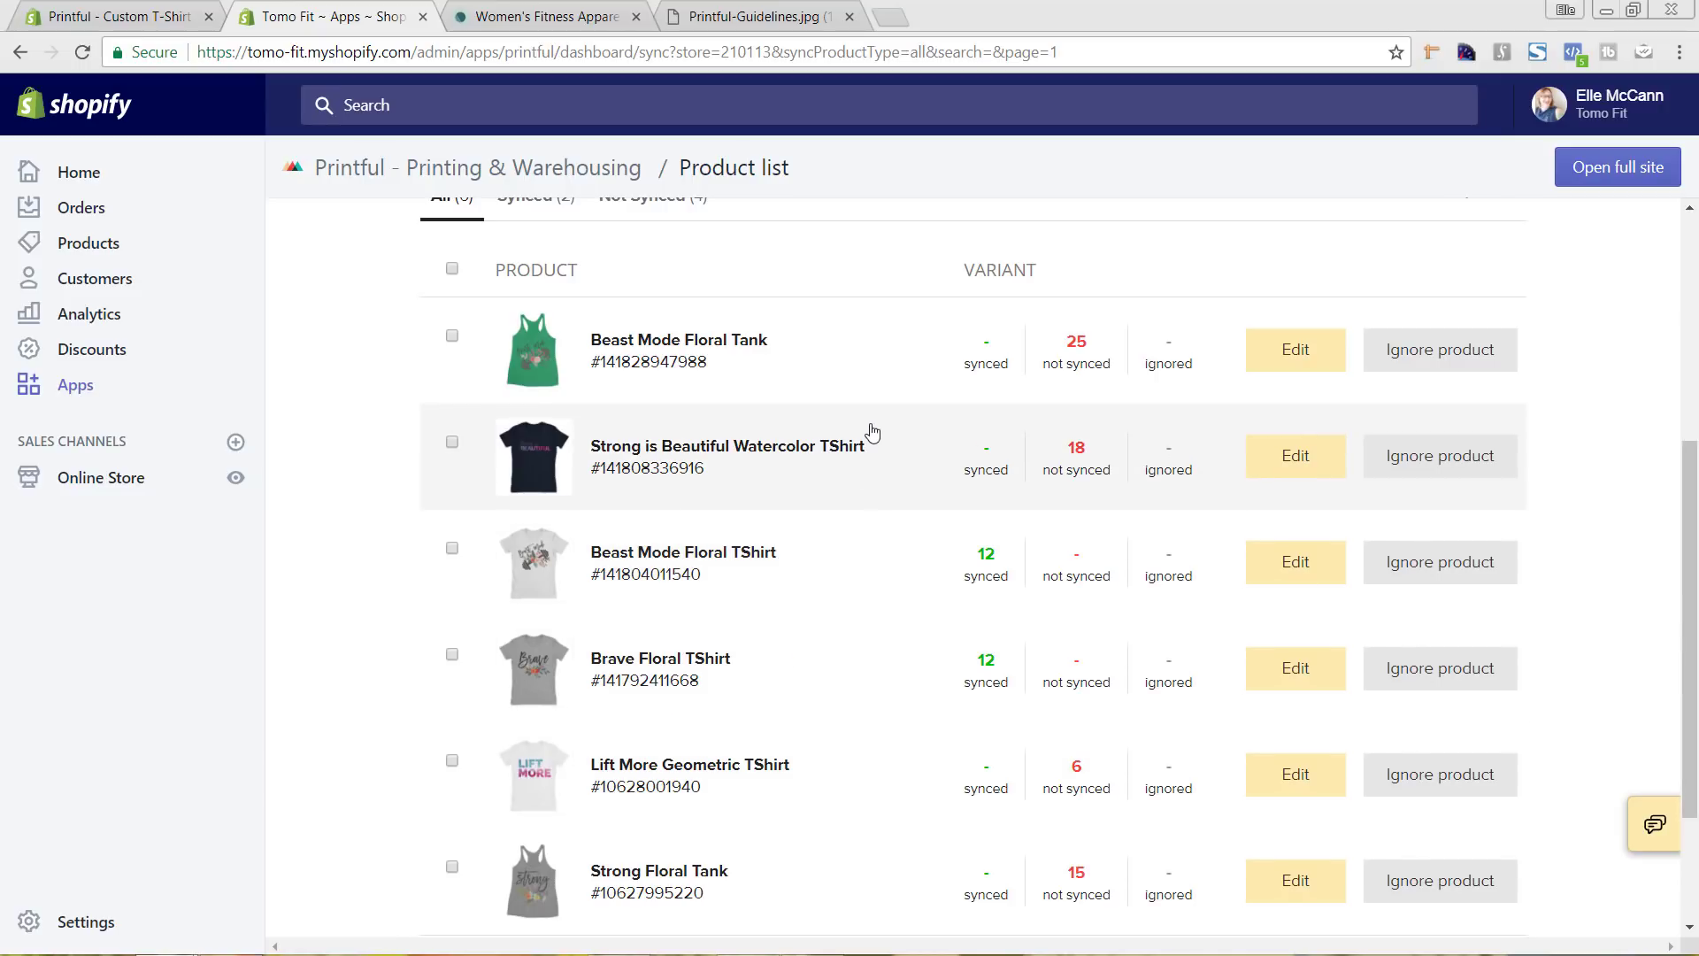
# Compare the products on the Tomo Fit storefront with those in the Printful product list
pyautogui.click(551, 23)
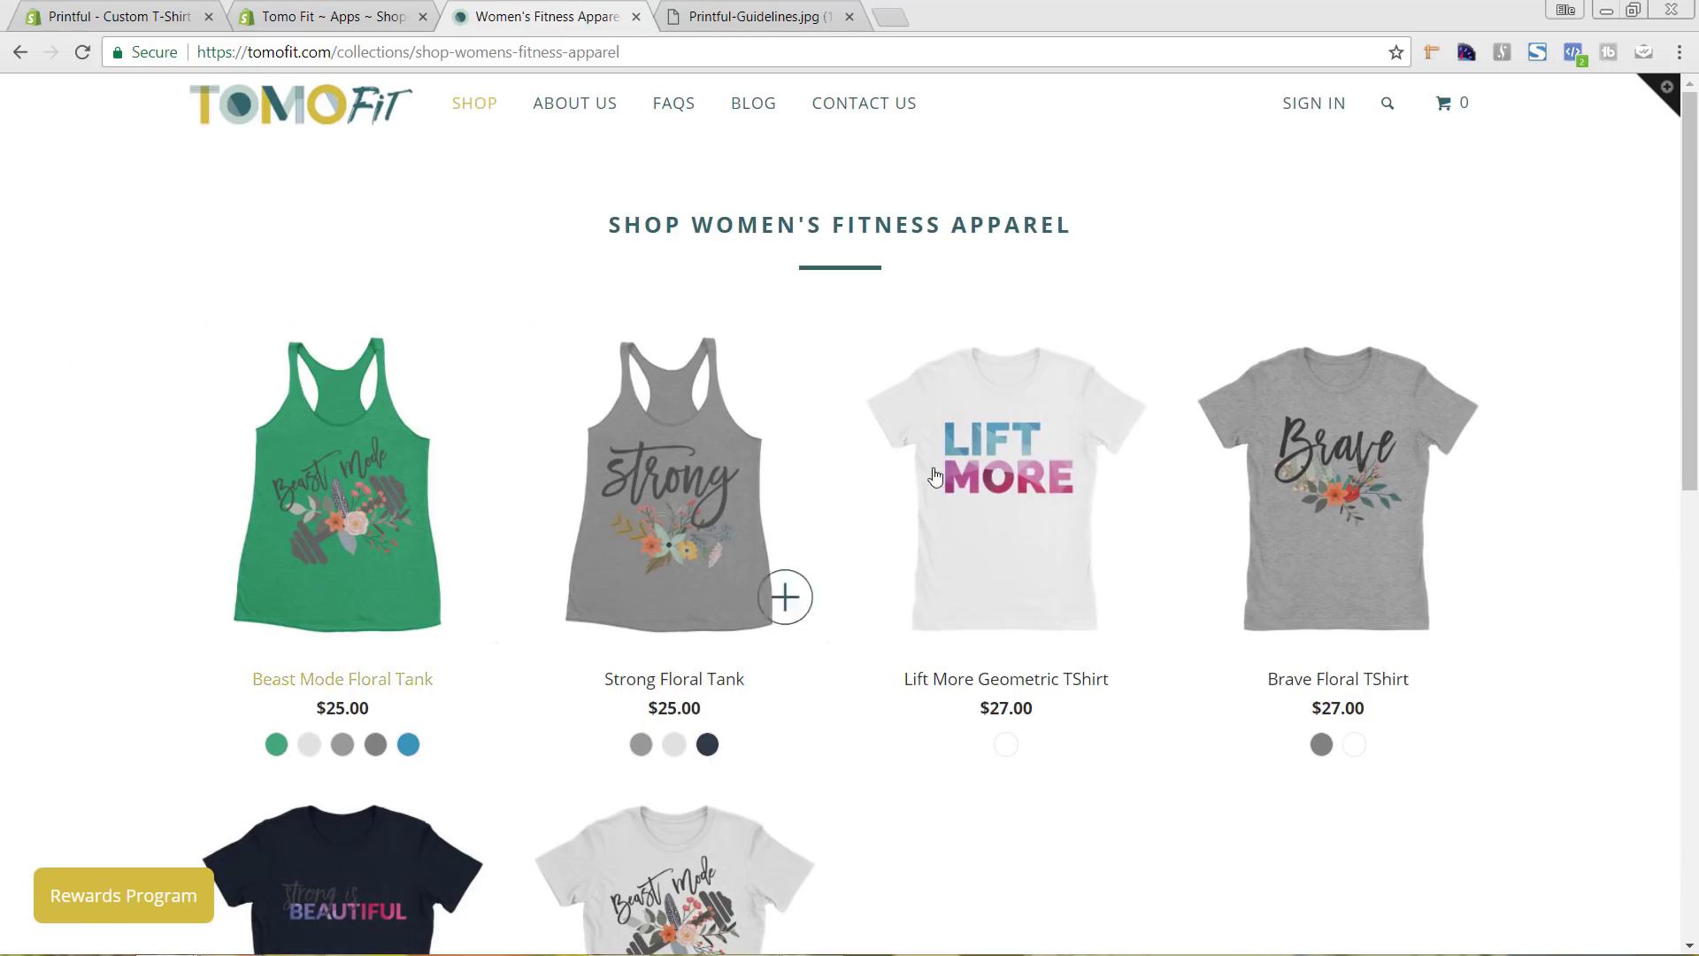
pyautogui.click(354, 18)
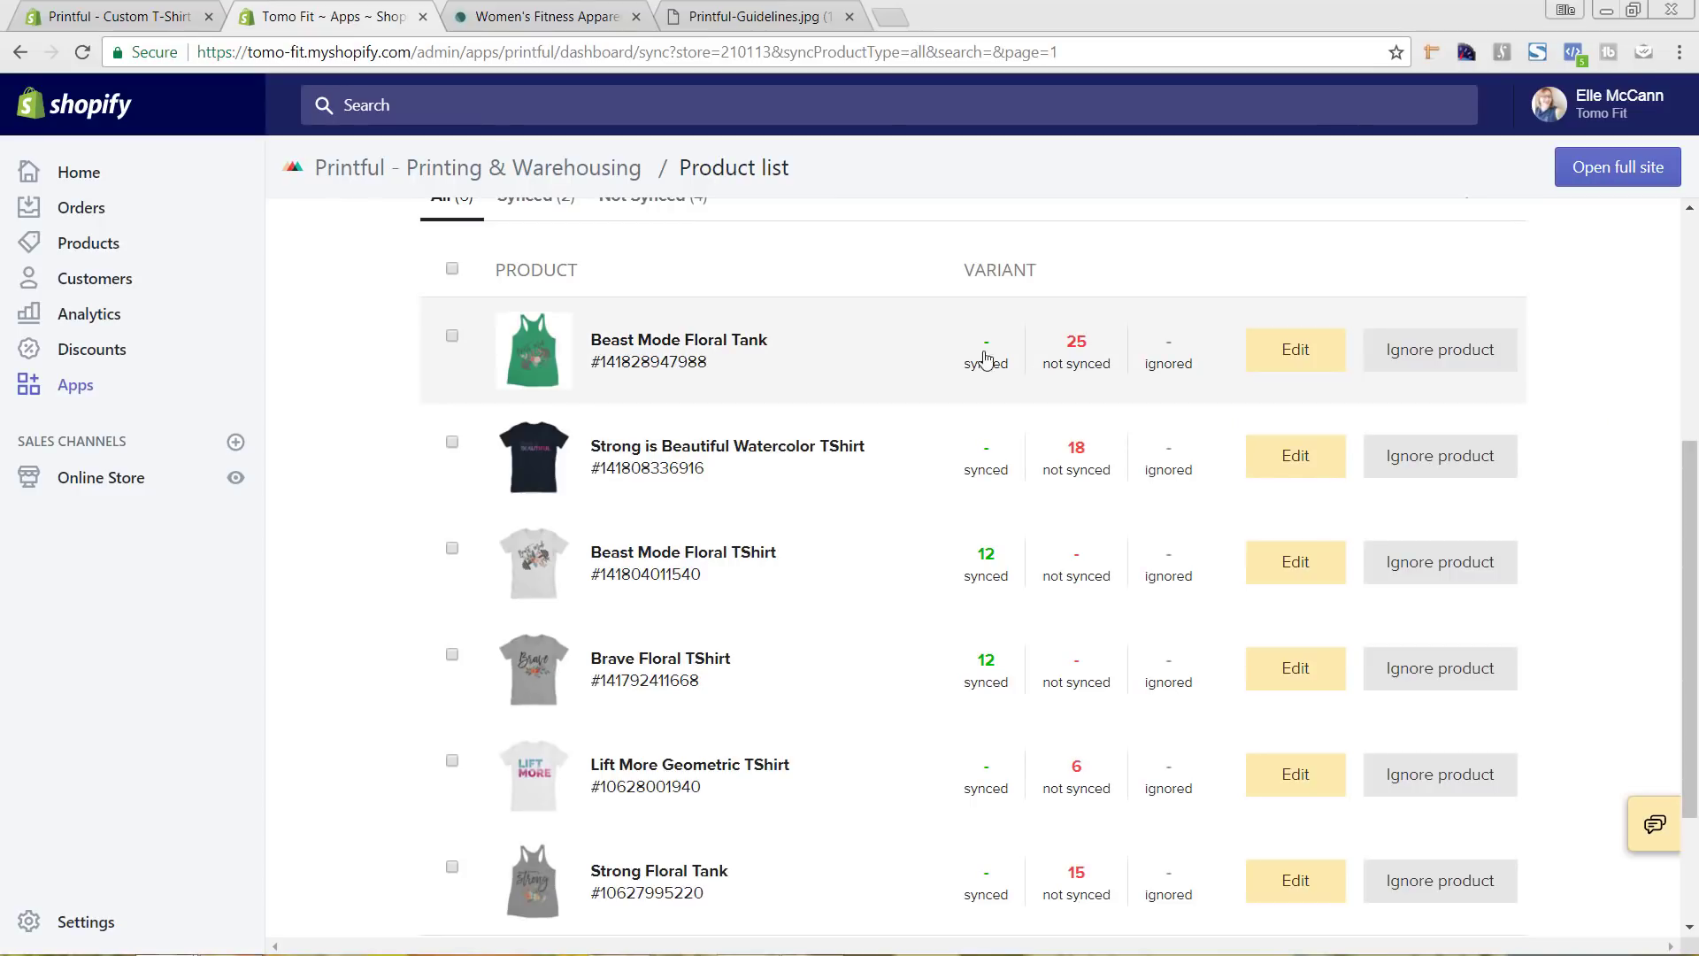
pyautogui.scroll(1, 1093, 549)
pyautogui.scroll(4, 1093, 549)
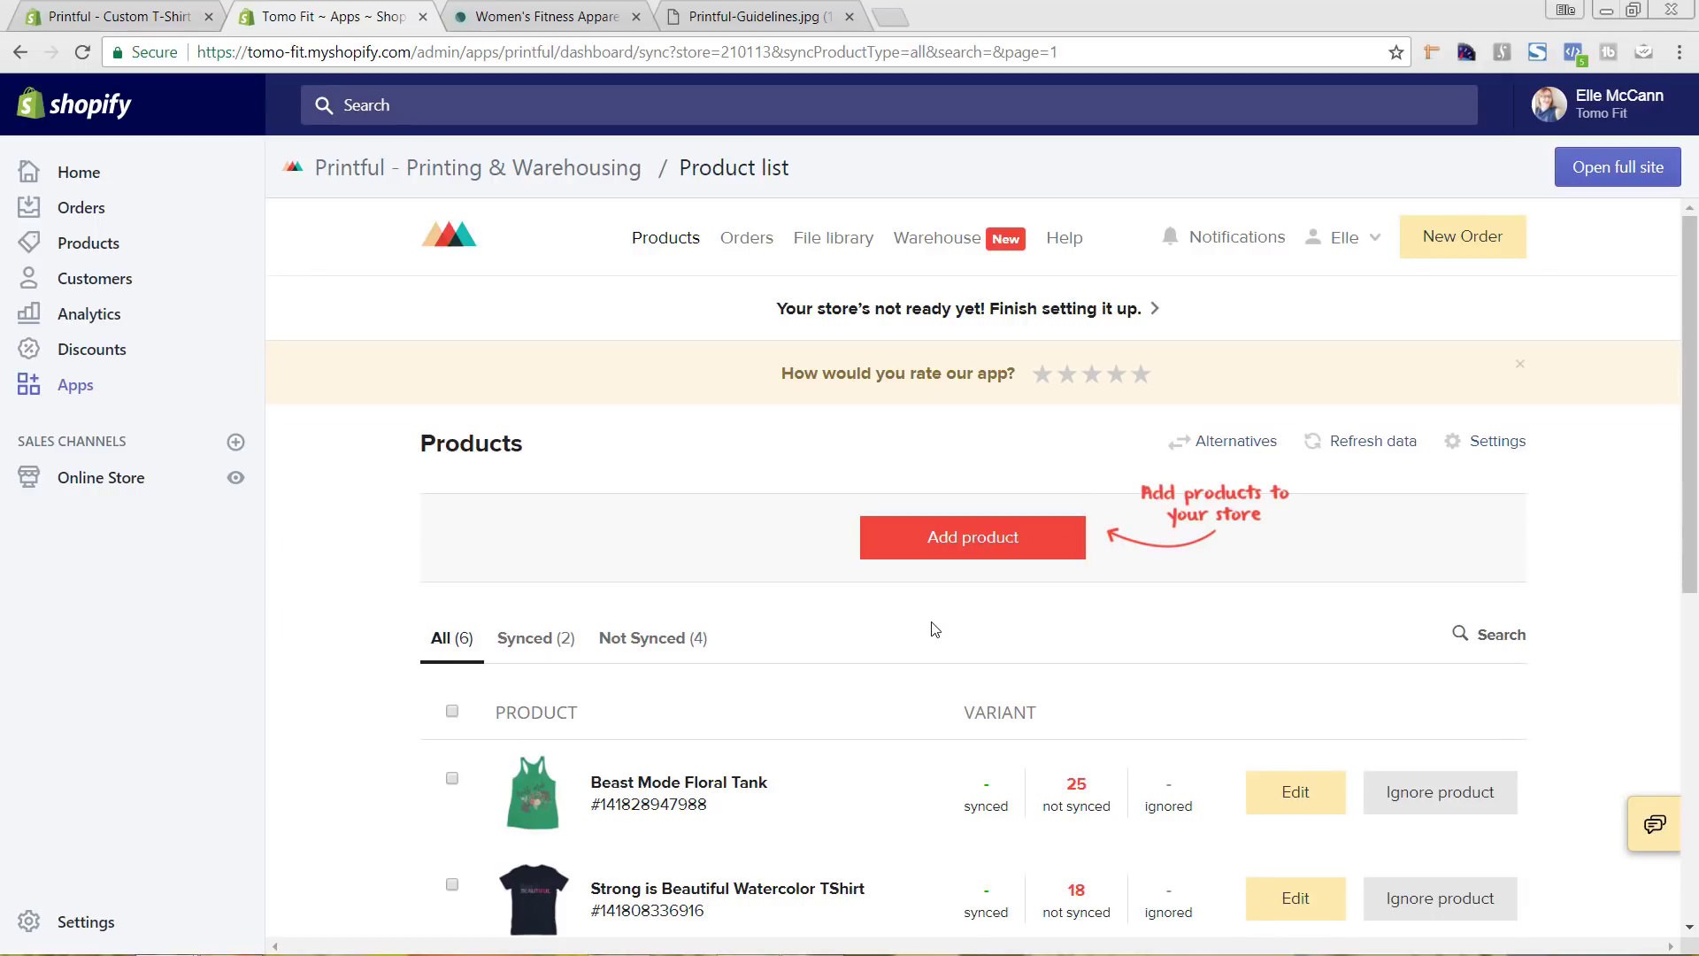
pyautogui.scroll(-1, 930, 512)
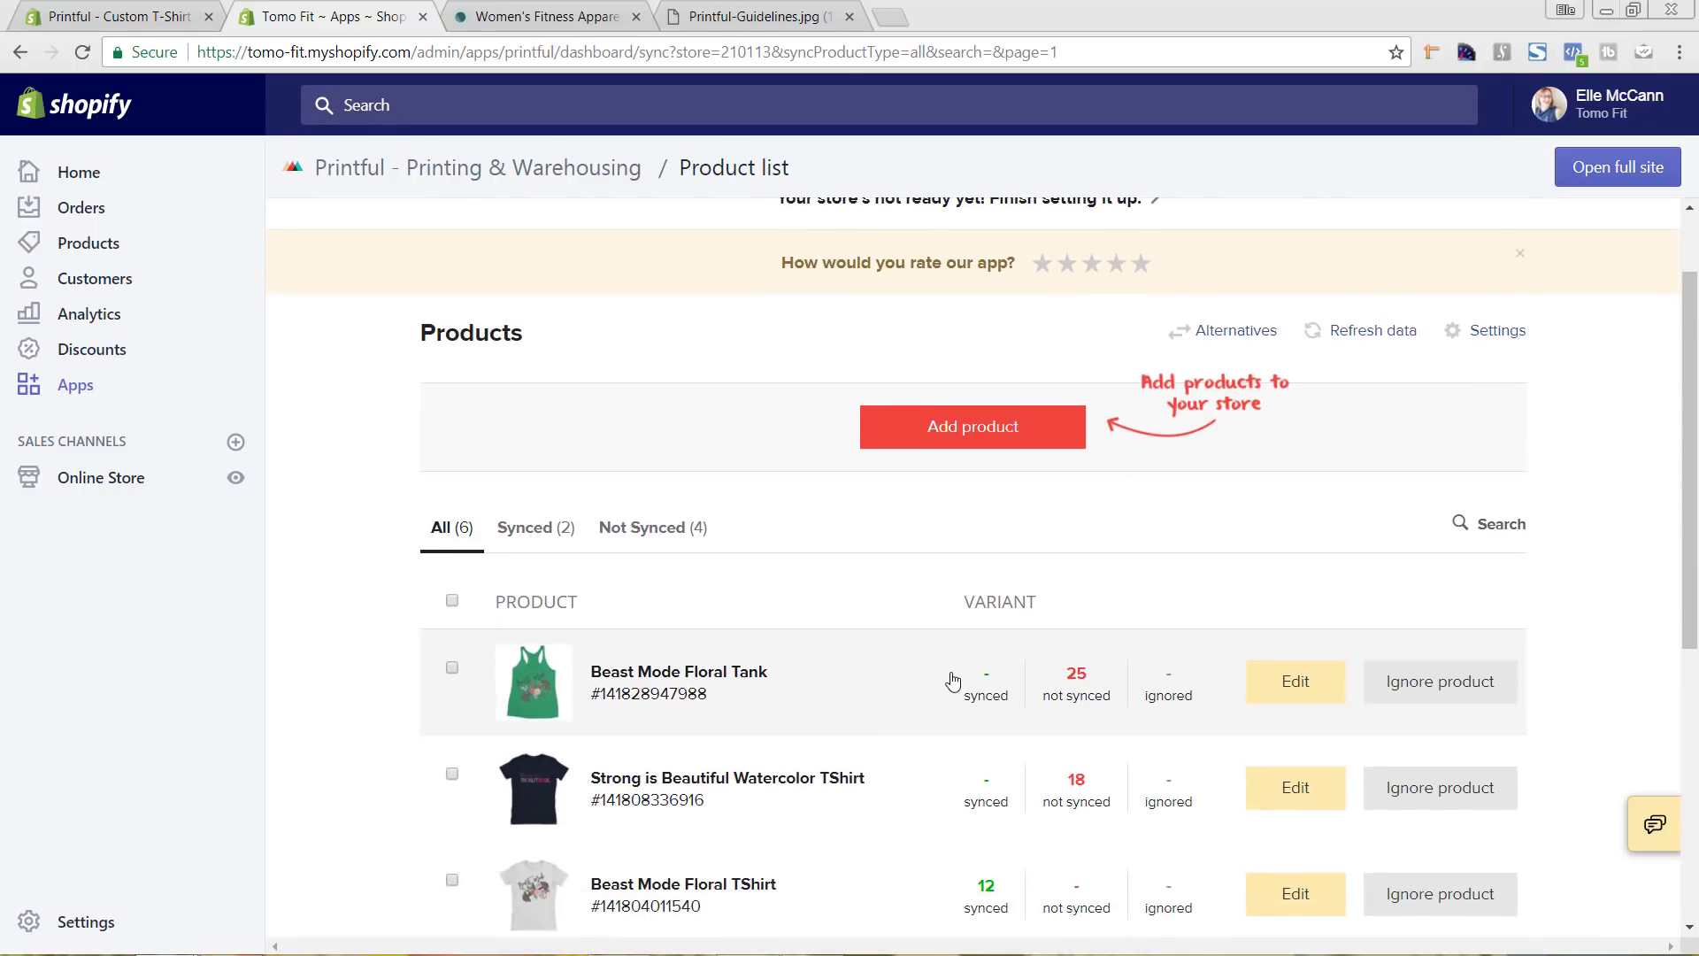
pyautogui.scroll(1, 948, 683)
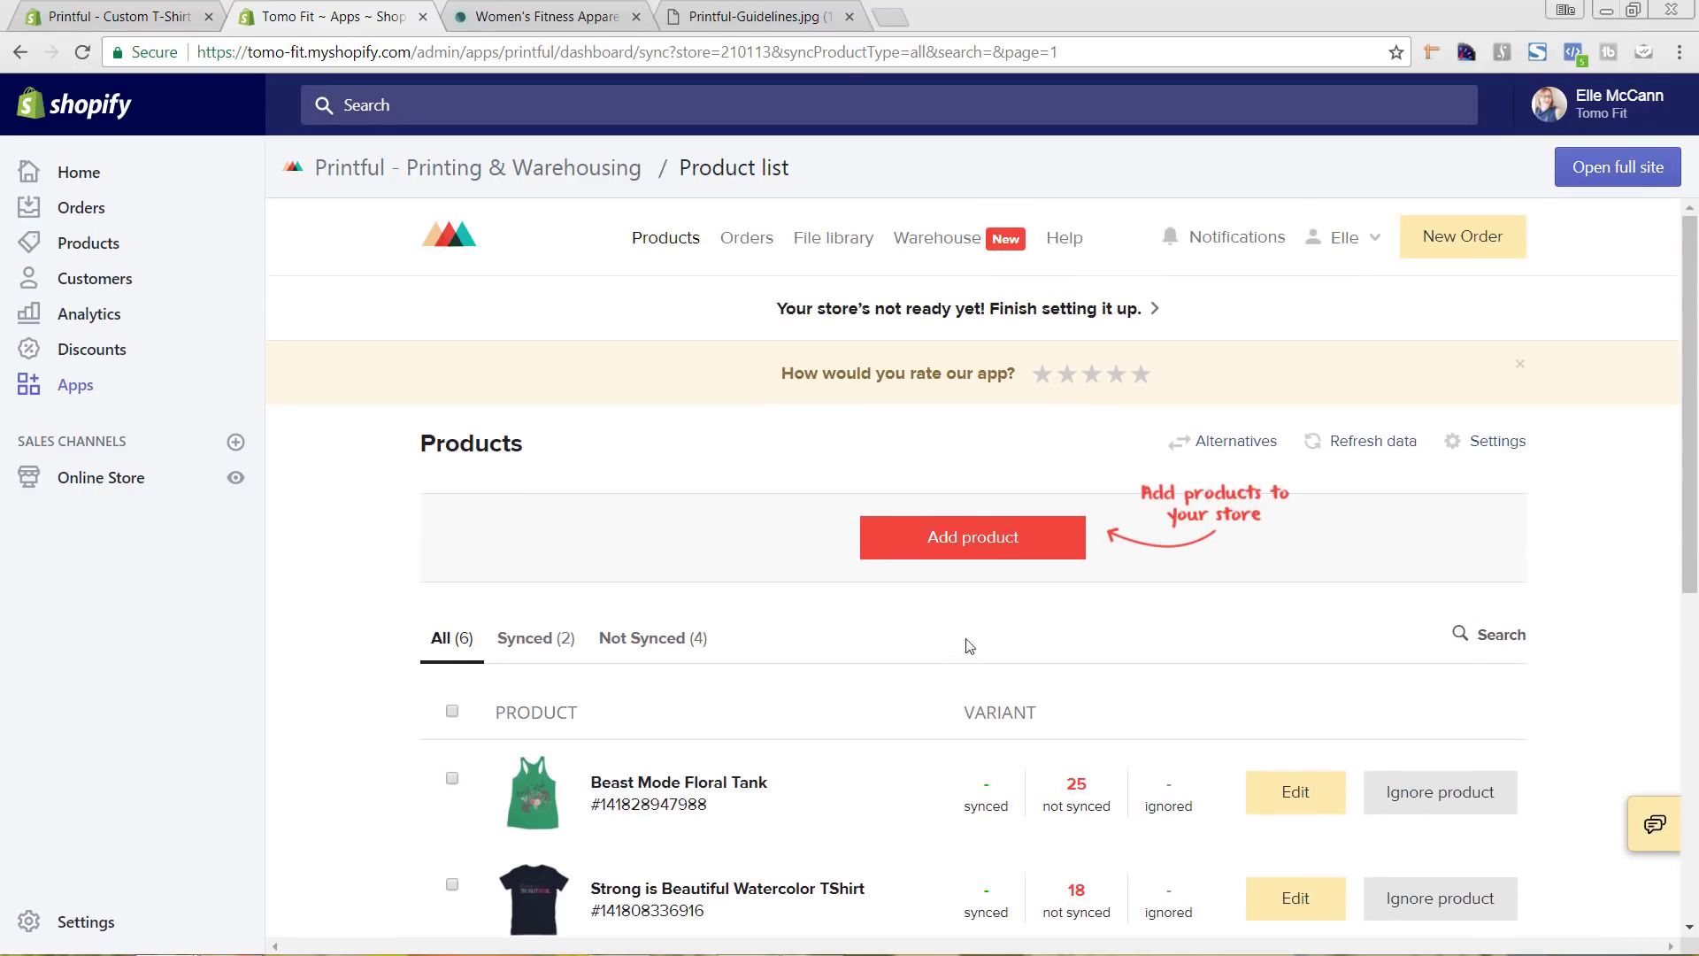
# Open Printful's store setup guide to review the Store essentials checklist, and show the account options
pyautogui.click(883, 320)
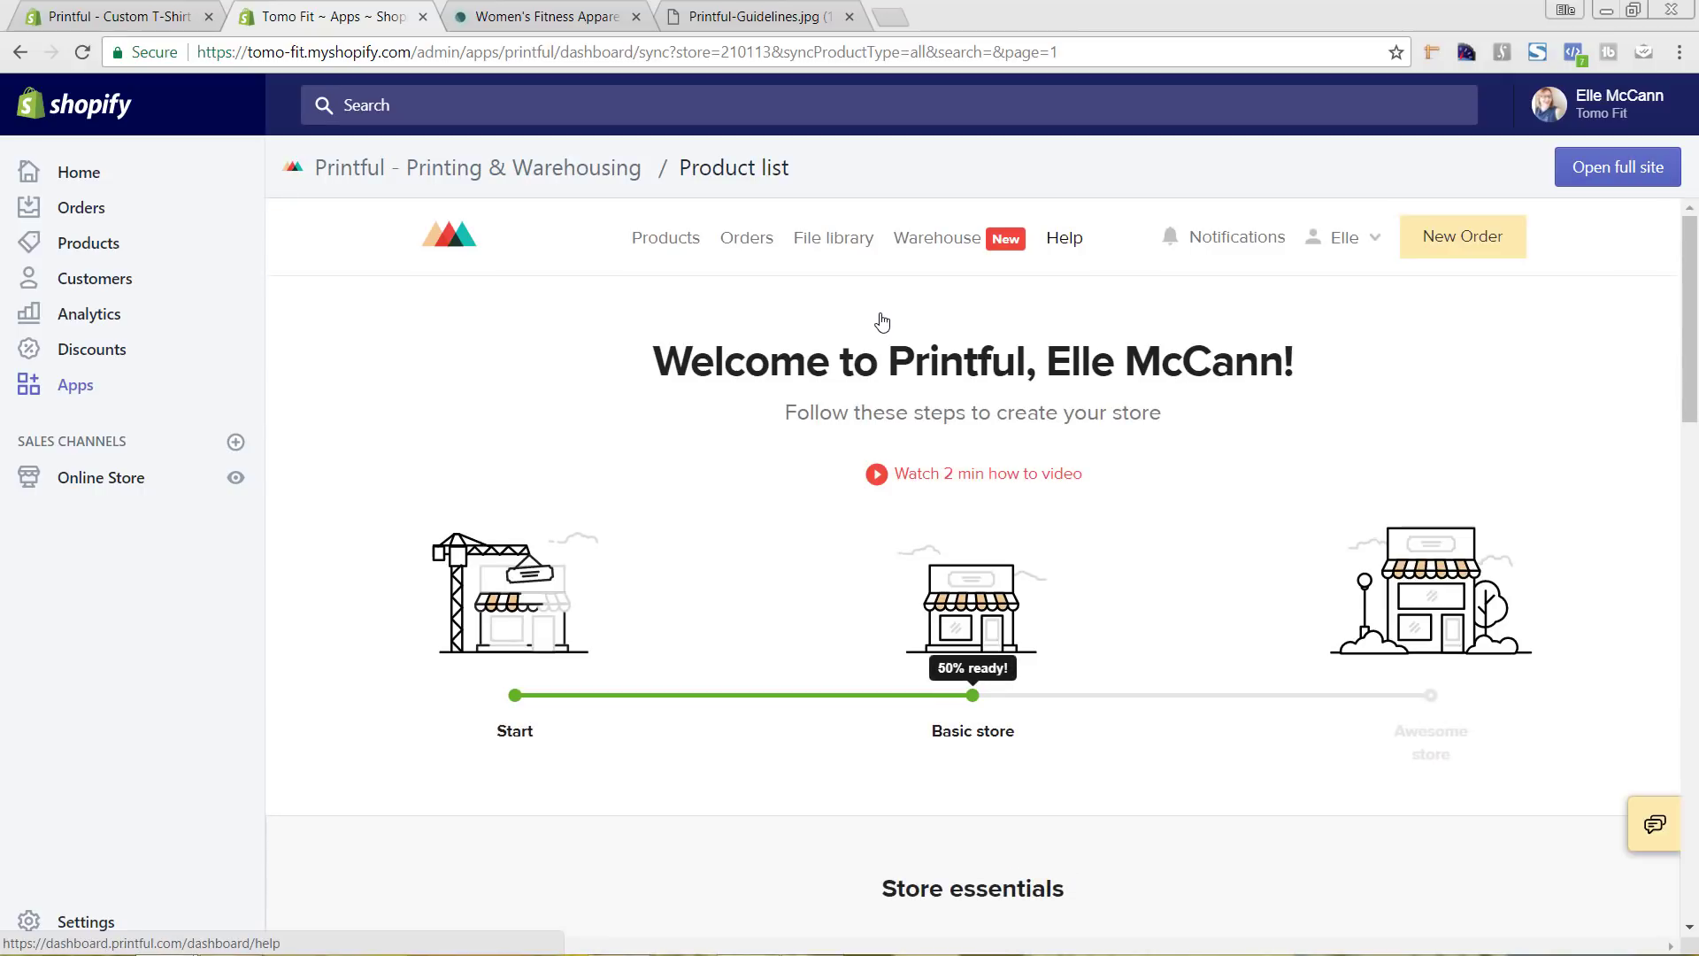
pyautogui.scroll(-1, 1255, 509)
pyautogui.scroll(-6, 1255, 522)
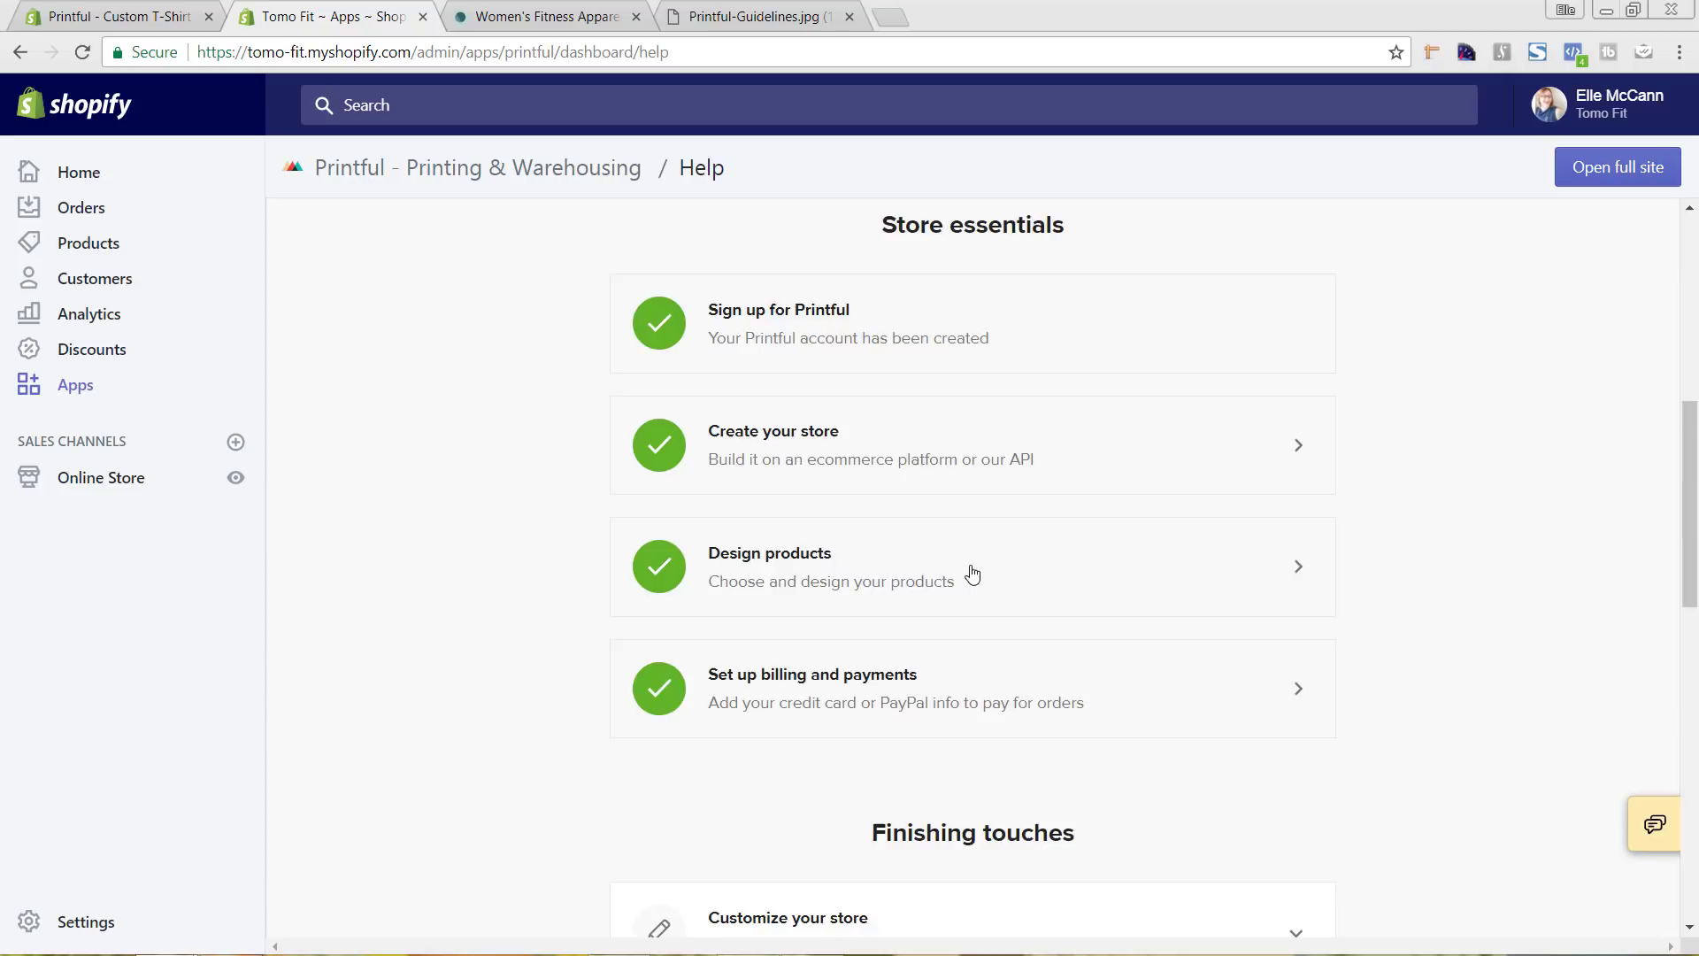
pyautogui.scroll(-1, 971, 577)
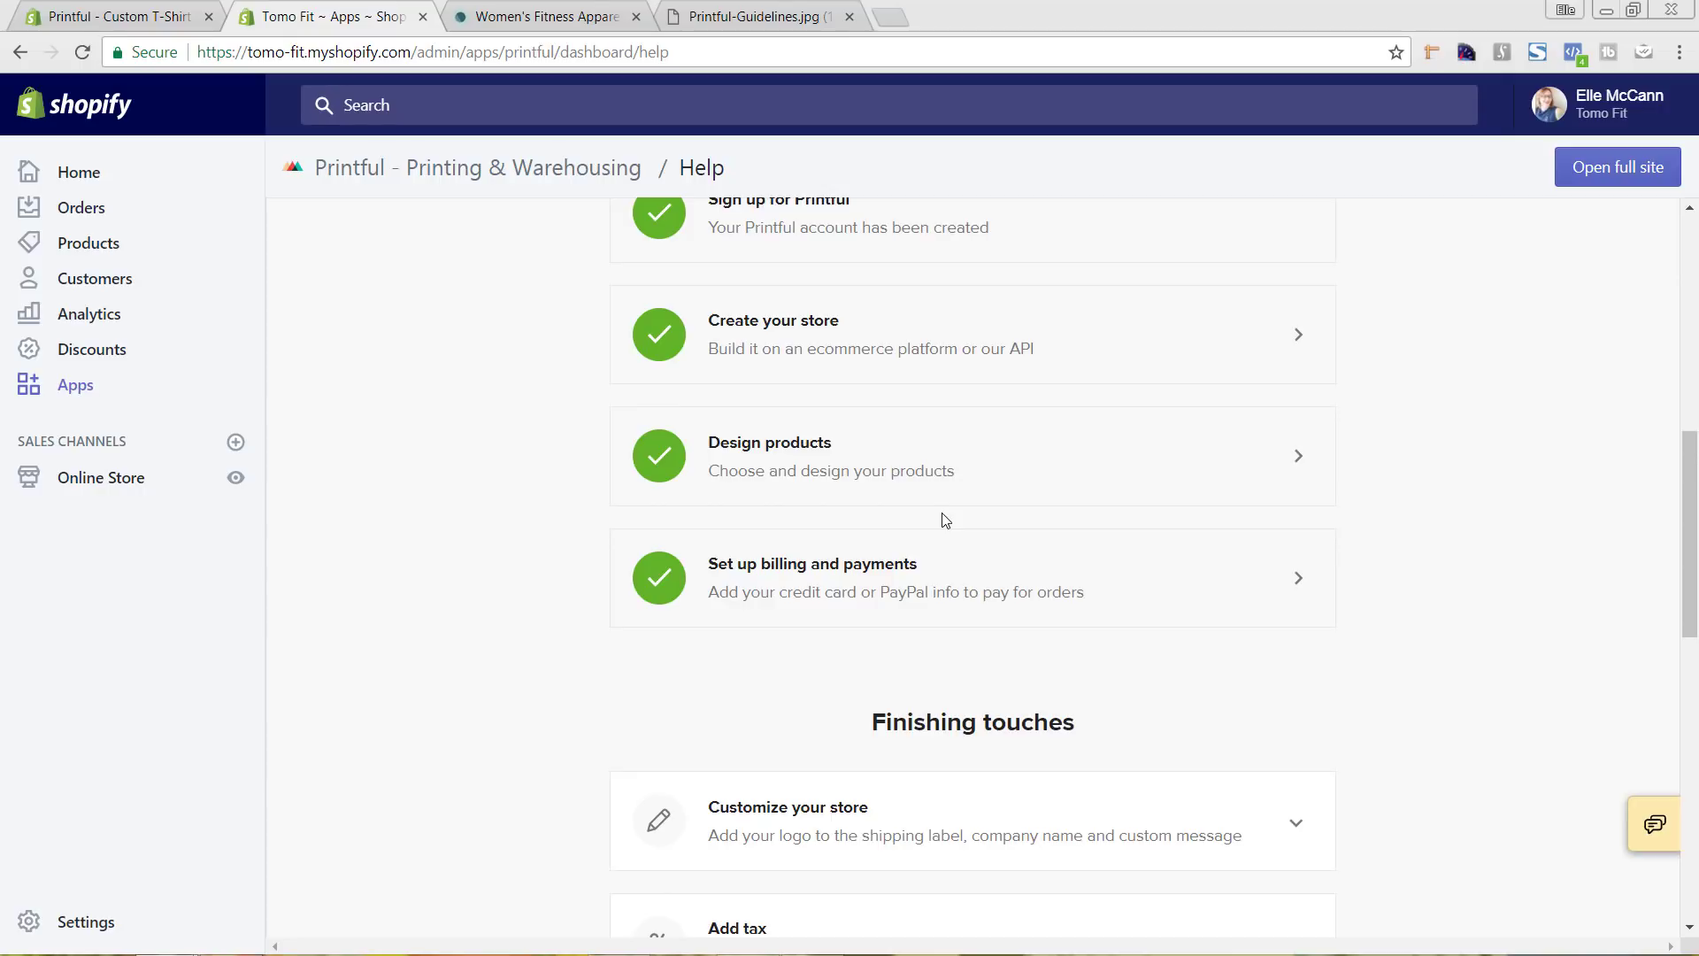
pyautogui.scroll(3, 1392, 580)
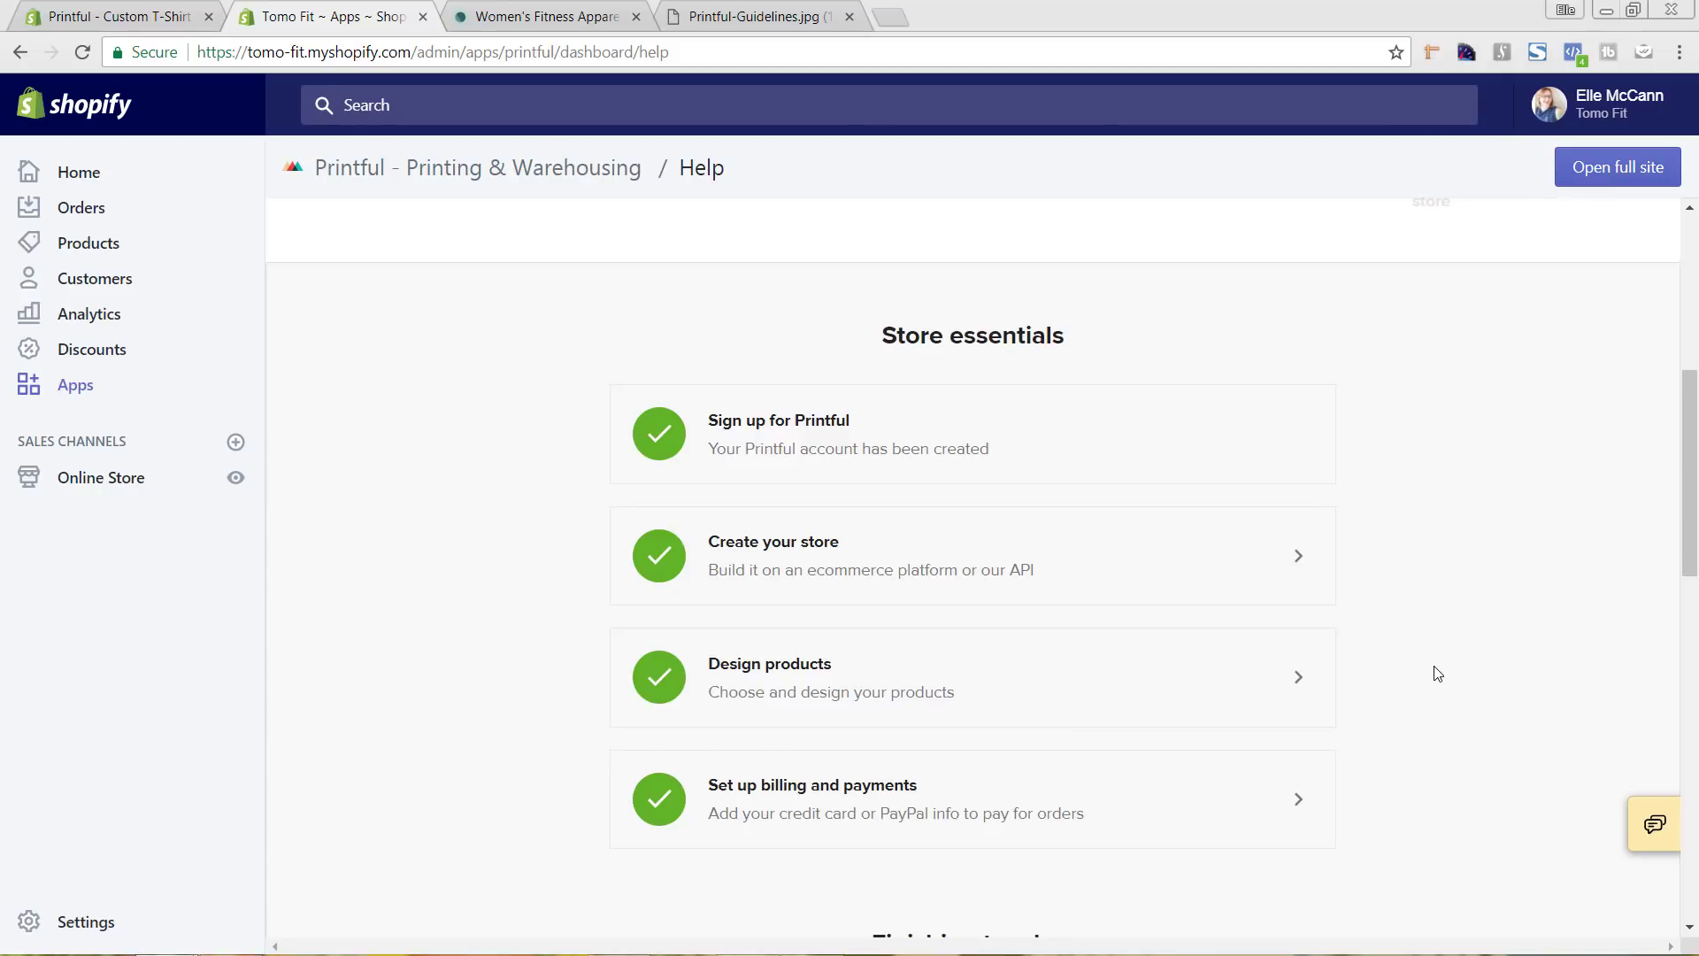
pyautogui.scroll(6, 1438, 674)
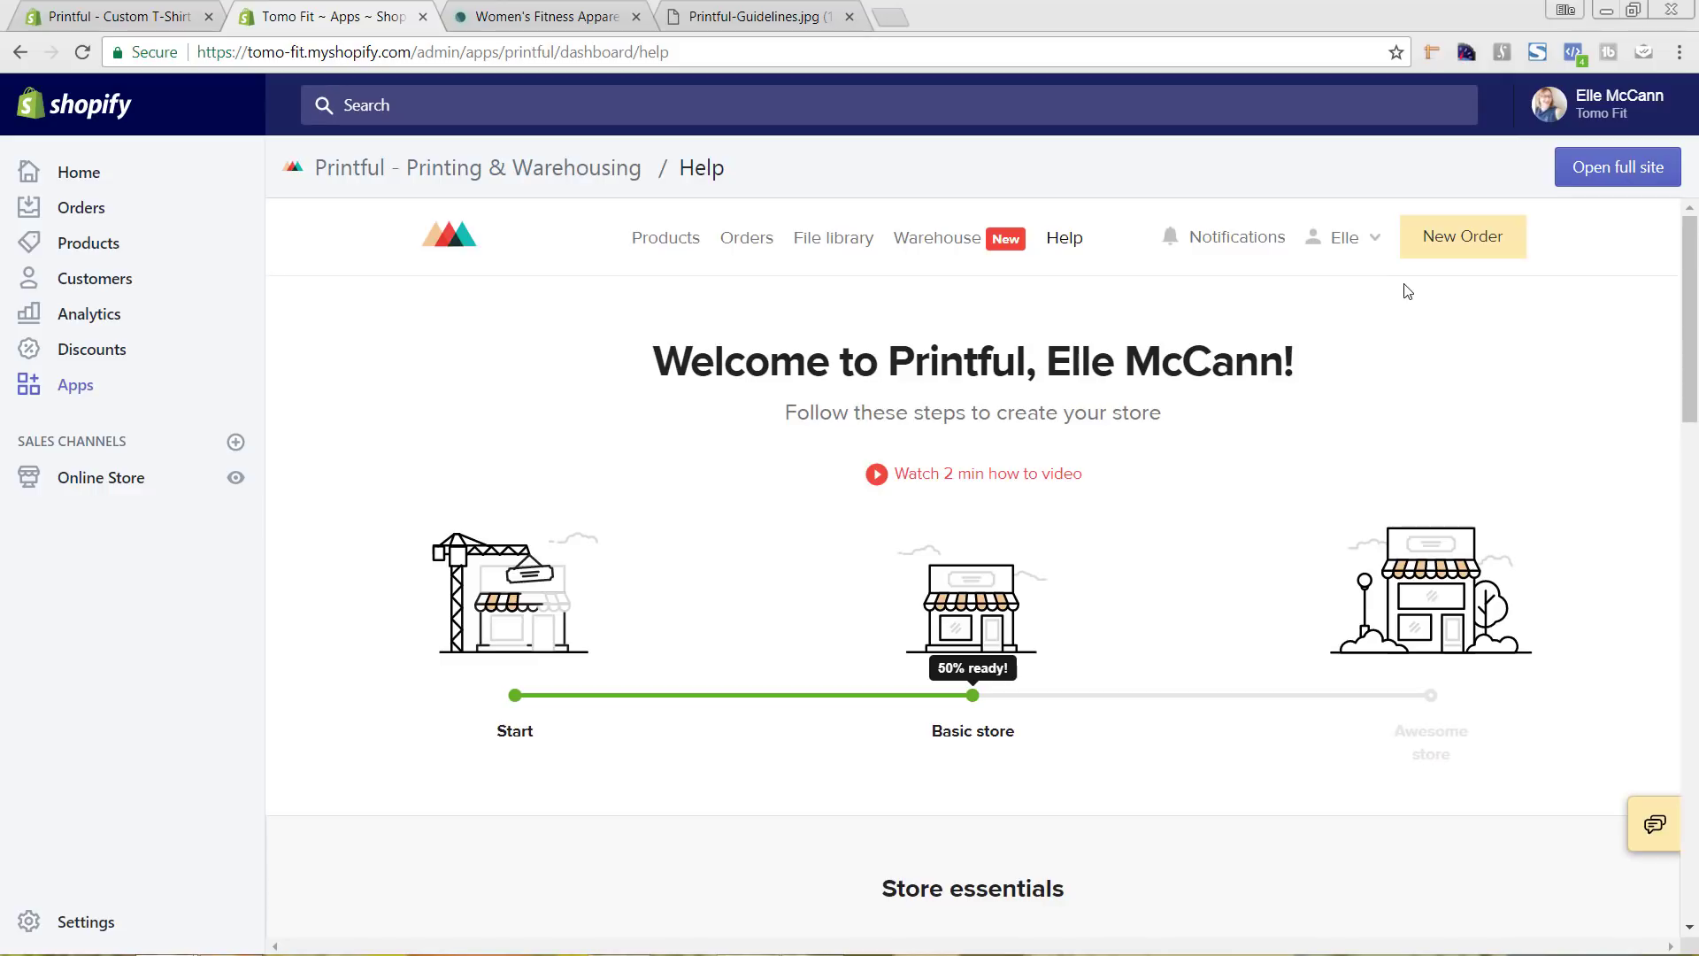
pyautogui.click(1352, 239)
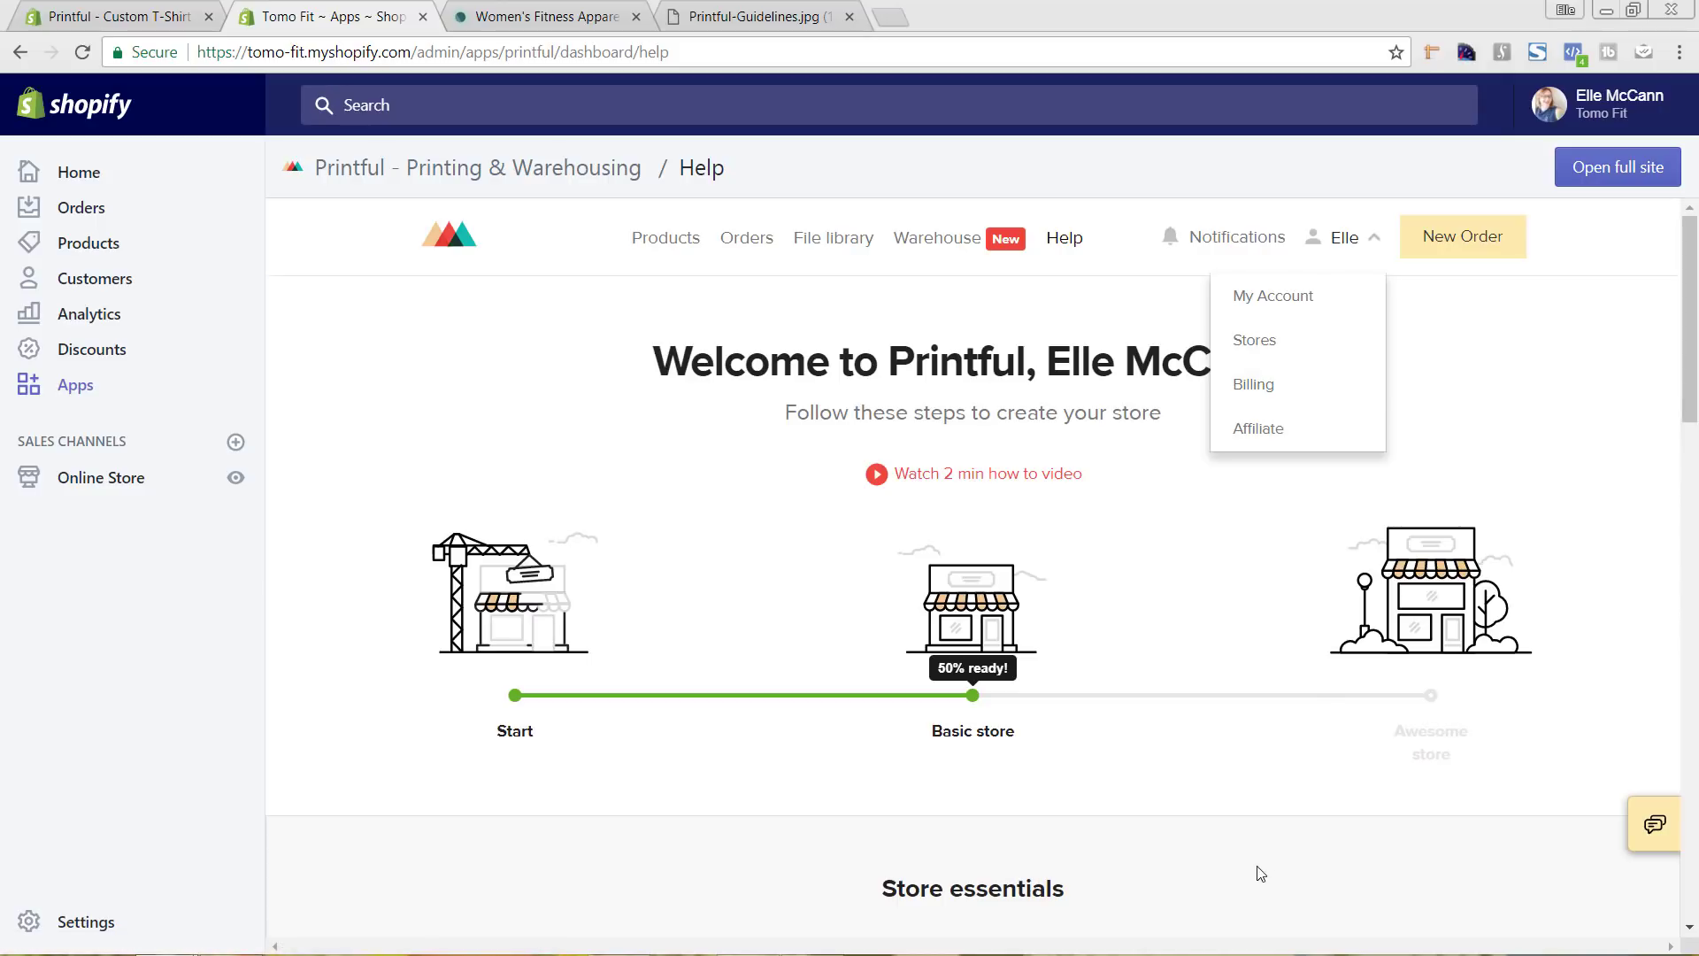
# Expand and read the Customize your store, Add tax and Set-up shipping sections under Finishing touches
pyautogui.scroll(-4, 1275, 796)
pyautogui.scroll(-10, 1294, 754)
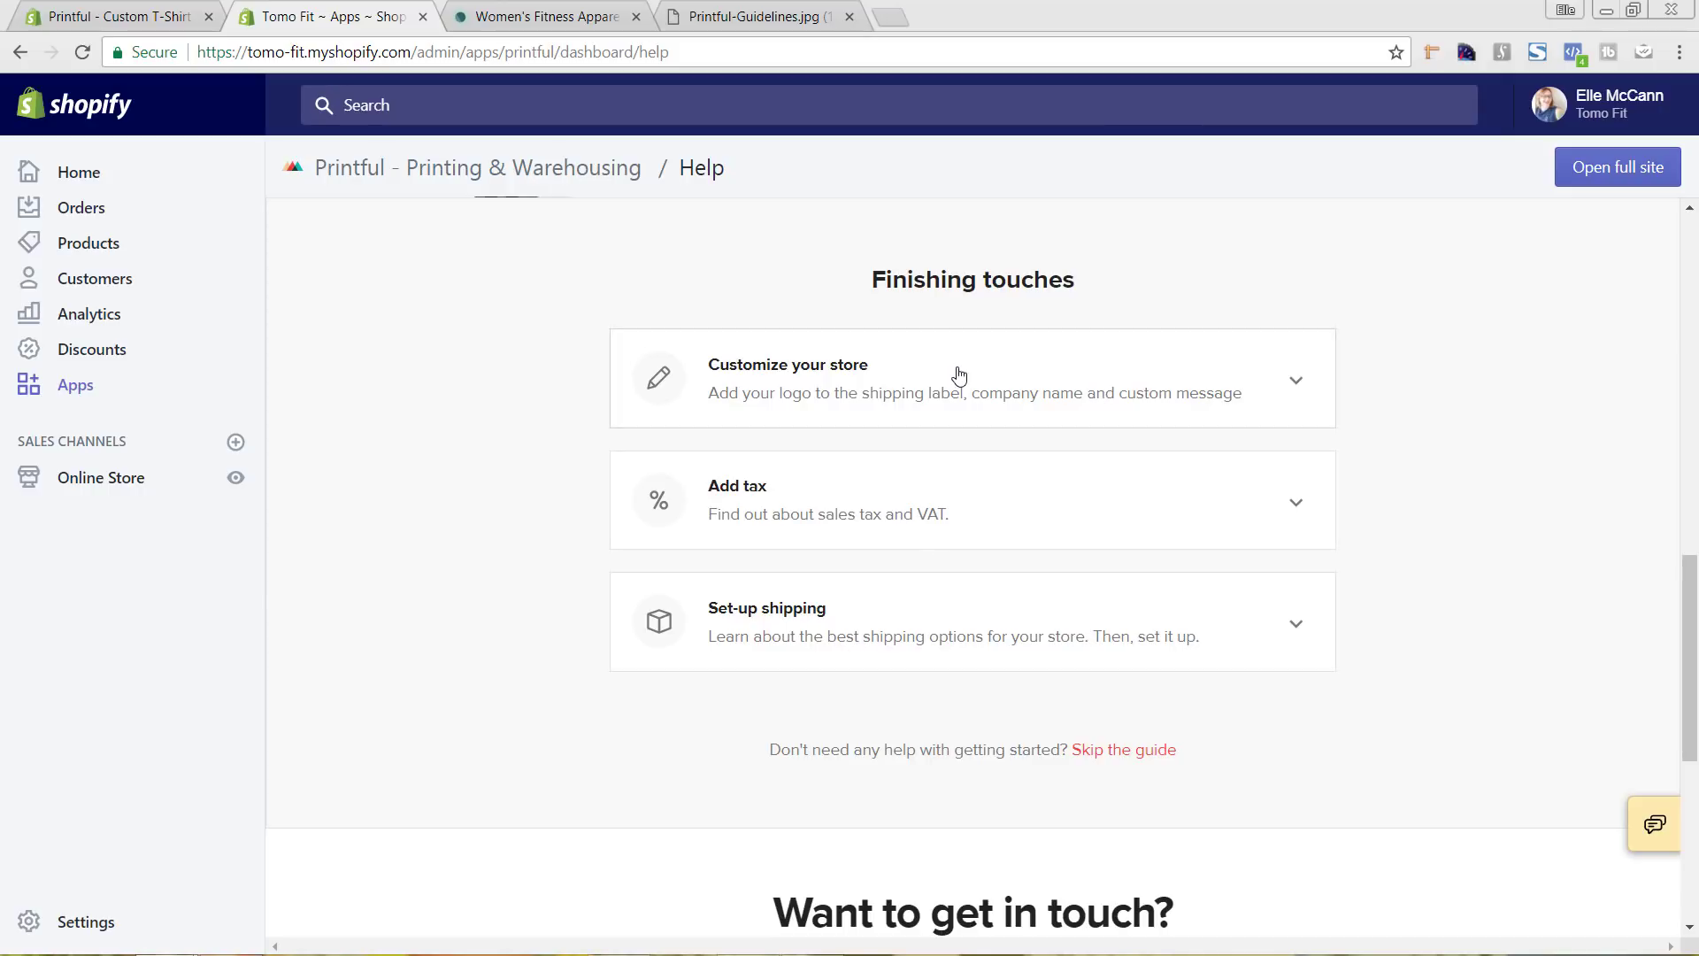
pyautogui.click(908, 376)
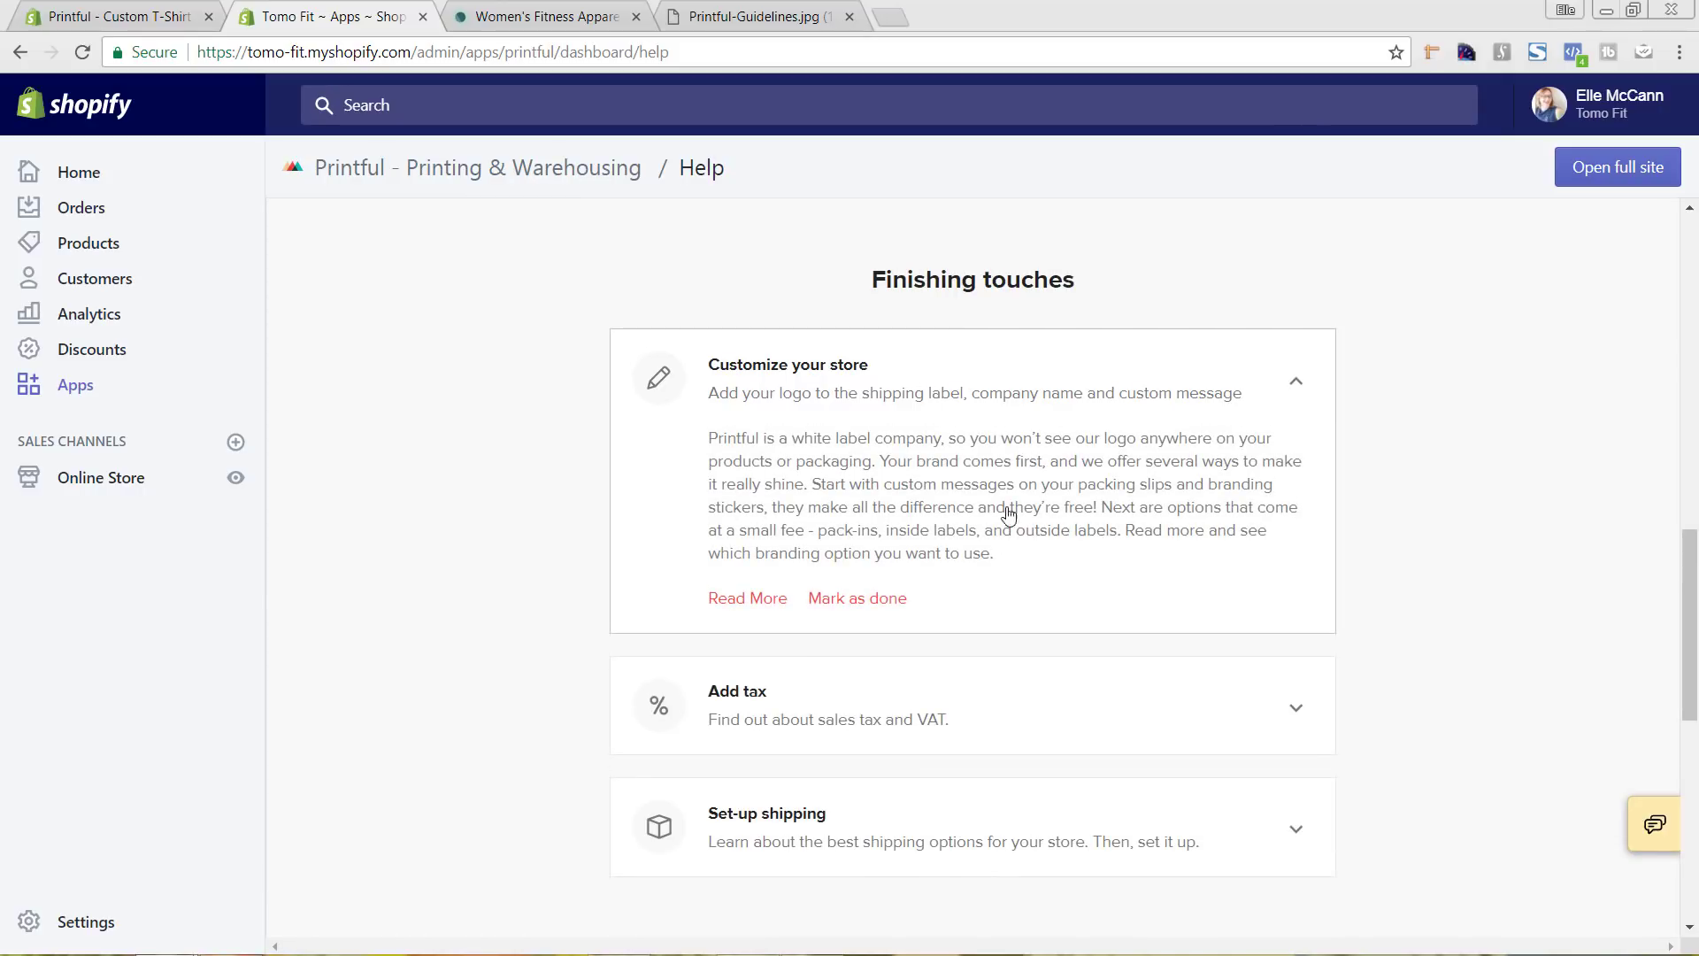
pyautogui.scroll(-1, 1257, 558)
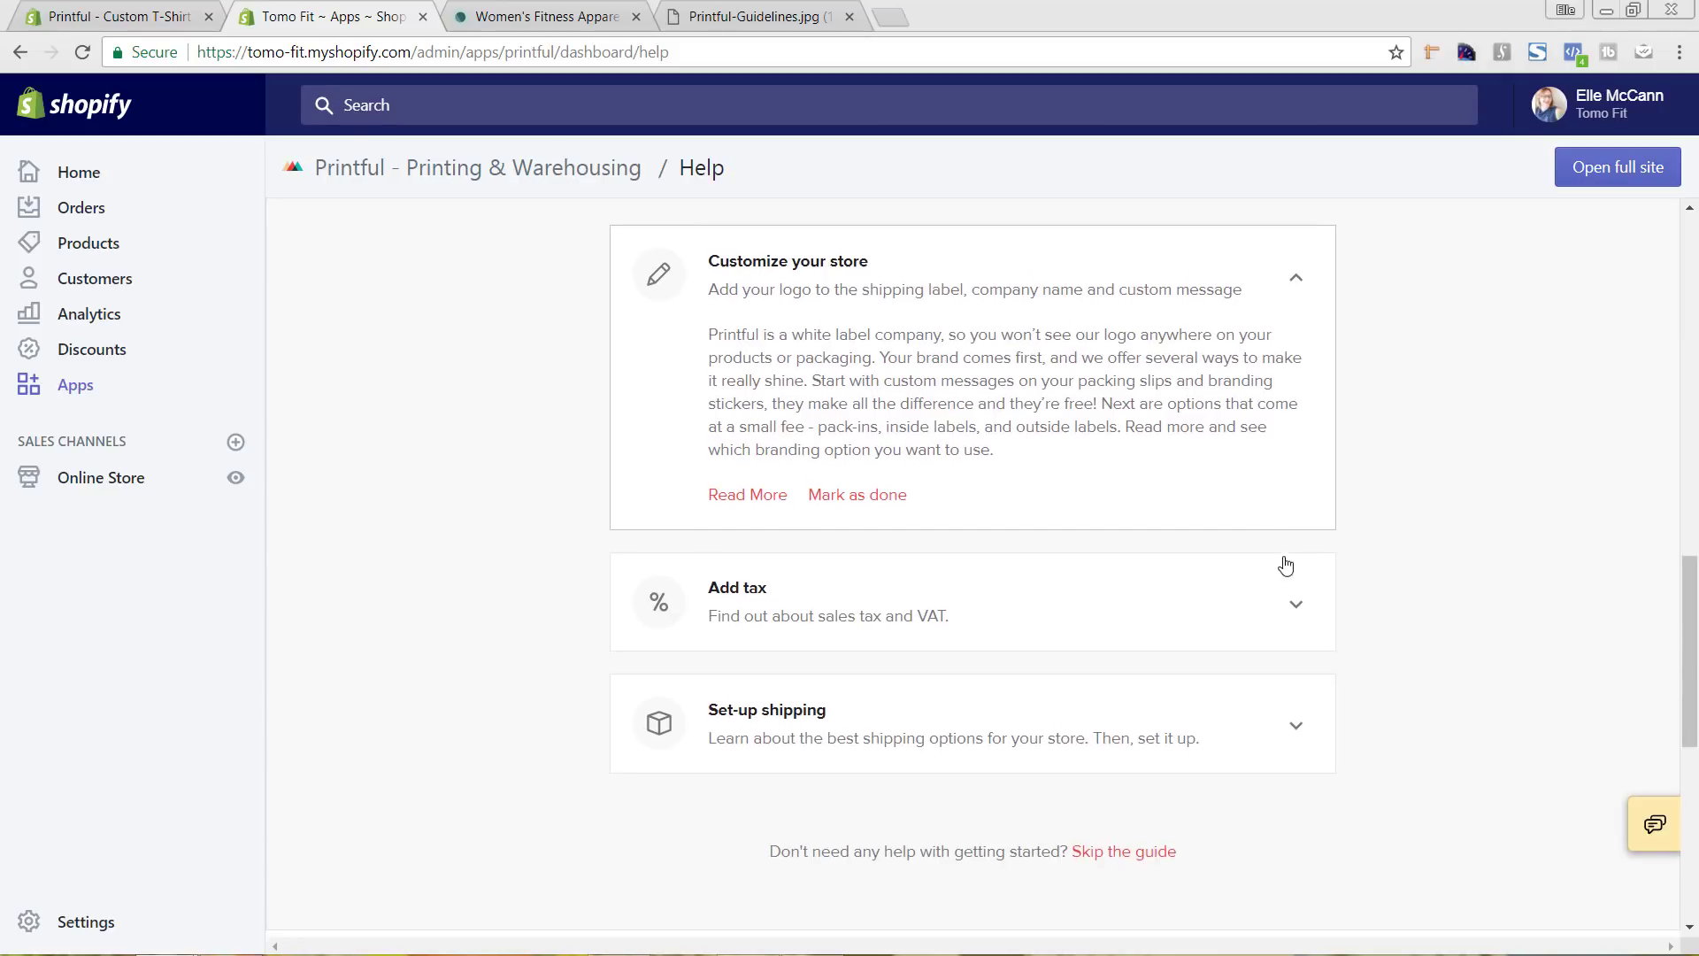
pyautogui.click(1281, 589)
pyautogui.scroll(-2, 1310, 552)
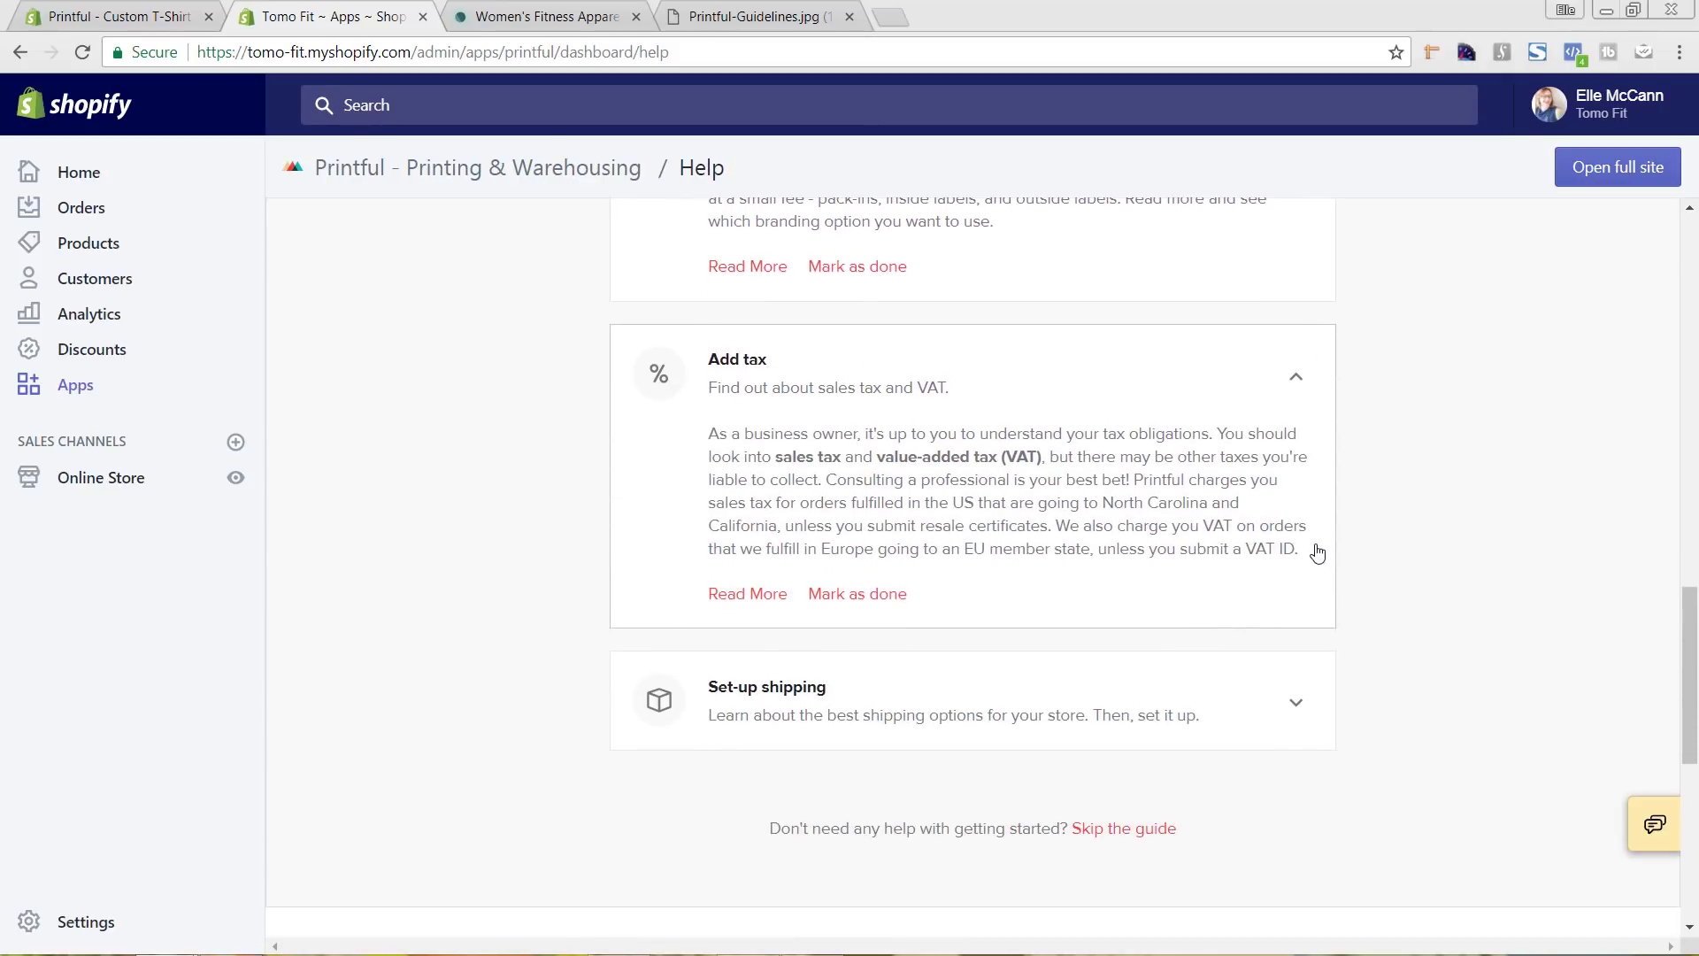
pyautogui.click(1296, 708)
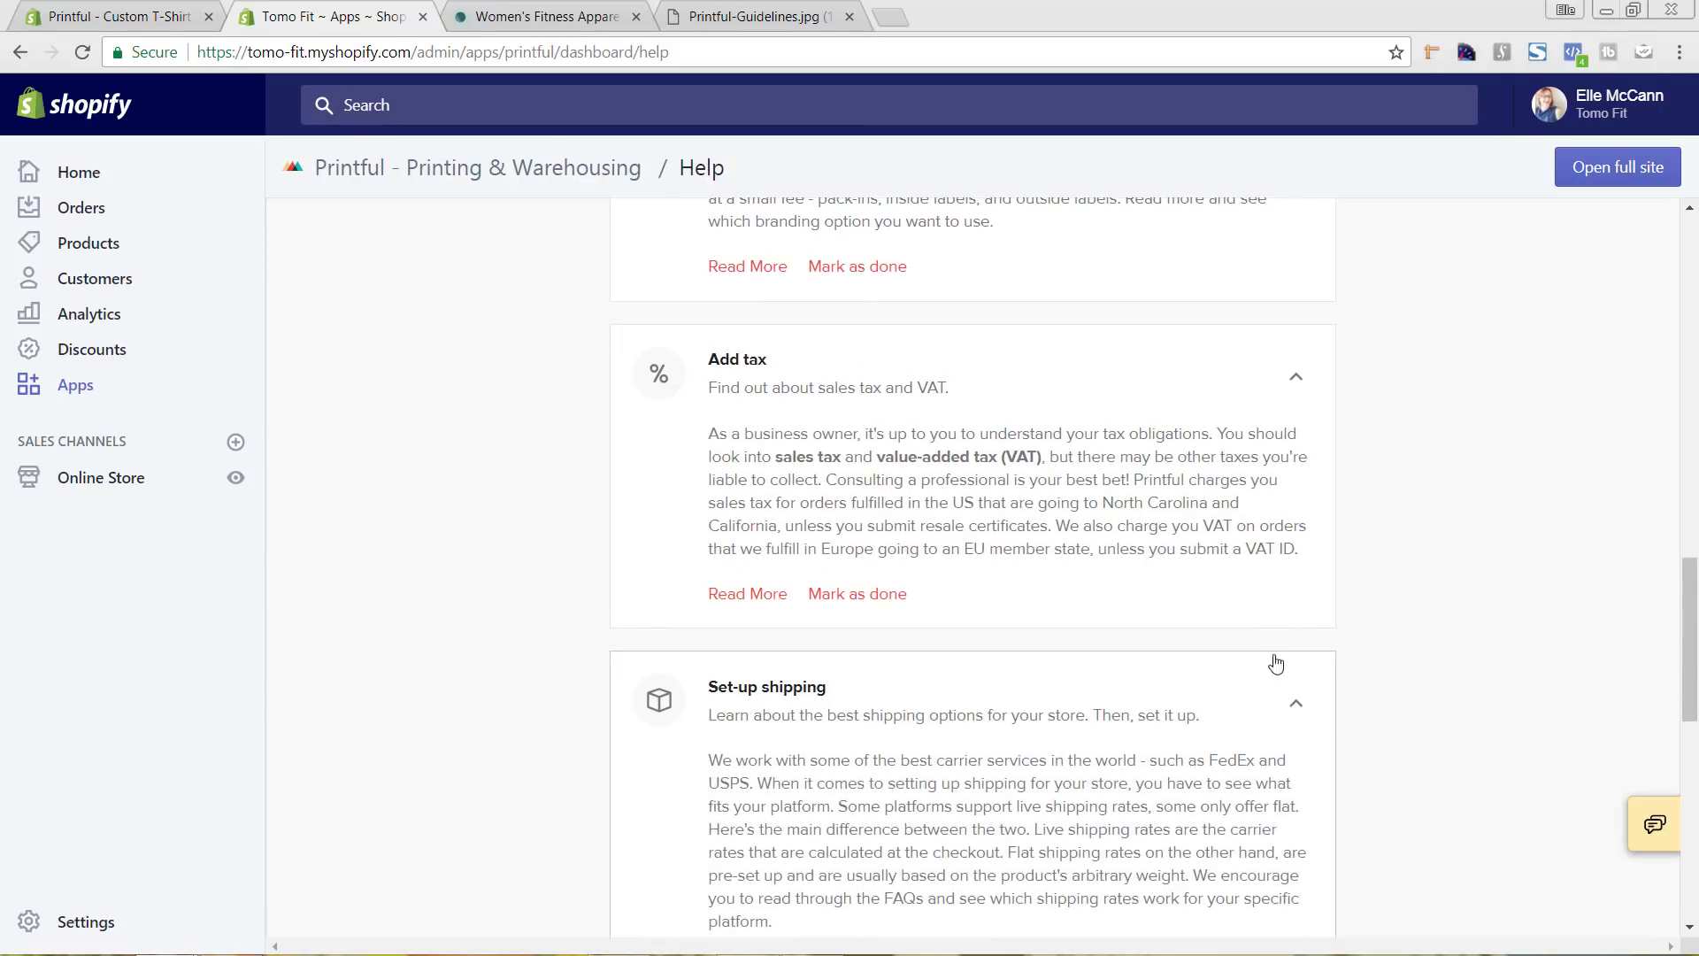
pyautogui.scroll(-2, 1279, 638)
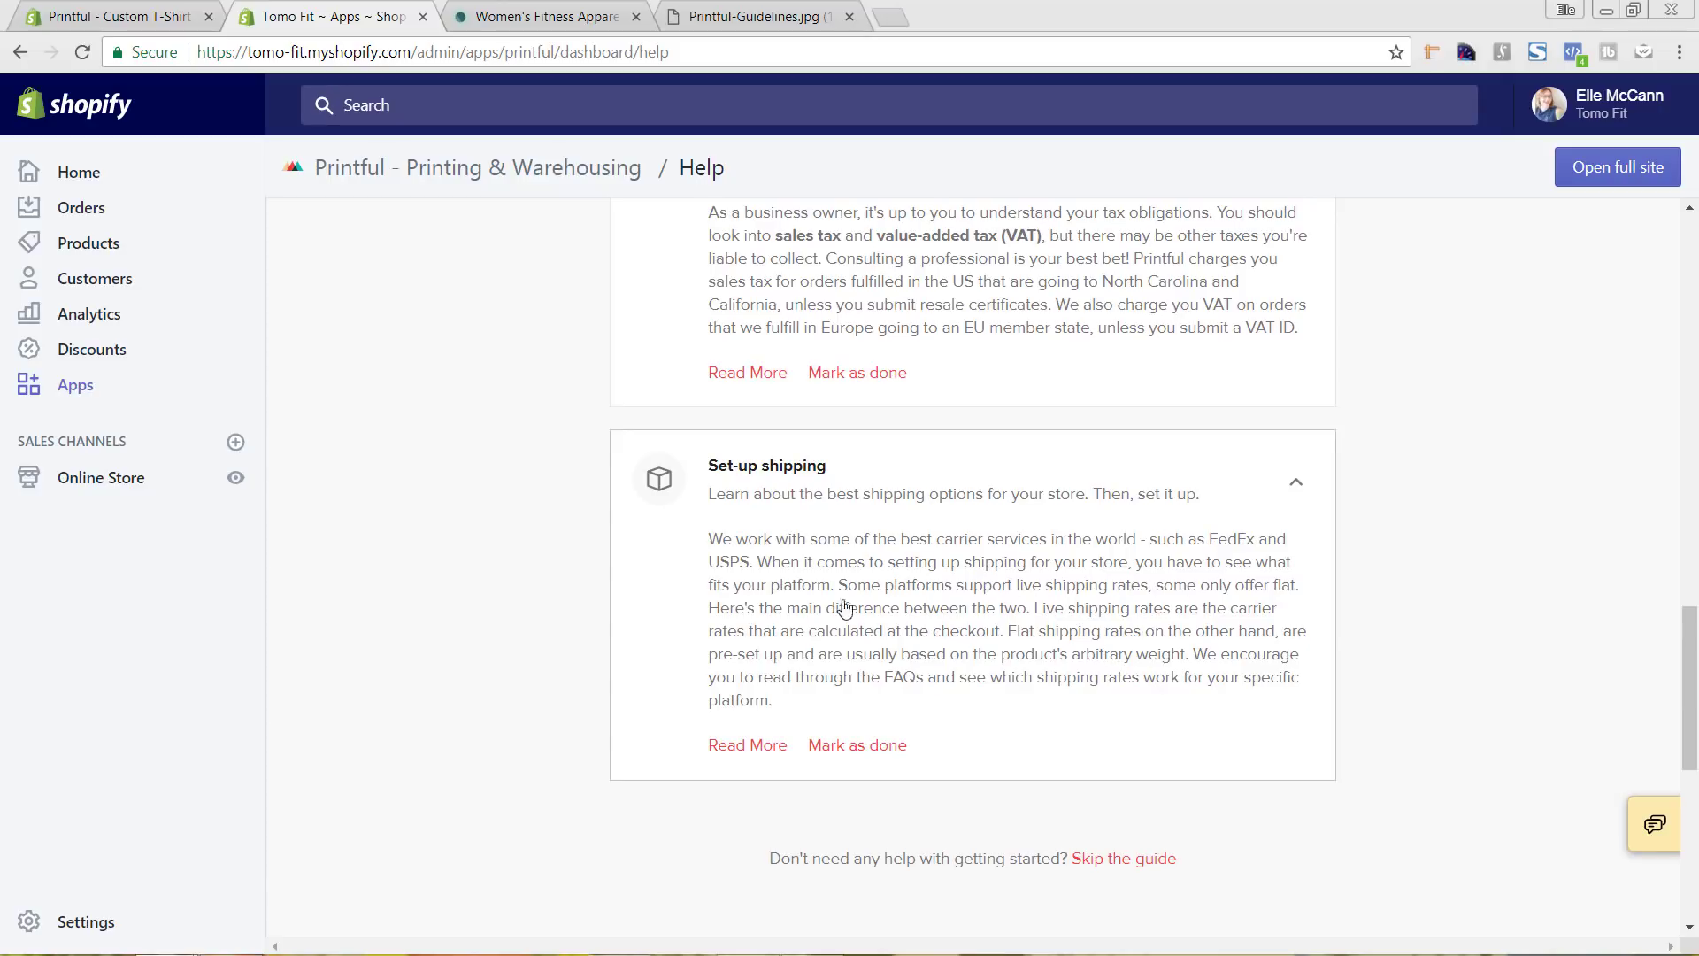
pyautogui.click(848, 745)
pyautogui.scroll(5, 996, 624)
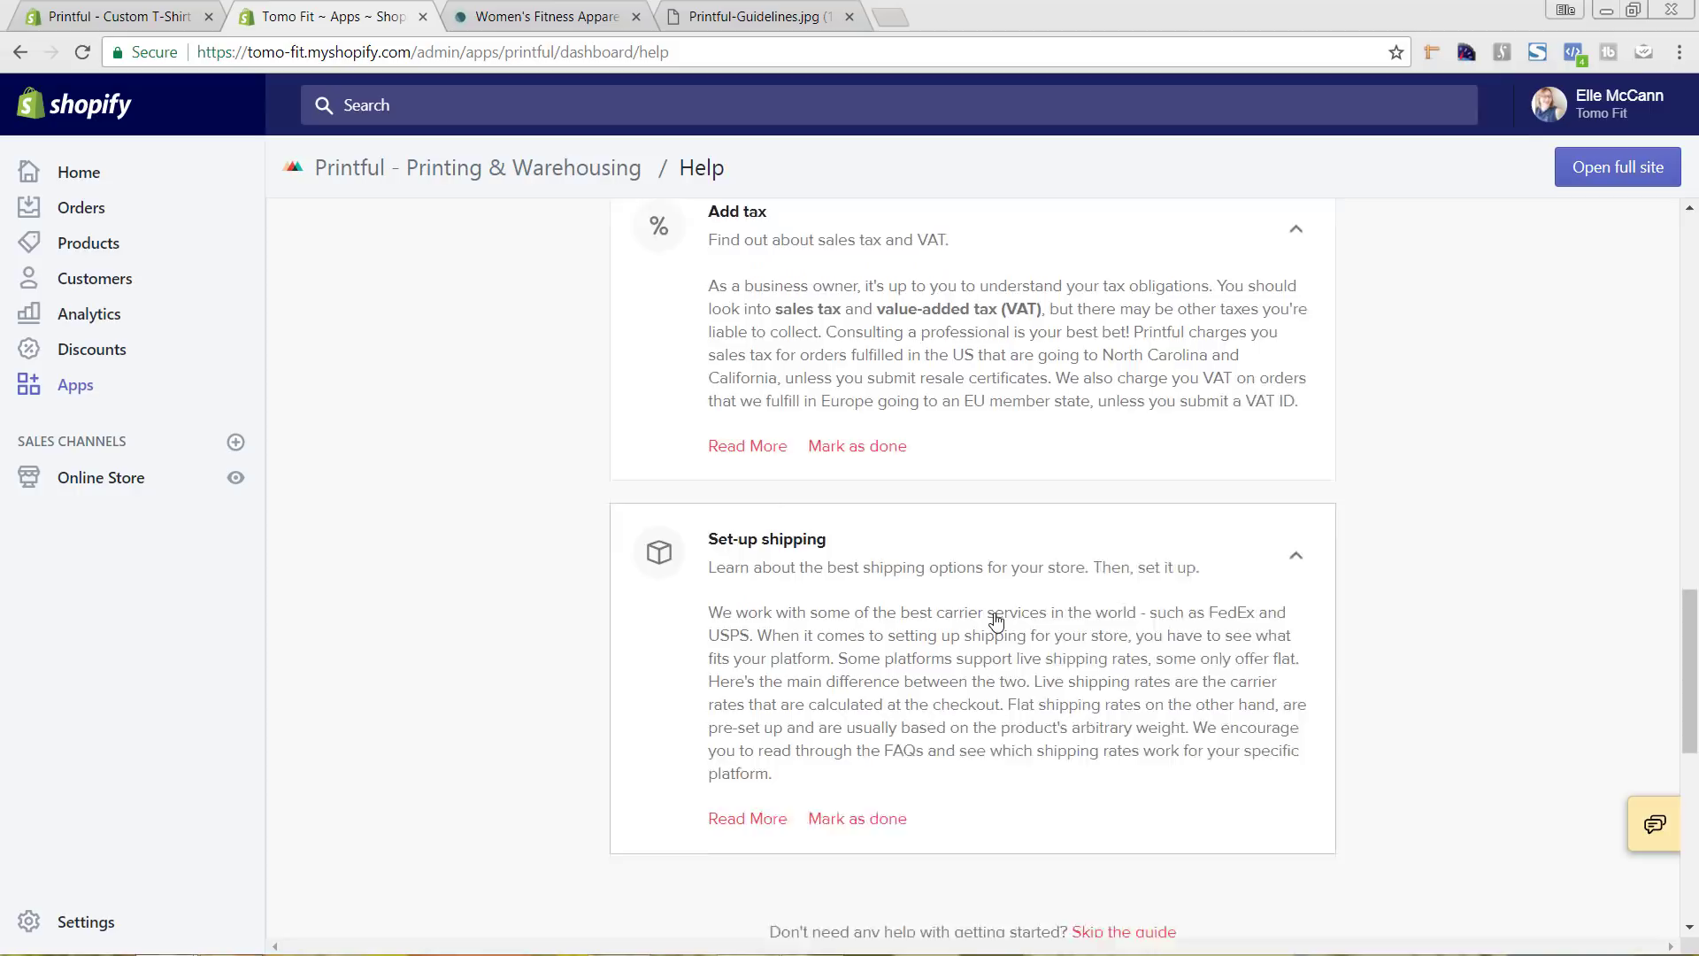
pyautogui.scroll(15, 1009, 611)
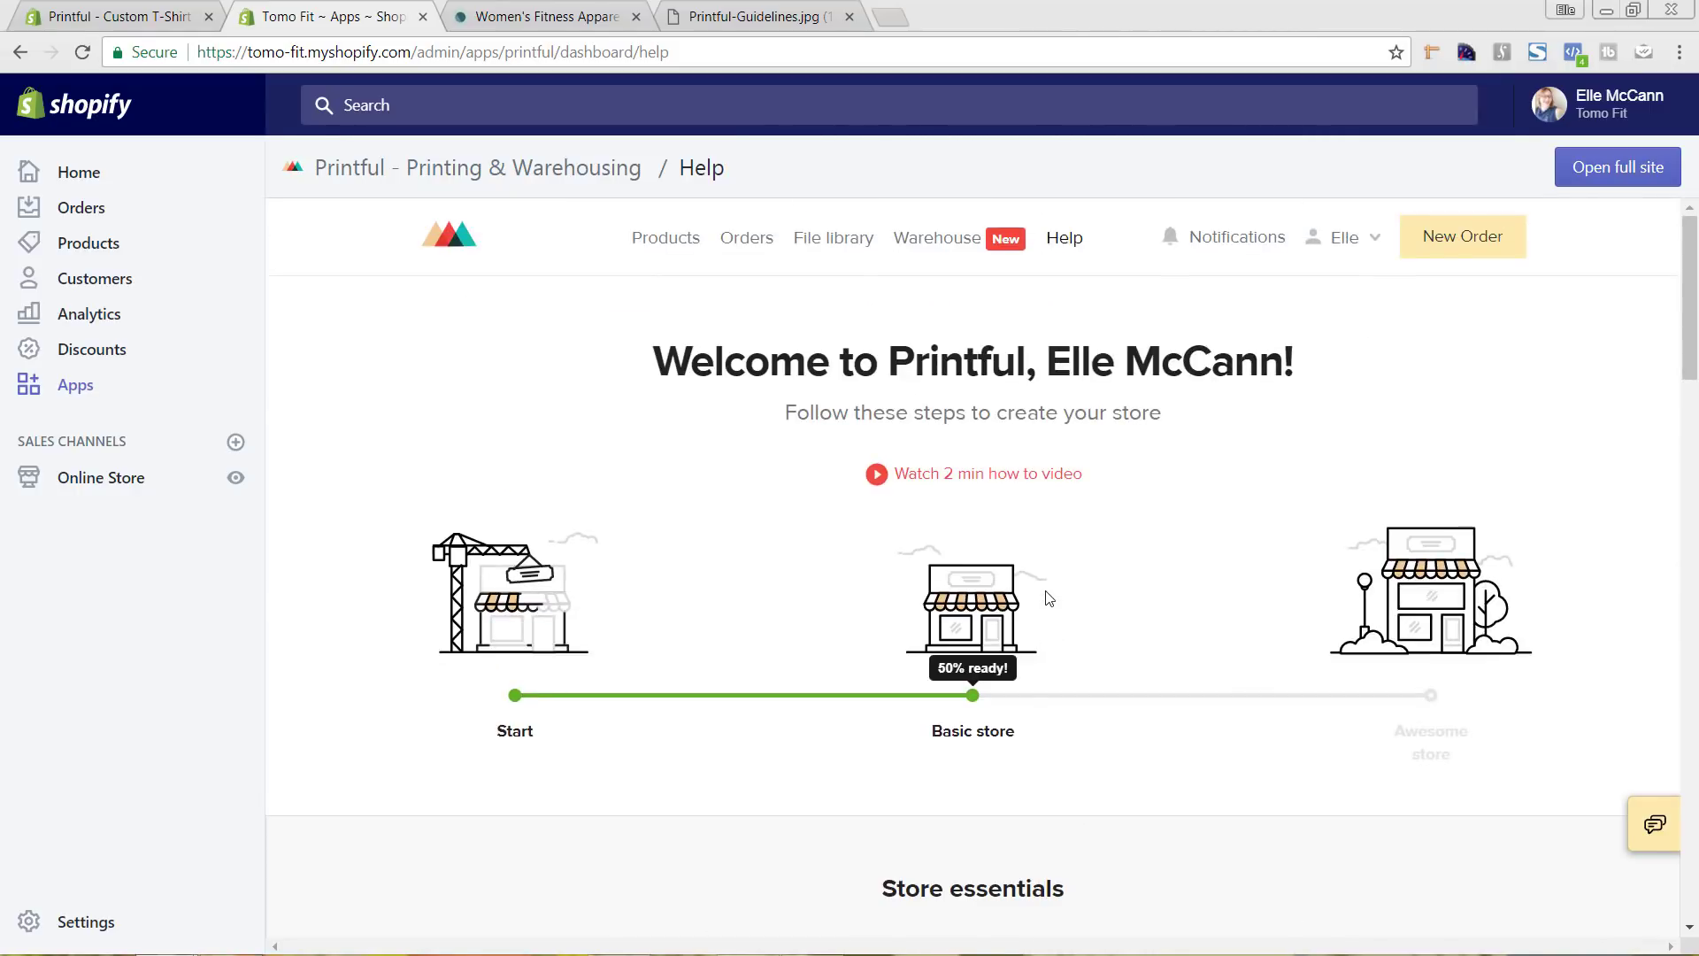
# Return to the Printful product list and open the Strong Floral Tank for editing
pyautogui.click(666, 243)
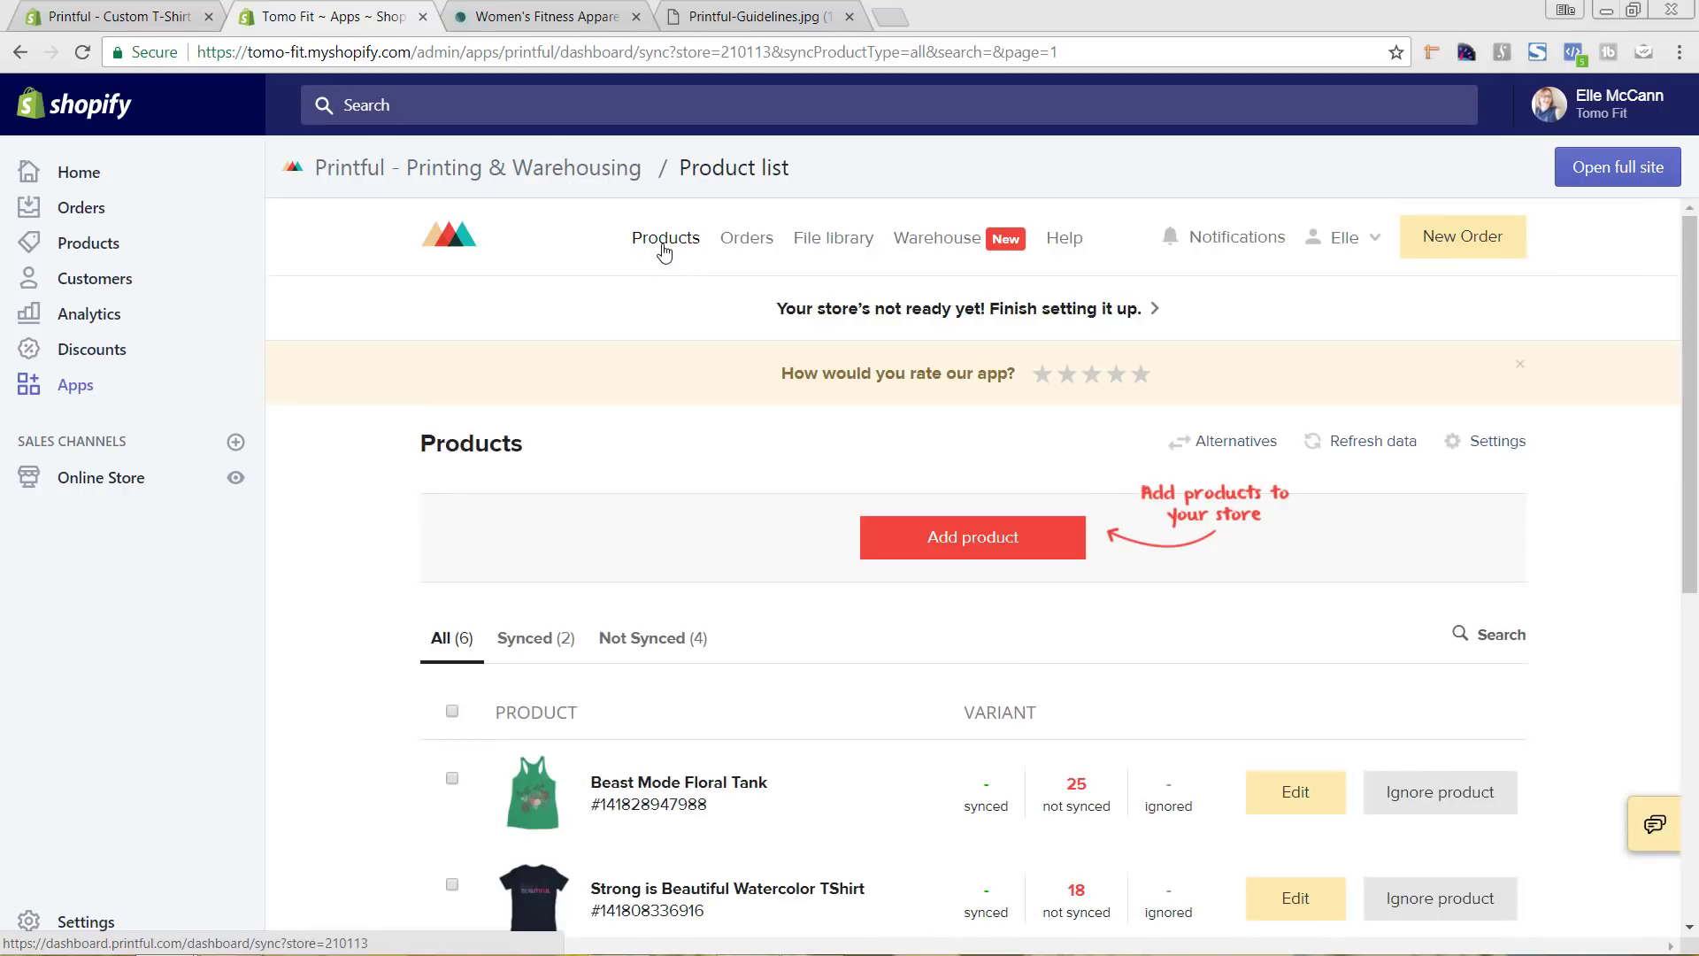
pyautogui.scroll(-3, 737, 390)
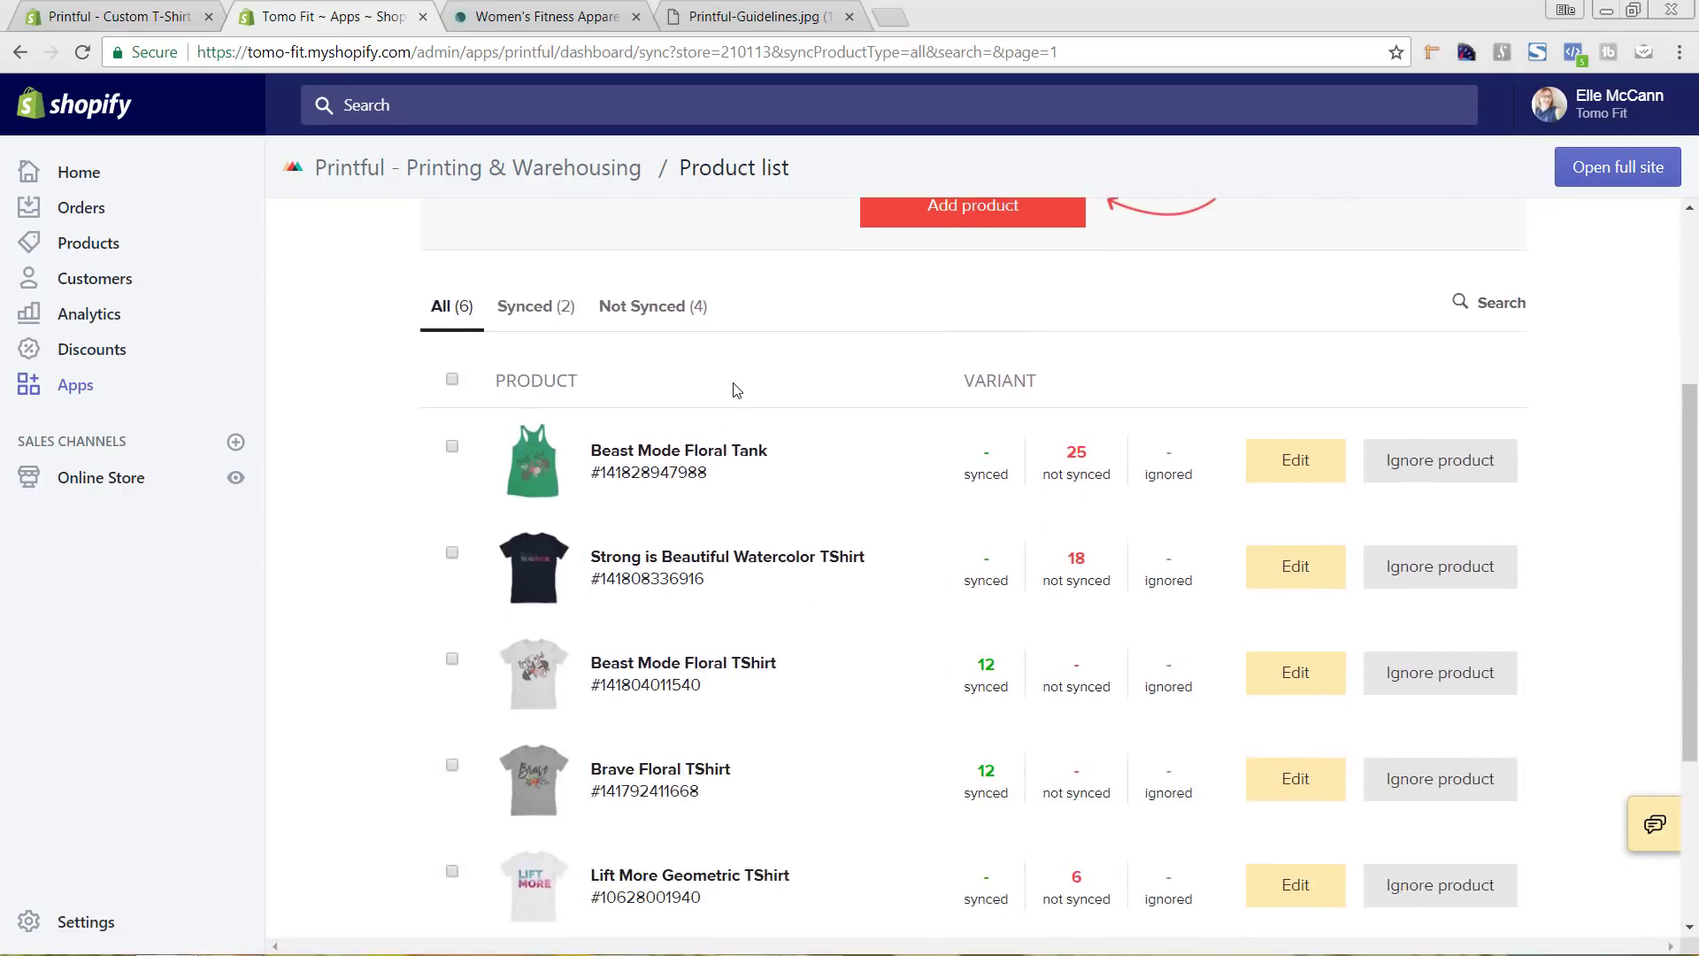
pyautogui.scroll(-1, 736, 390)
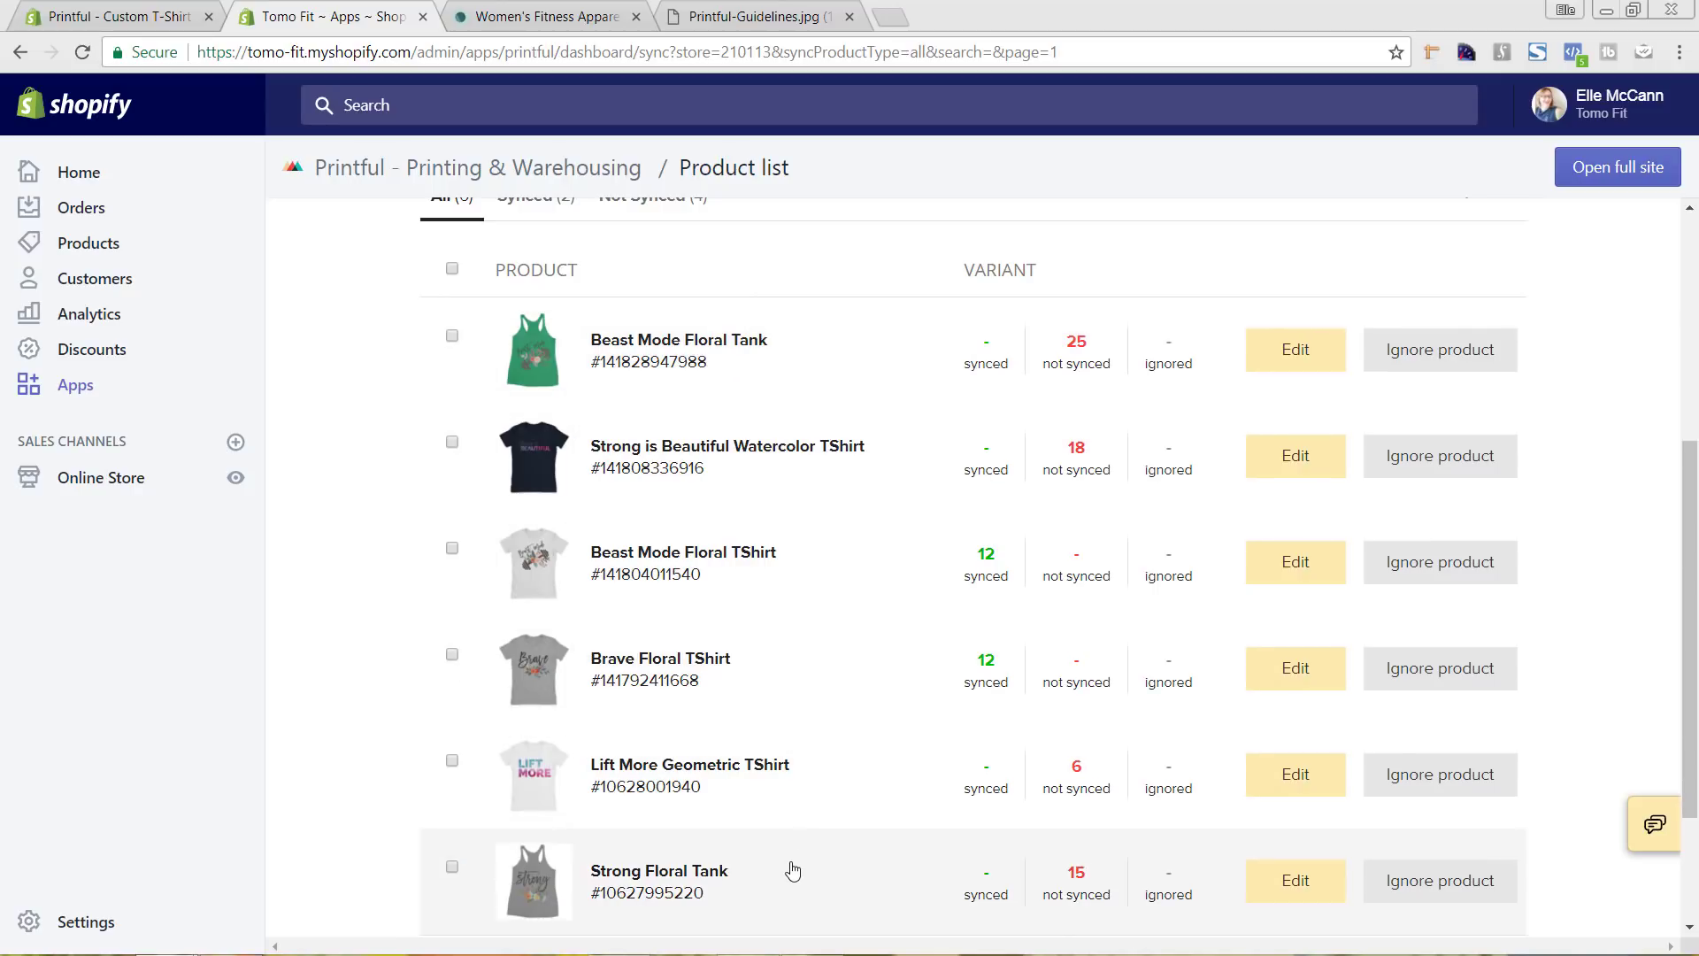
pyautogui.scroll(-1, 805, 925)
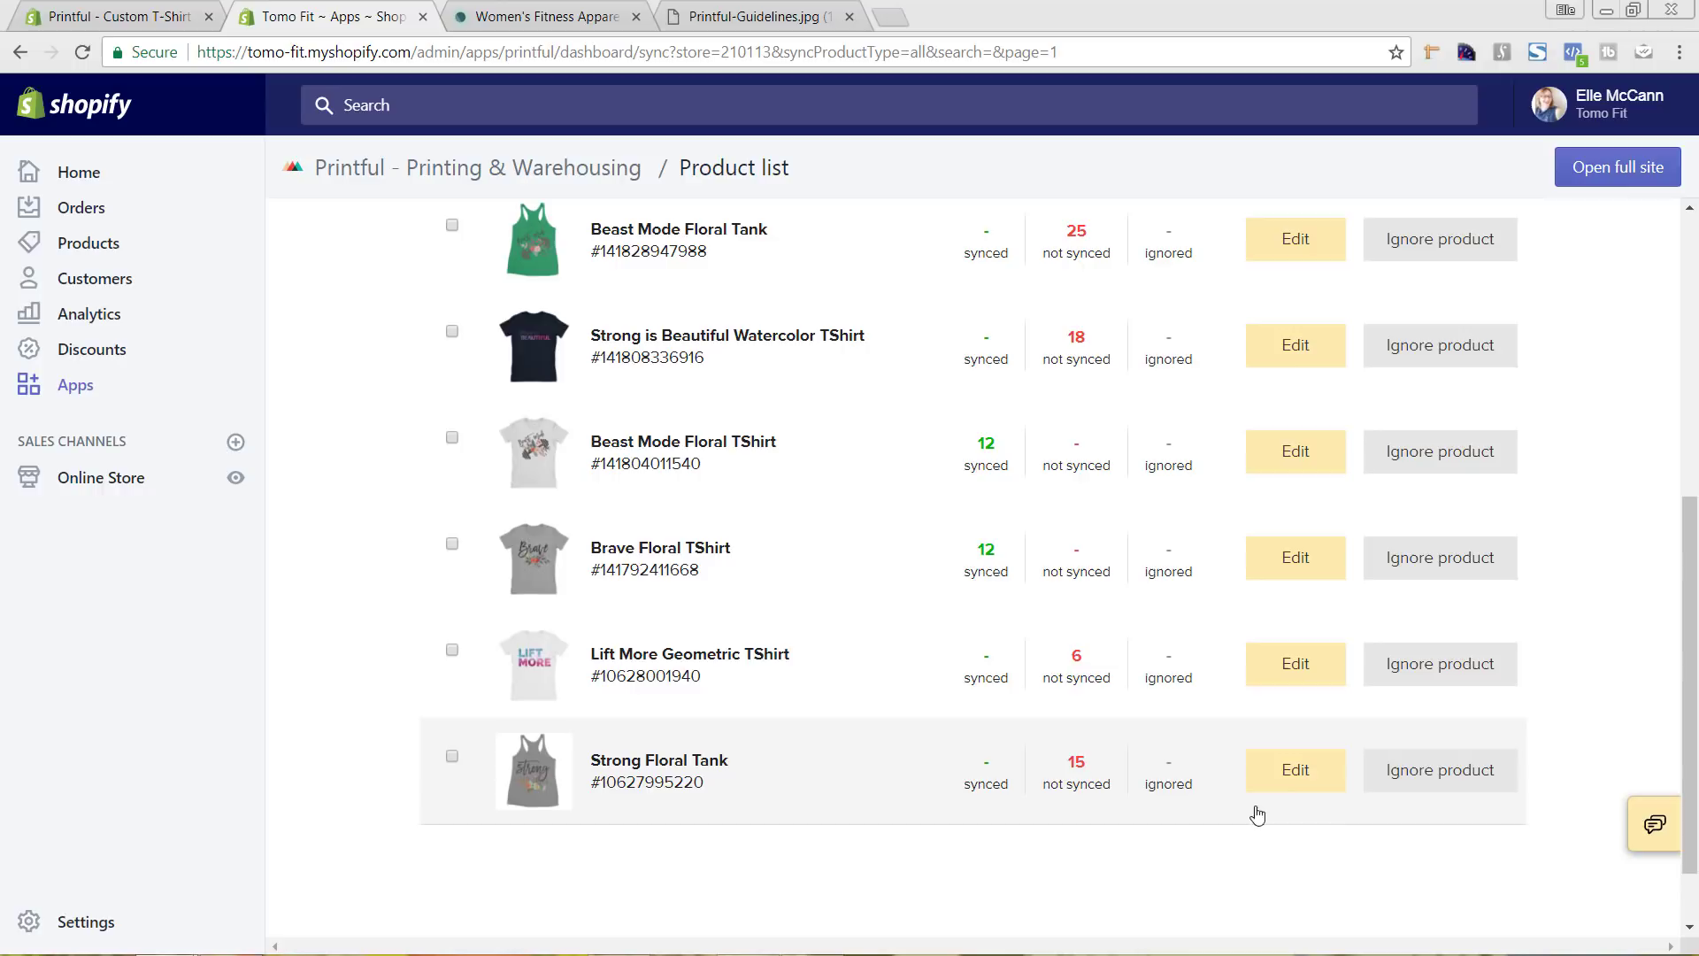
pyautogui.click(1295, 770)
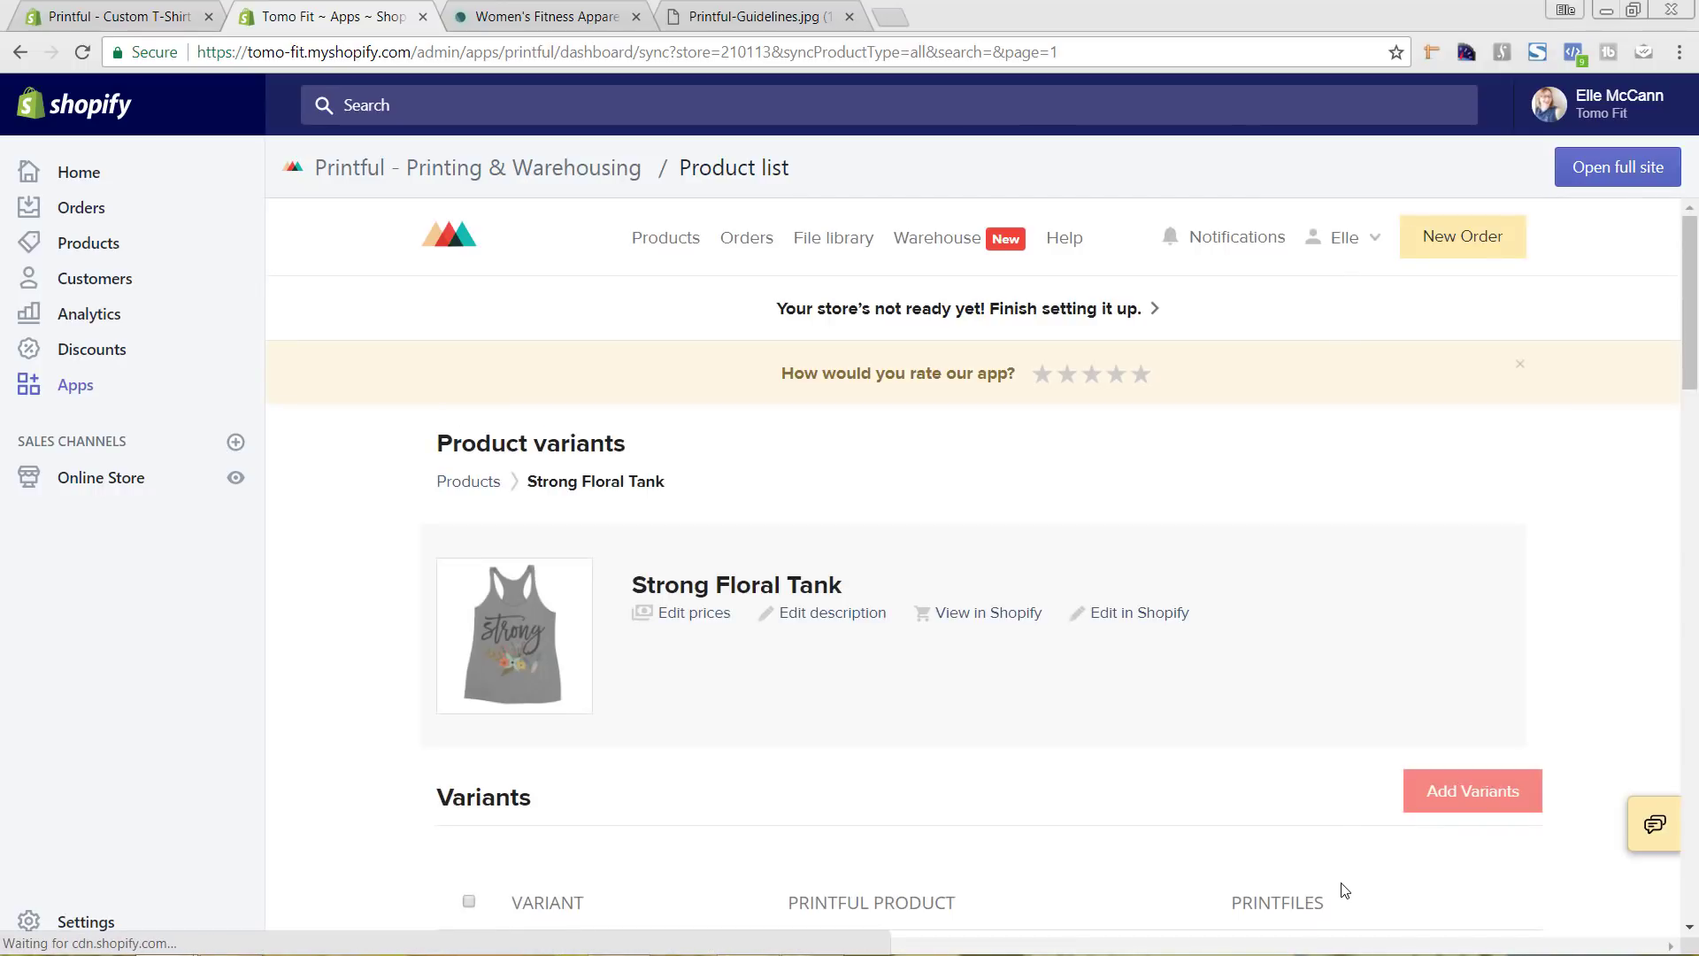
# Start choosing a Printful product for the Strong Floral Tank's Large / Heather White variant
pyautogui.scroll(-3, 1119, 758)
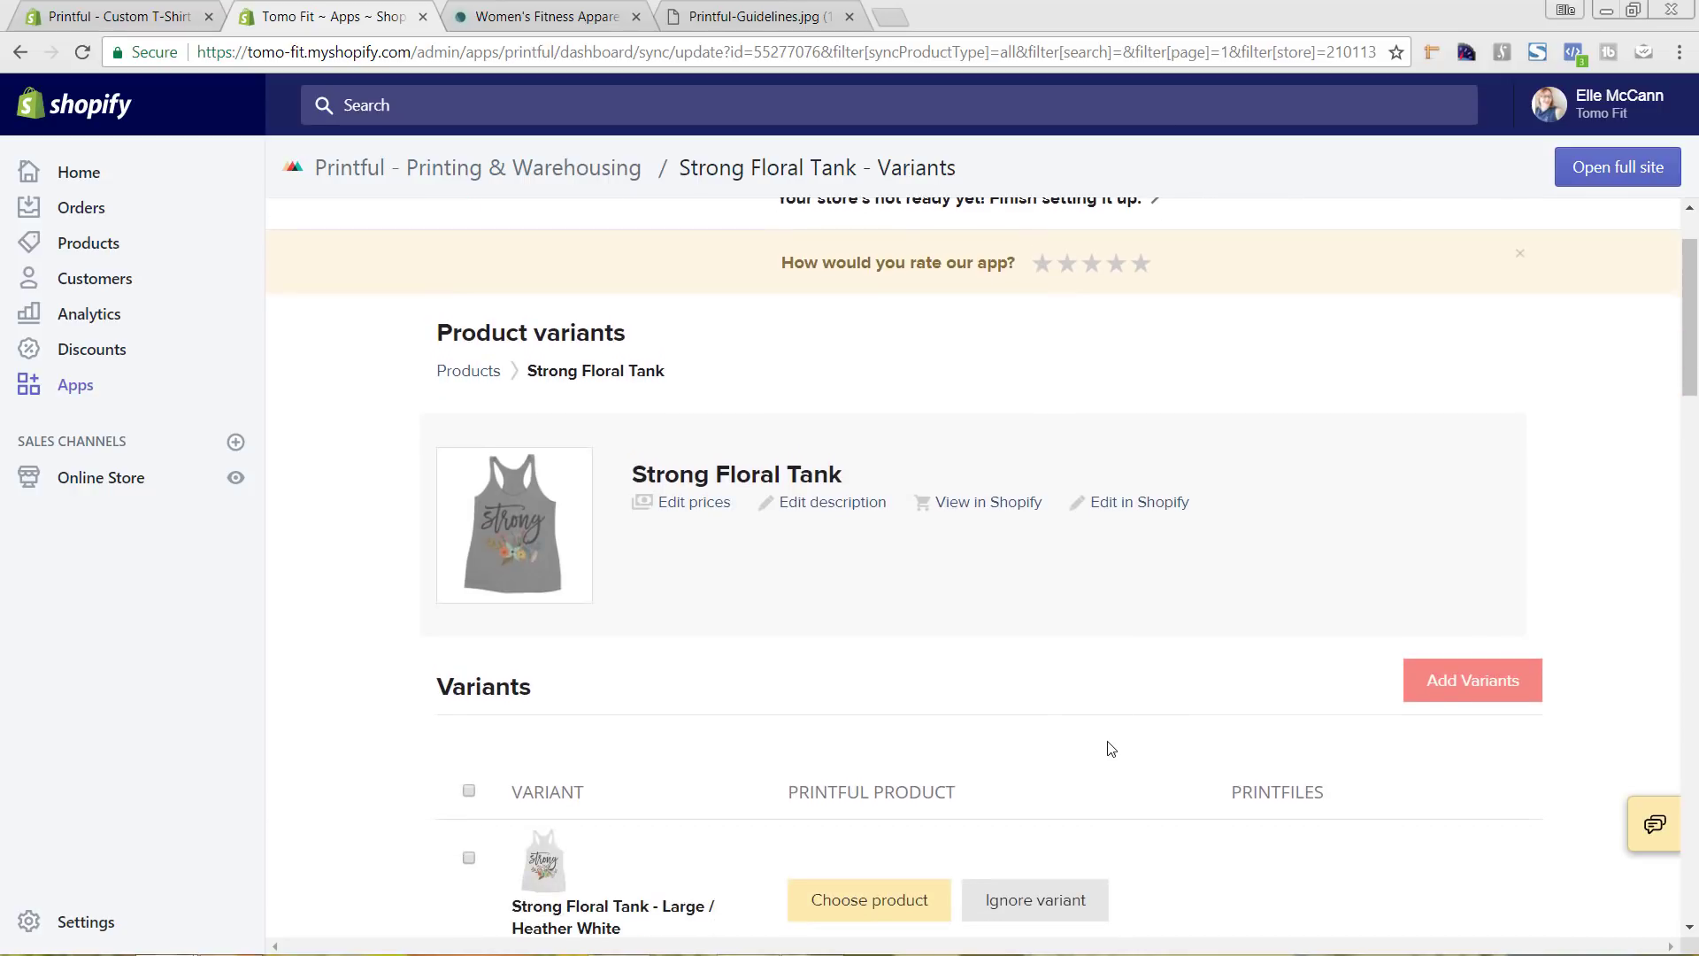
pyautogui.scroll(-4, 751, 455)
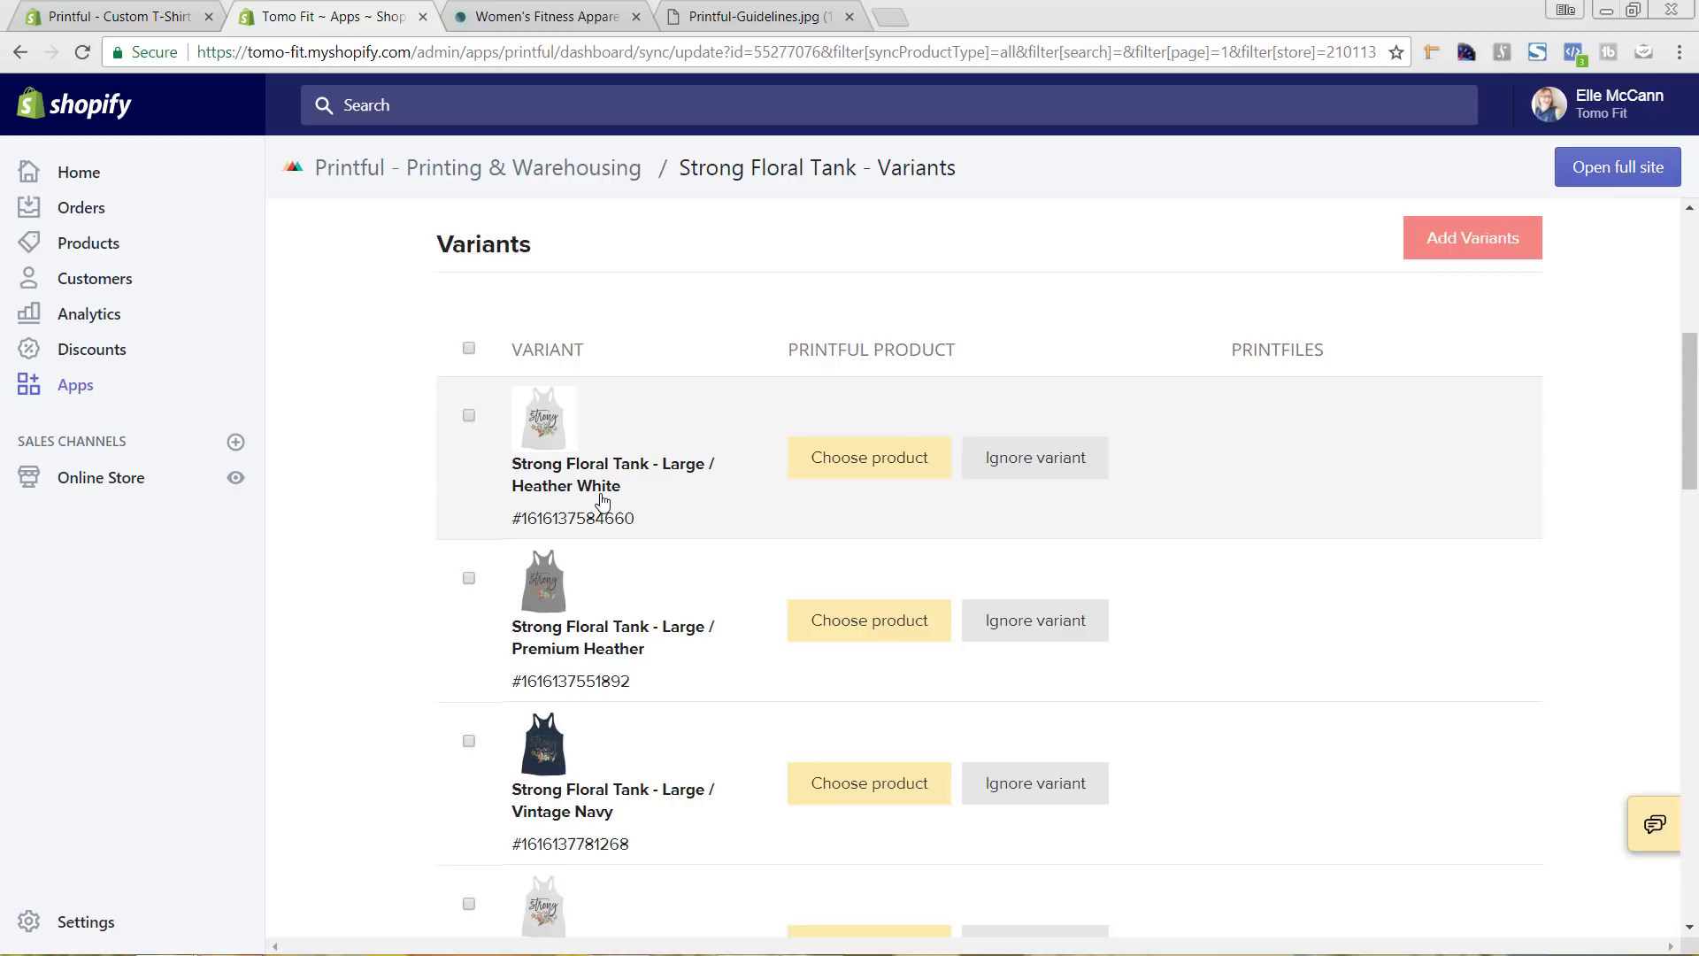
pyautogui.click(878, 470)
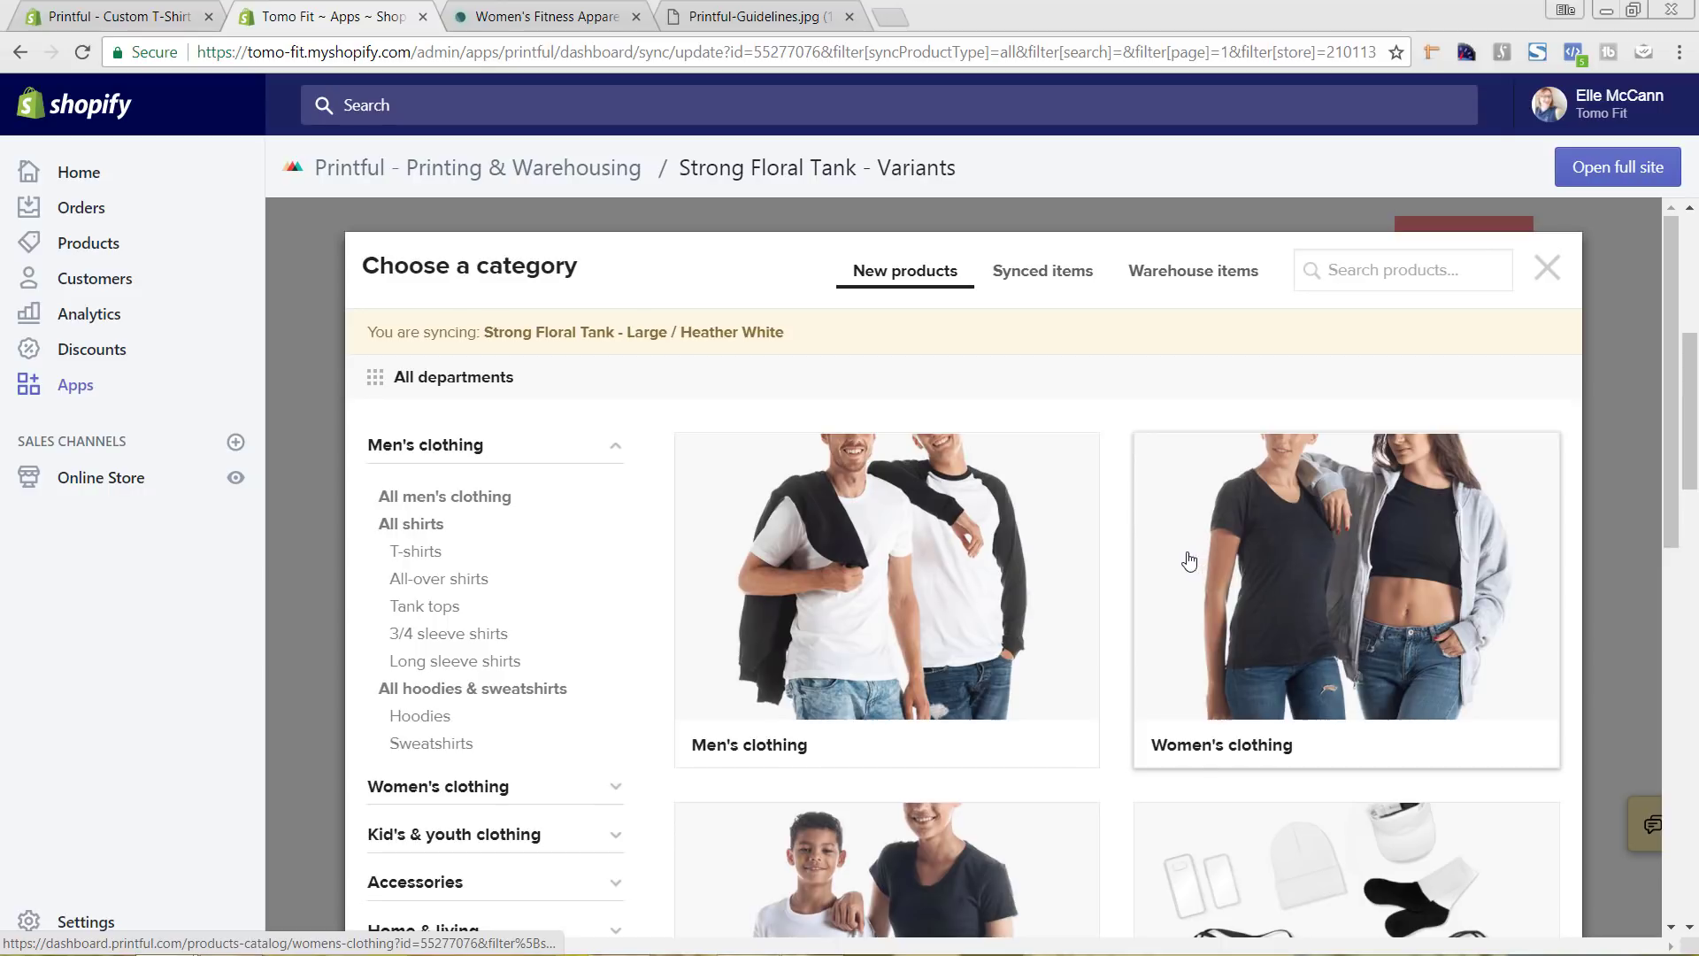
# Look through the product categories and open Women's clothing for the variant being synced
pyautogui.scroll(-9, 1140, 504)
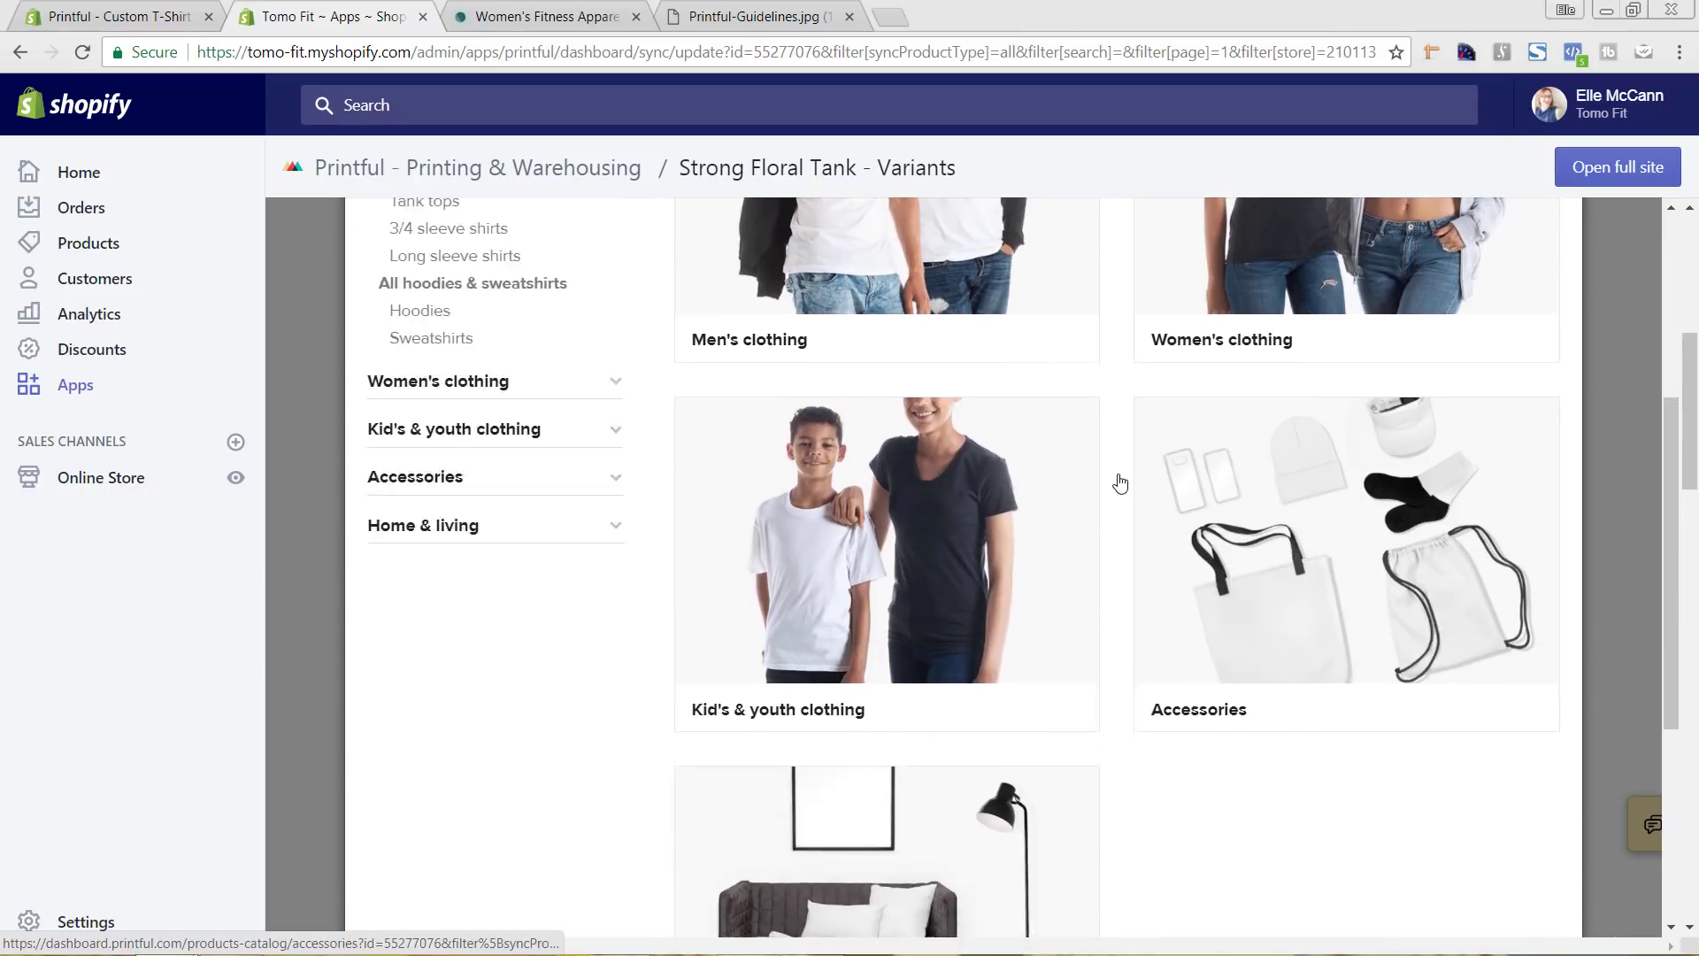
pyautogui.scroll(9, 1121, 482)
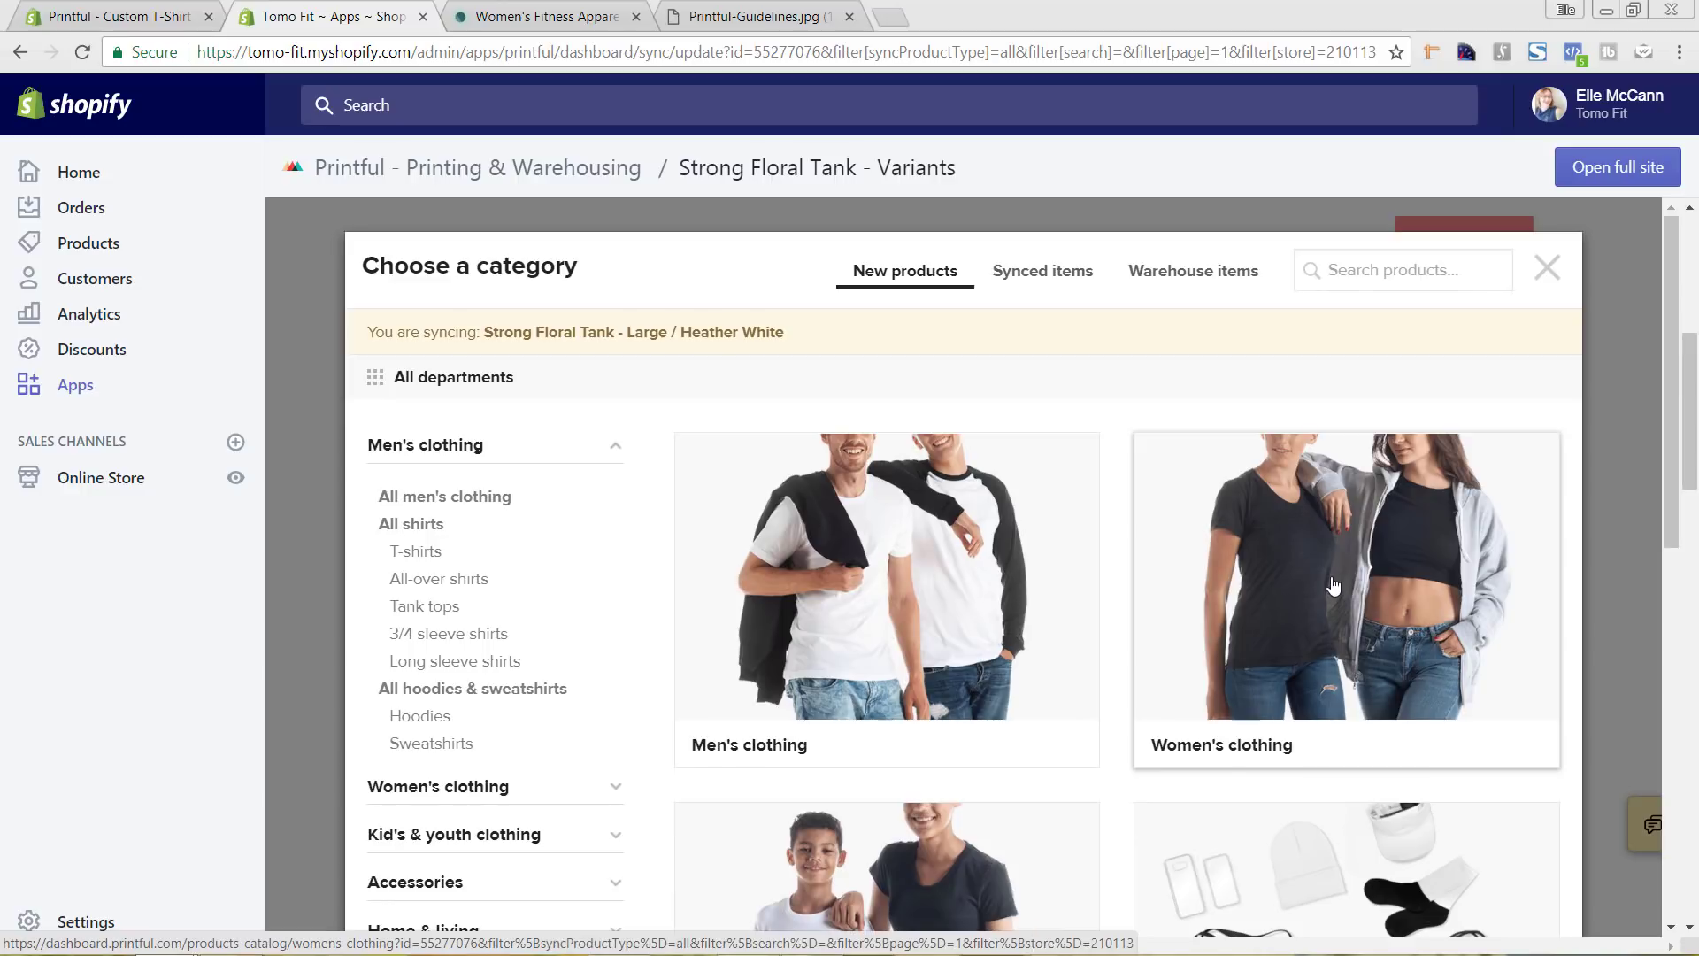
pyautogui.click(1334, 586)
pyautogui.scroll(-7, 1240, 576)
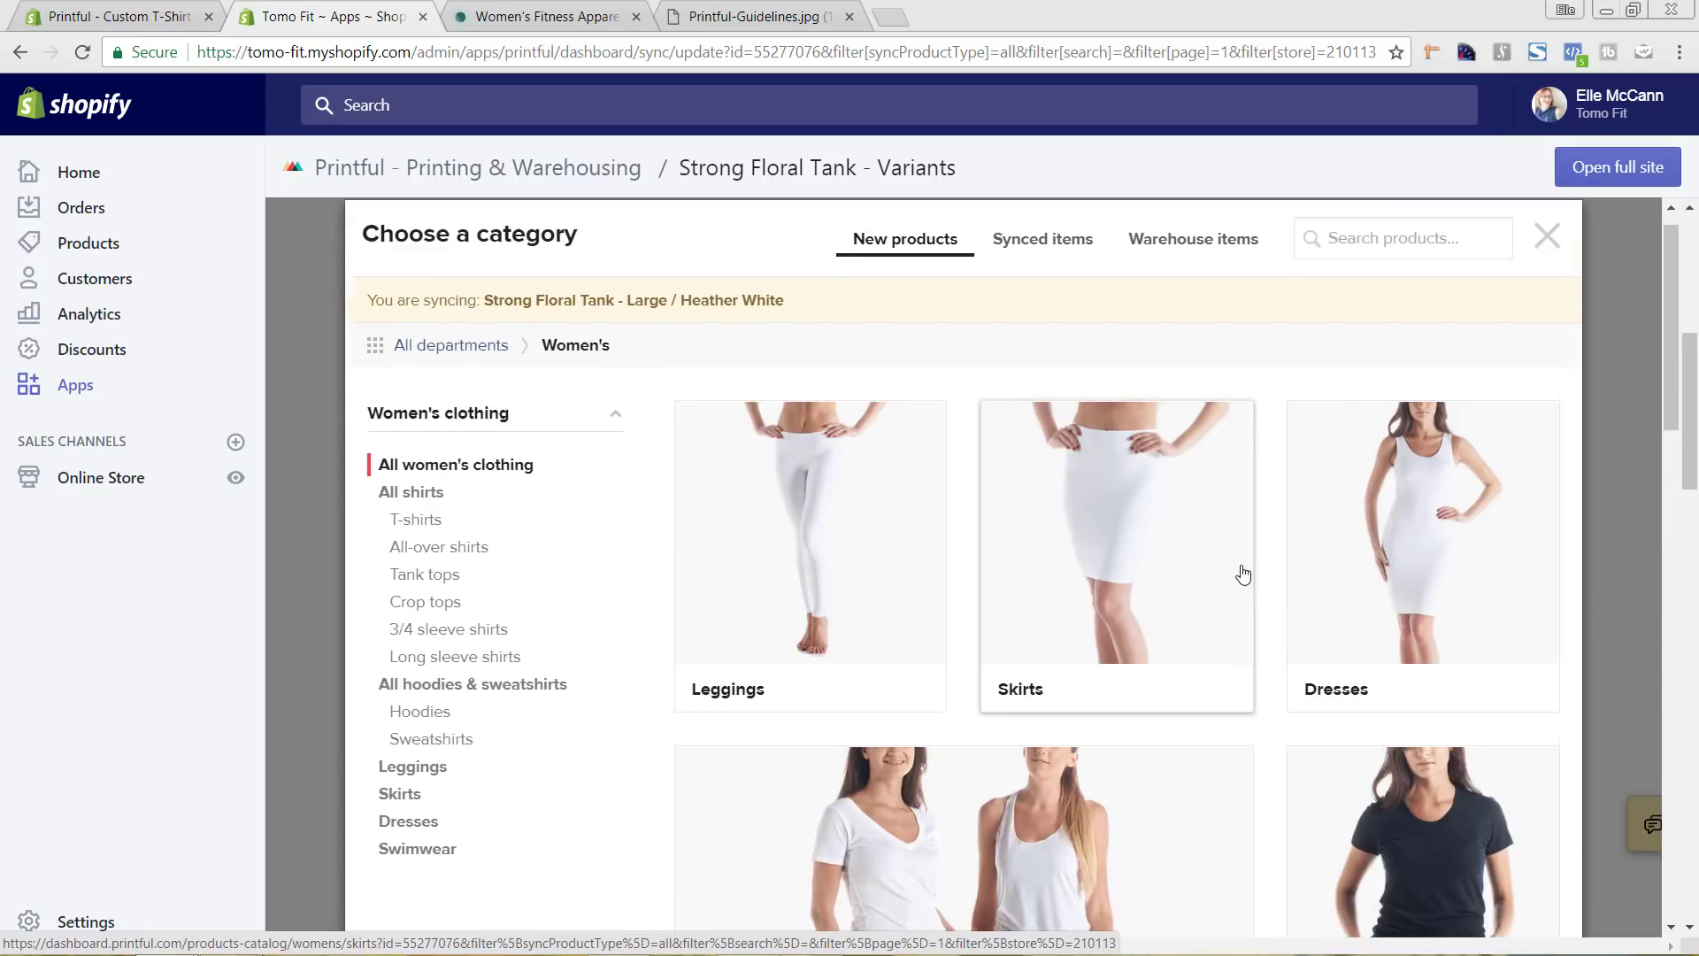
# Open the women's tank tops and choose the Next Level 6733 Ladies' Triblend Racerback Tank
pyautogui.scroll(-1, 1248, 575)
pyautogui.click(1204, 628)
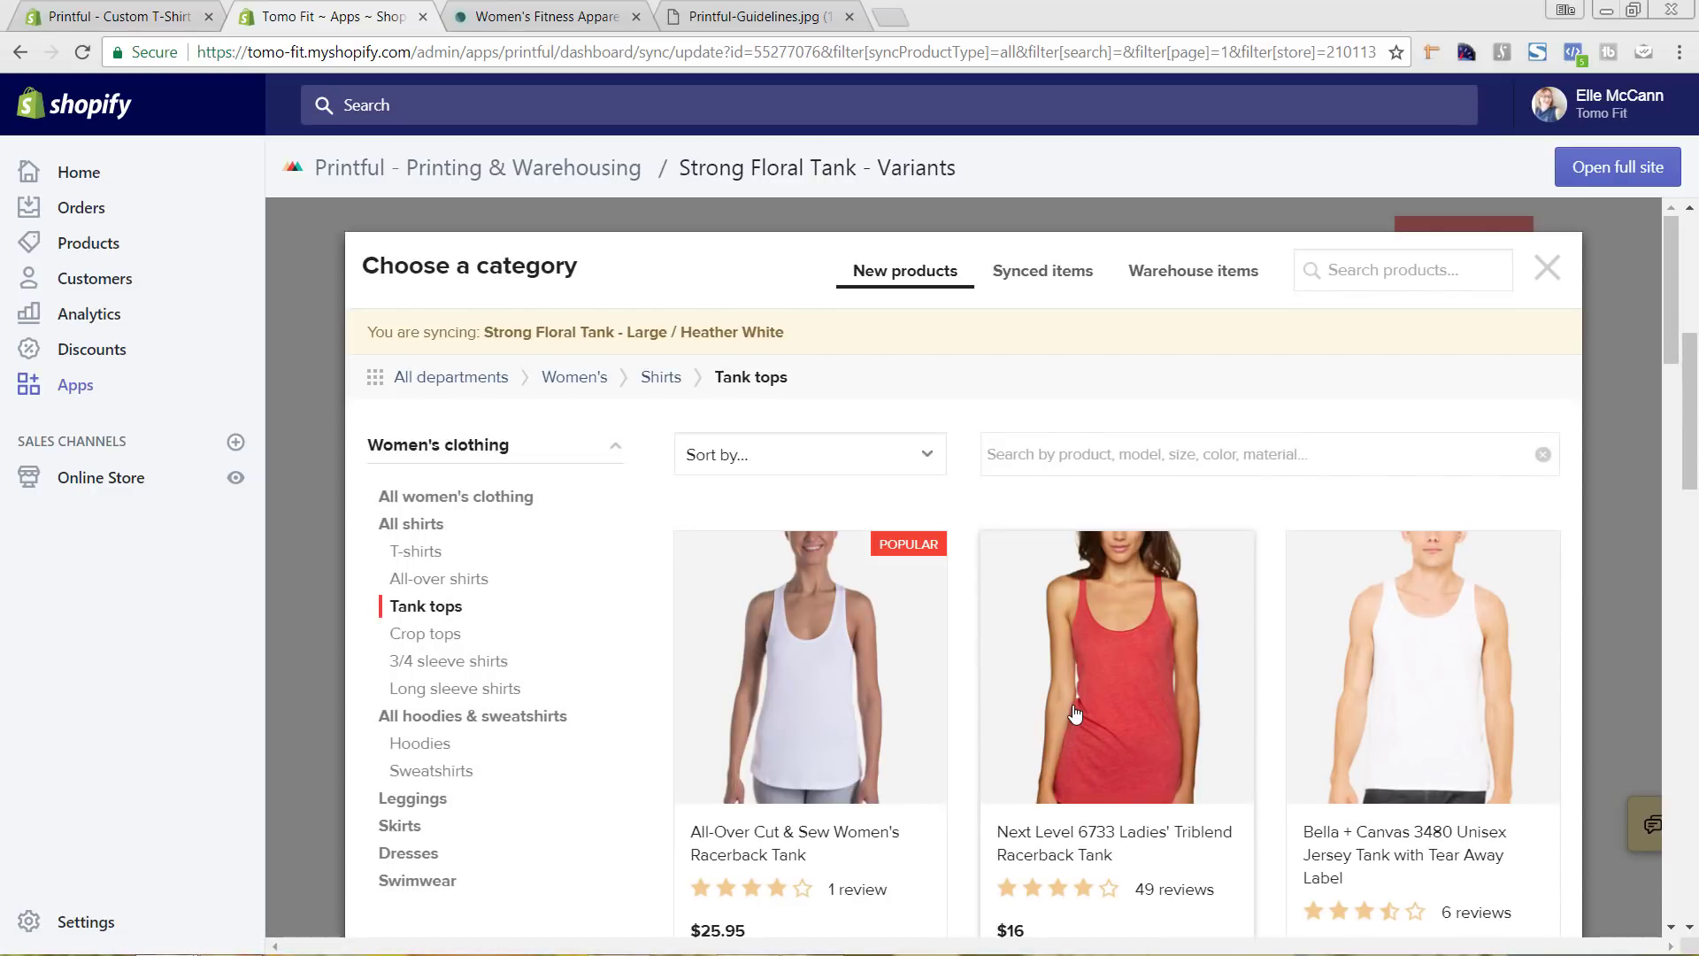
pyautogui.click(1125, 705)
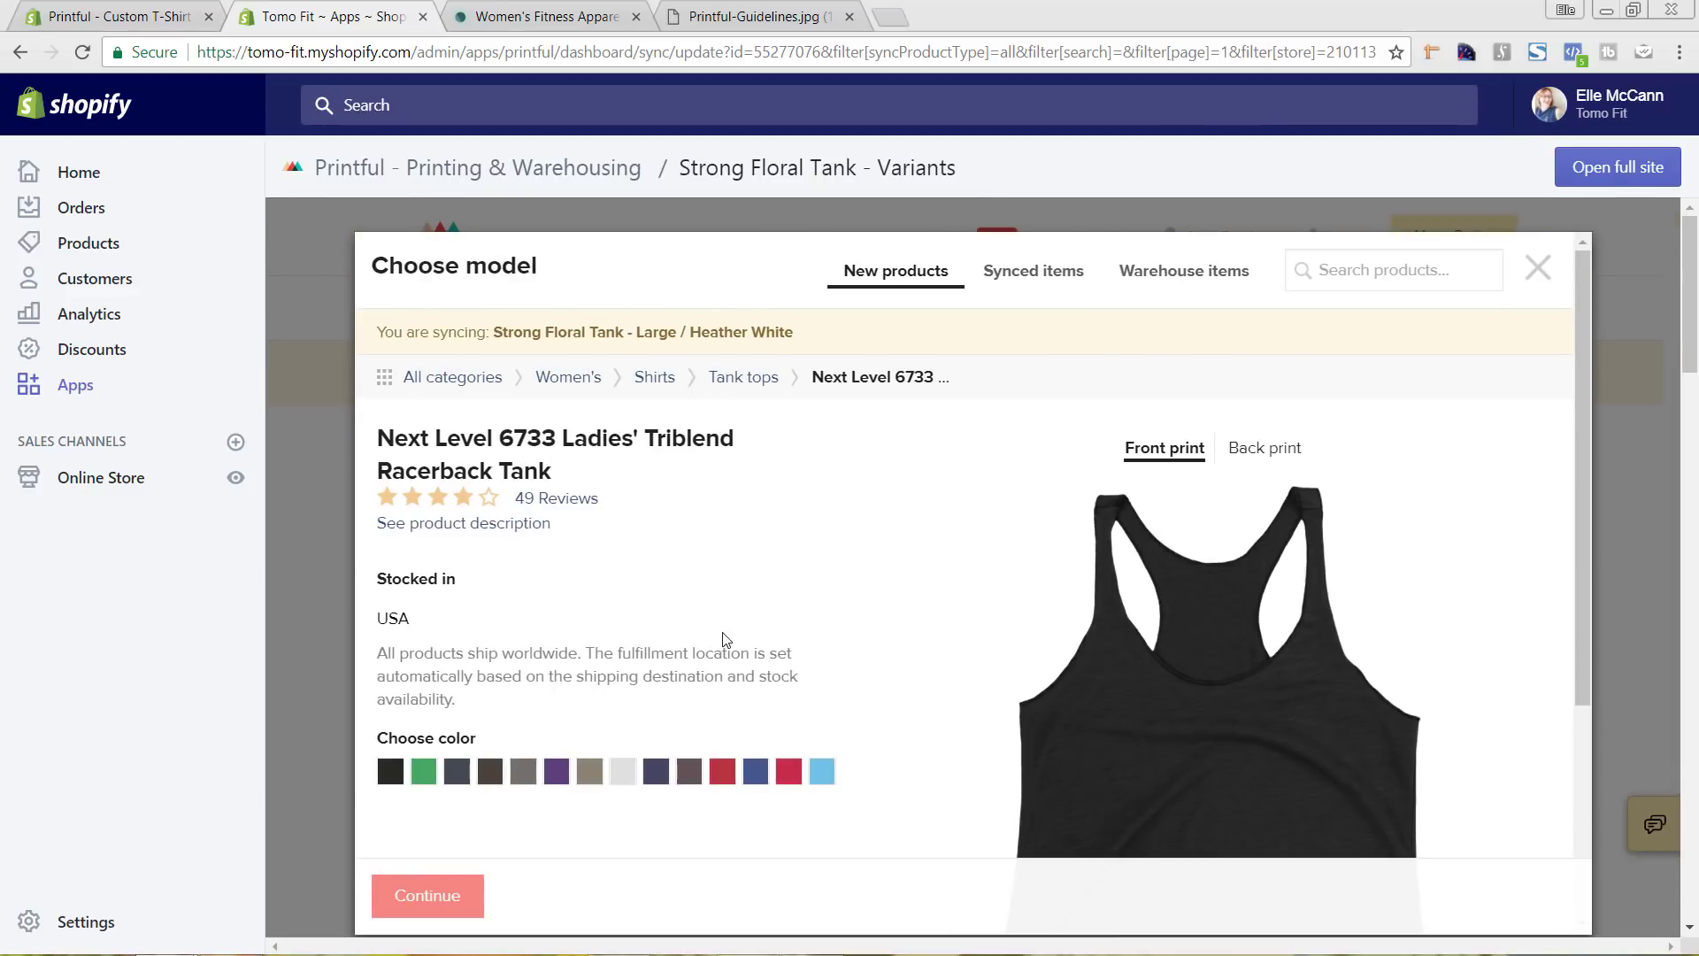
# Set the racerback tank's color to Heather White and its size to L
pyautogui.scroll(-1, 673, 556)
pyautogui.scroll(1, 673, 556)
pyautogui.scroll(-1, 757, 582)
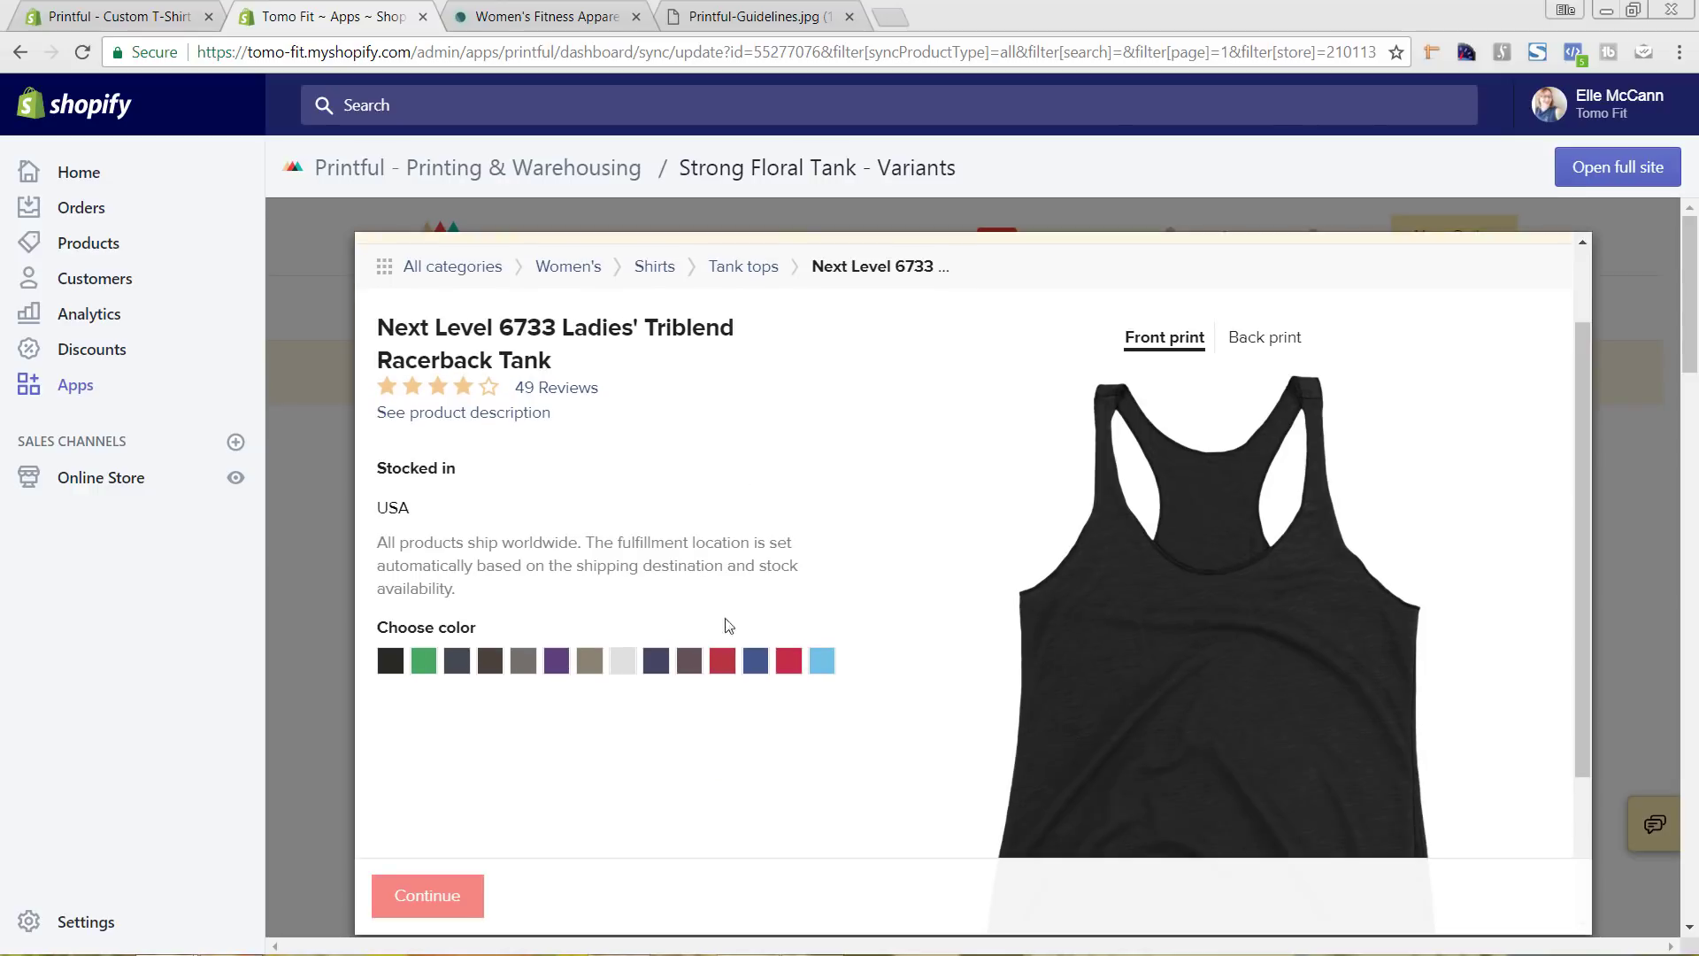
pyautogui.click(629, 666)
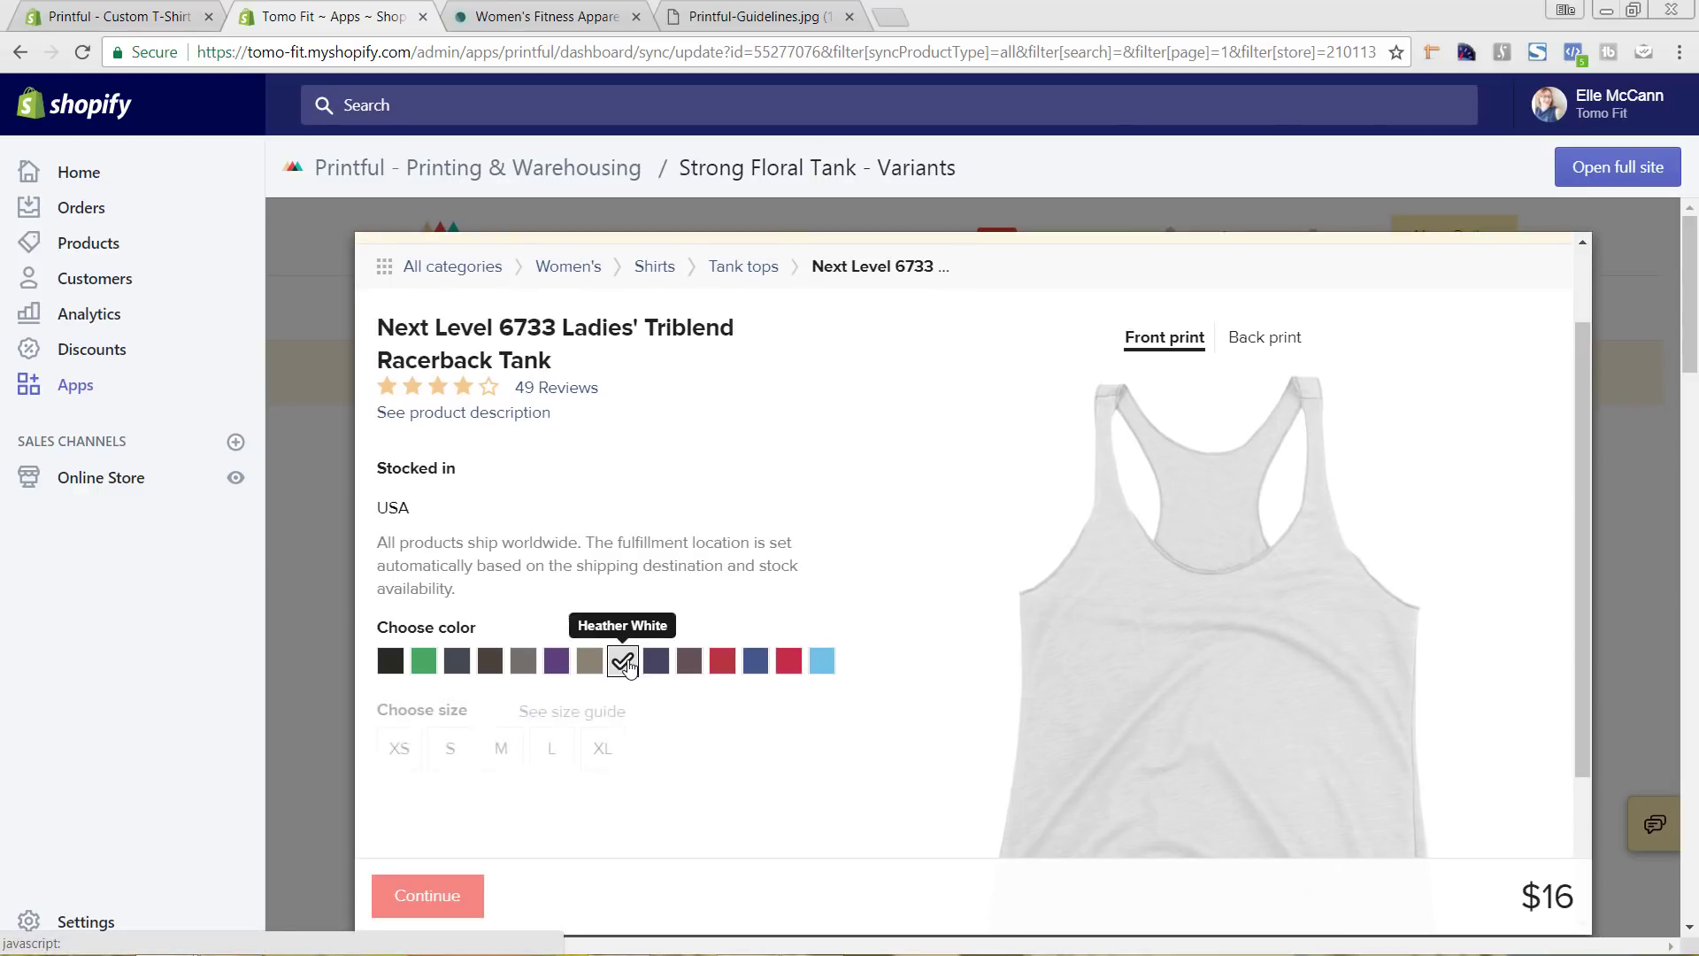
pyautogui.click(551, 768)
pyautogui.scroll(-2, 794, 690)
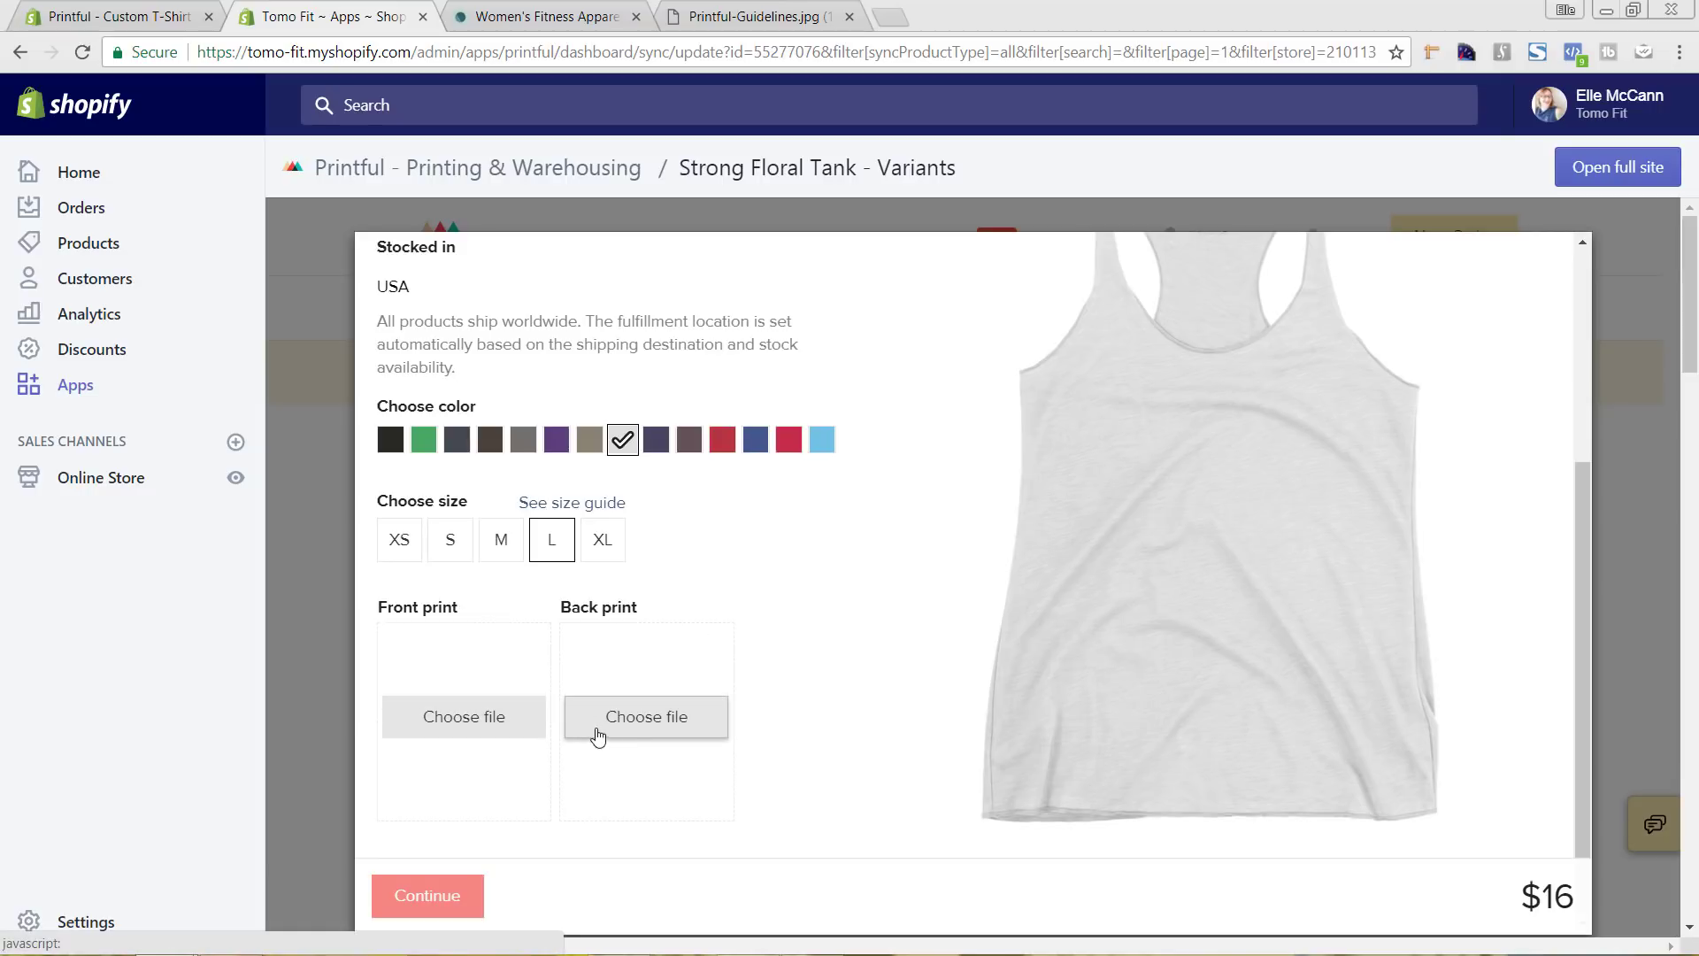
# Upload Floral-Strong-Print-Ready from the Print Ready folder to the store's file library for the front print
pyautogui.click(461, 731)
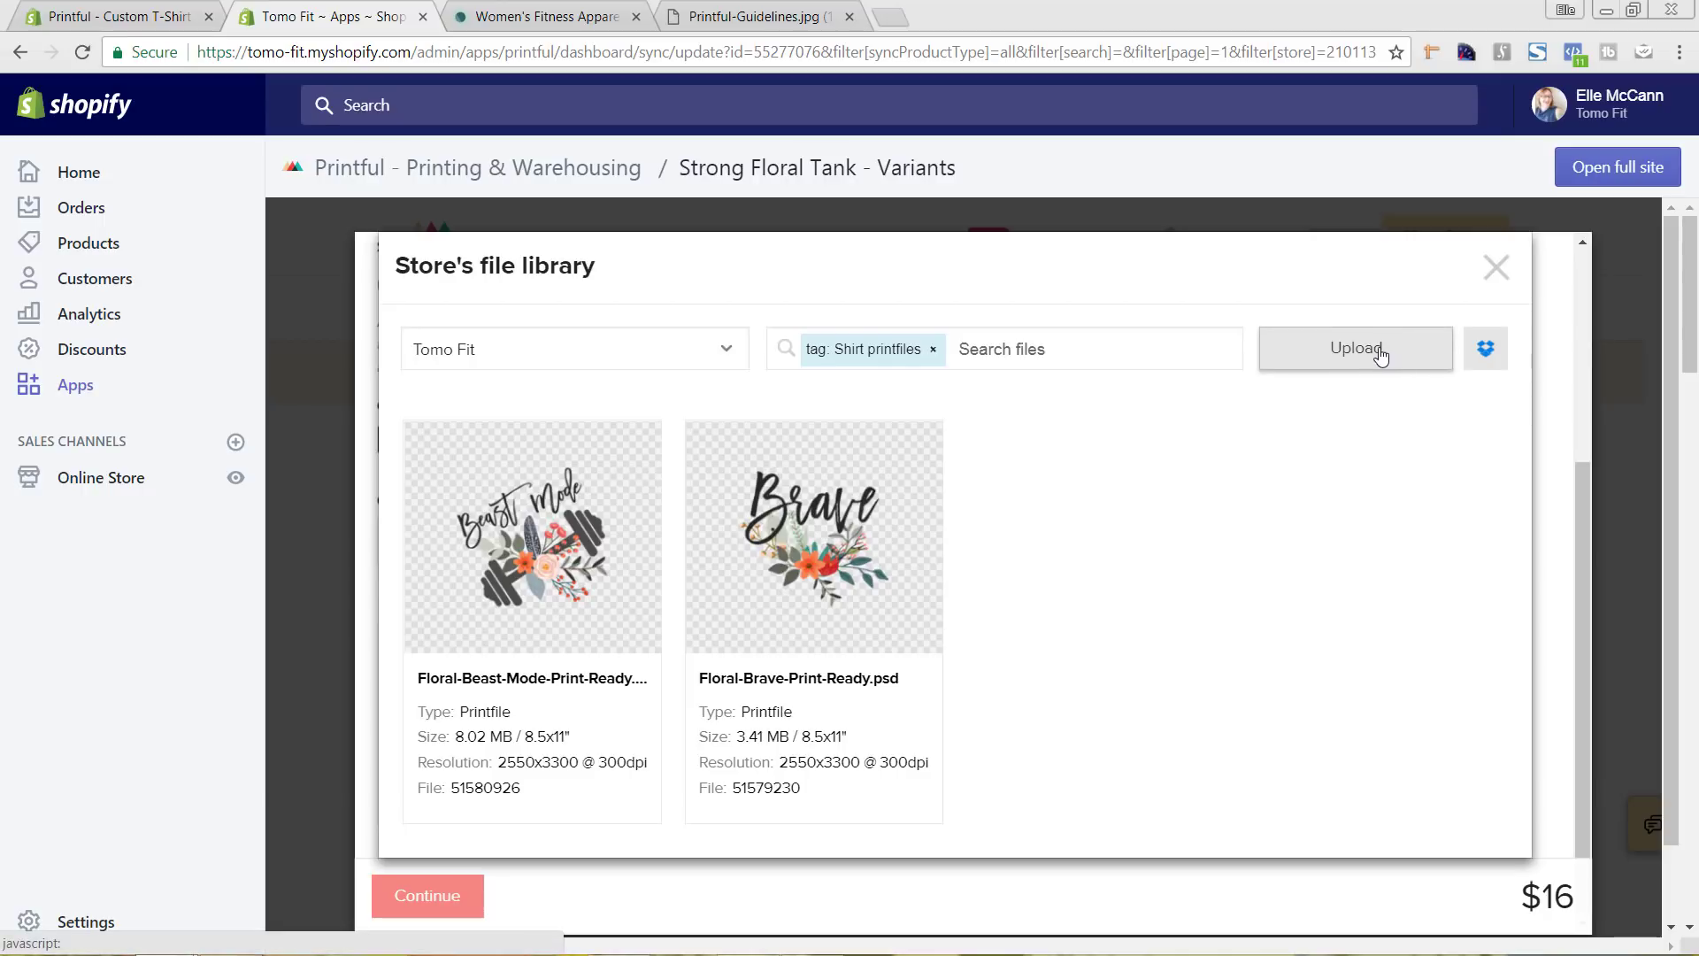
pyautogui.click(1346, 356)
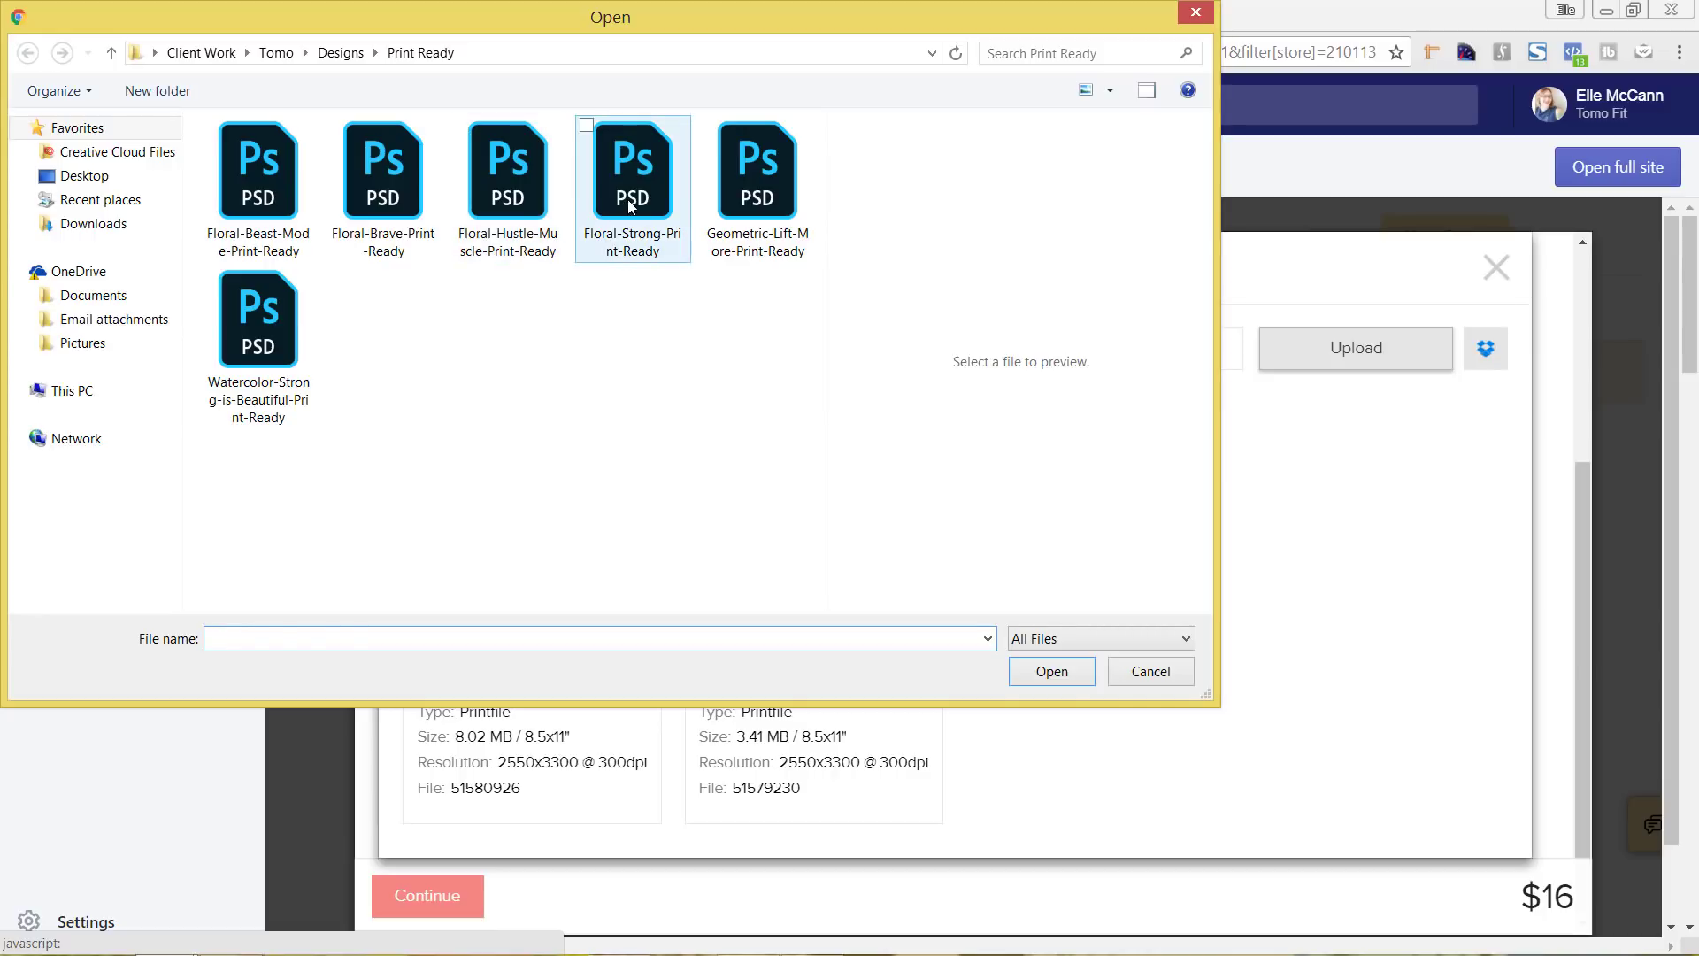
pyautogui.click(630, 206)
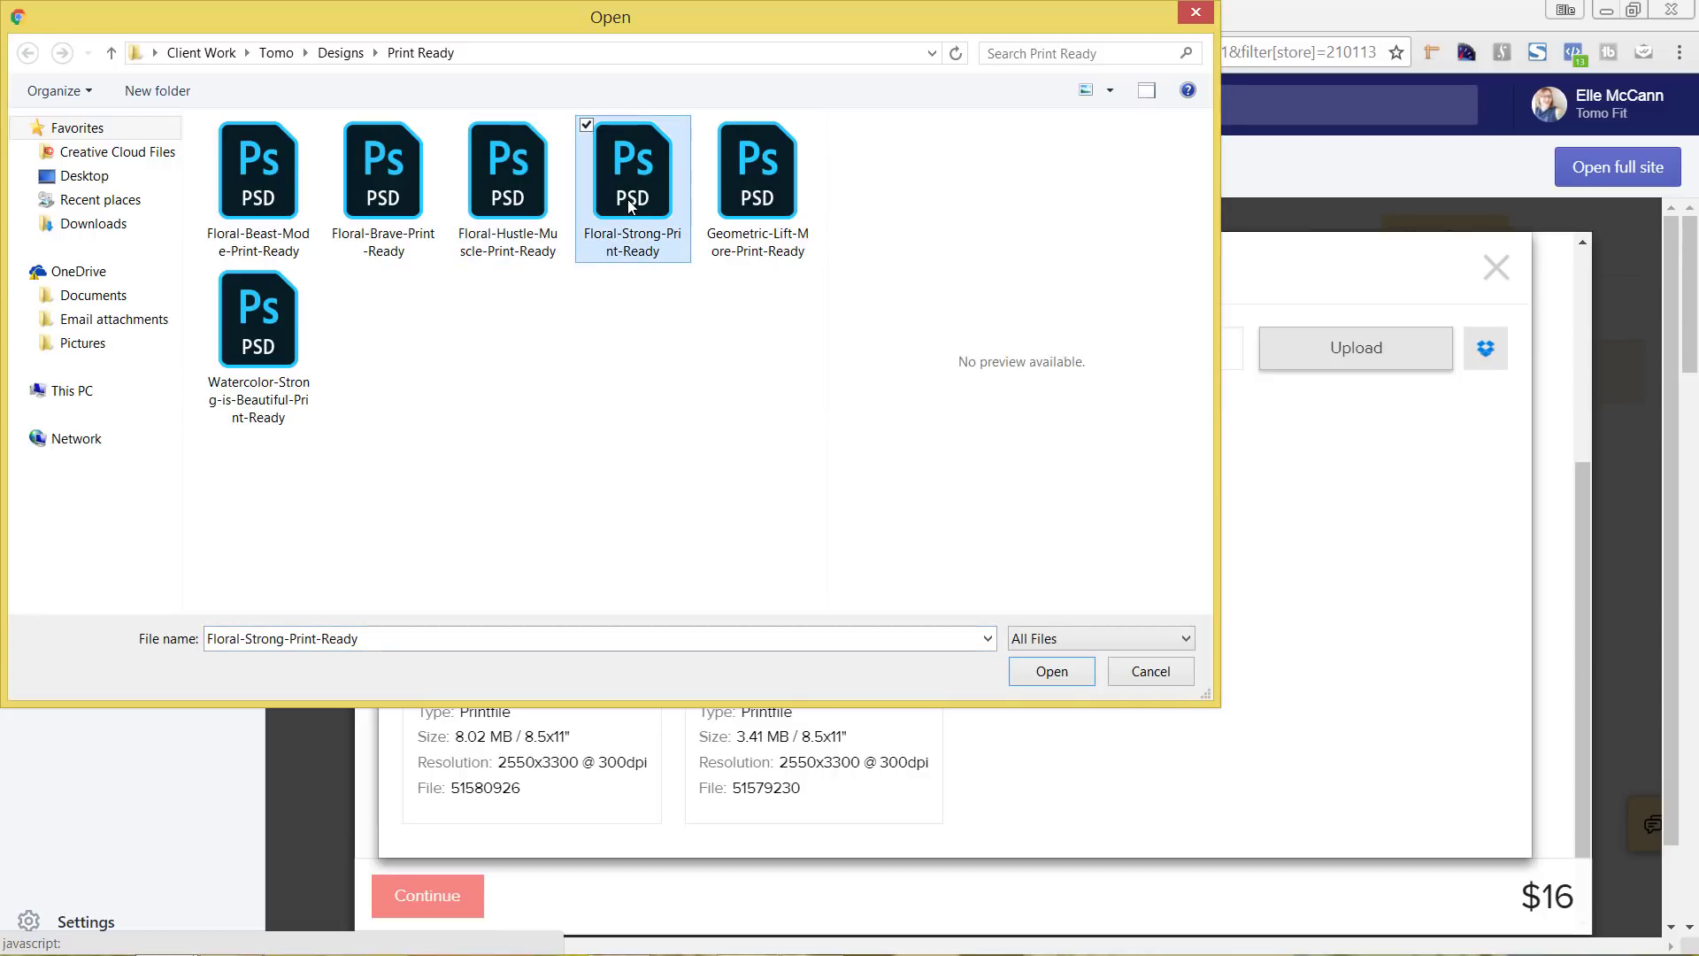
pyautogui.click(1062, 676)
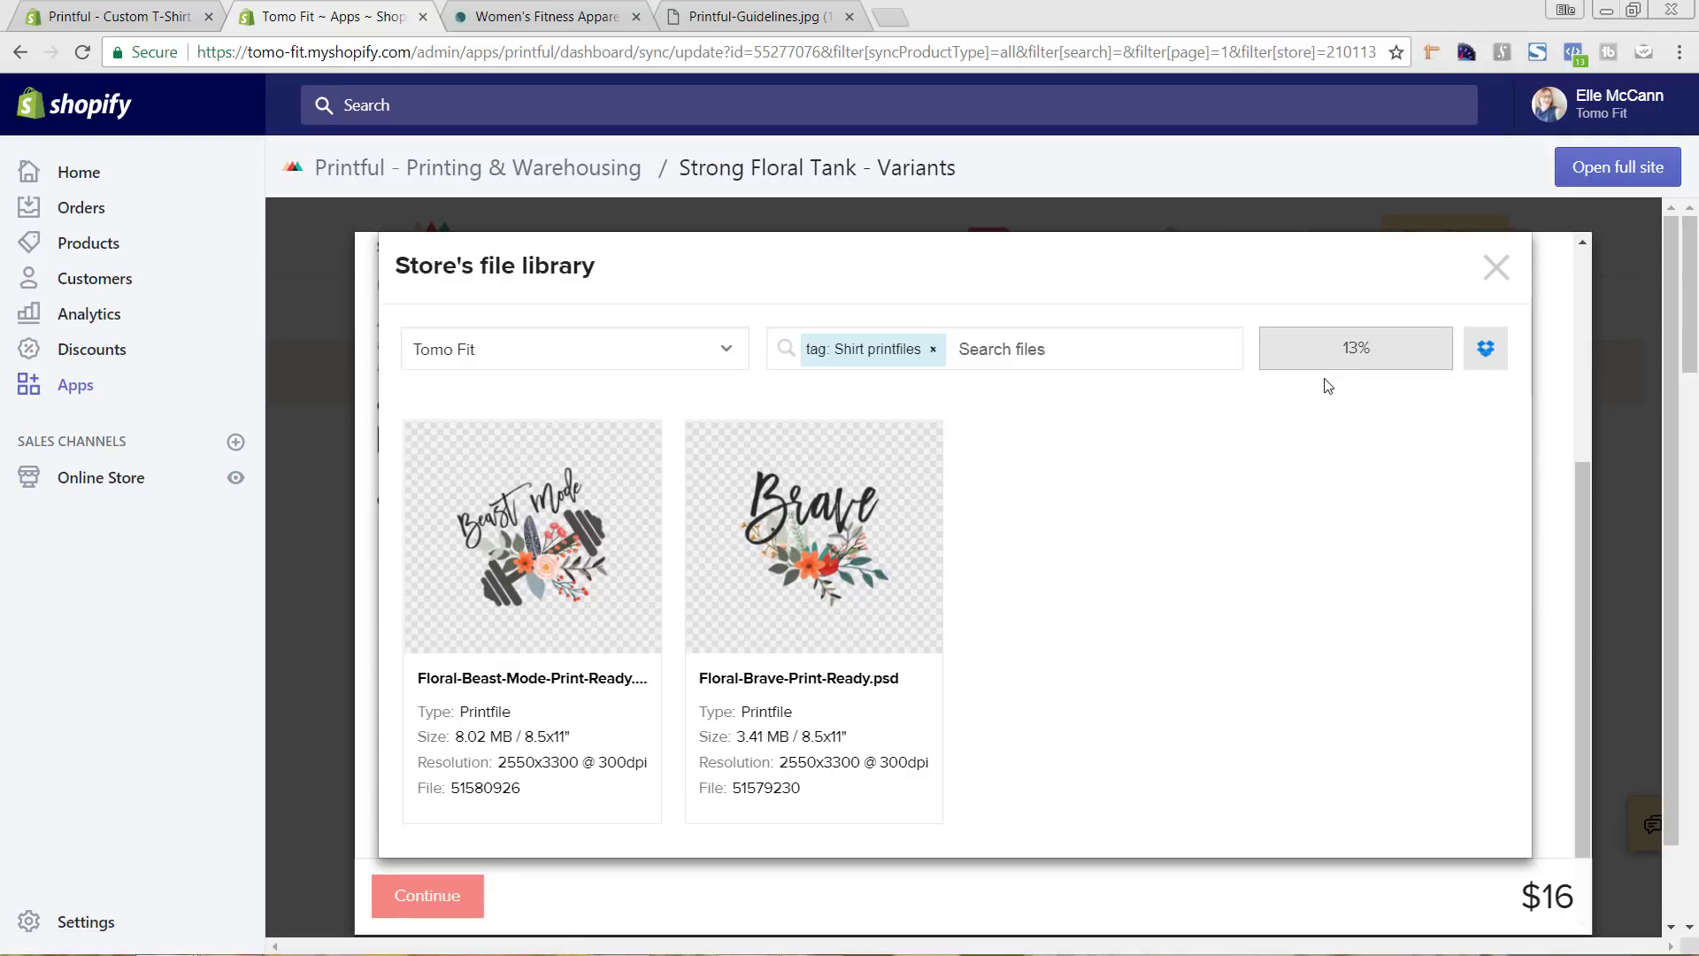
# Review the Printful file guidelines, and examine the transparent background and artwork of Floral-Beast-Mode-Print-Ready.psd up close in Photoshop
pyautogui.click(742, 24)
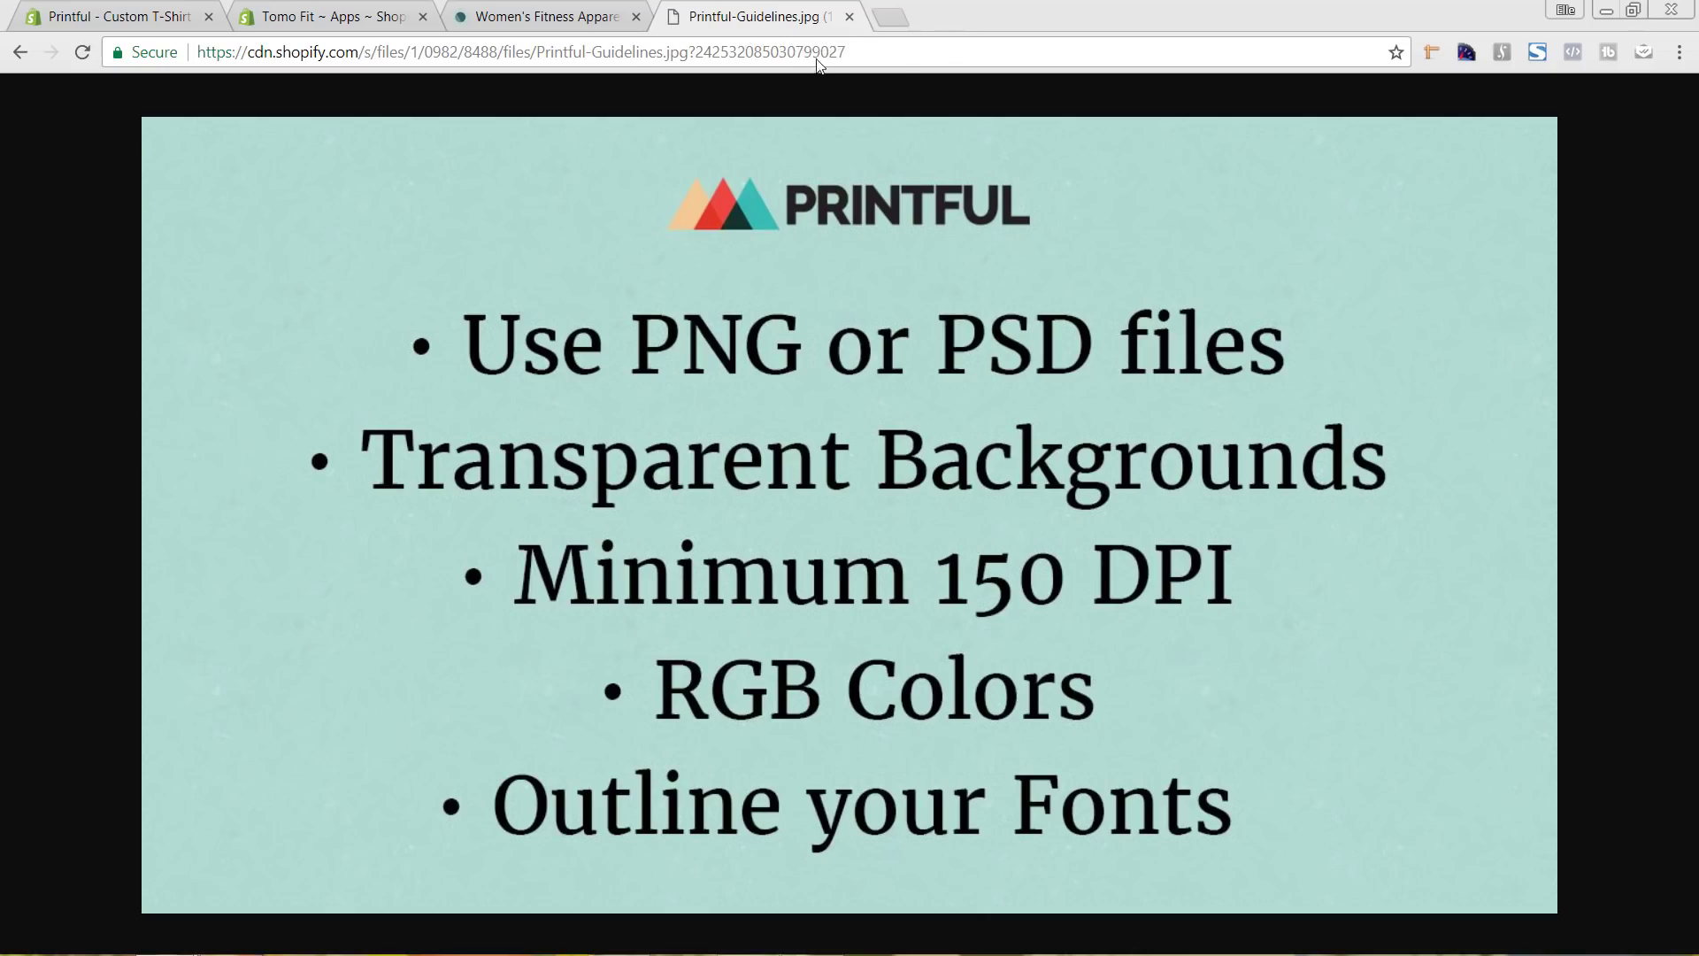
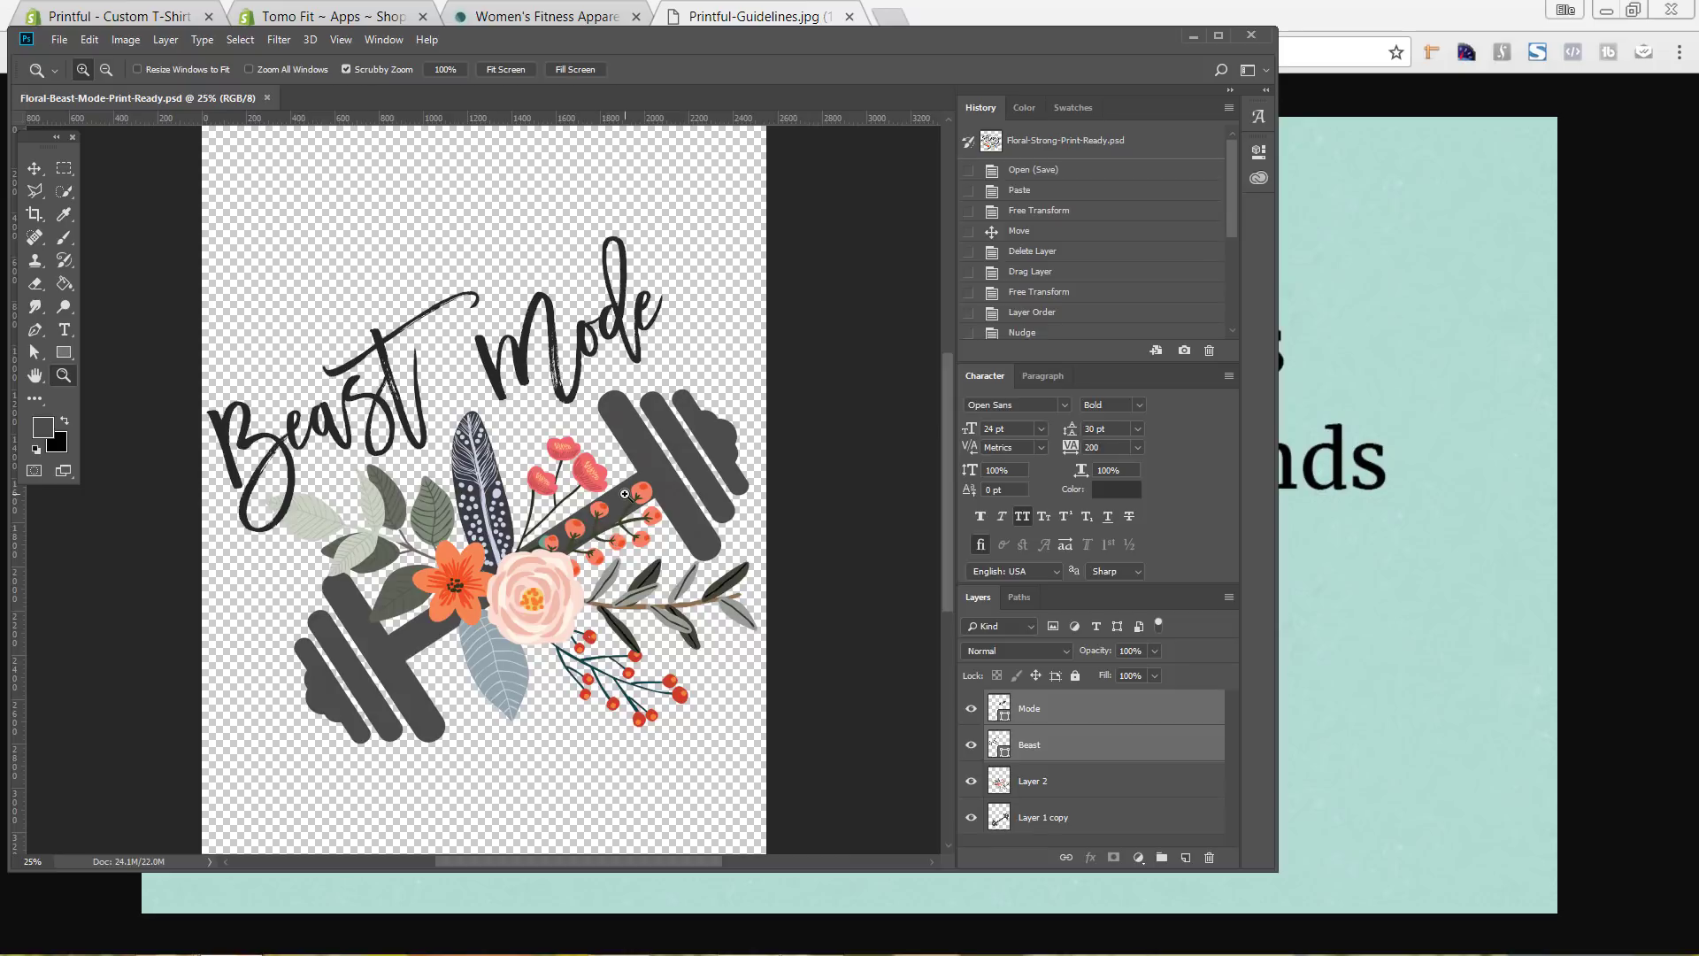
pyautogui.click(625, 494)
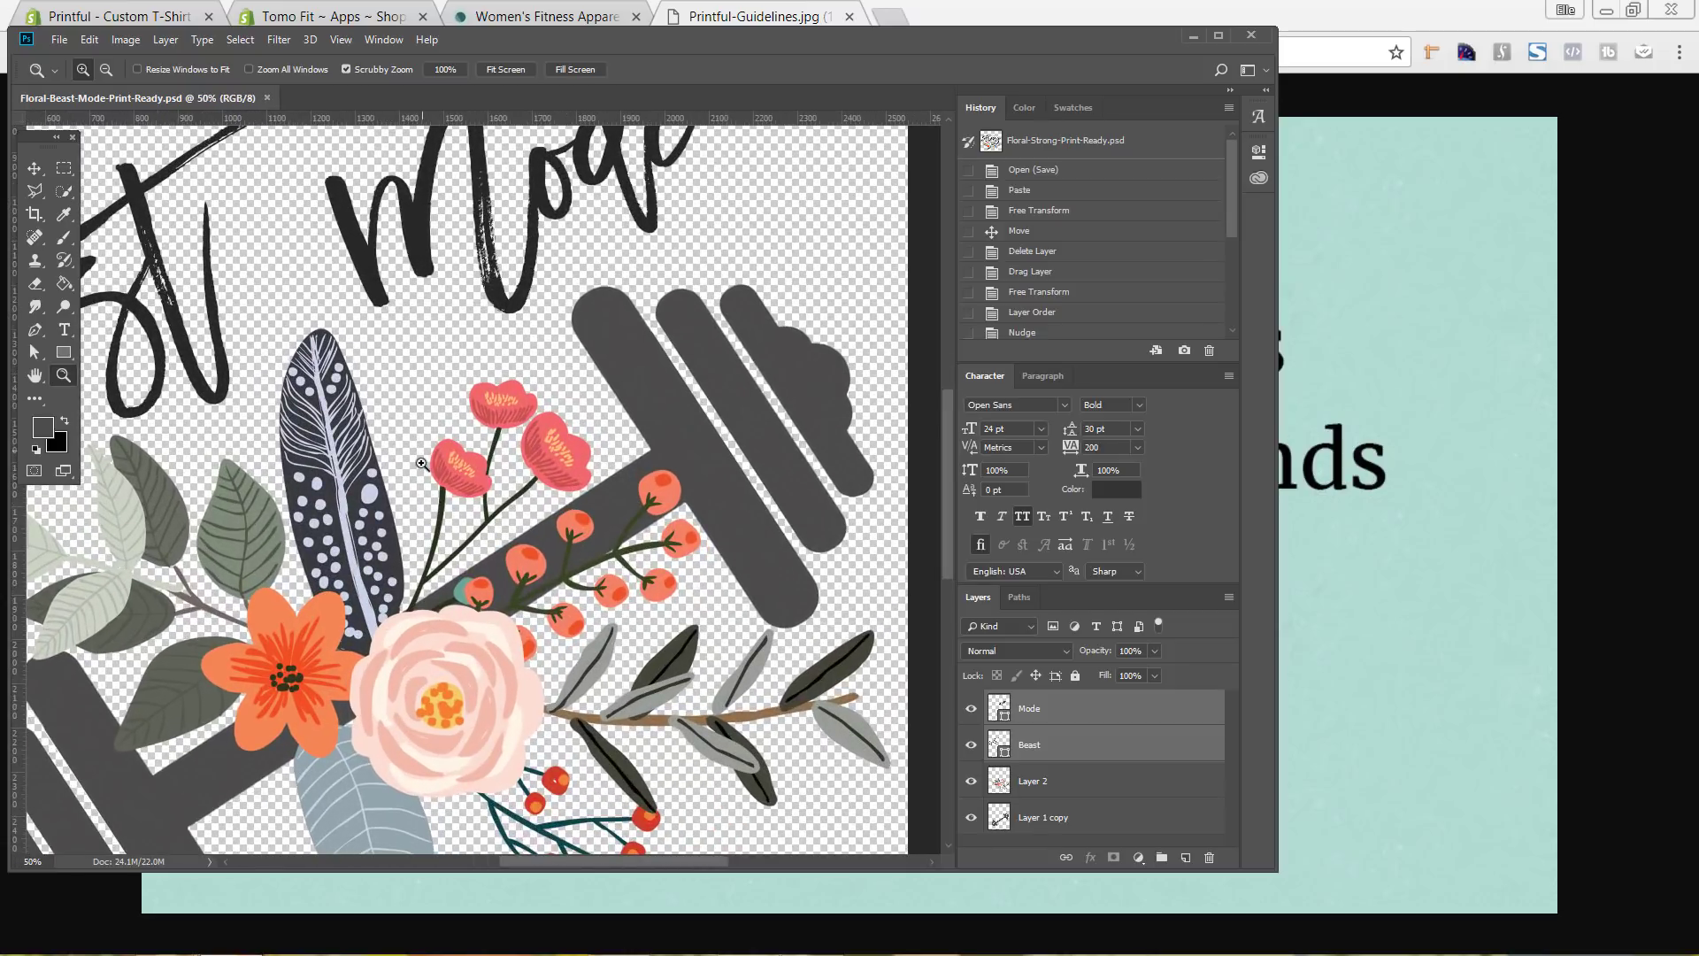
pyautogui.click(422, 465)
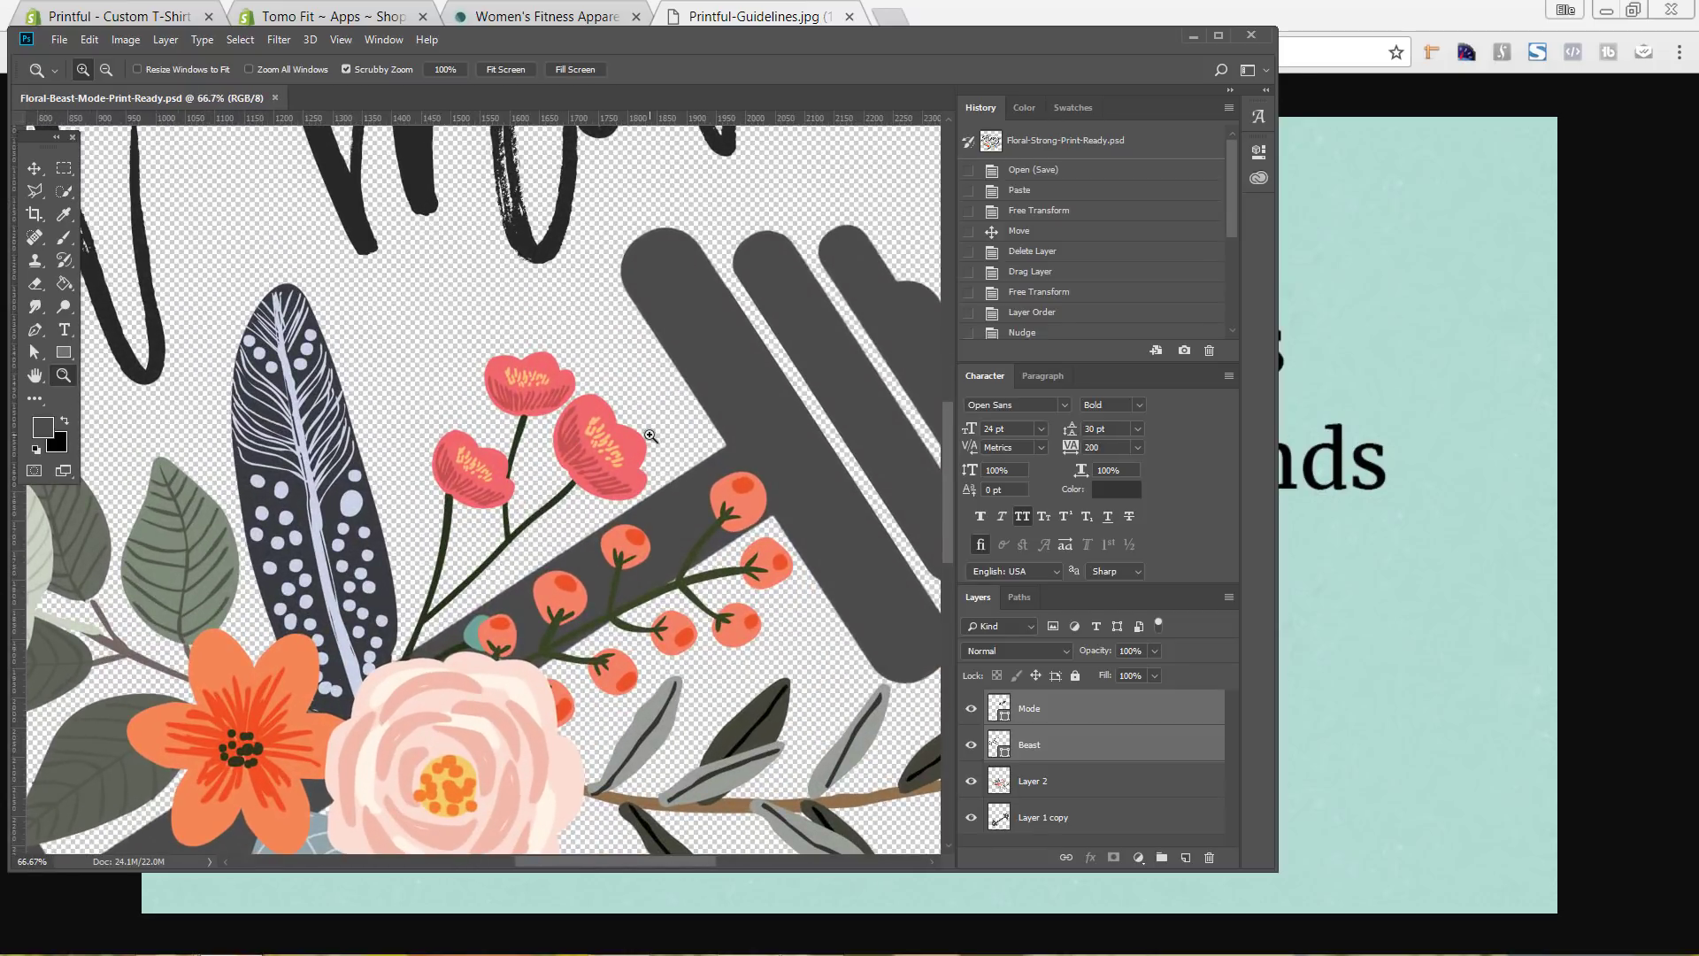
pyautogui.click(346, 493)
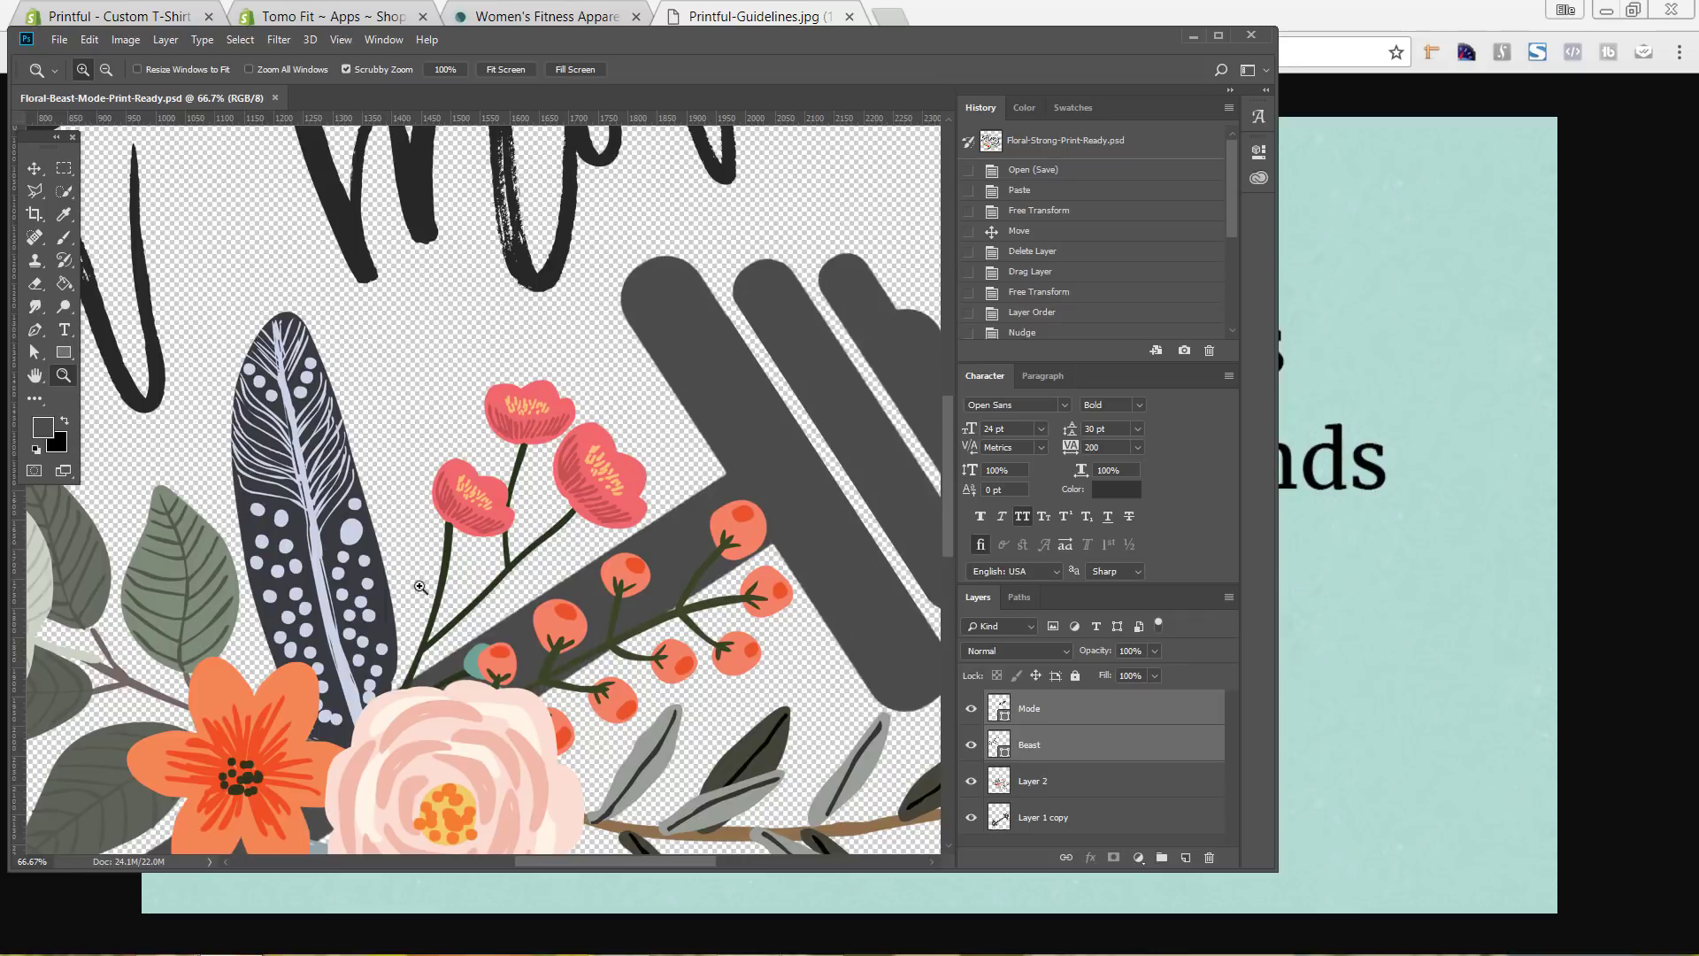
pyautogui.scroll(2, 652, 471)
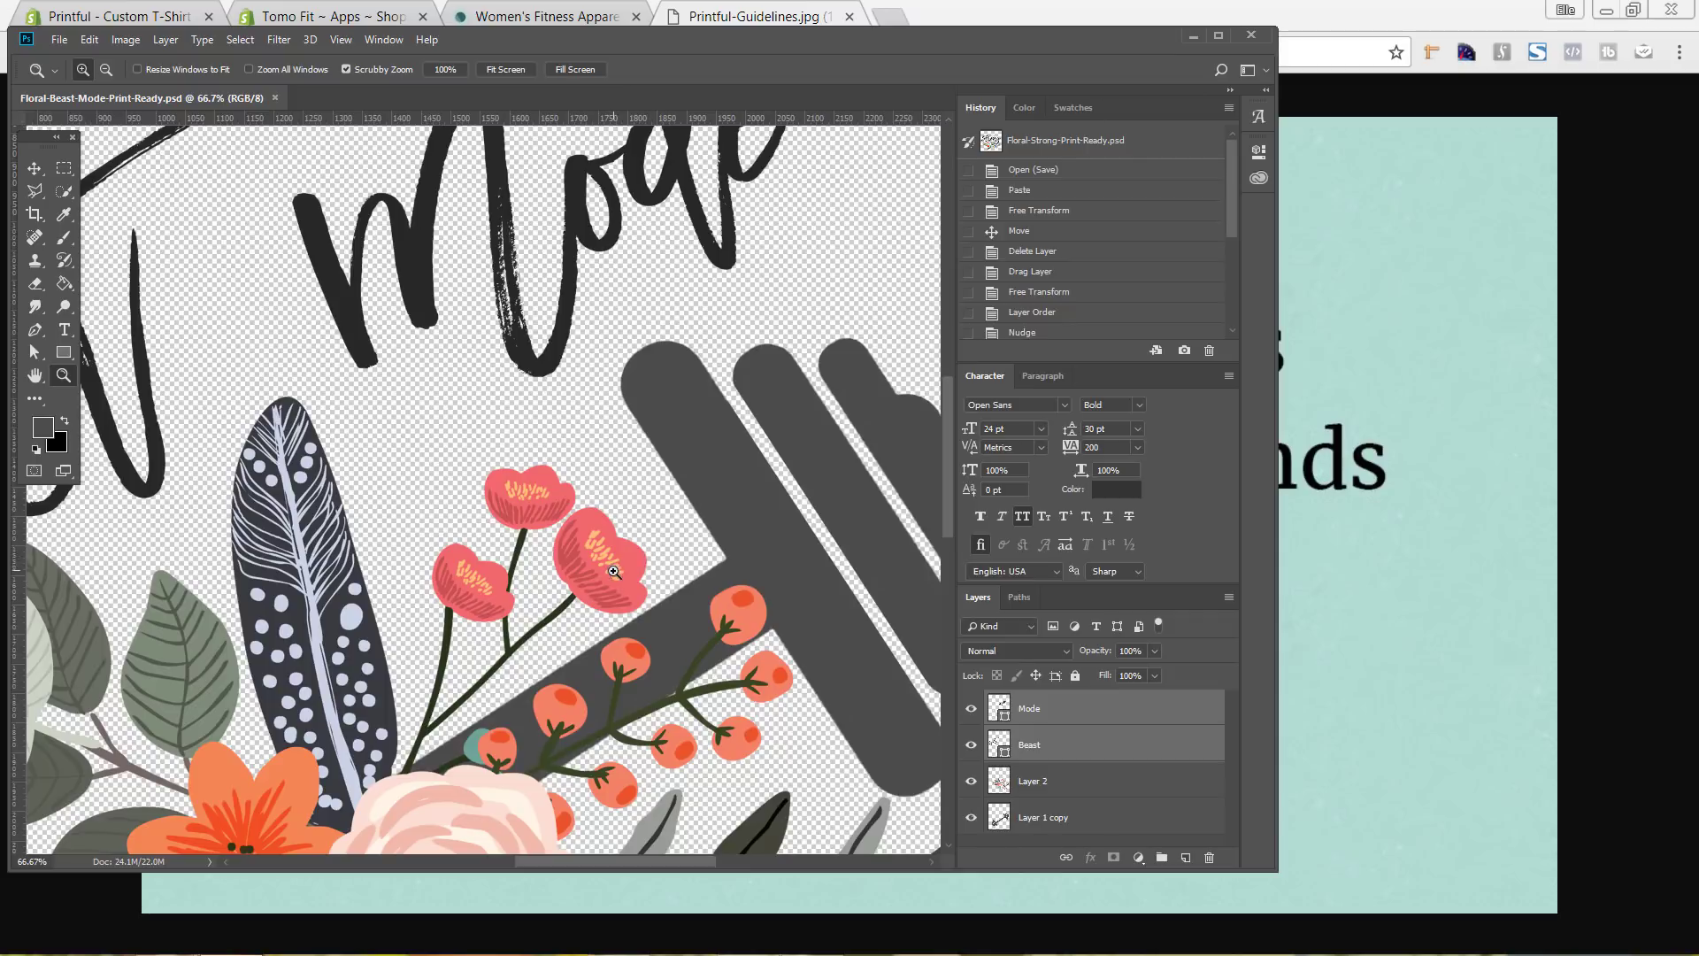
pyautogui.scroll(-3, 593, 571)
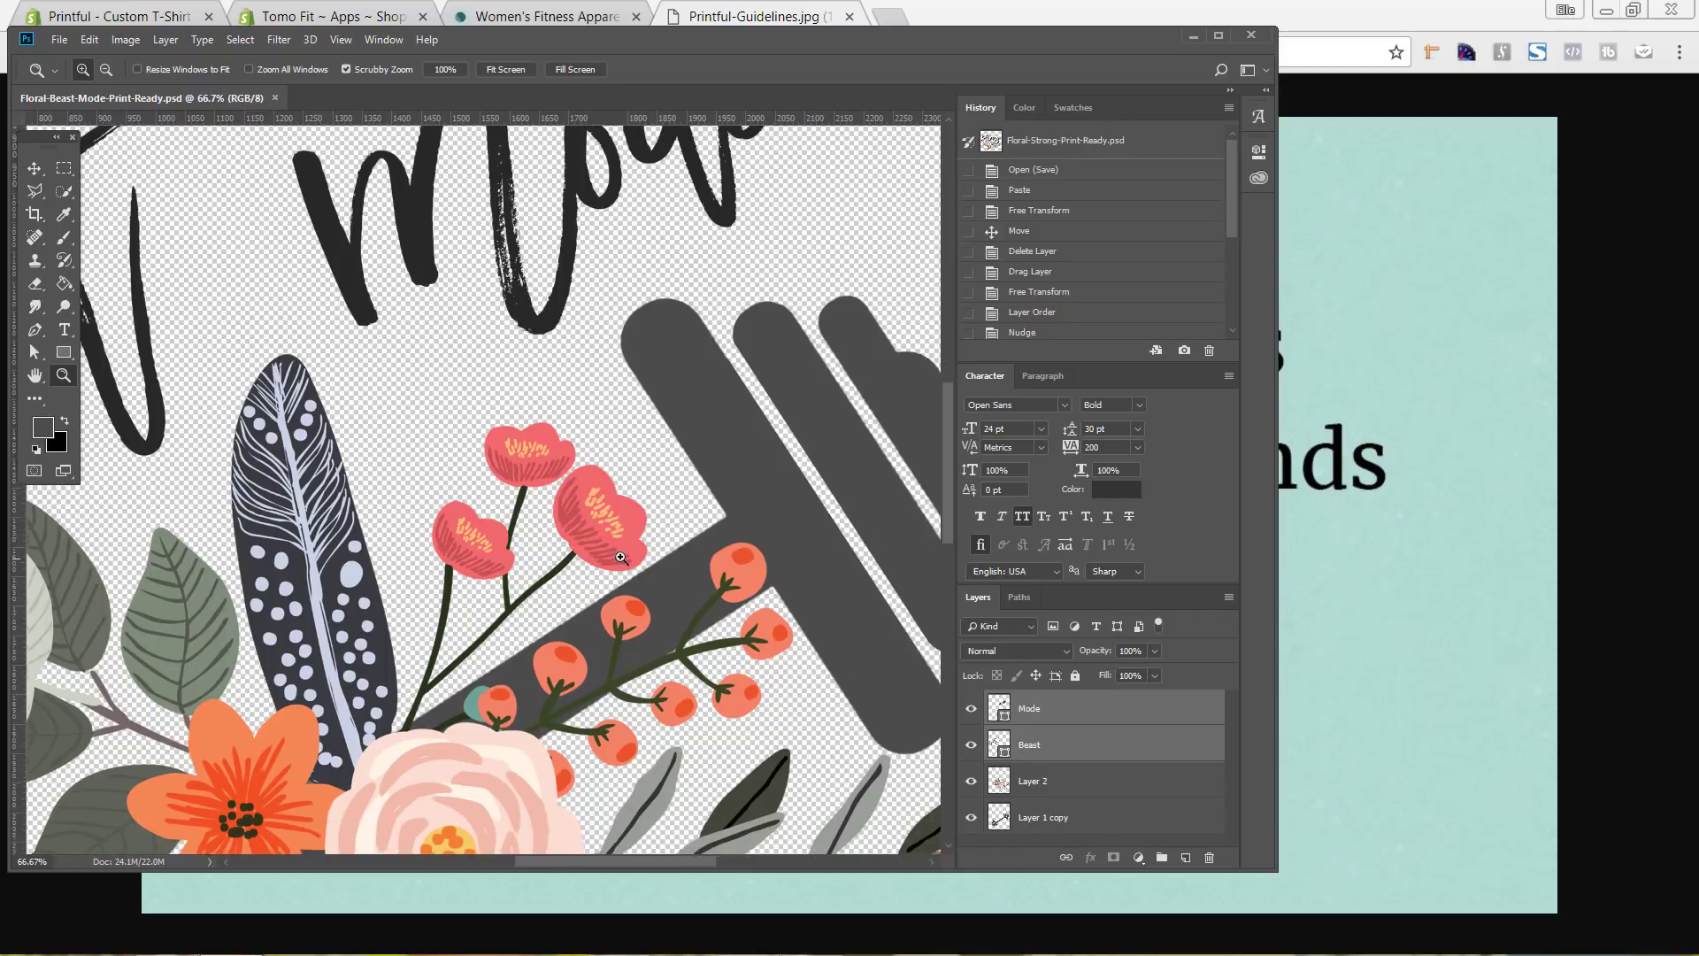
pyautogui.scroll(-8, 627, 534)
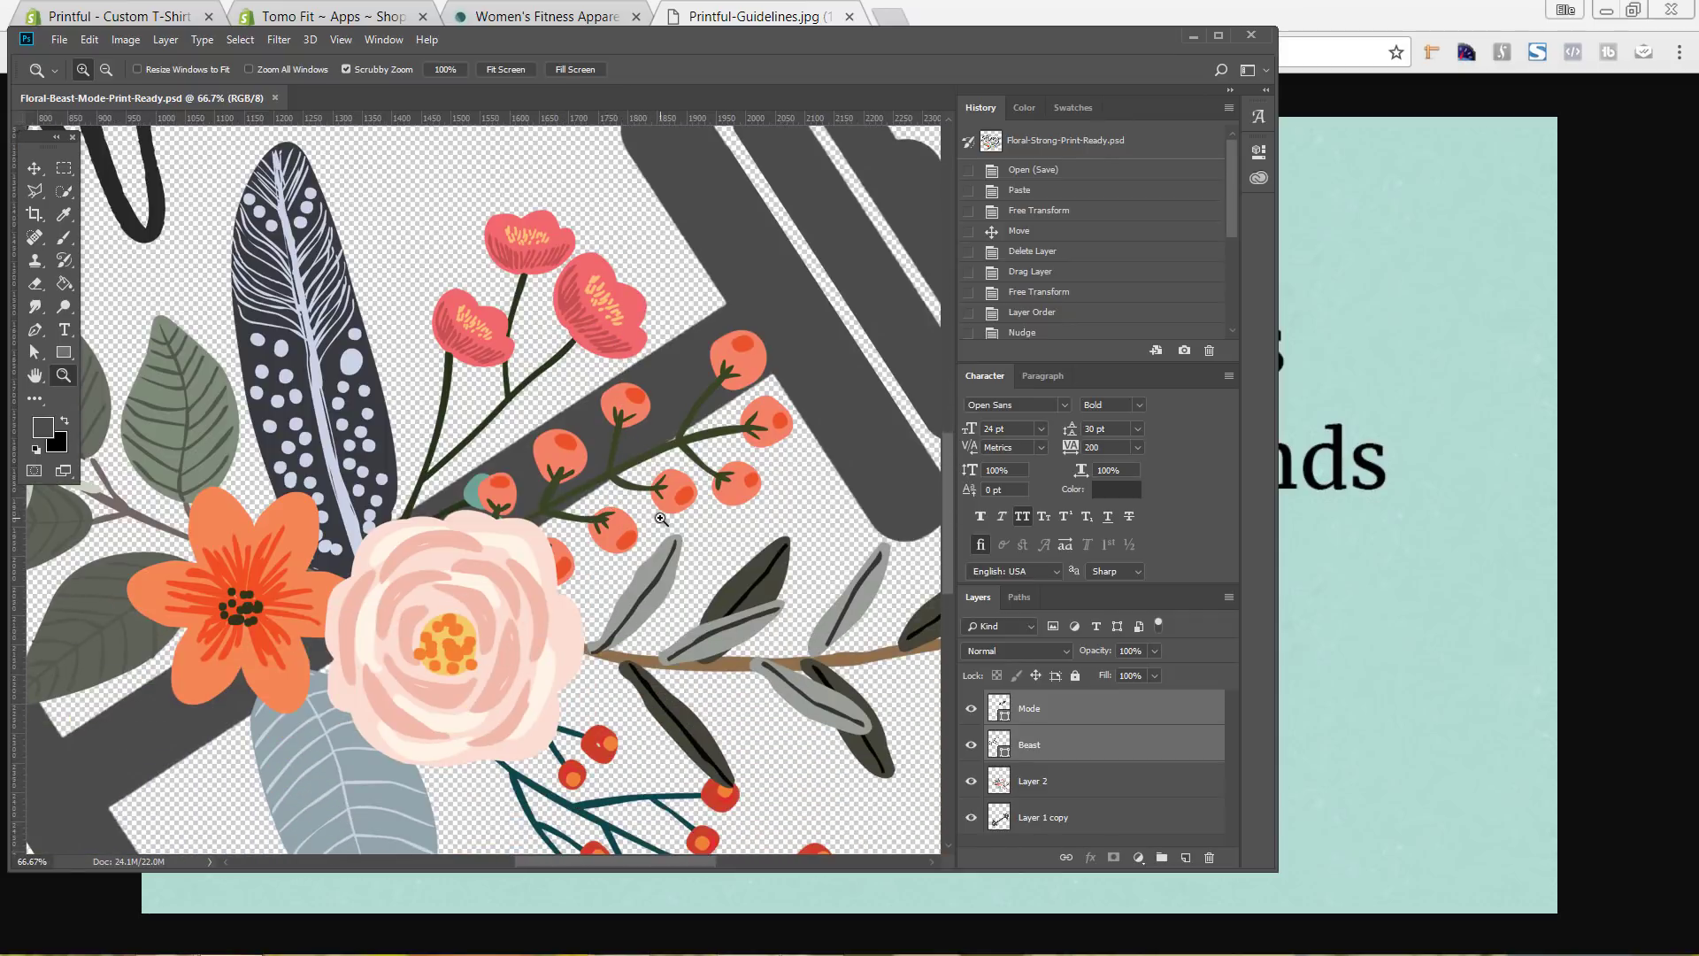
pyautogui.scroll(3, 733, 395)
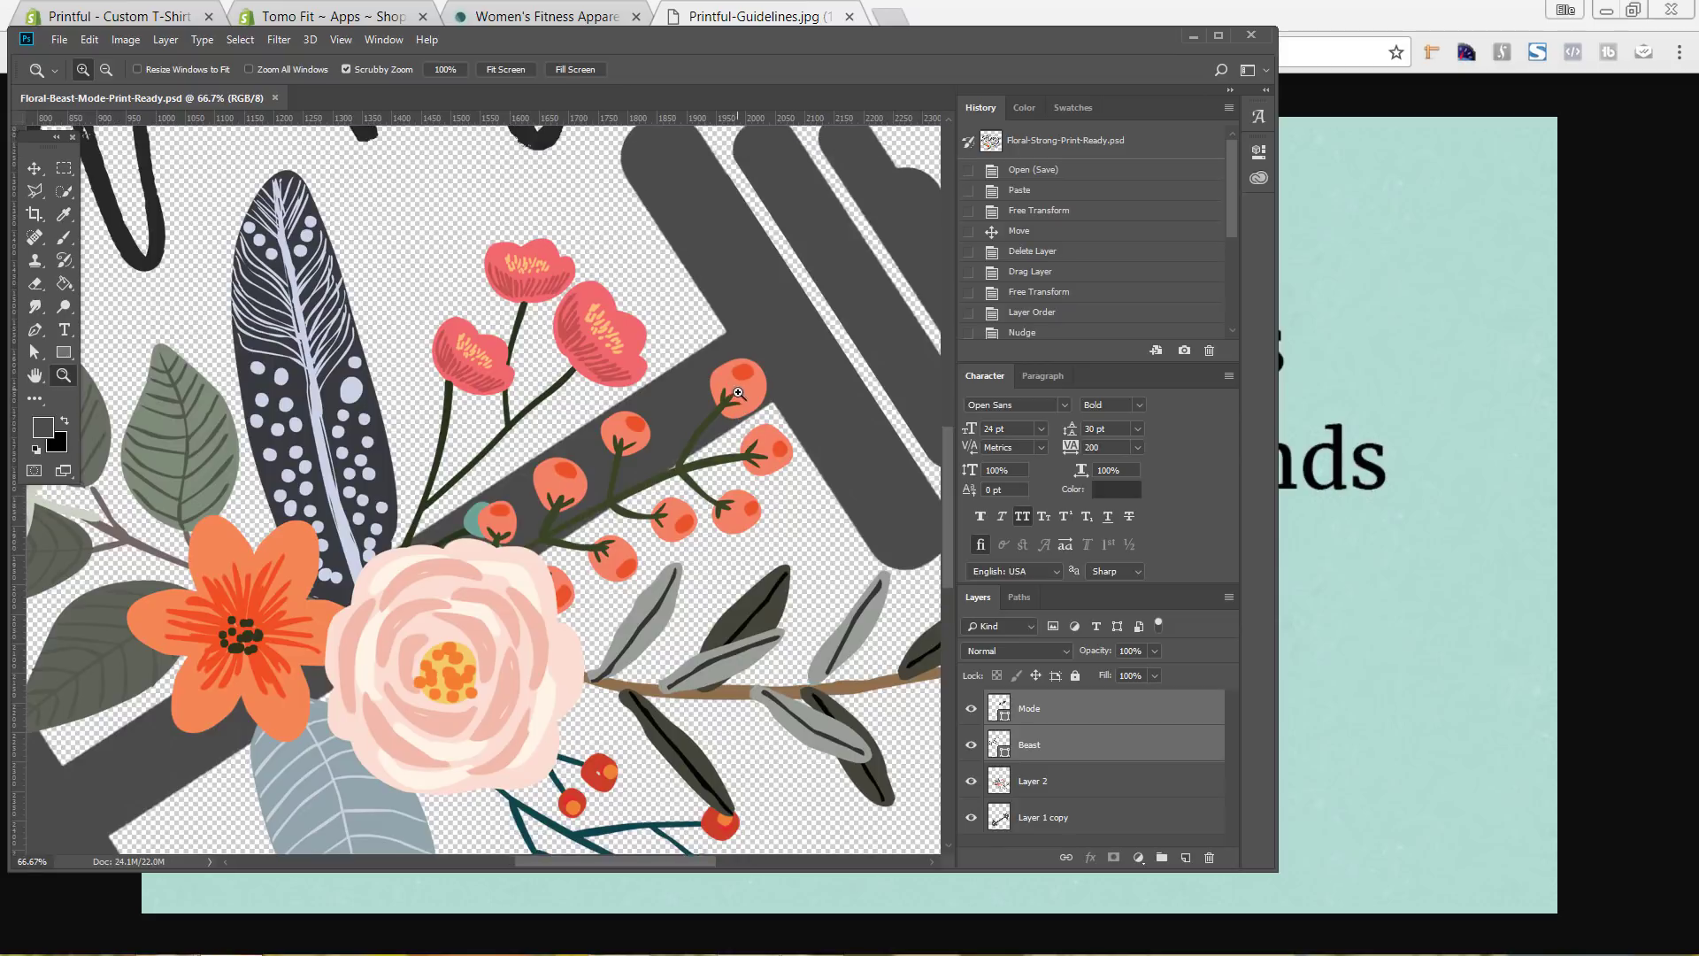
pyautogui.click(1193, 35)
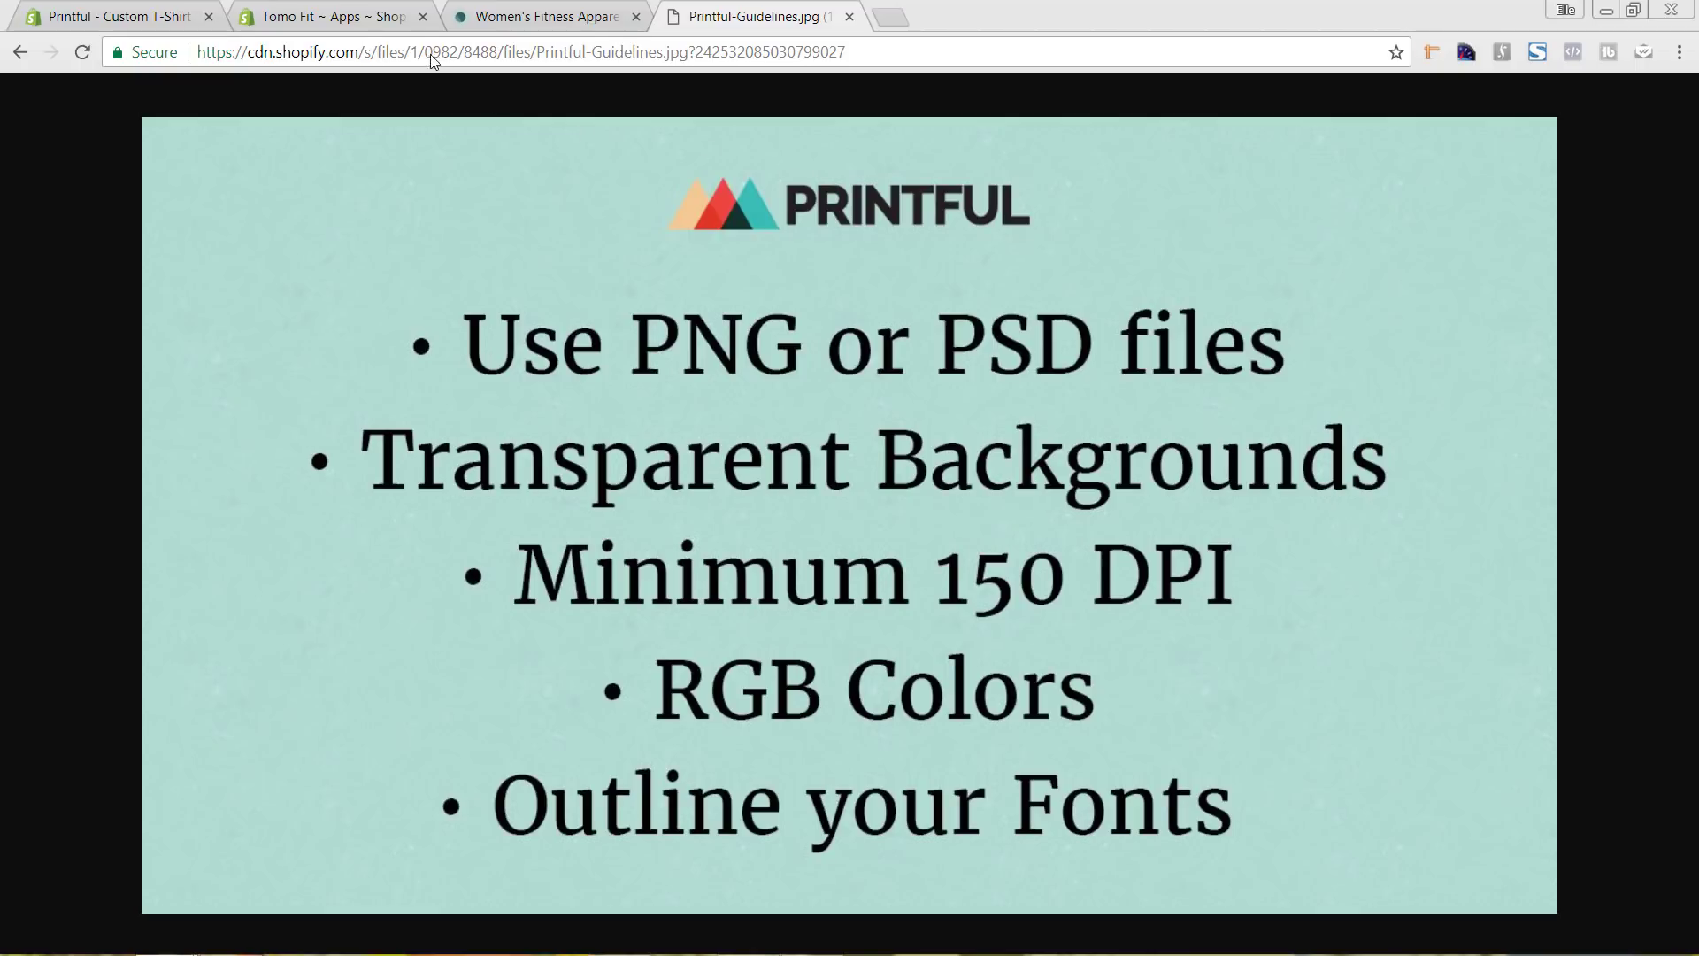
# Return to the store's file library in Shopify and choose Floral-Strong-Print-Ready.psd as the tank's front print
pyautogui.click(343, 21)
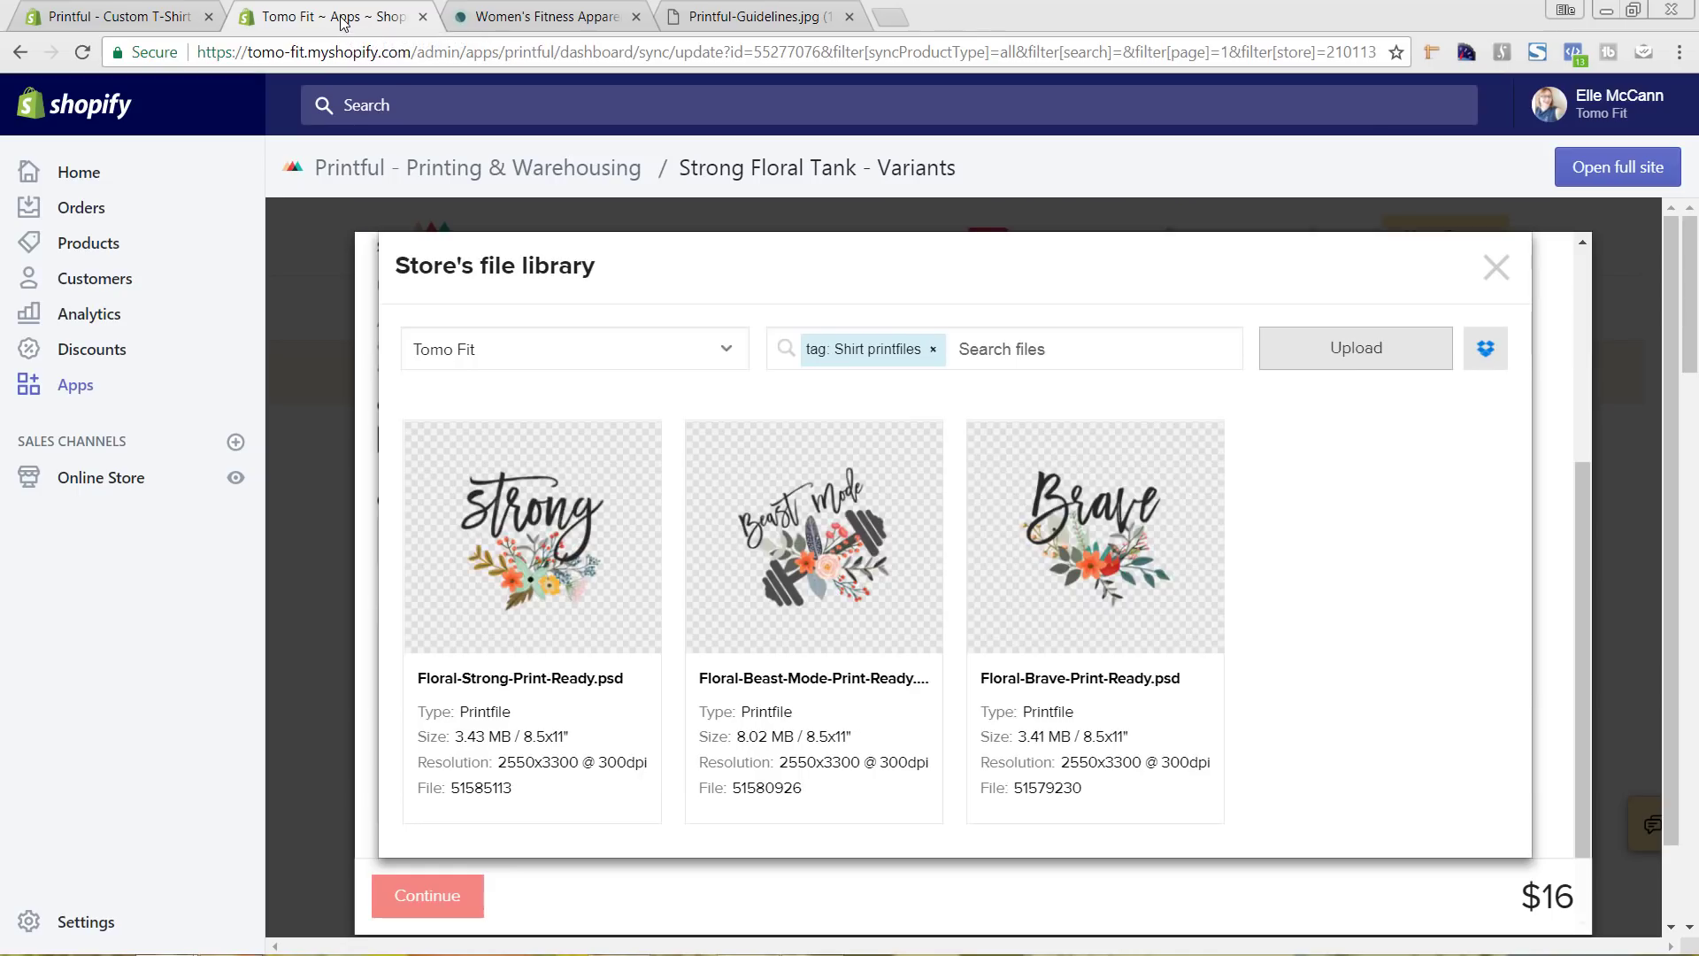
pyautogui.moveTo(531, 590)
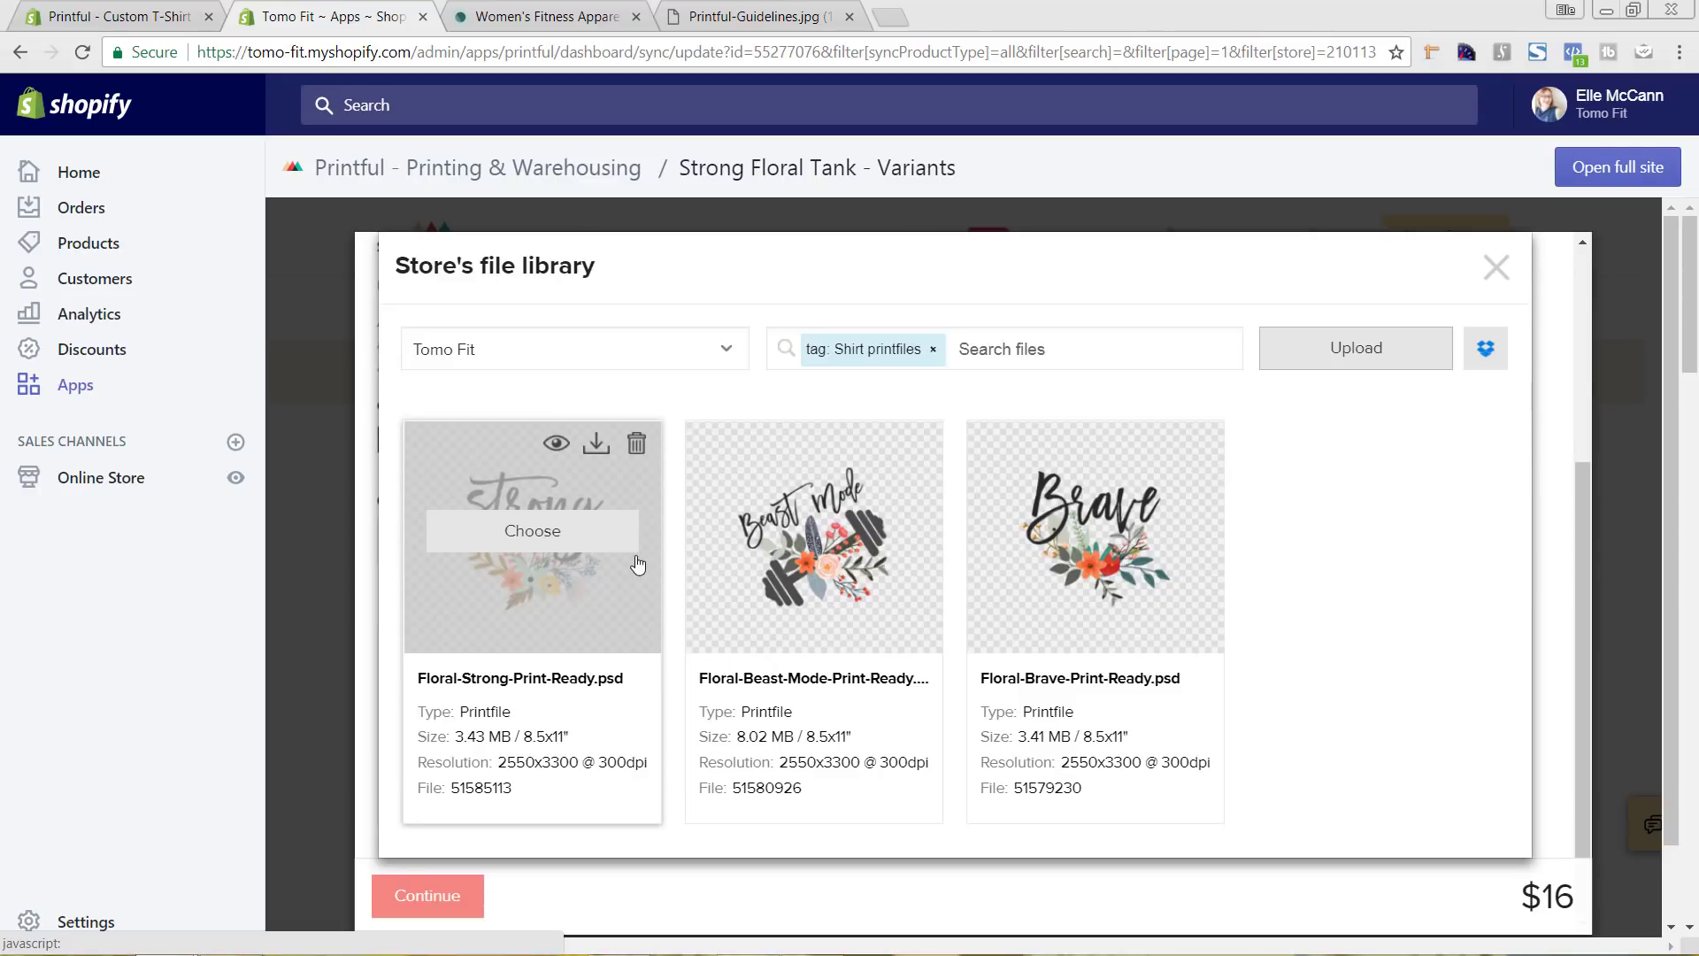
pyautogui.moveTo(746, 553)
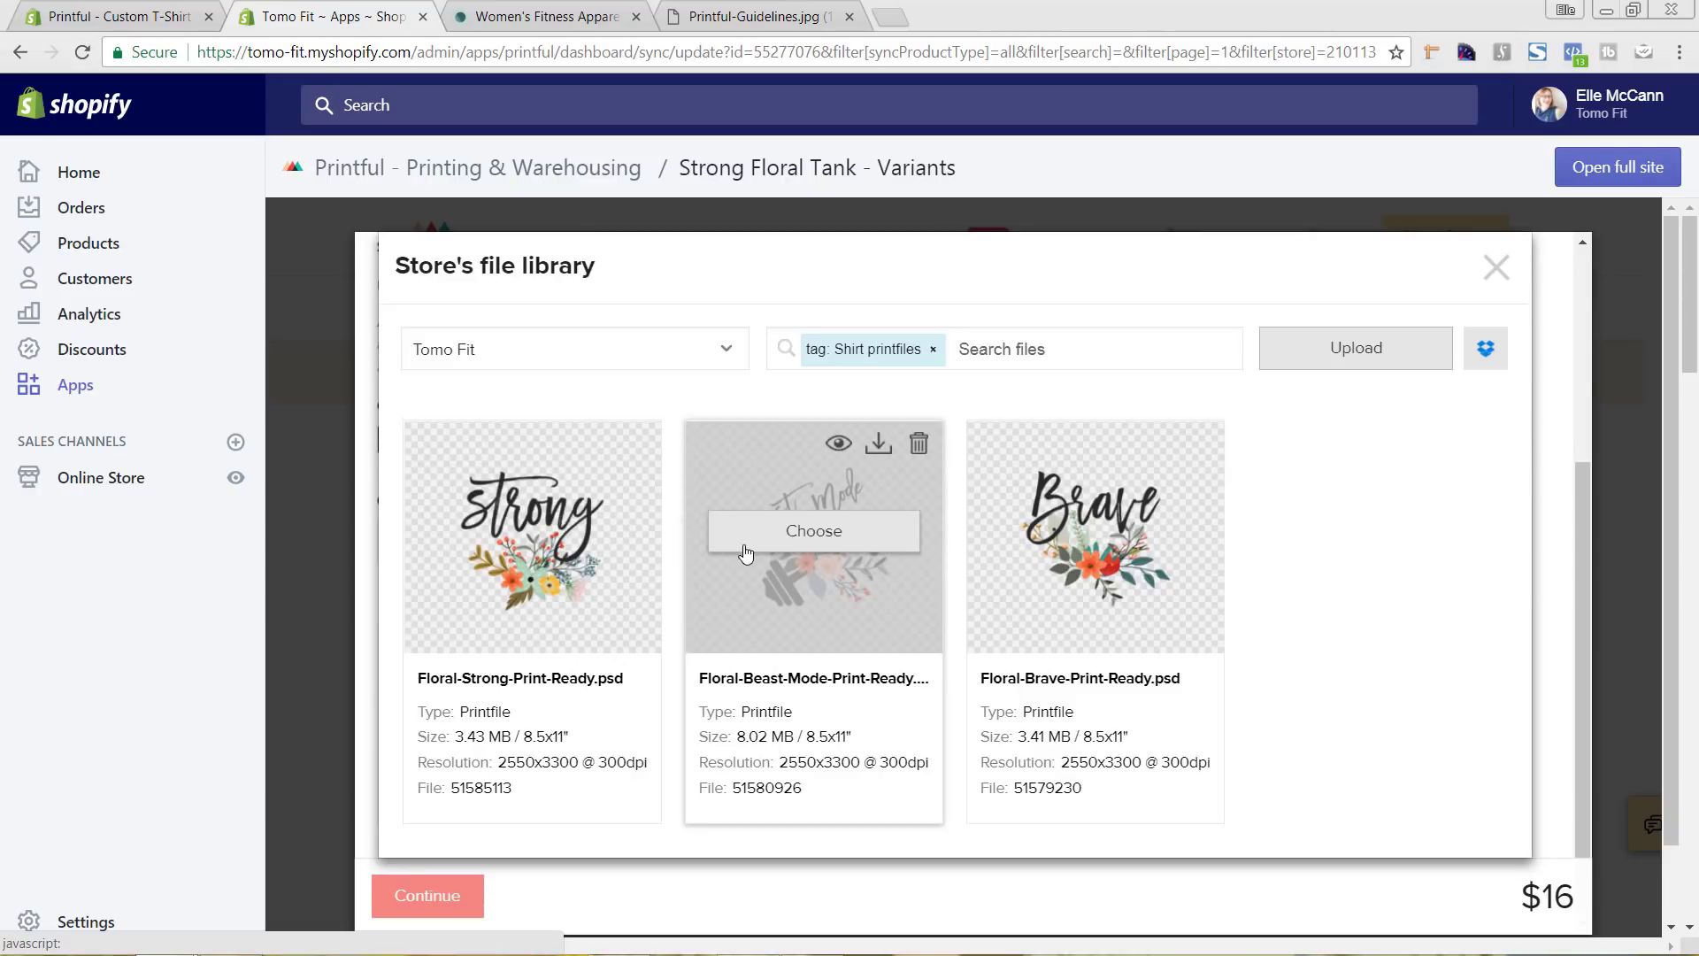
pyautogui.moveTo(999, 548)
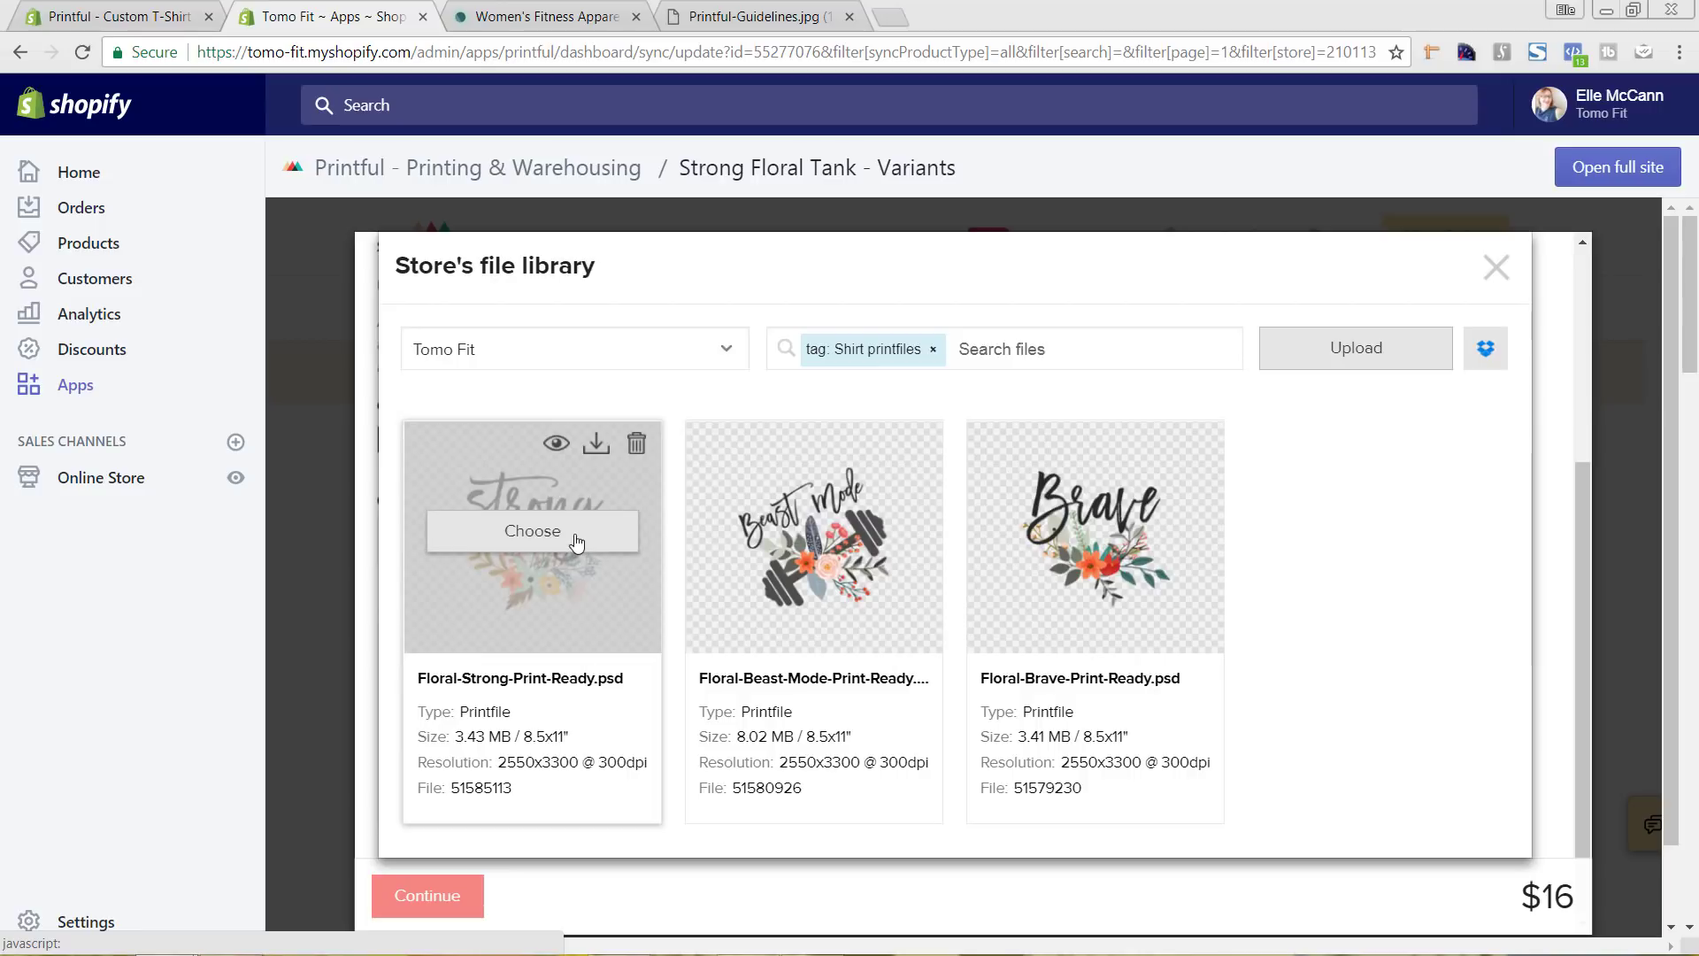
pyautogui.click(519, 533)
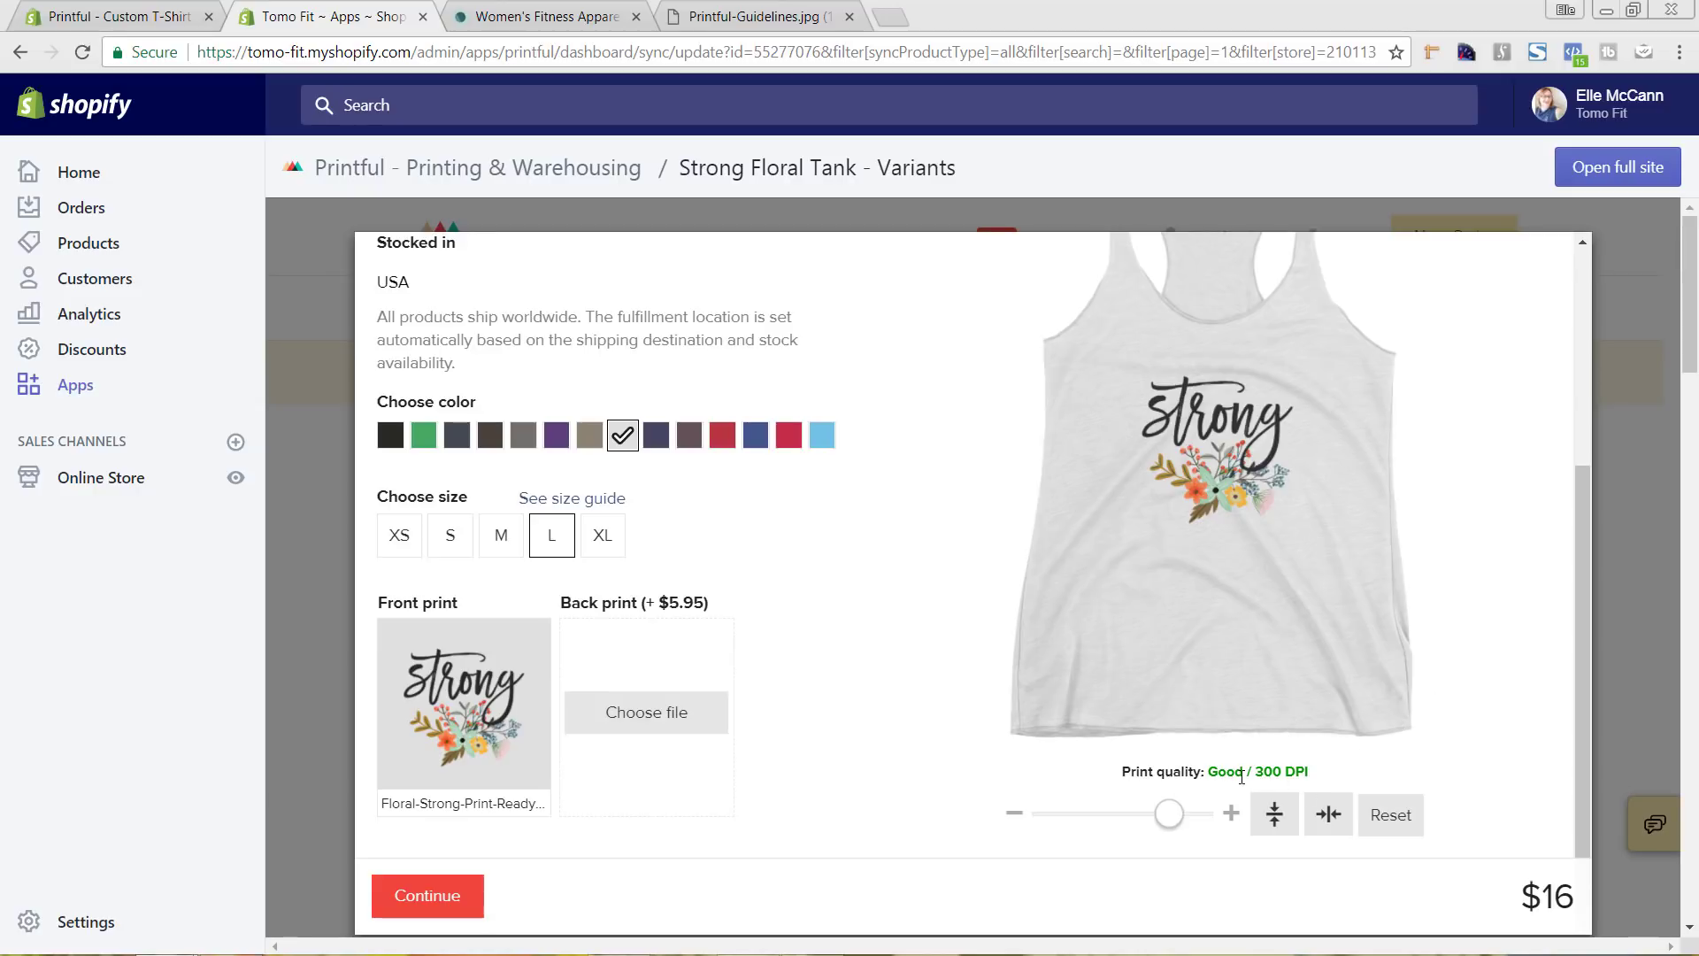
# Reposition the strong floral design on the tank's front and enlarge it to fill the print area's width
pyautogui.click(1213, 452)
pyautogui.moveTo(1225, 470); pyautogui.dragTo(1210, 441)
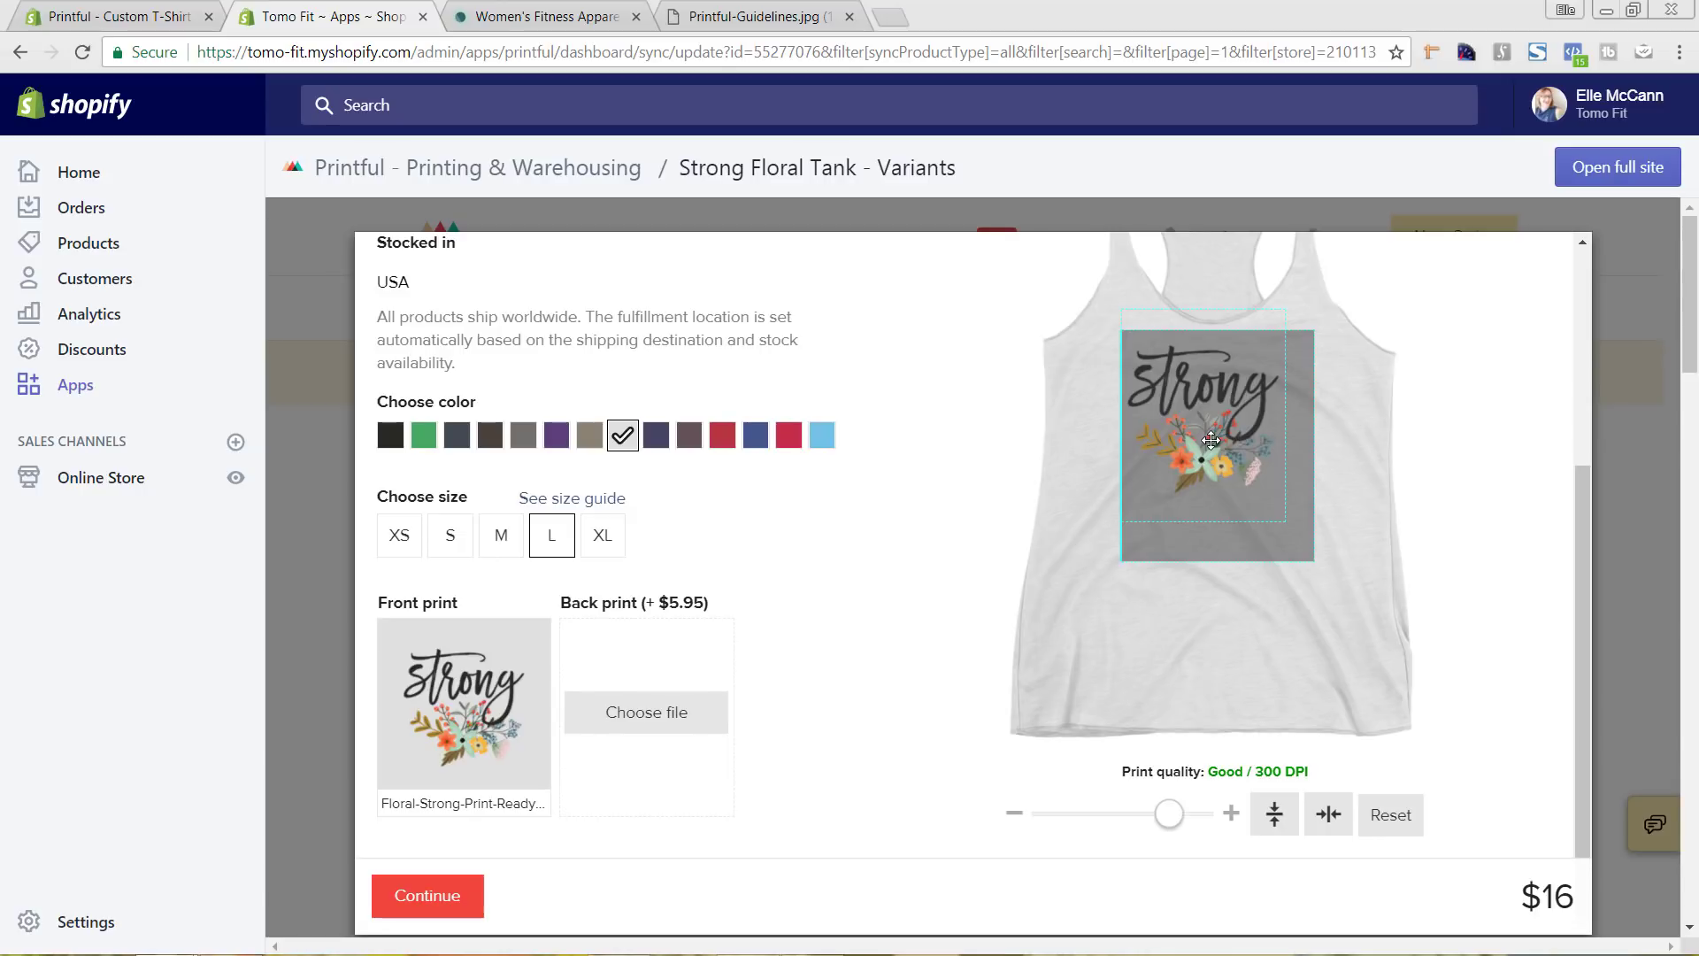
pyautogui.moveTo(1211, 440); pyautogui.dragTo(1210, 447)
pyautogui.moveTo(1285, 526); pyautogui.dragTo(1314, 566)
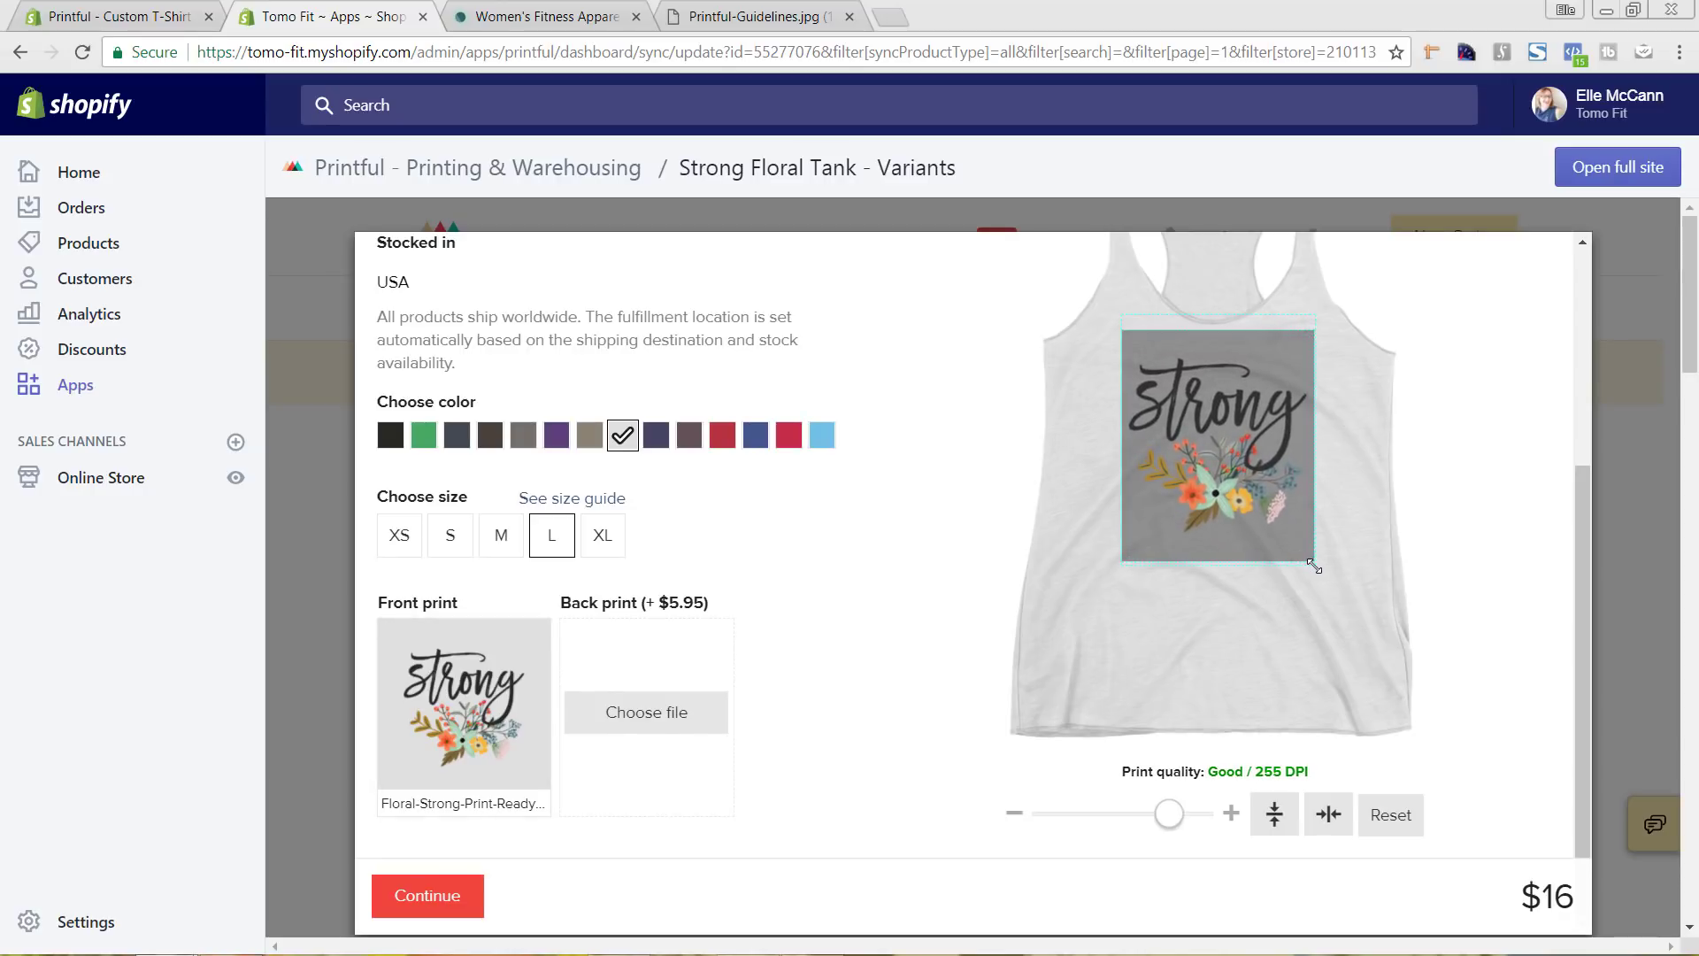
pyautogui.moveTo(1314, 567); pyautogui.dragTo(1314, 565)
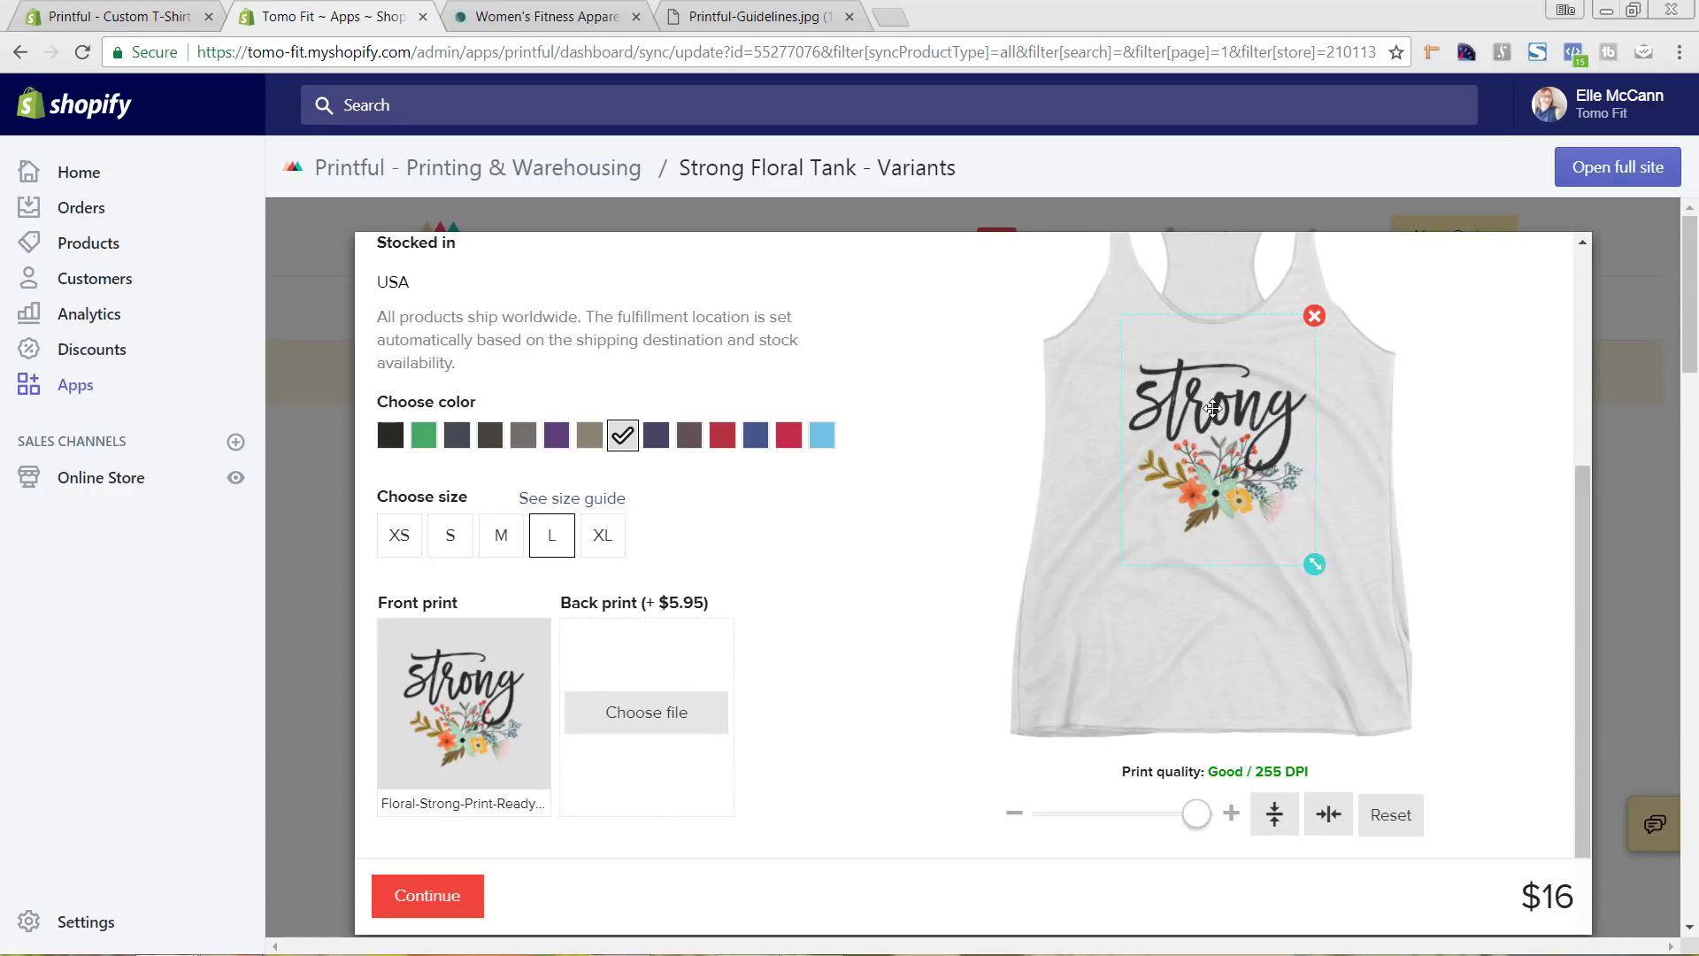
pyautogui.moveTo(1212, 408)
pyautogui.mouseDown()
pyautogui.moveTo(1154, 423)
pyautogui.moveTo(1197, 460)
pyautogui.moveTo(1233, 450)
pyautogui.mouseUp()
# Inspect the design's size and placement in the enlarged tank preview, and return the preview to its normal size
pyautogui.scroll(4, 1483, 562)
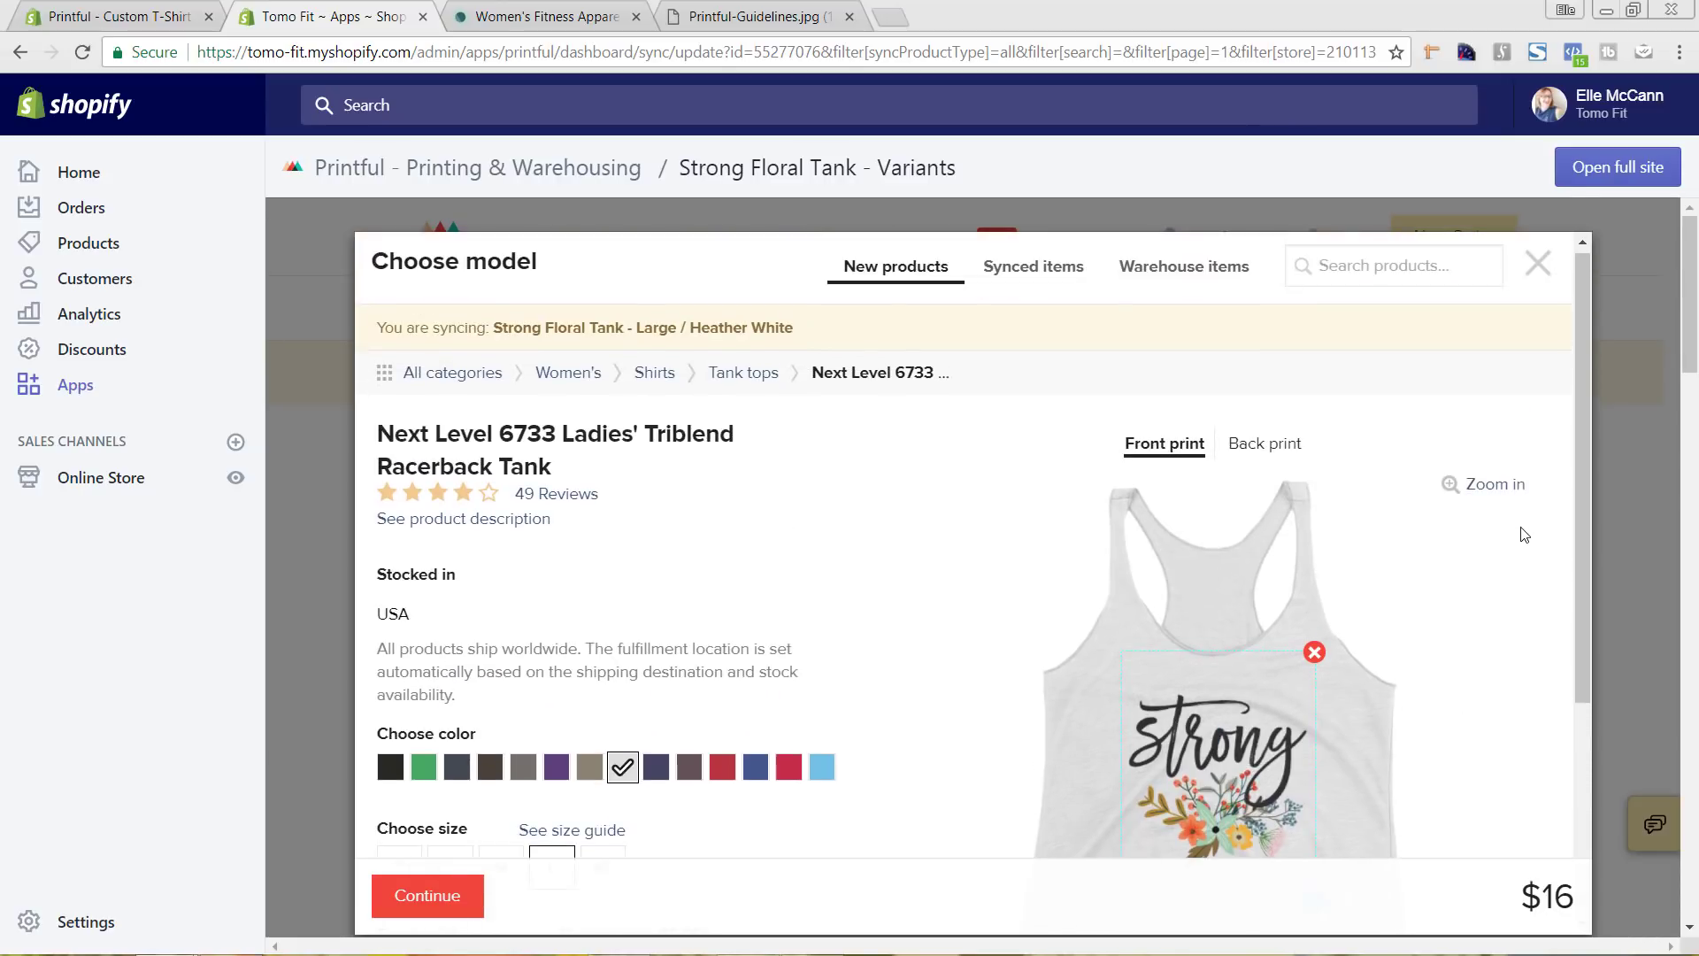
pyautogui.scroll(-3, 1525, 534)
pyautogui.scroll(2, 1509, 461)
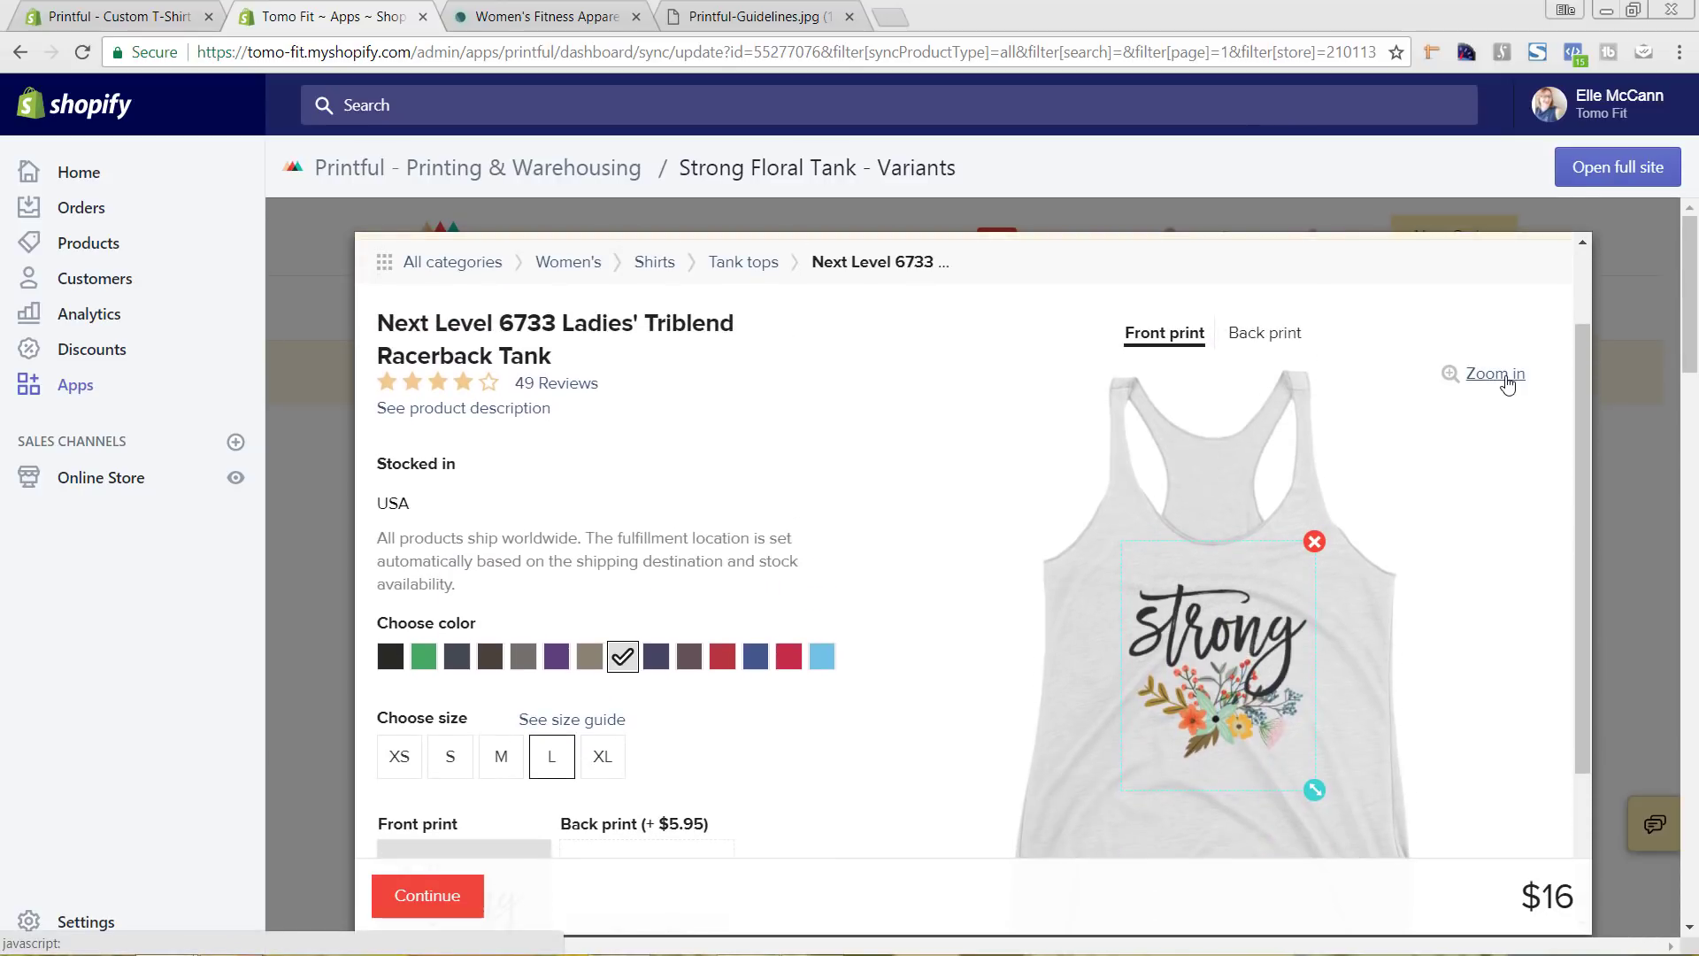
pyautogui.click(1507, 379)
pyautogui.scroll(-5, 1381, 482)
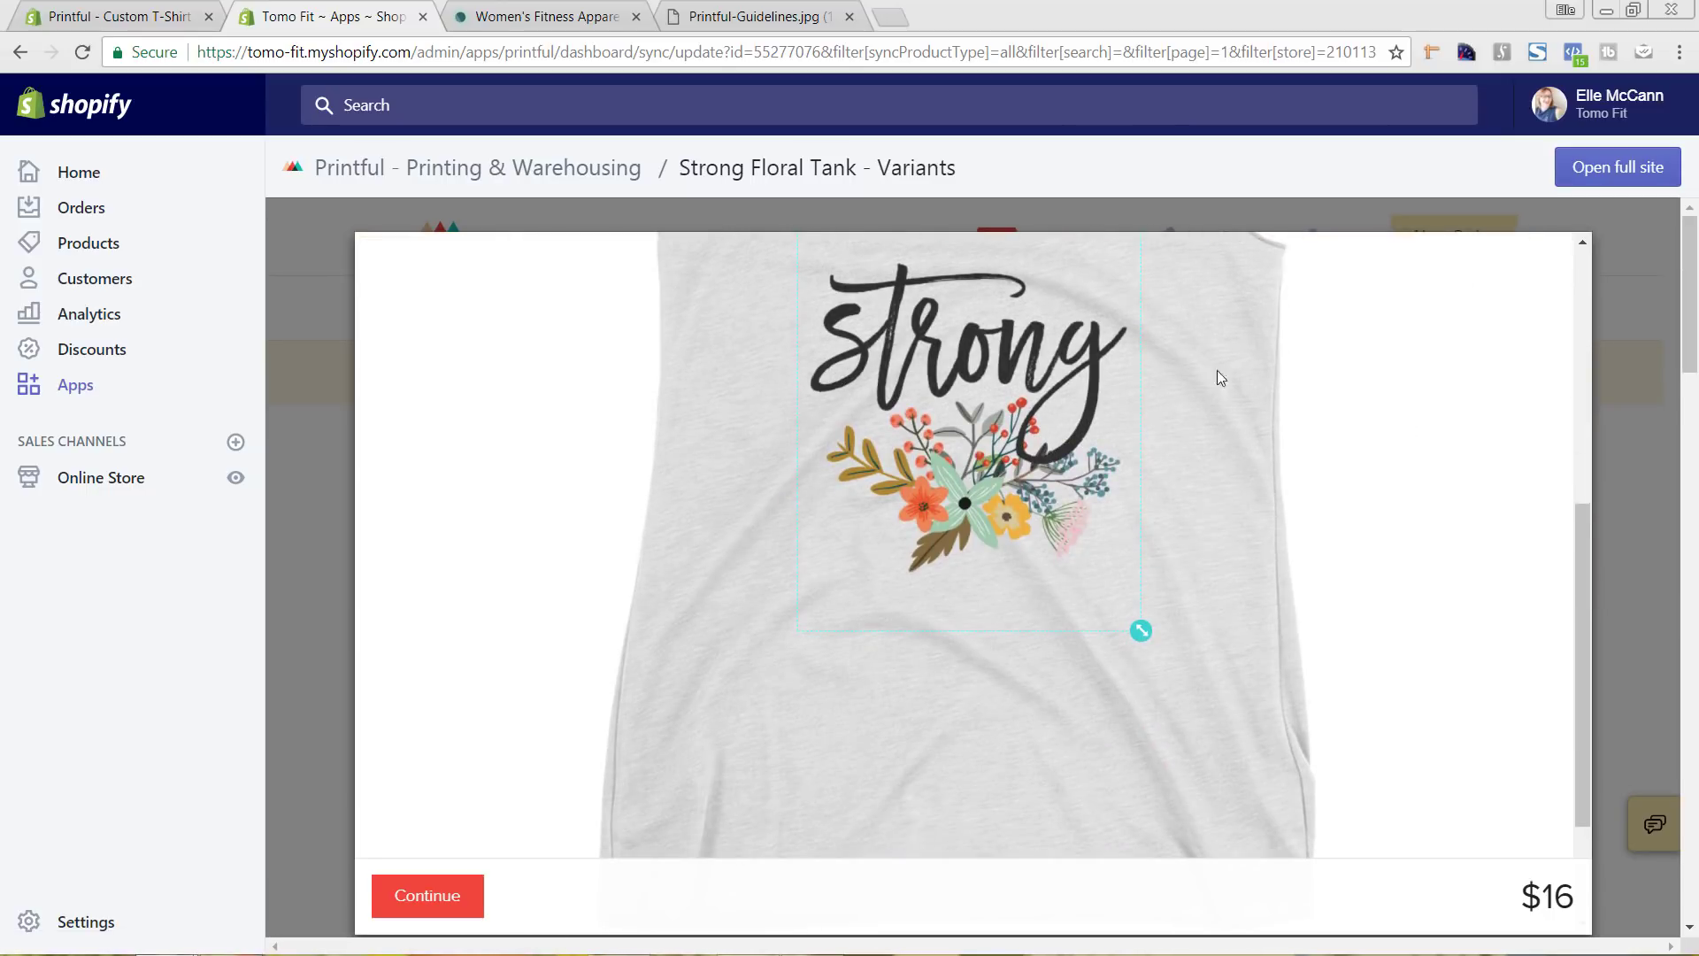
pyautogui.moveTo(1037, 429); pyautogui.dragTo(1037, 428)
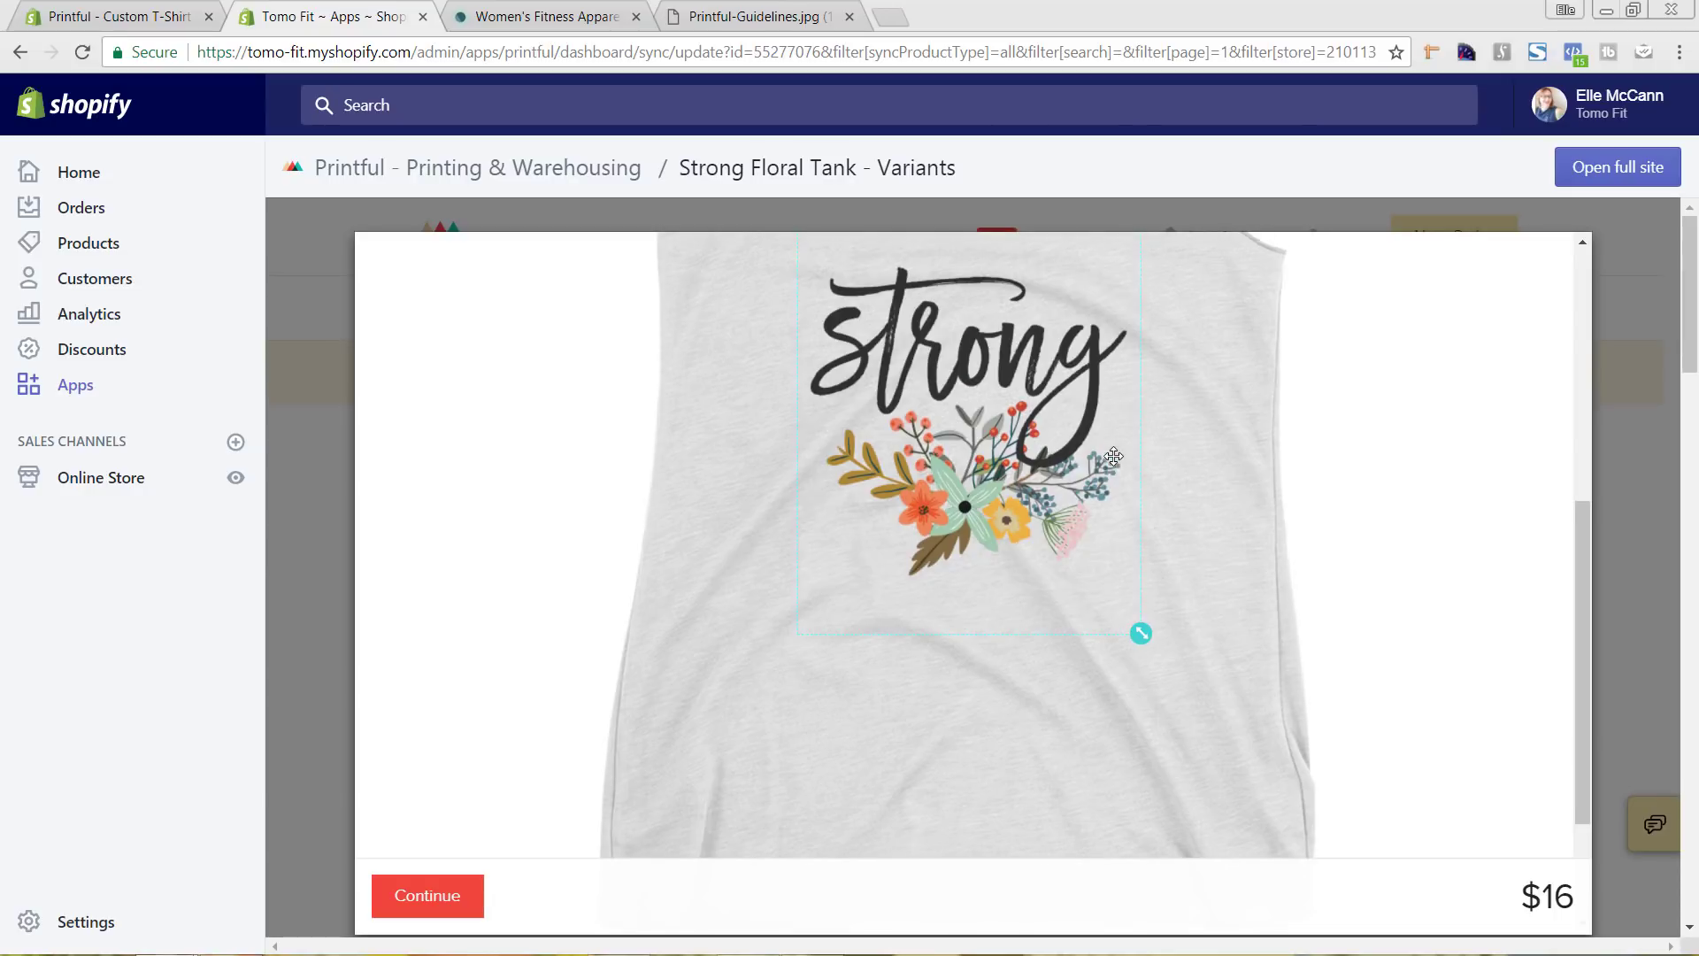
pyautogui.scroll(4, 1221, 481)
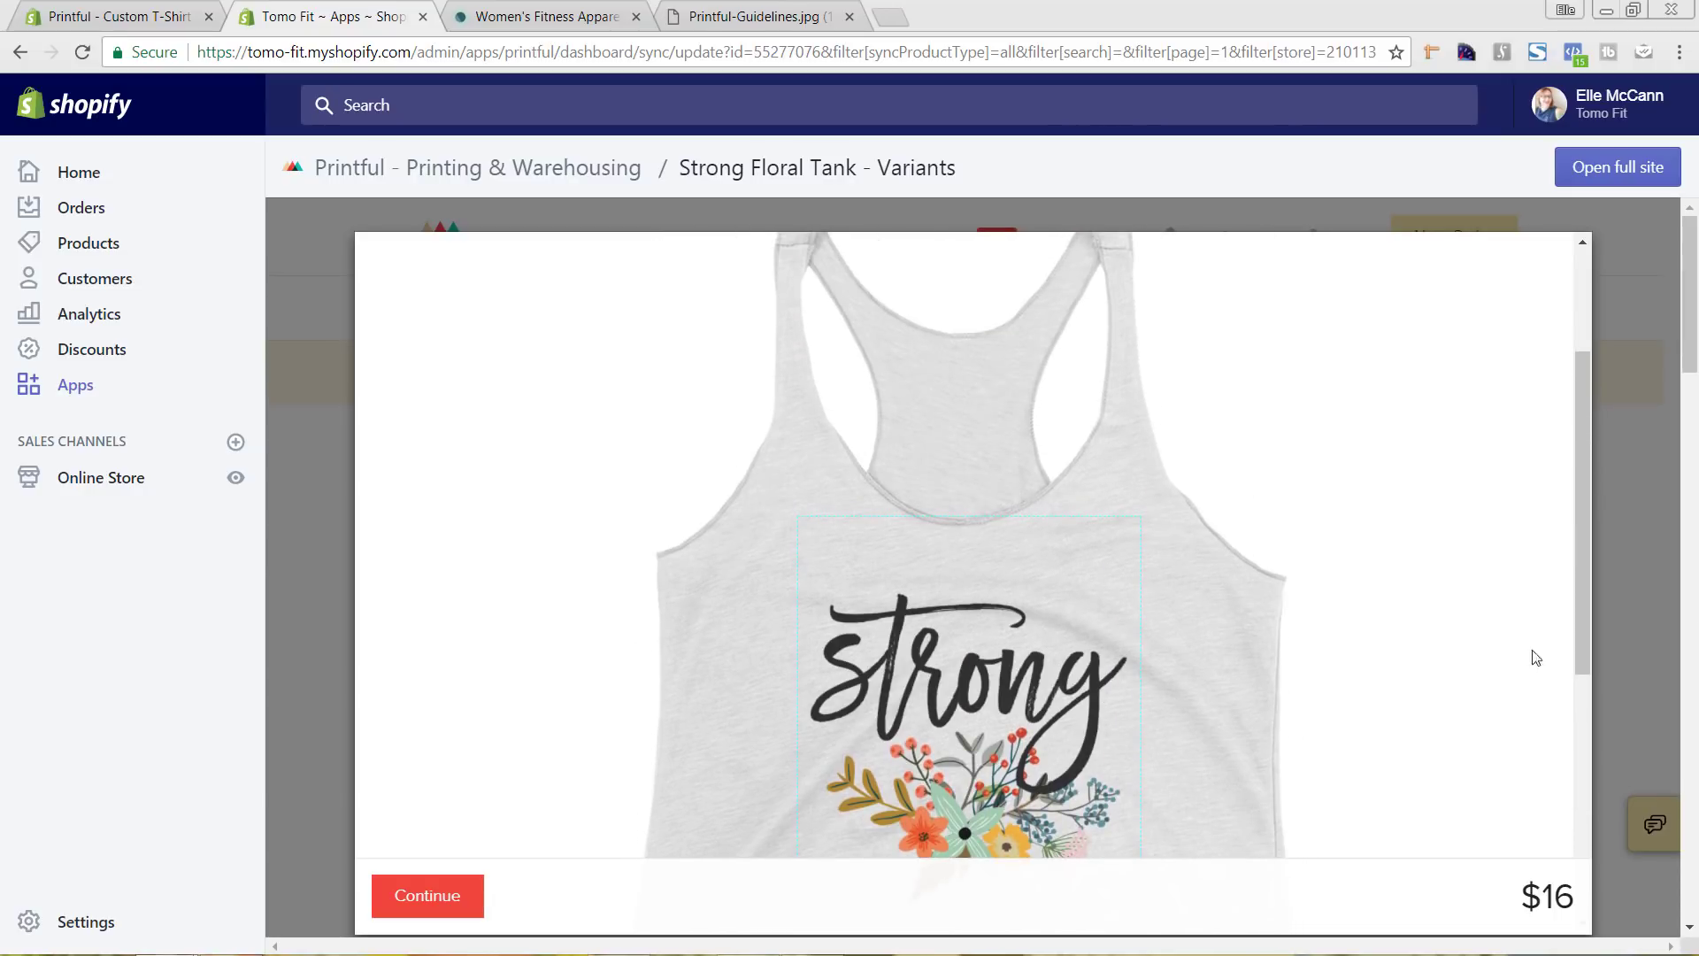
pyautogui.scroll(-2, 1347, 576)
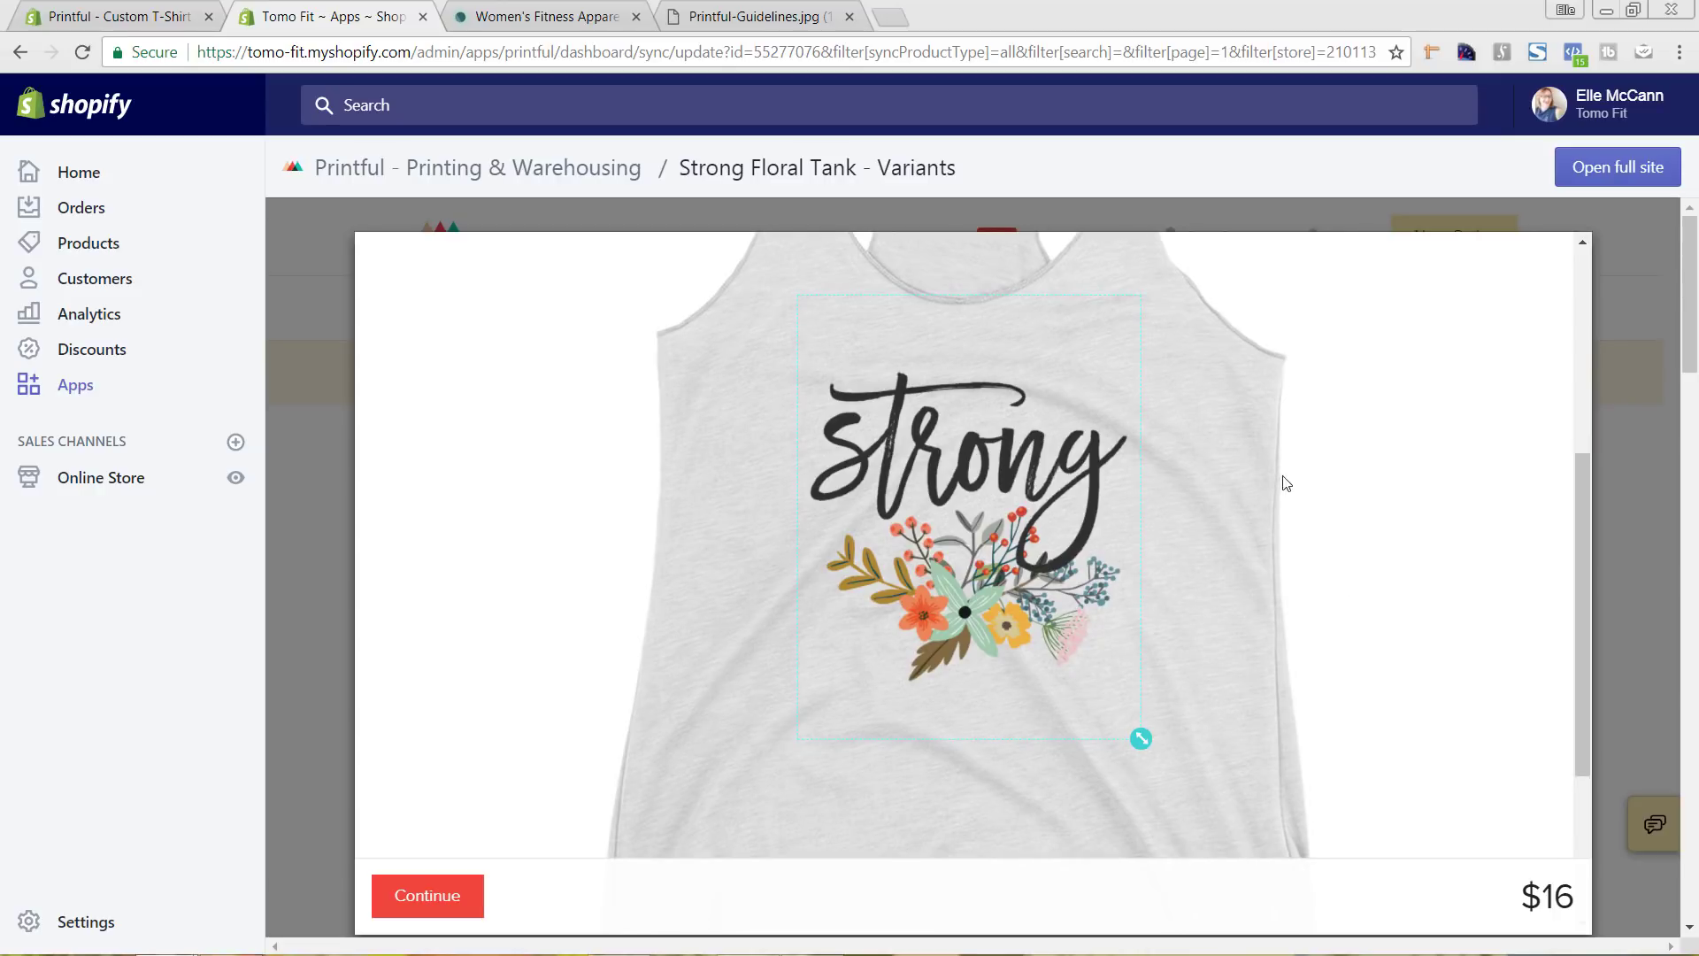
pyautogui.scroll(5, 1431, 538)
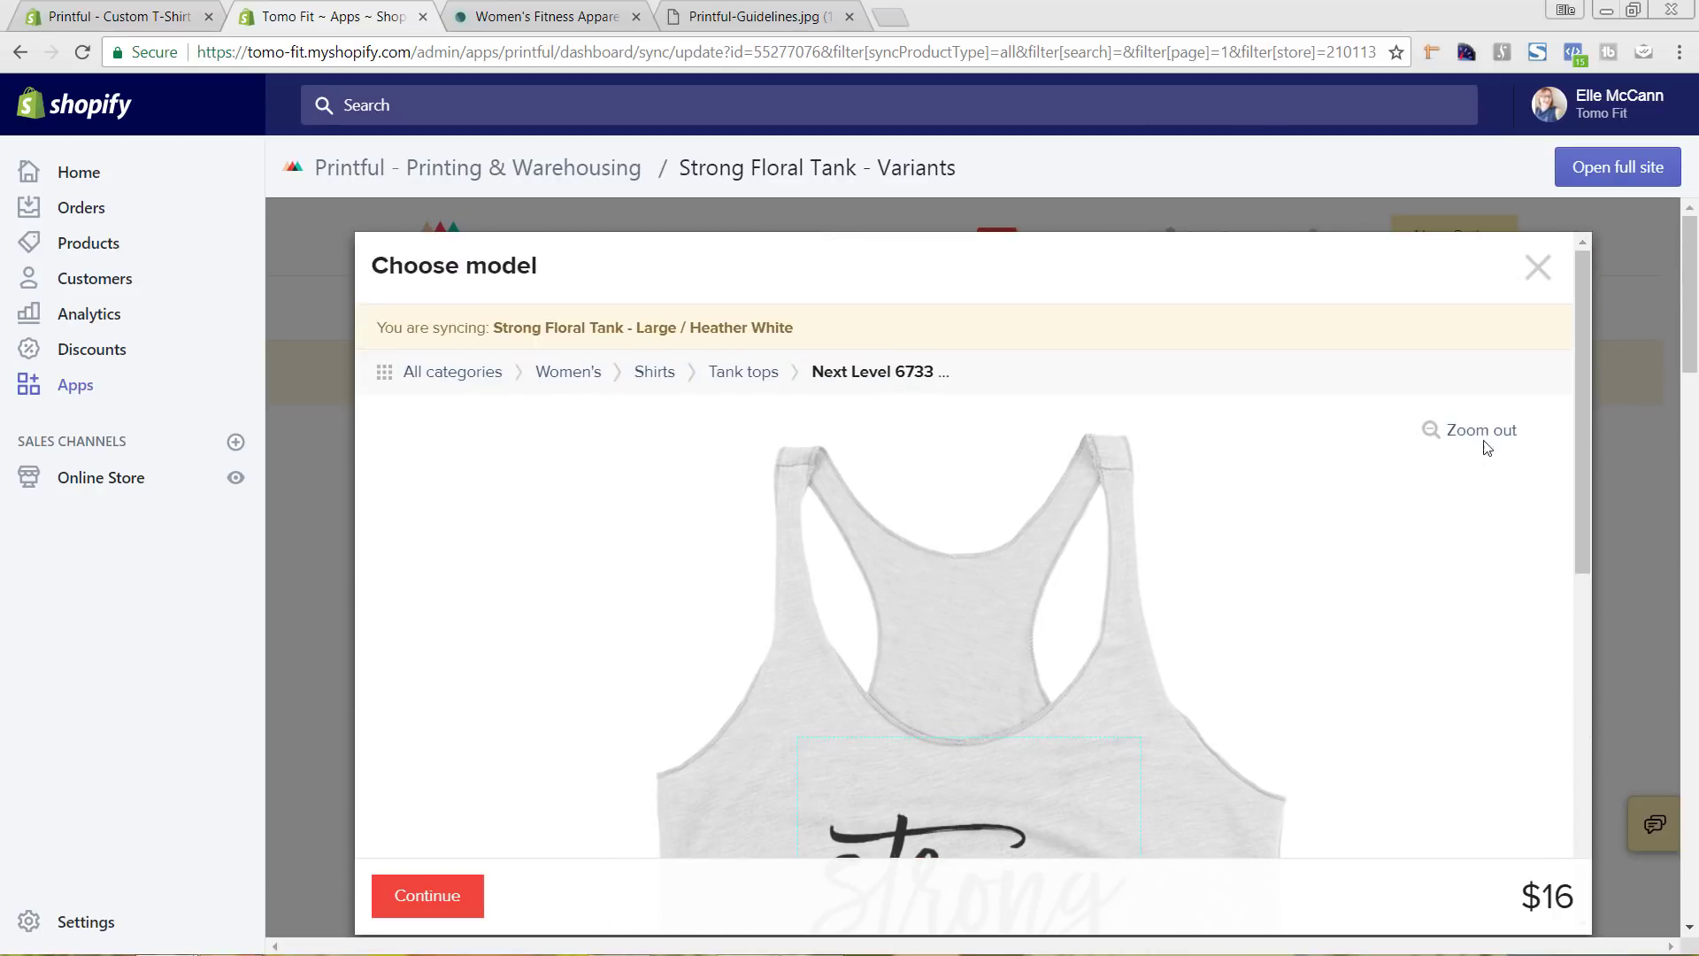
pyautogui.click(1485, 432)
pyautogui.scroll(-3, 1491, 496)
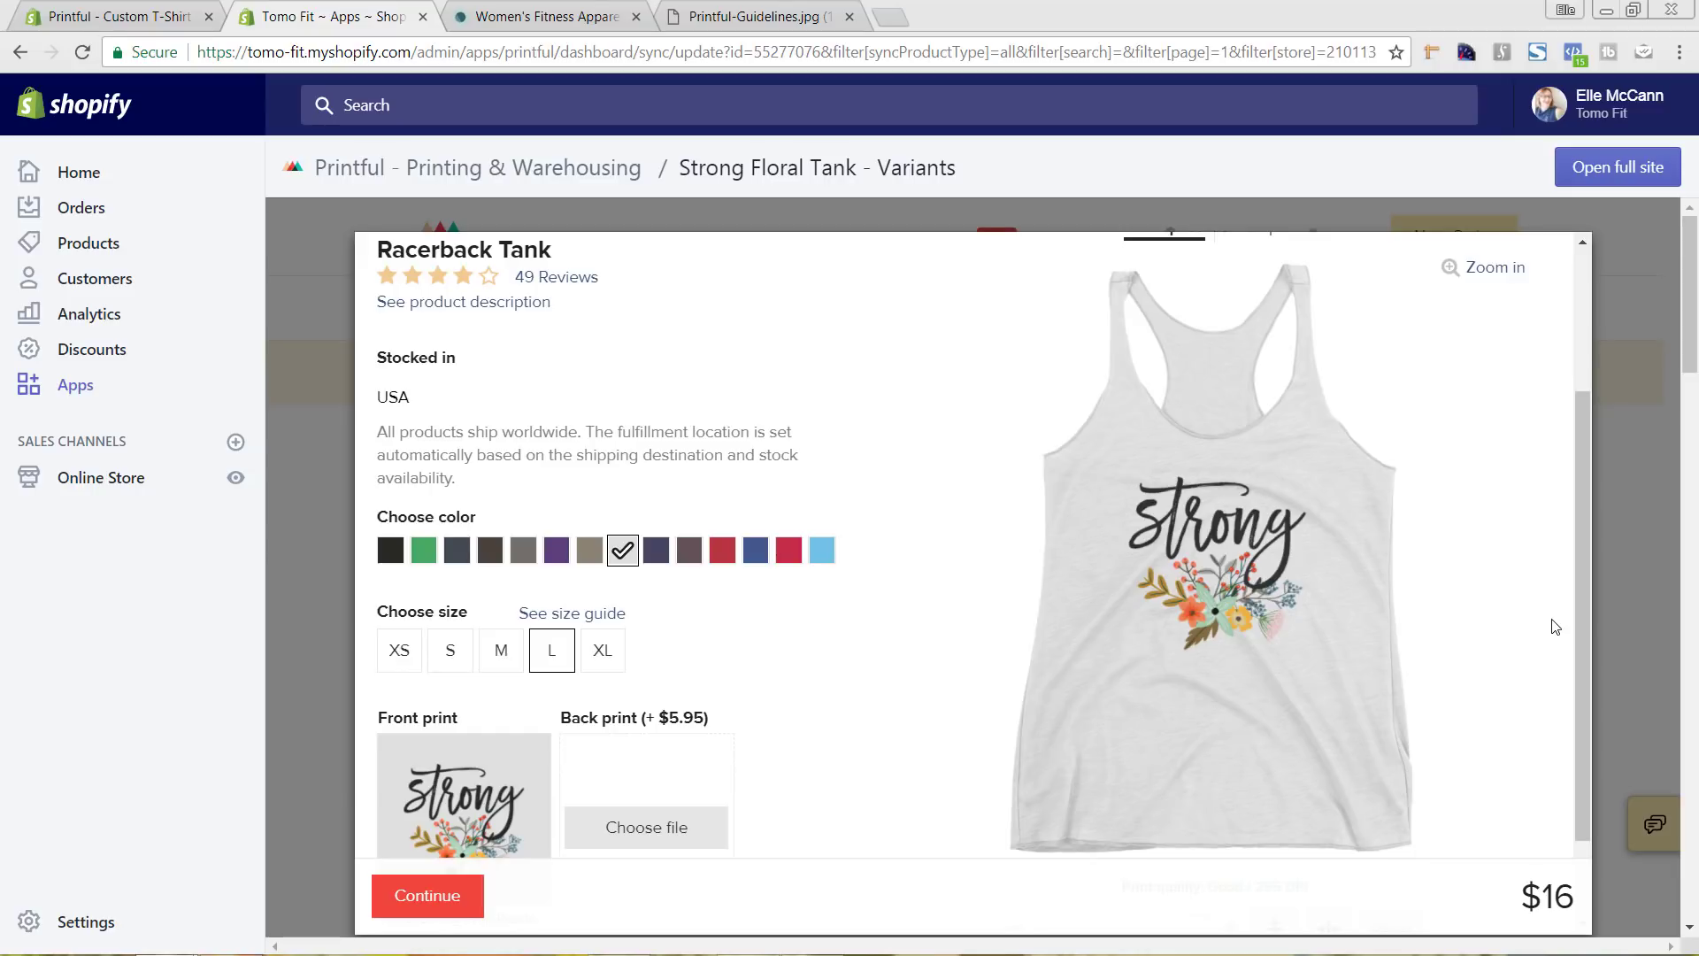
# Check the color, size and front print for the Large / Heather White variant and confirm its sync with the Printful tank
pyautogui.scroll(3, 810, 467)
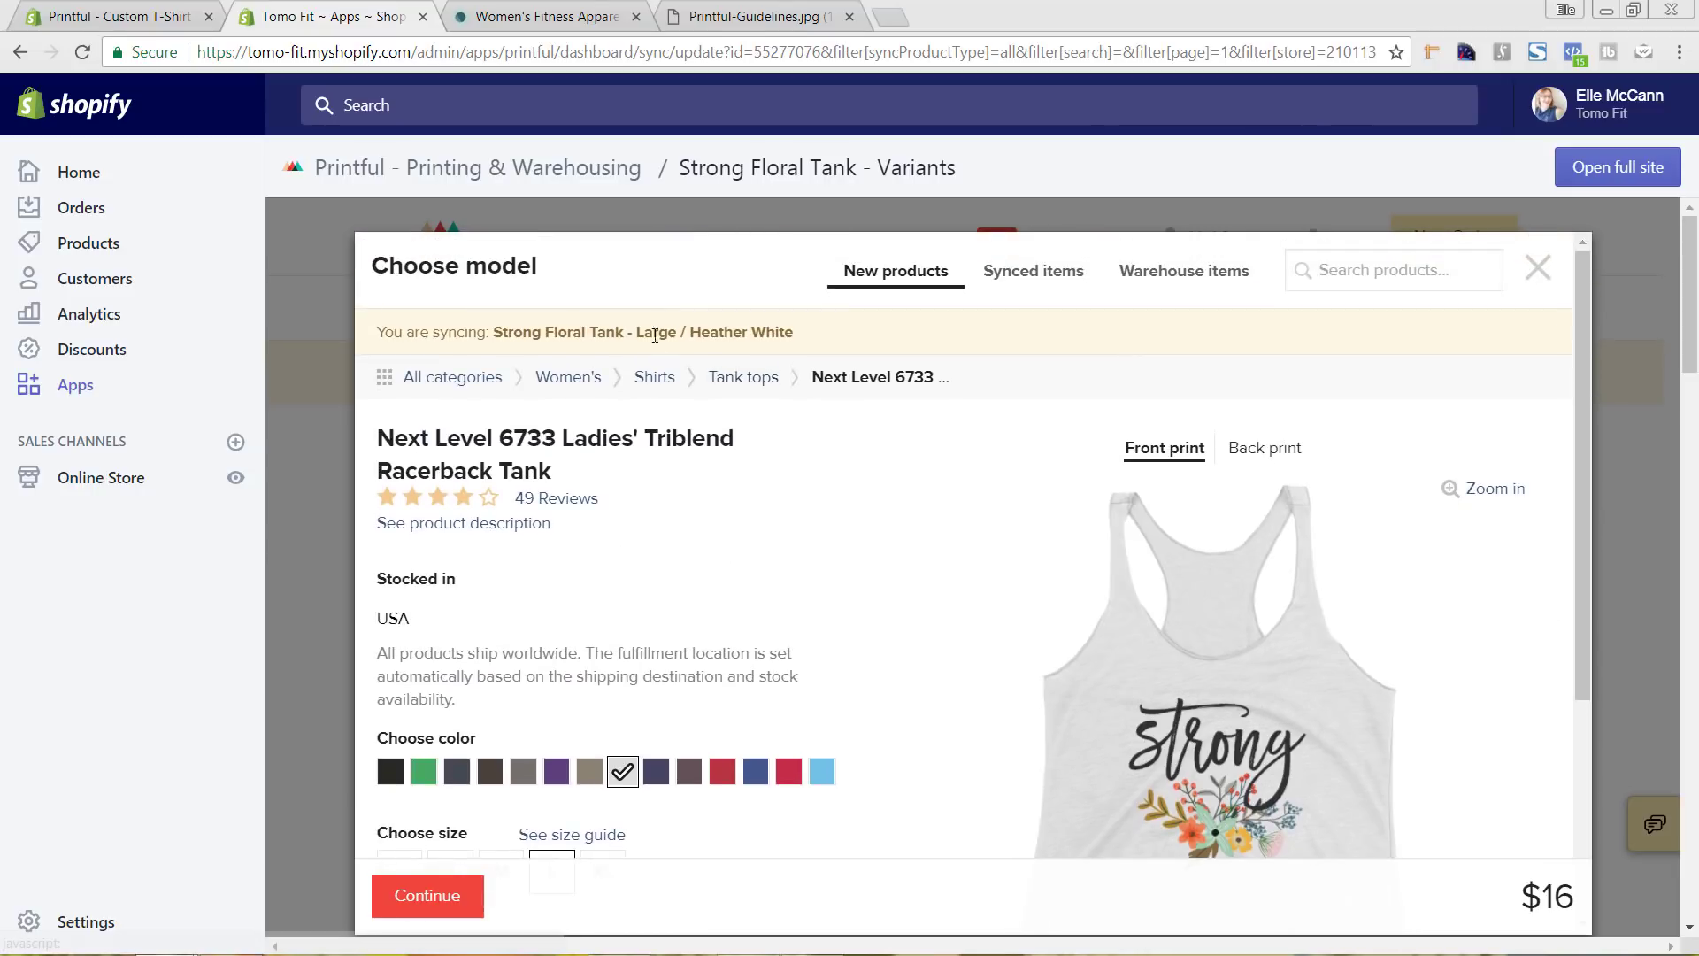
pyautogui.scroll(-3, 673, 461)
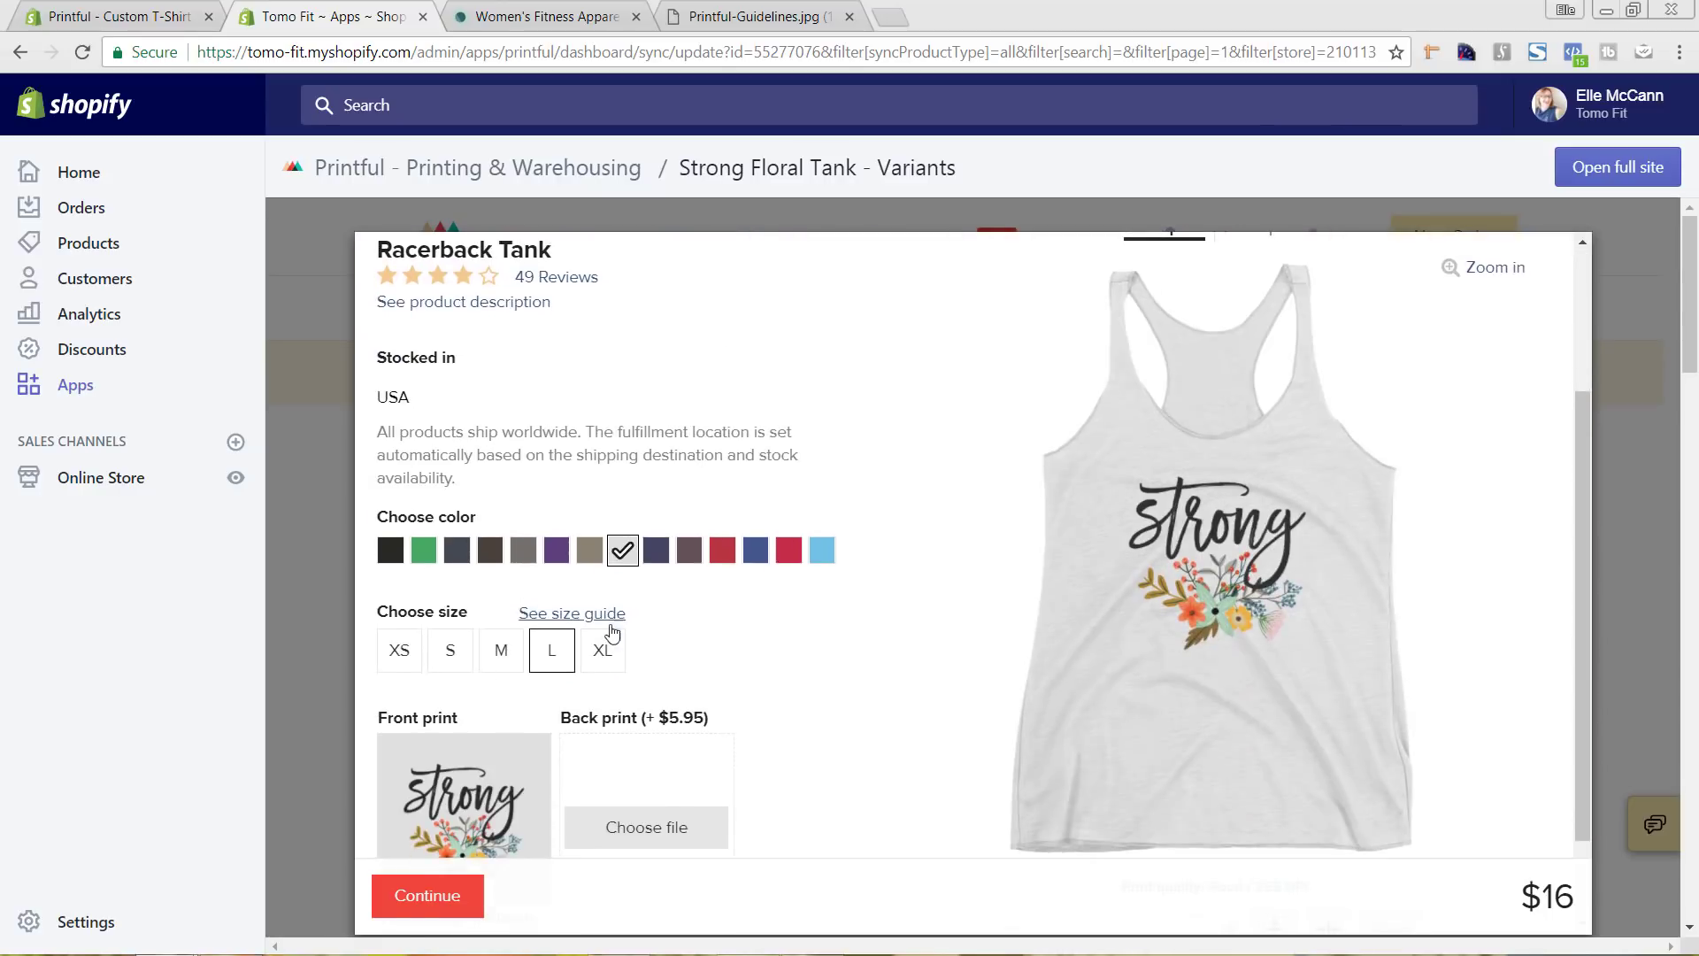
pyautogui.scroll(-2, 634, 564)
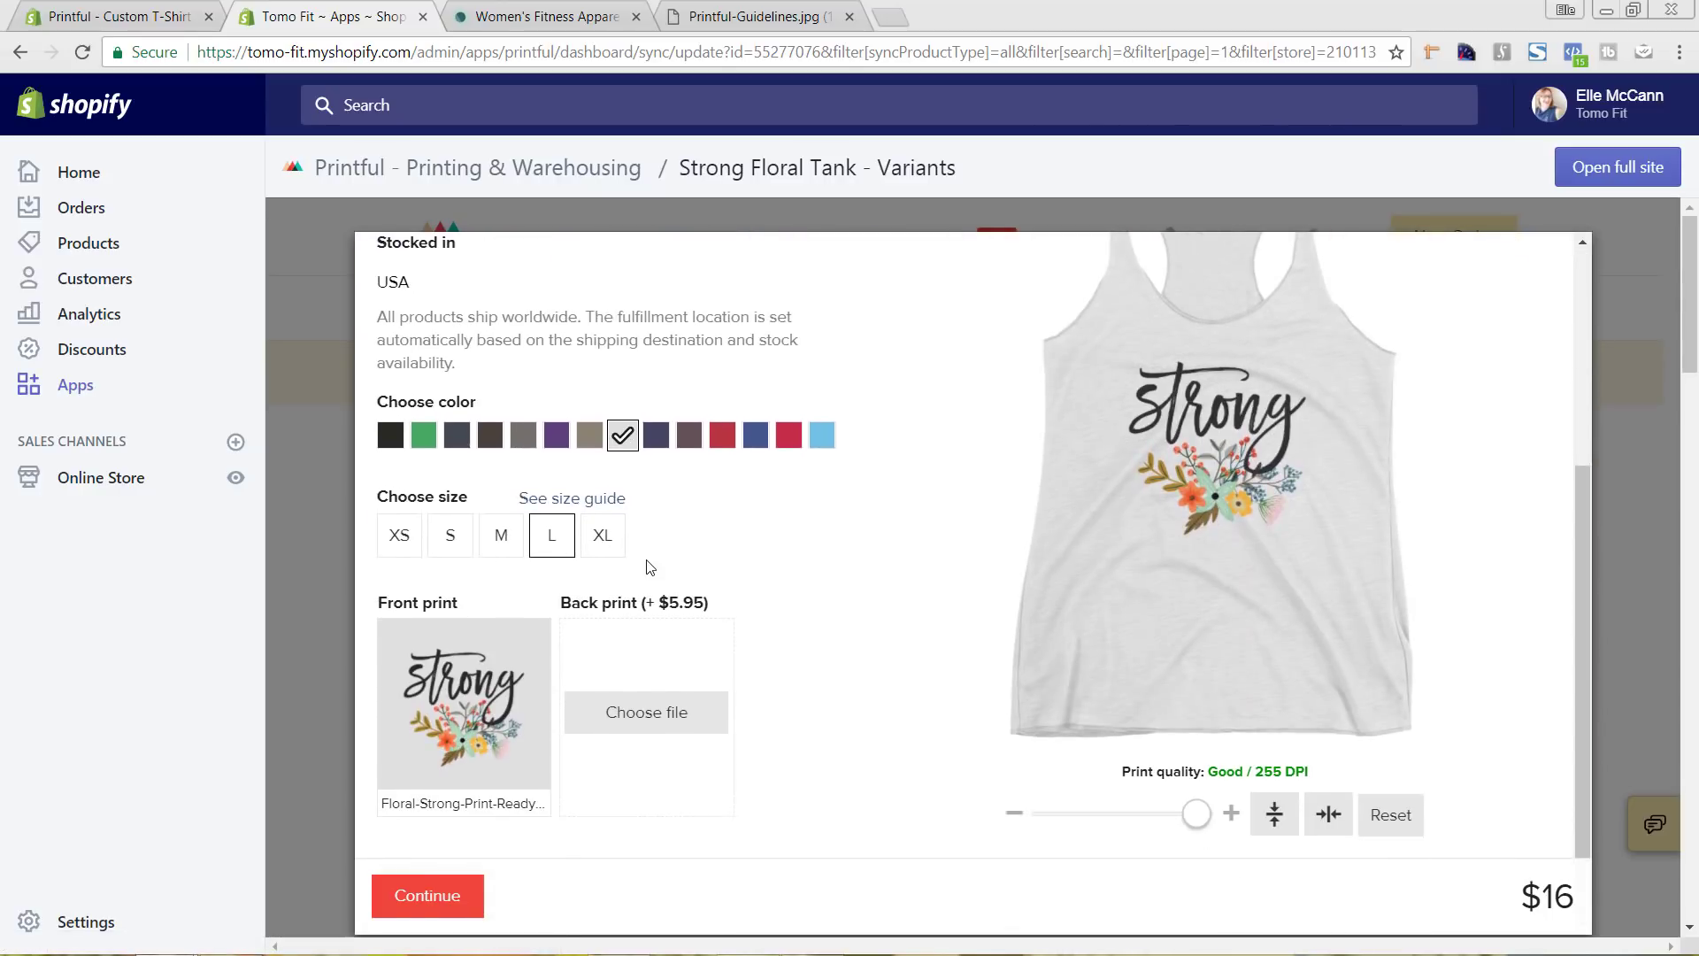
pyautogui.scroll(4, 641, 564)
pyautogui.scroll(2, 647, 563)
pyautogui.scroll(-4, 647, 567)
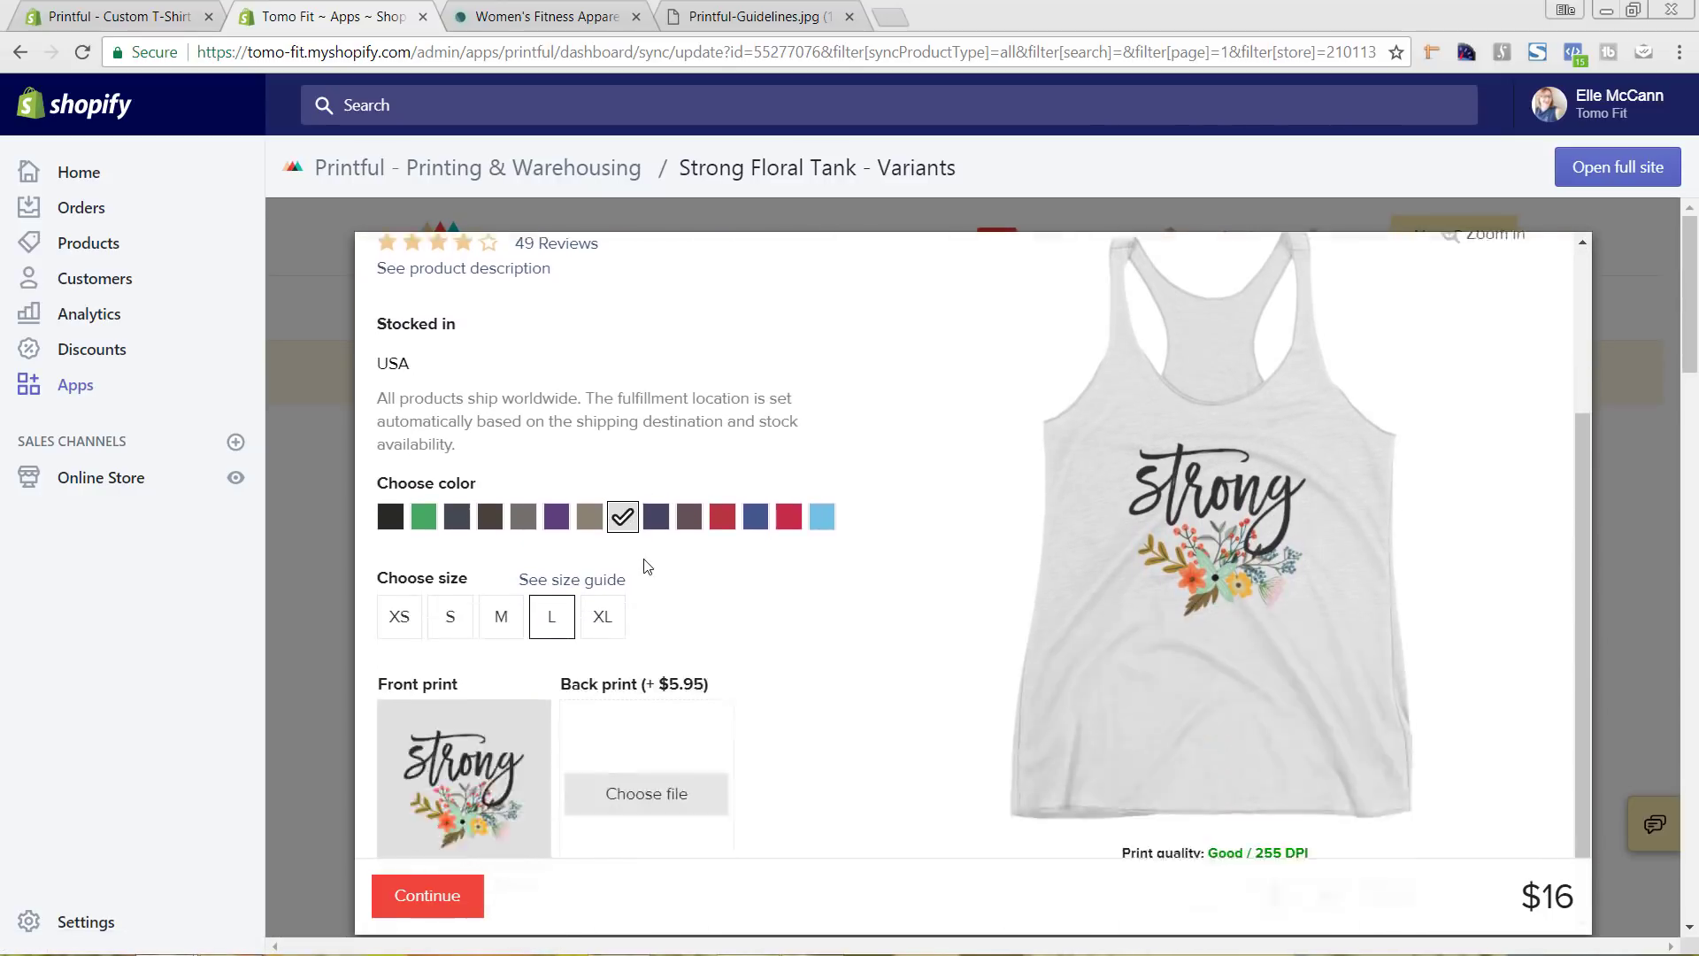
pyautogui.click(430, 904)
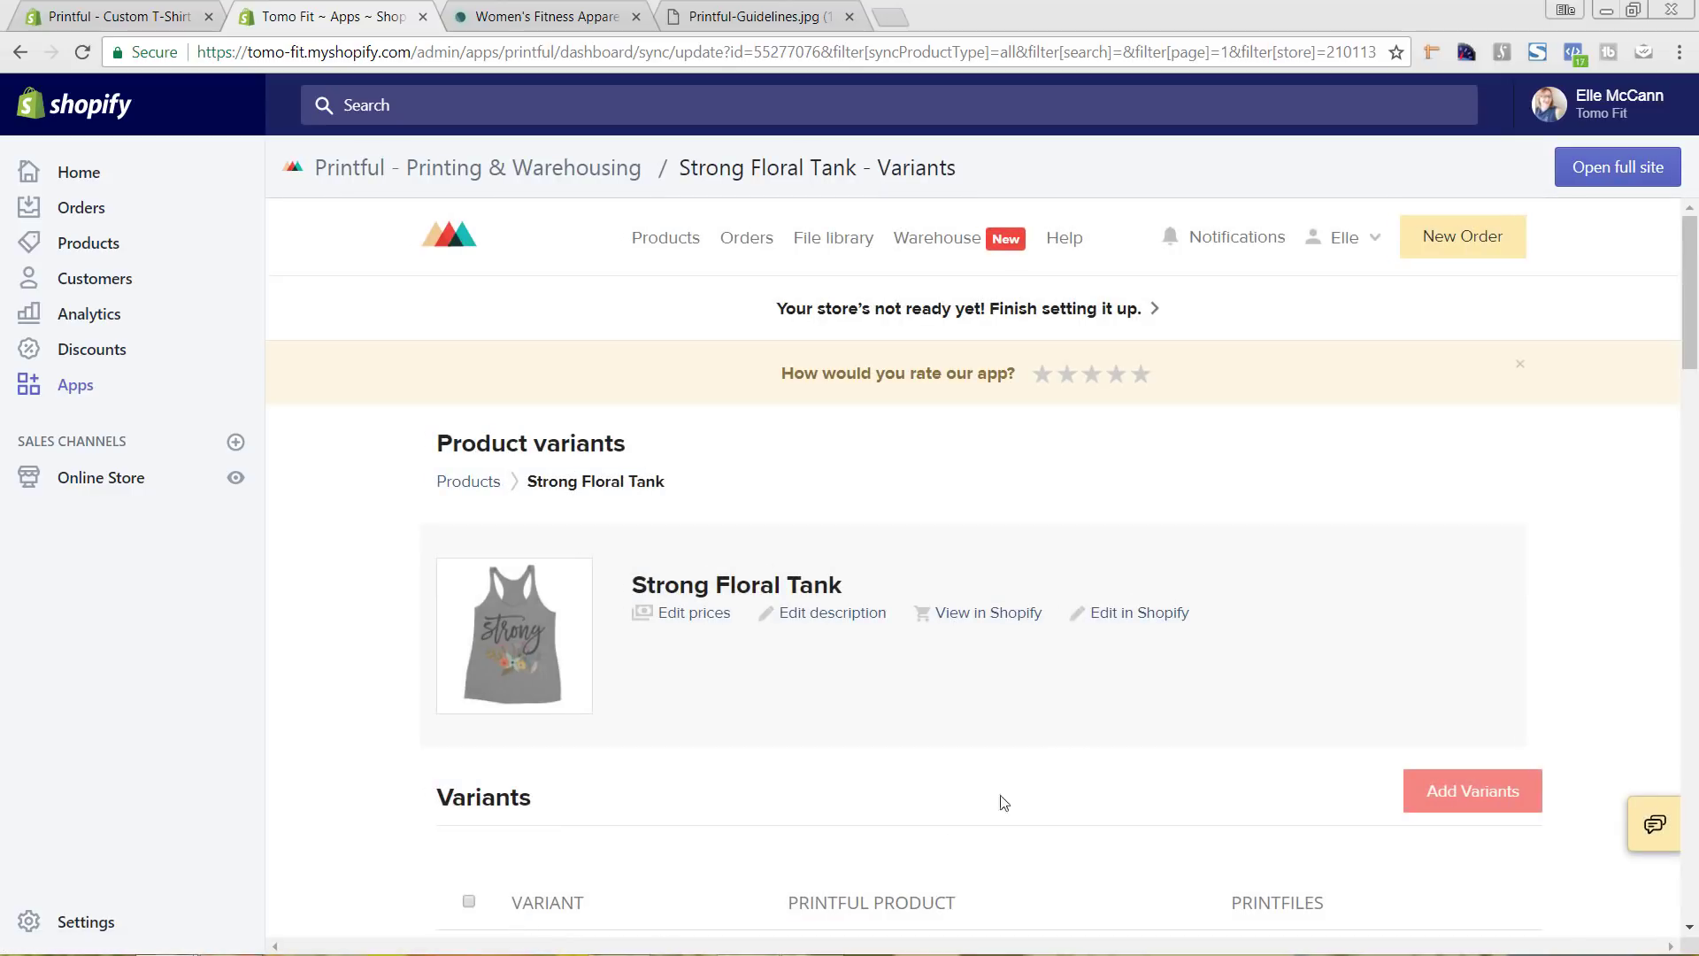
# Start choosing the Printful product for the Strong Floral Tank's Large / Premium Heather variant and set its color to Premium Heather
pyautogui.scroll(-5, 1009, 796)
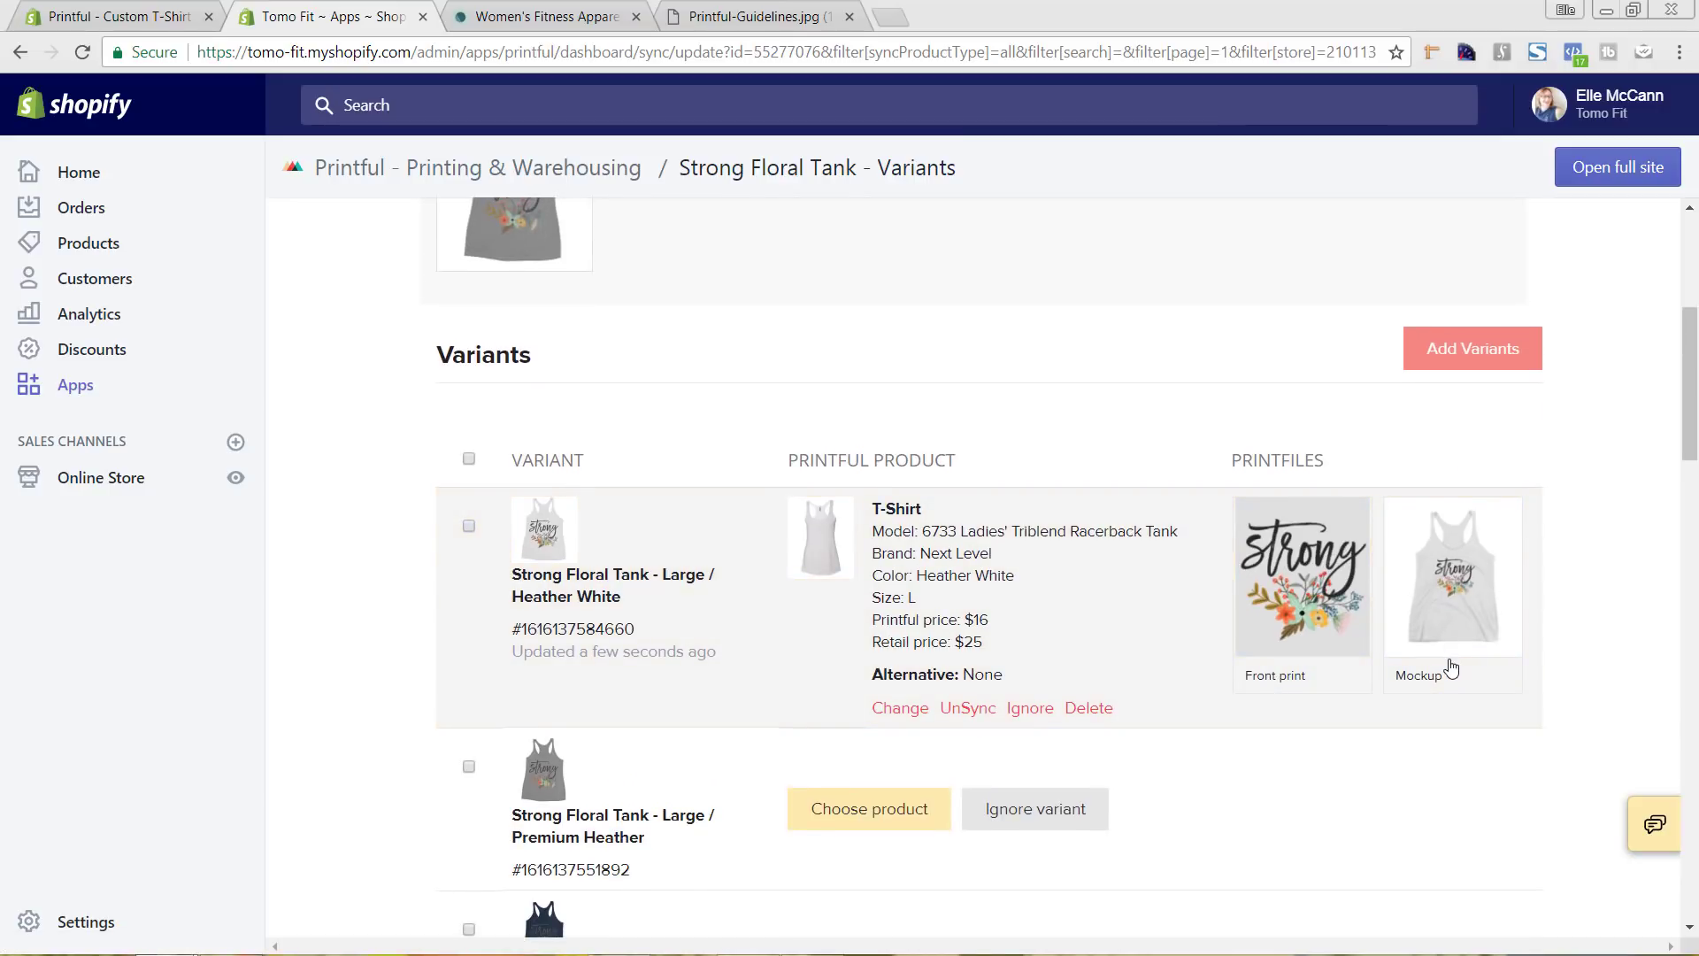
pyautogui.scroll(-1, 1452, 670)
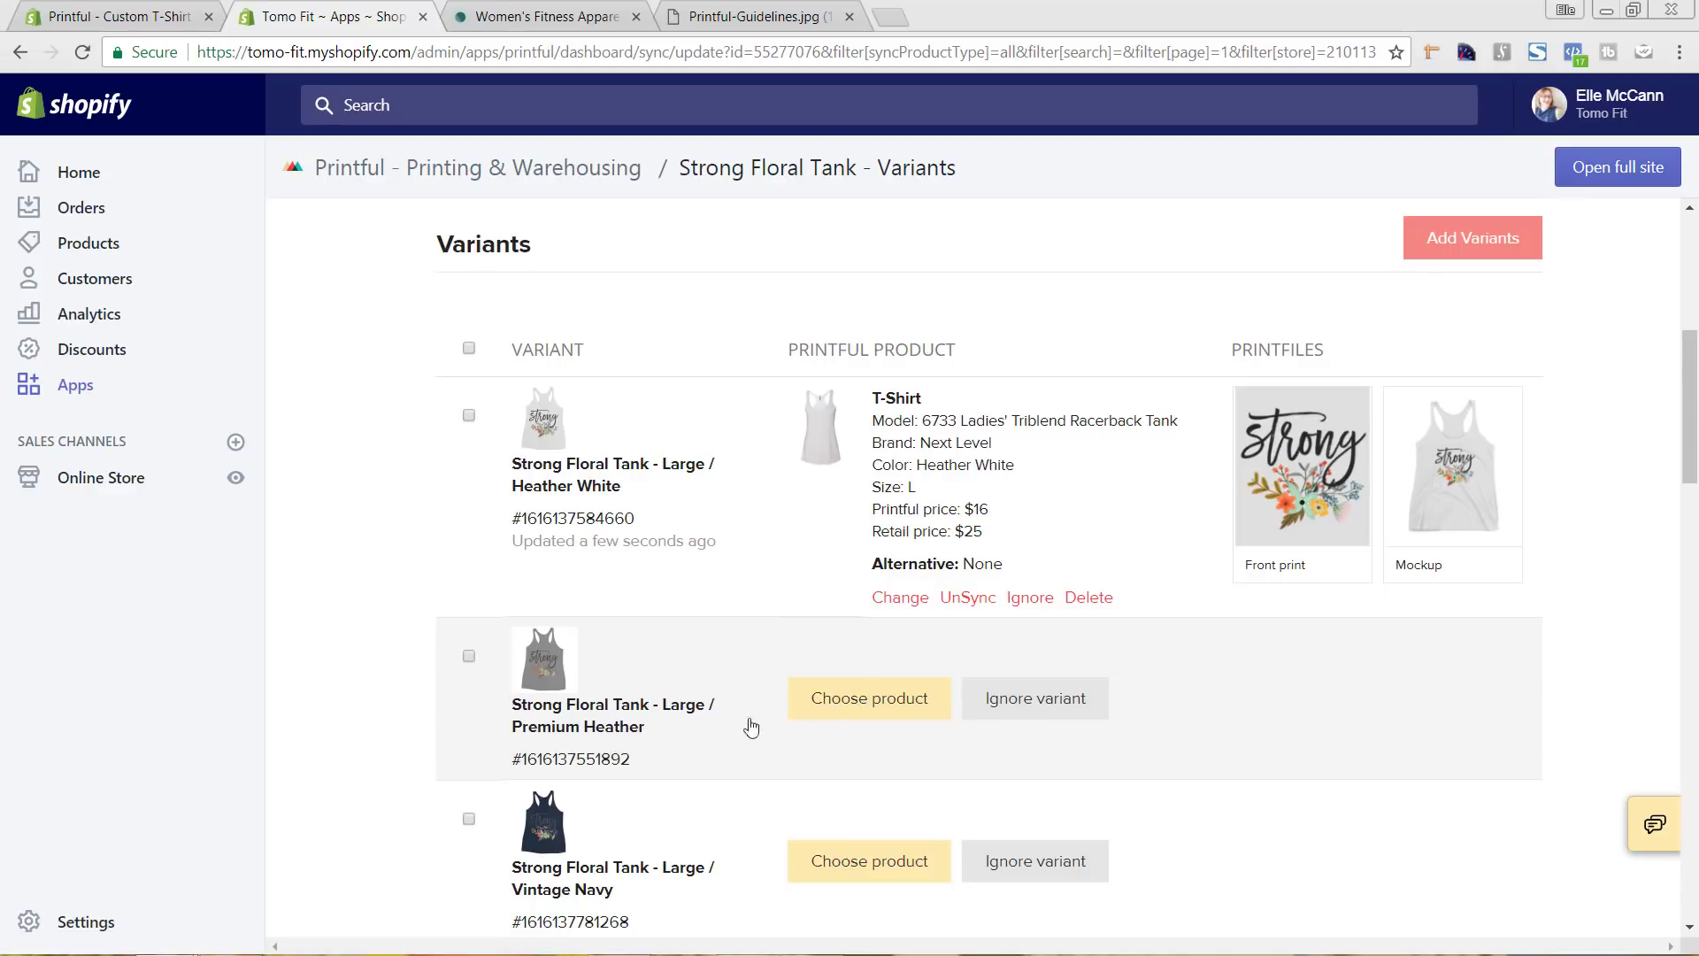
pyautogui.click(863, 709)
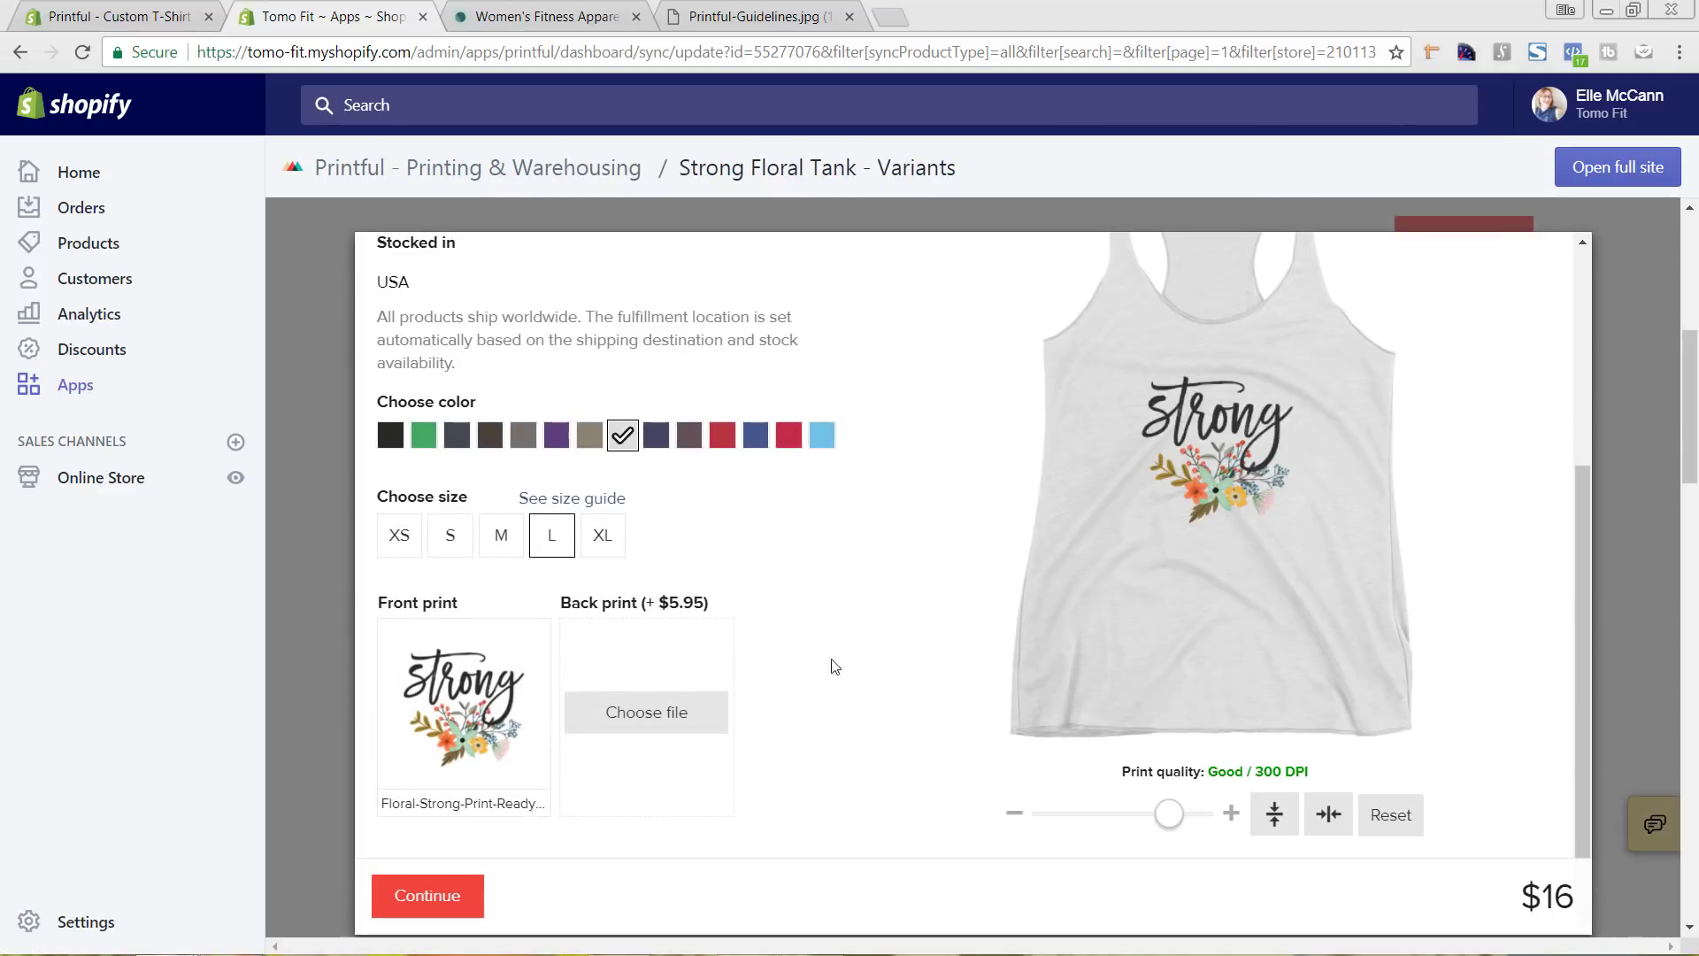
pyautogui.click(522, 442)
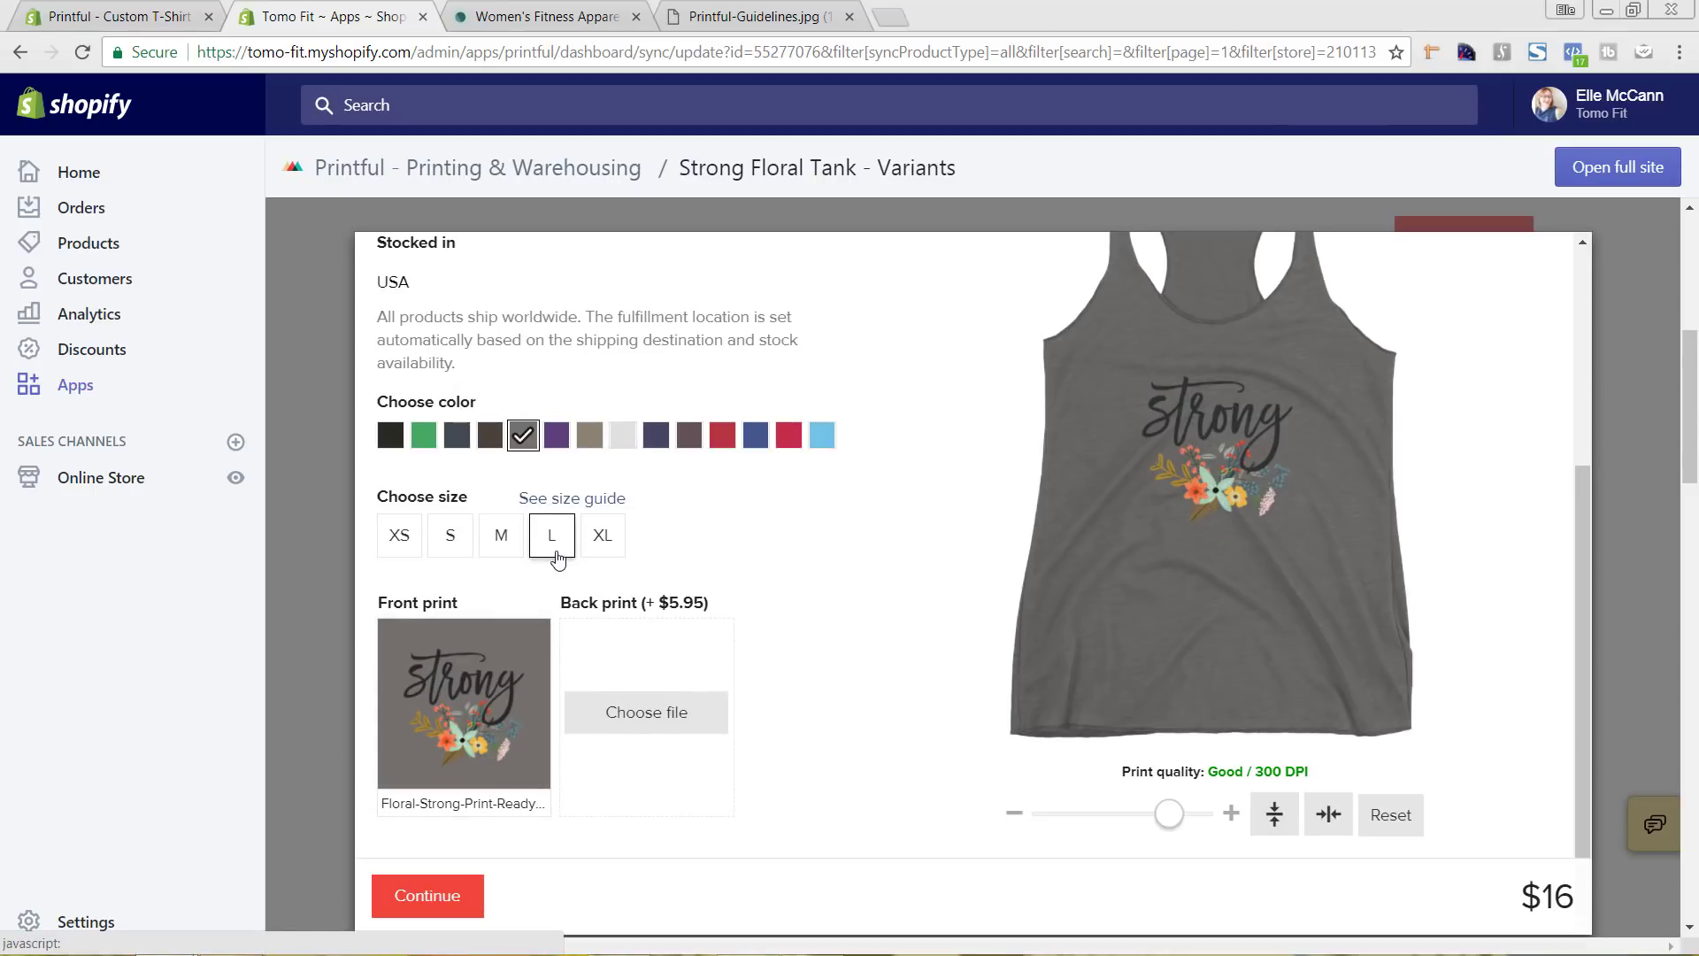
# Enlarge the strong floral design to the print area's width on the Premium Heather tank and move it slightly higher on the chest
pyautogui.click(1209, 469)
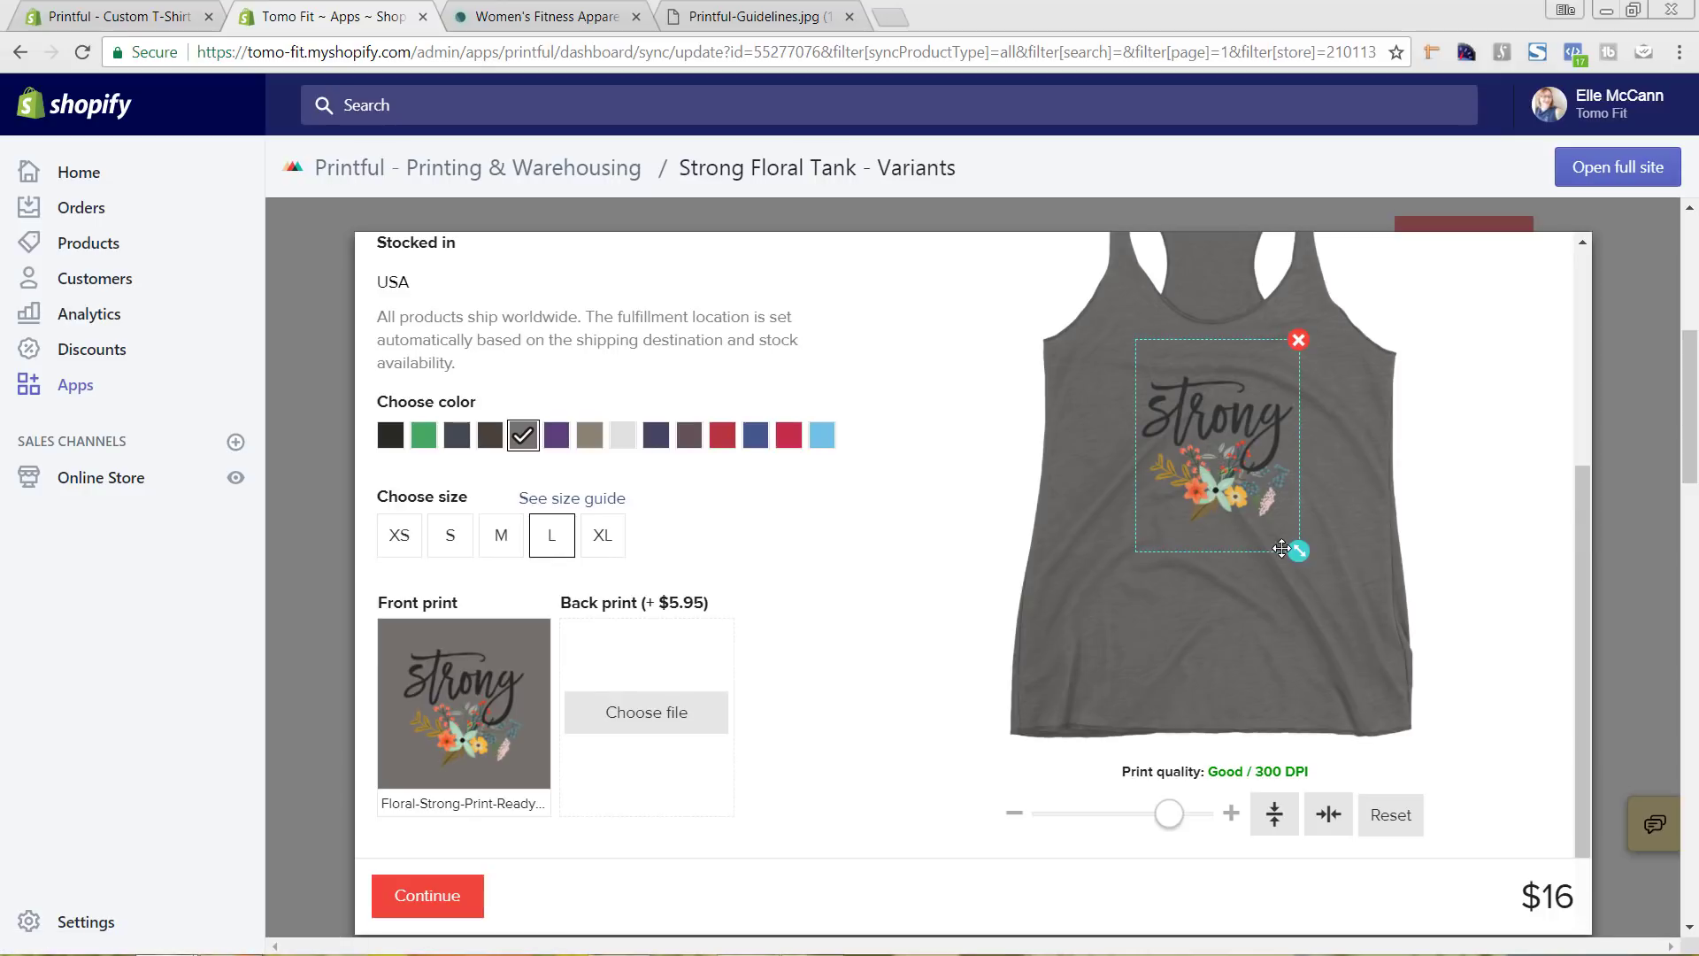
pyautogui.moveTo(1299, 552); pyautogui.dragTo(1319, 584)
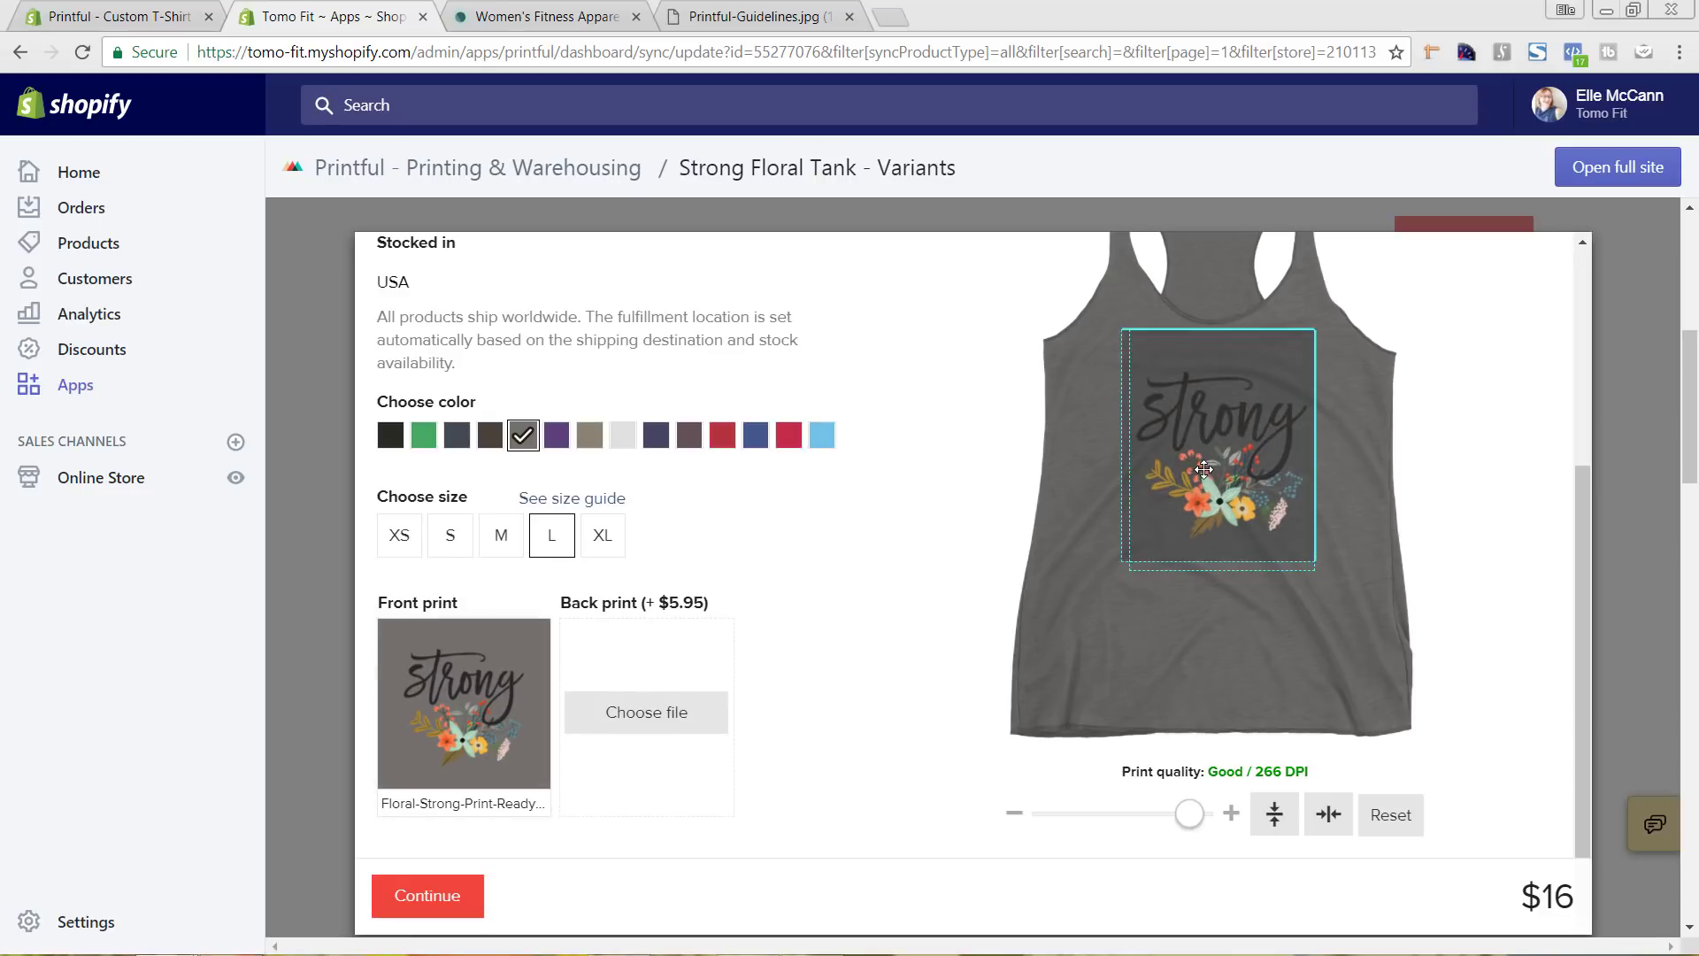
pyautogui.moveTo(1207, 473); pyautogui.dragTo(1196, 466)
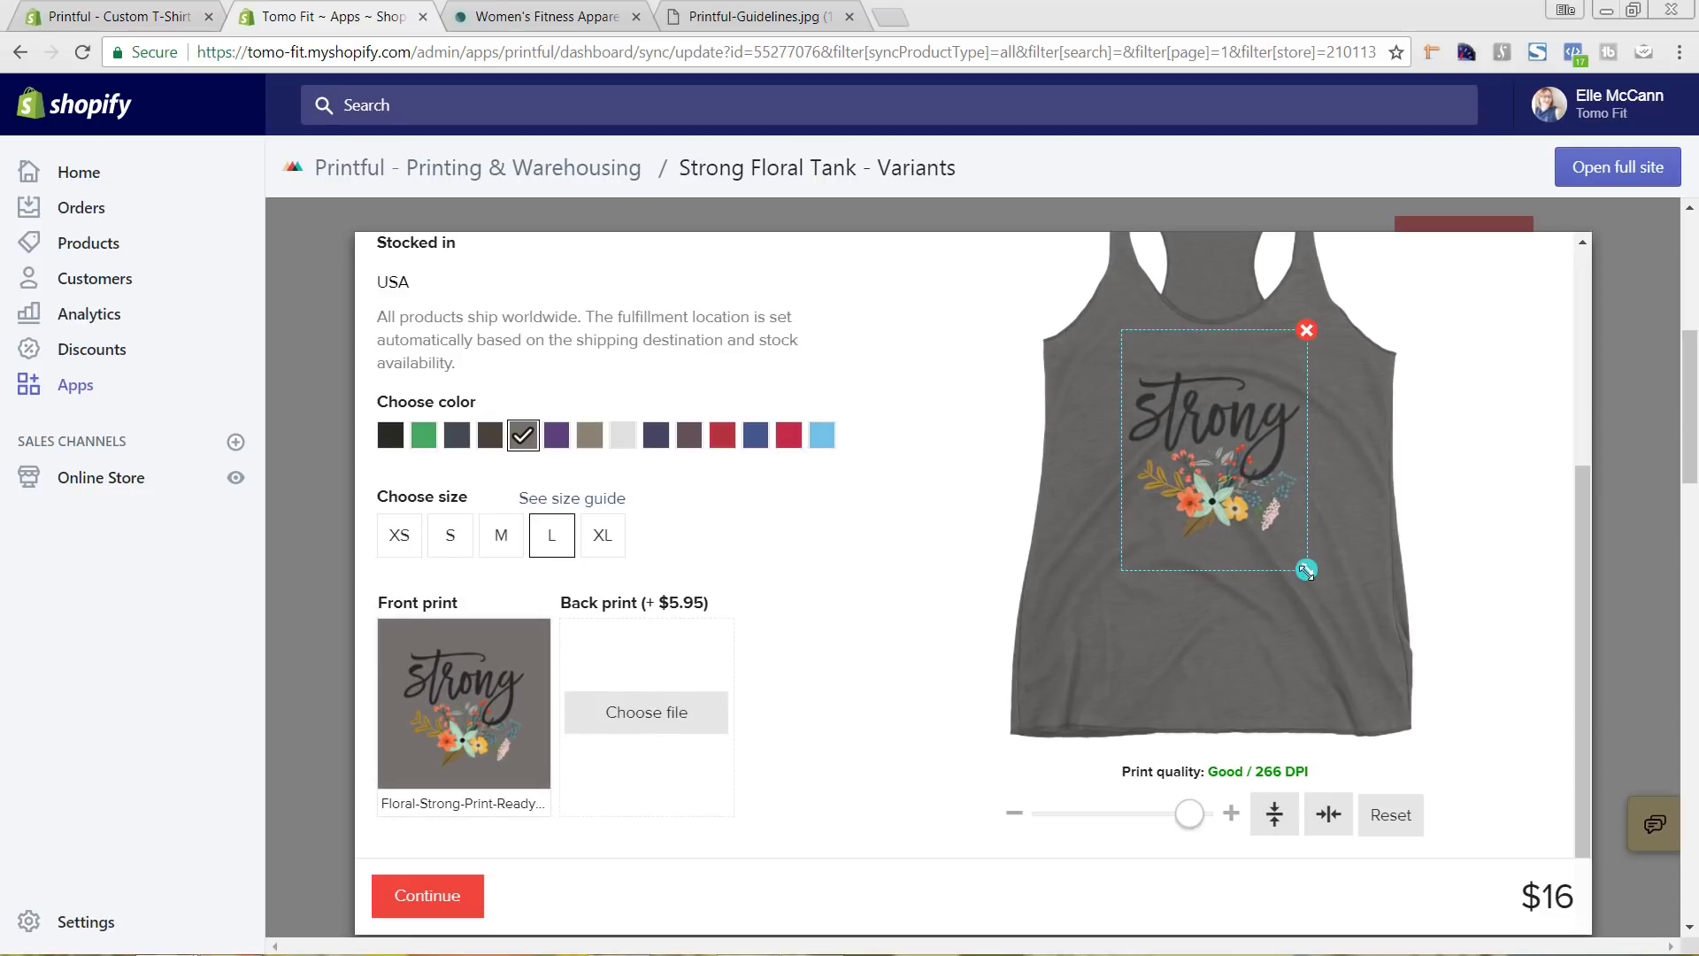
pyautogui.moveTo(1307, 571); pyautogui.dragTo(1312, 582)
pyautogui.scroll(1, 871, 654)
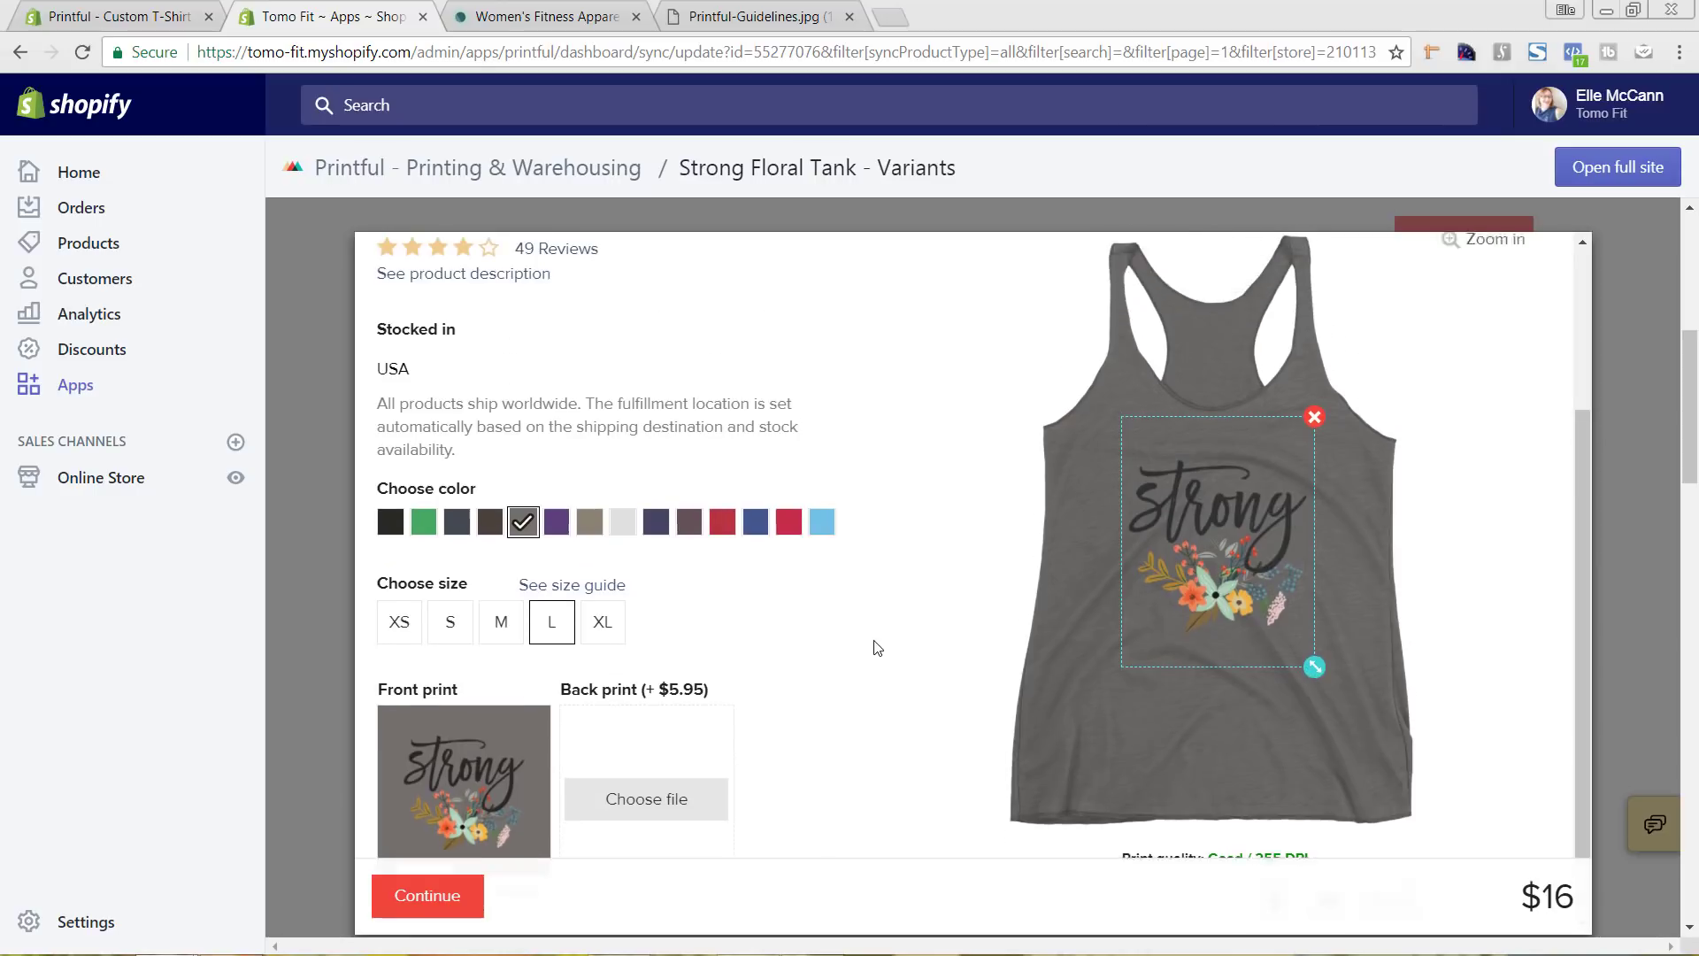
pyautogui.scroll(2, 876, 648)
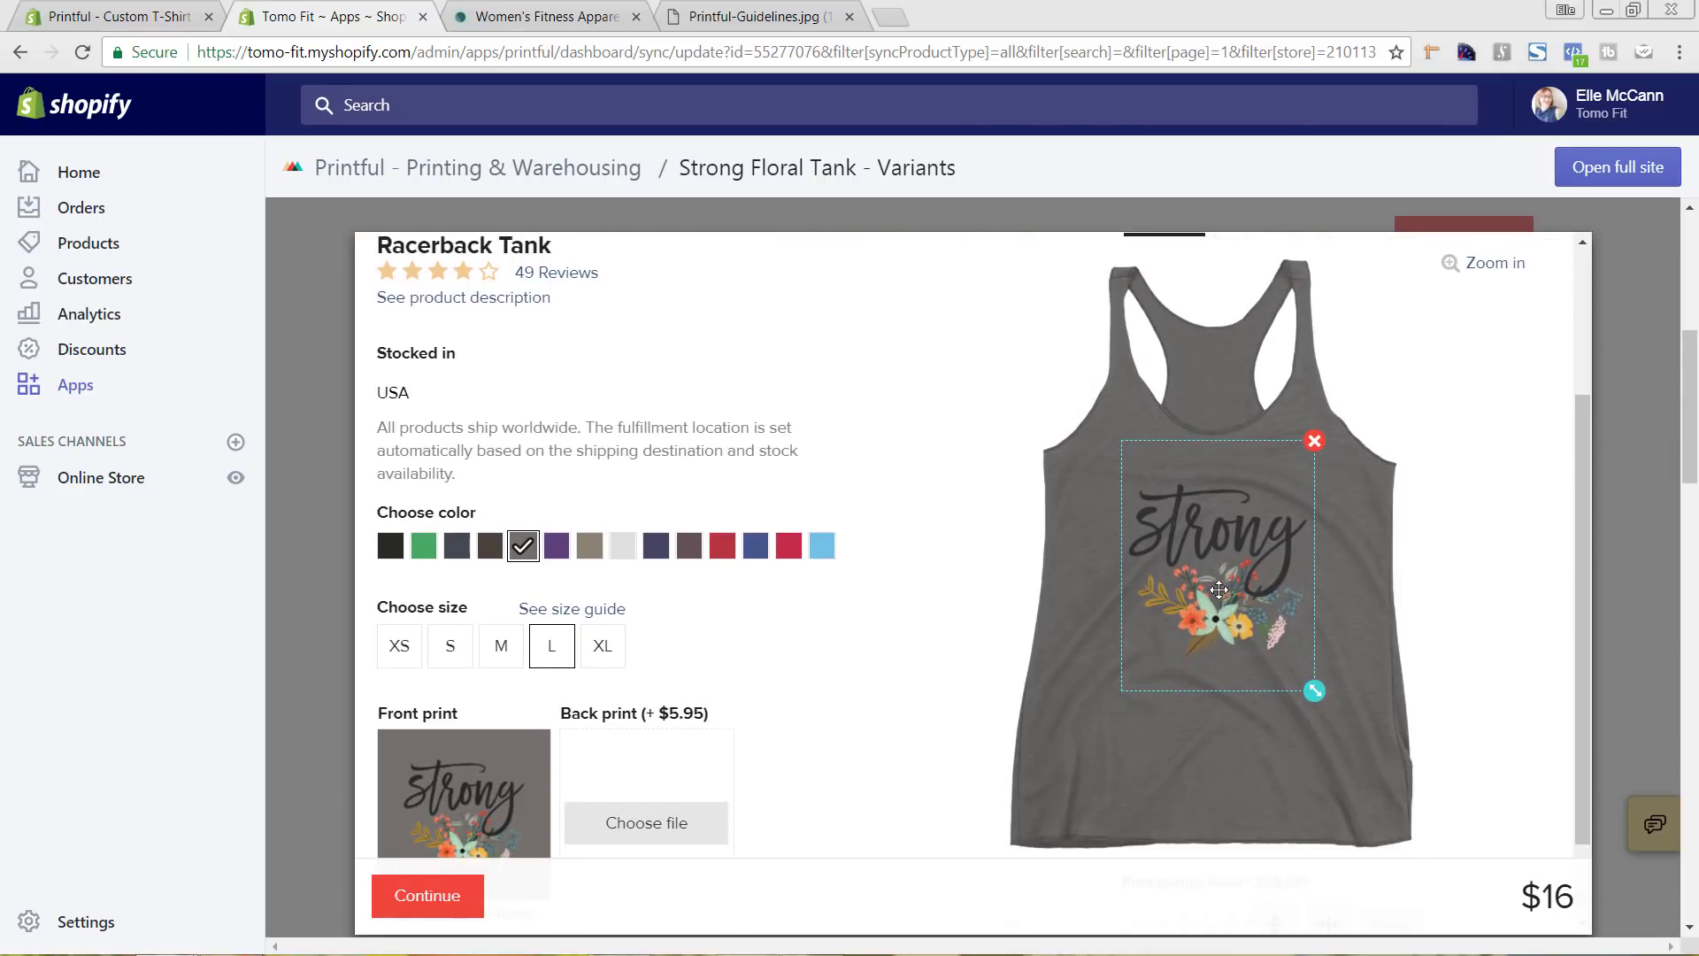
pyautogui.moveTo(1220, 590); pyautogui.dragTo(1205, 574)
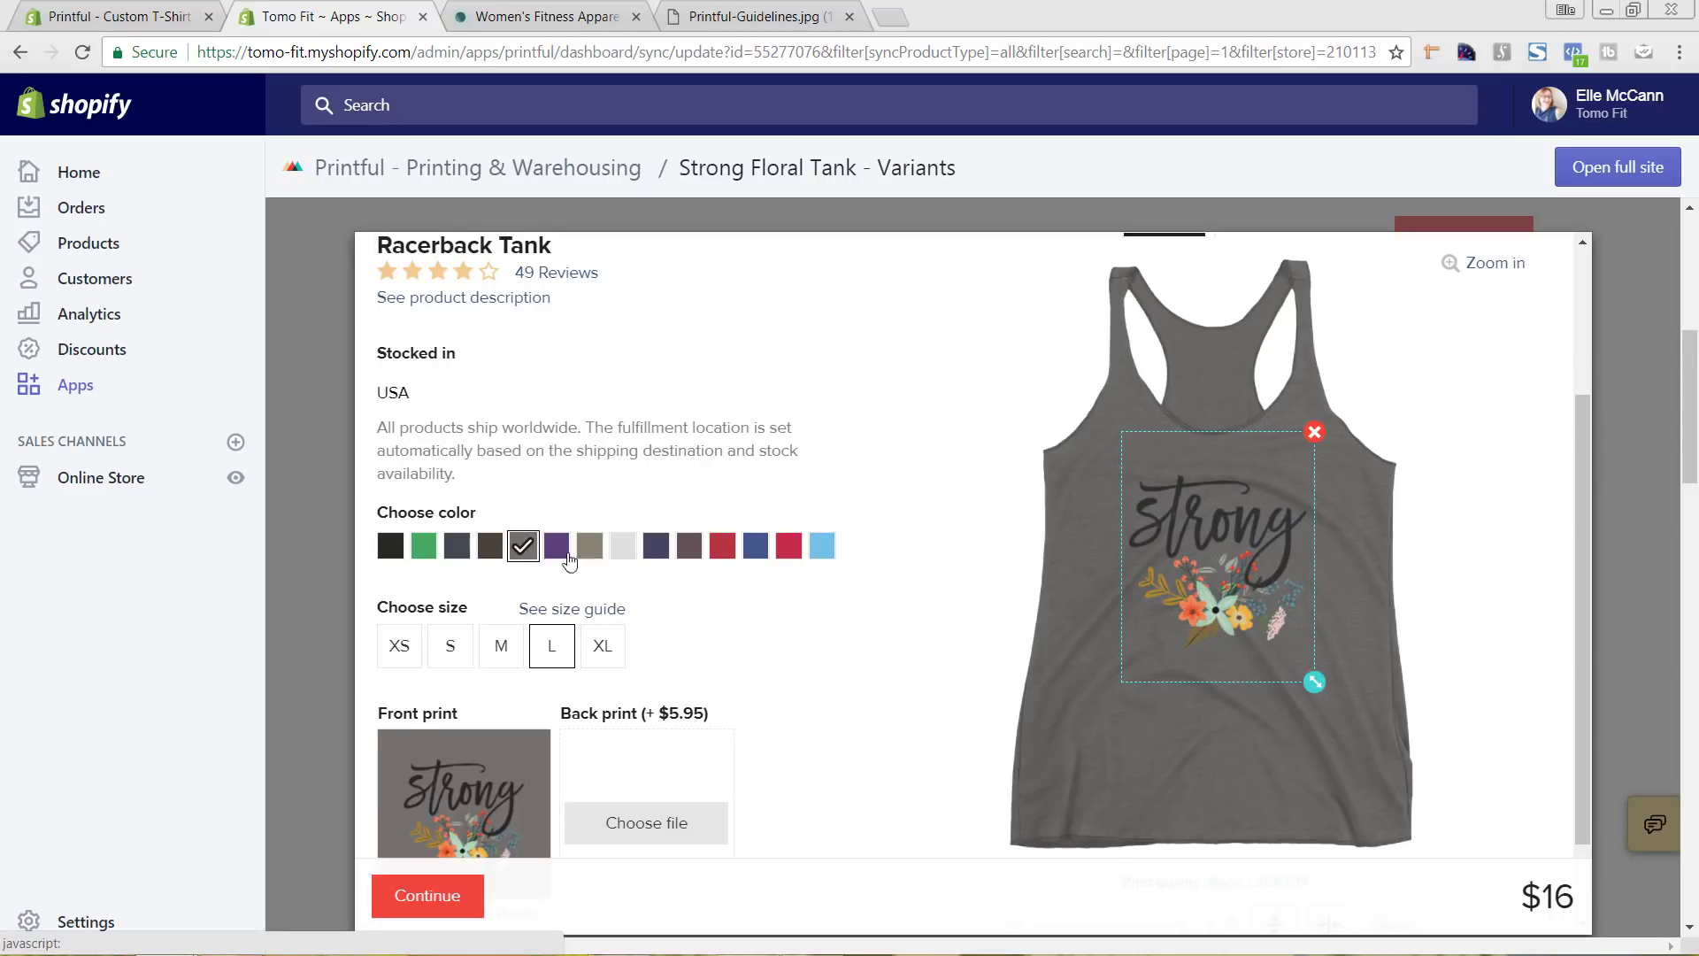
# Verify the Premium Heather color and size L against the variant being synced, and confirm the product configuration
pyautogui.scroll(3, 638, 593)
pyautogui.scroll(-3, 726, 598)
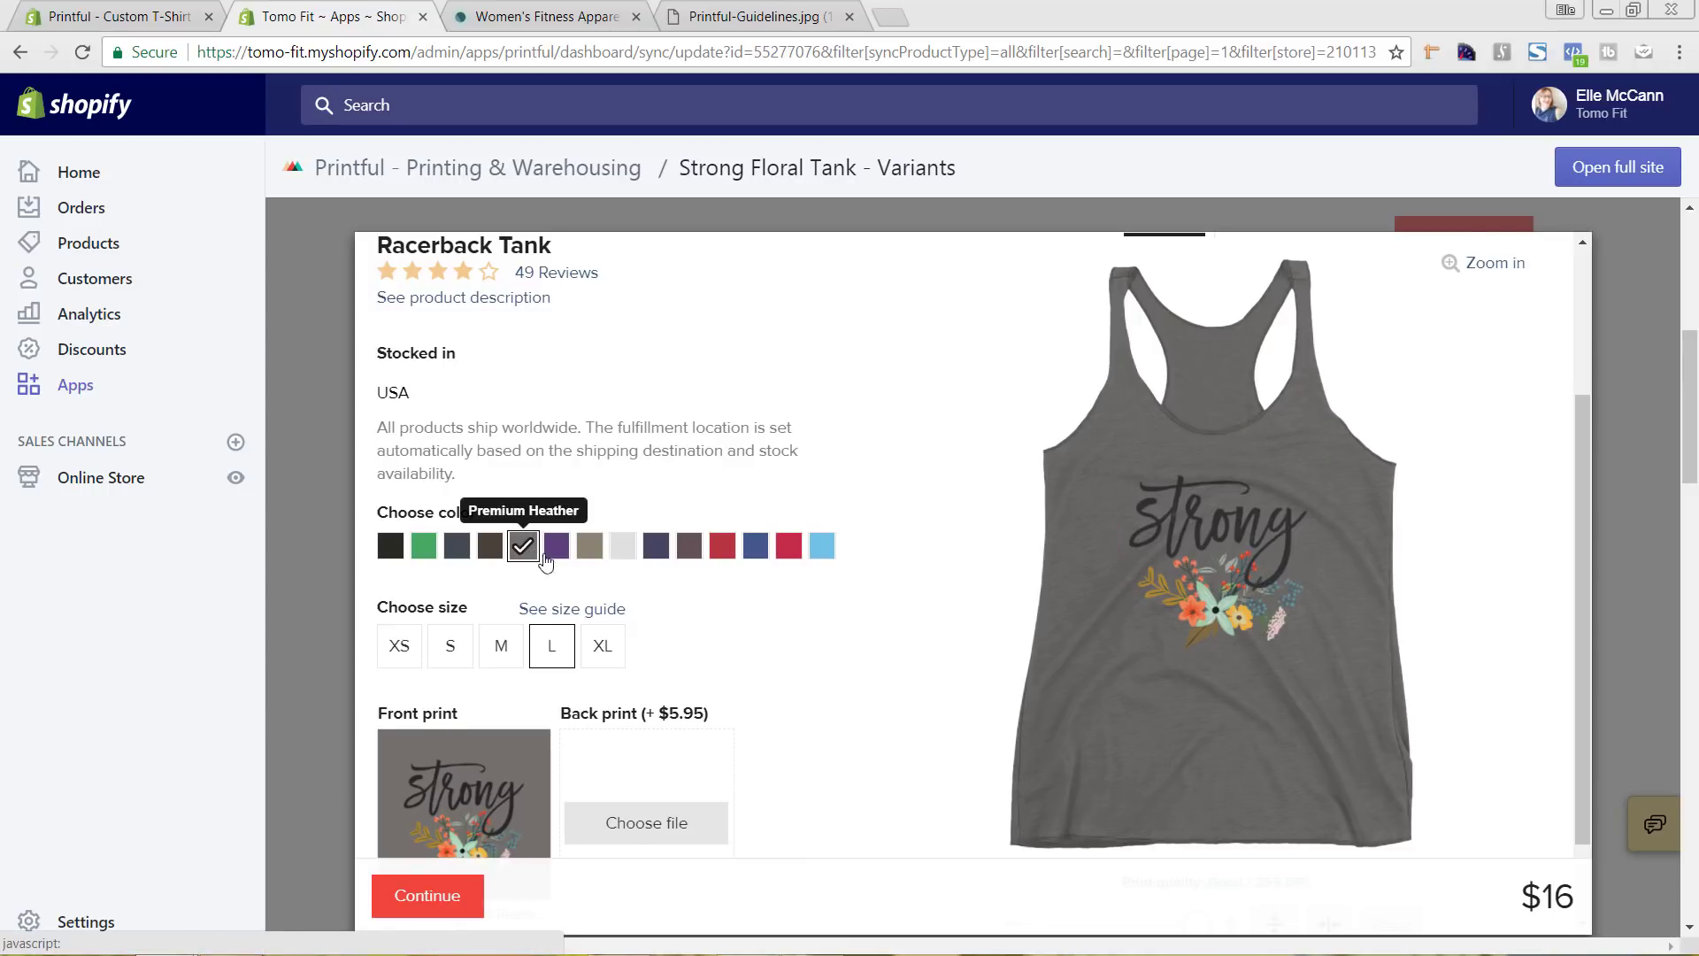
pyautogui.scroll(-2, 531, 566)
pyautogui.click(460, 892)
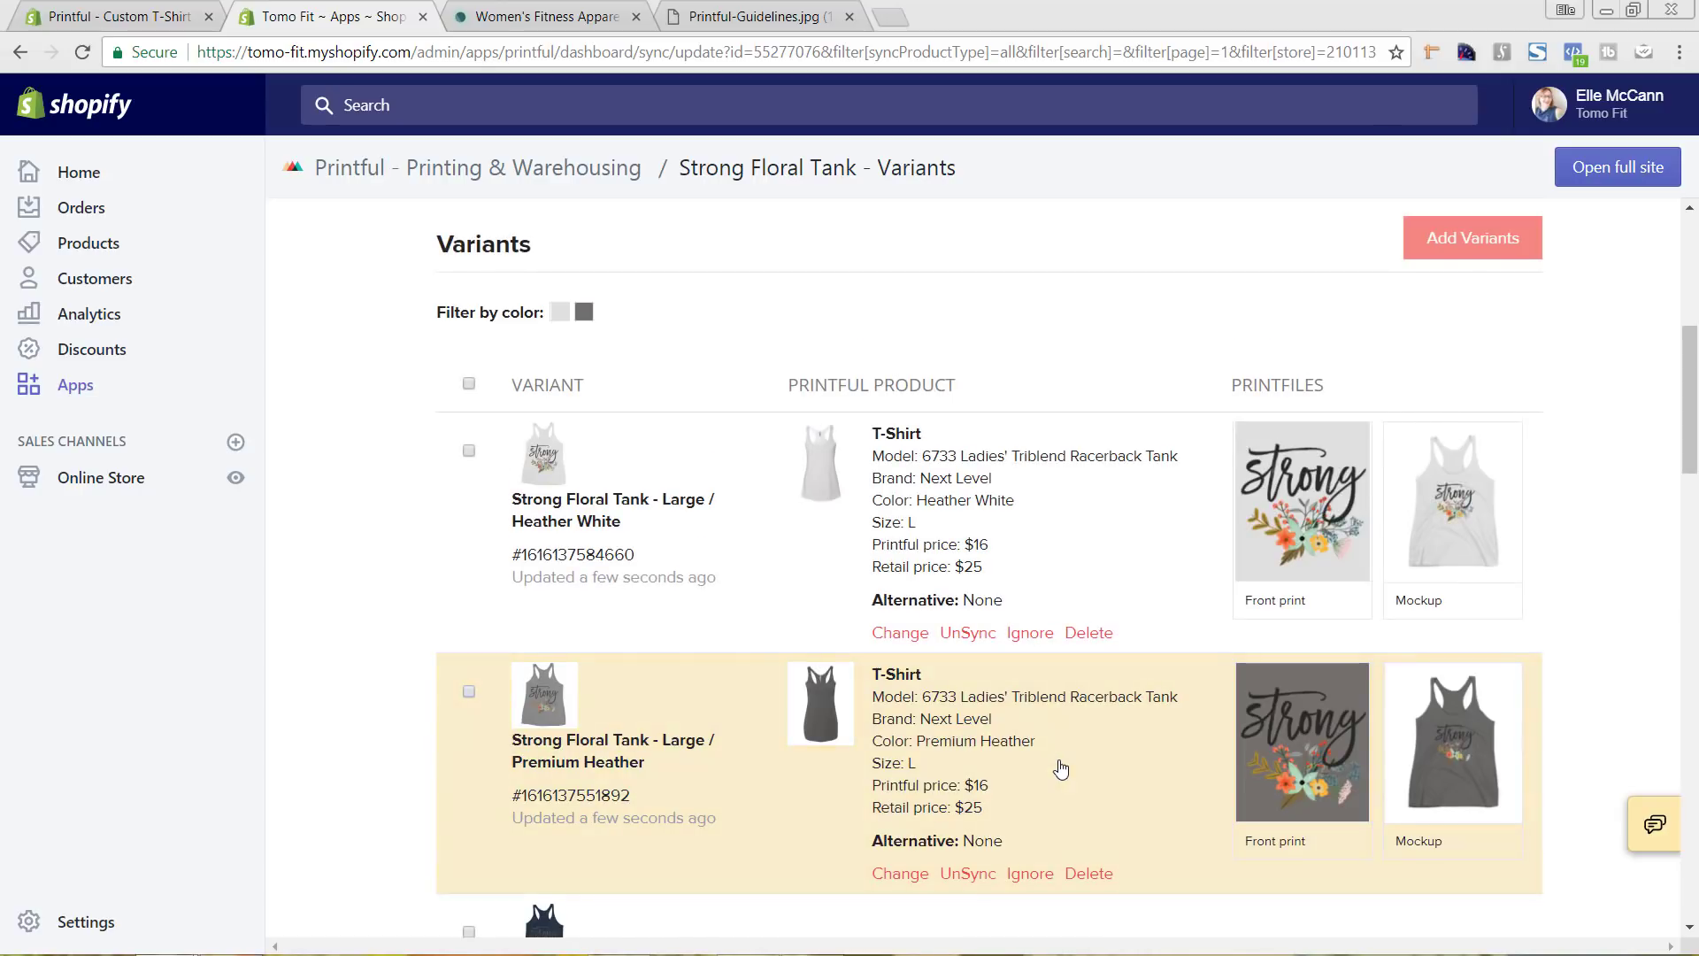
# Review the Strong Floral Tank's variant list to compare the synced Large variants with the sizes and colors still lacking a Printful product
pyautogui.scroll(-9, 1231, 725)
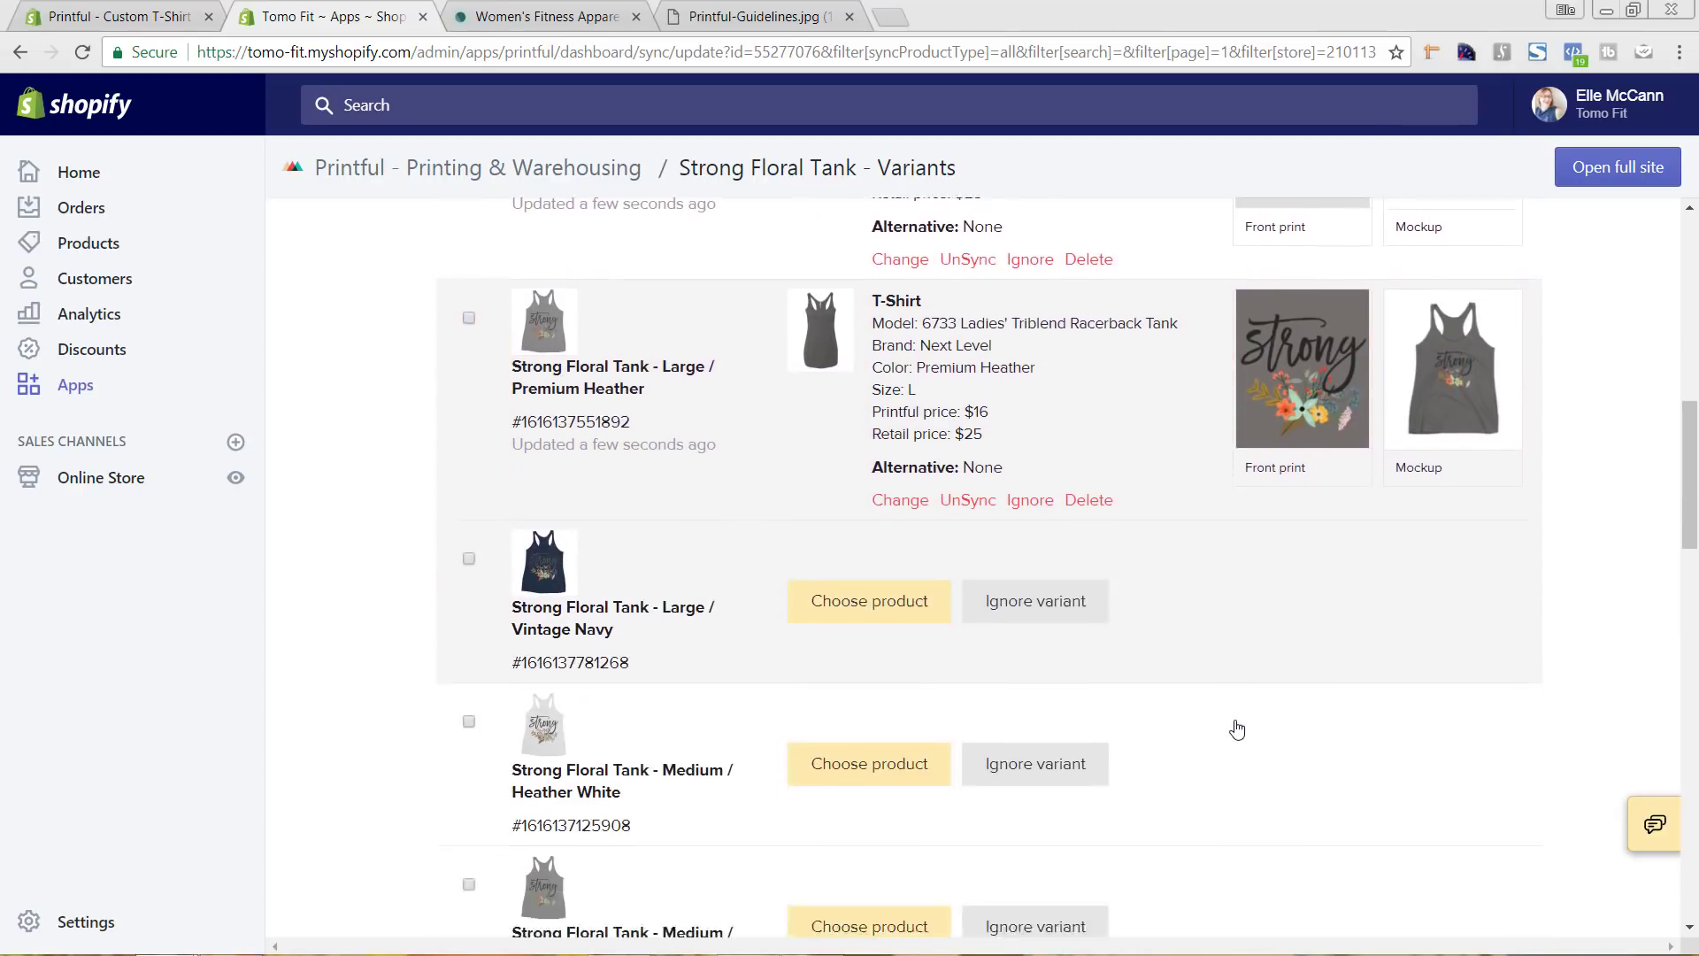
pyautogui.scroll(3, 1234, 711)
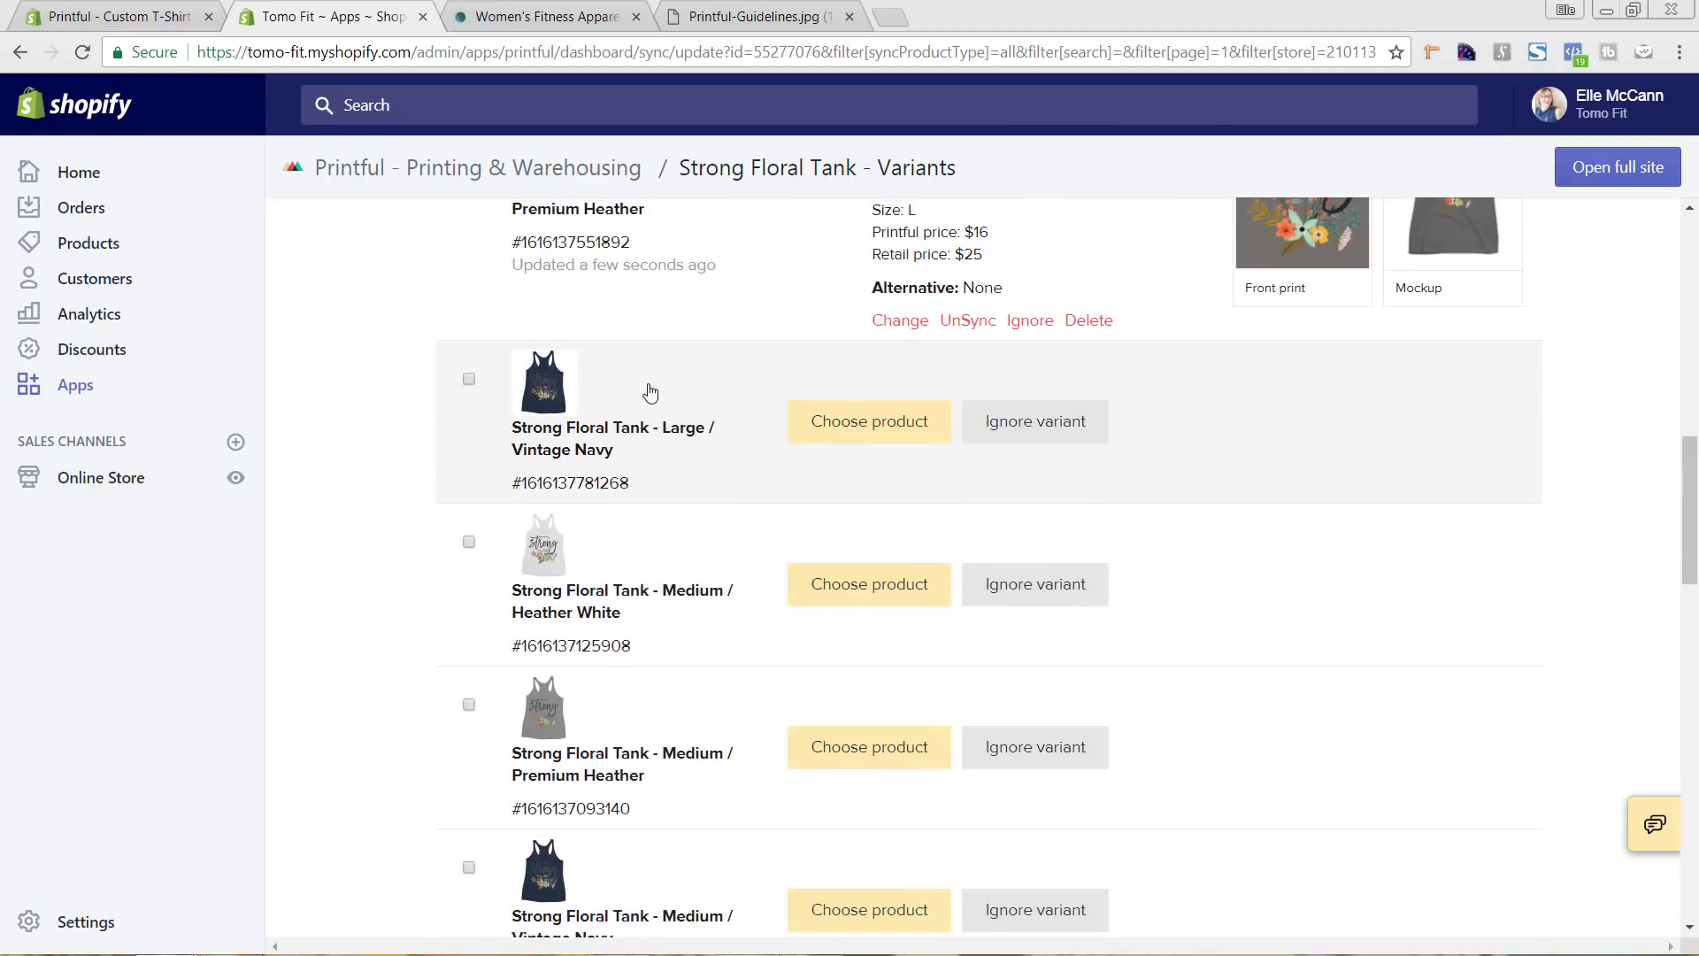
pyautogui.scroll(-15, 650, 548)
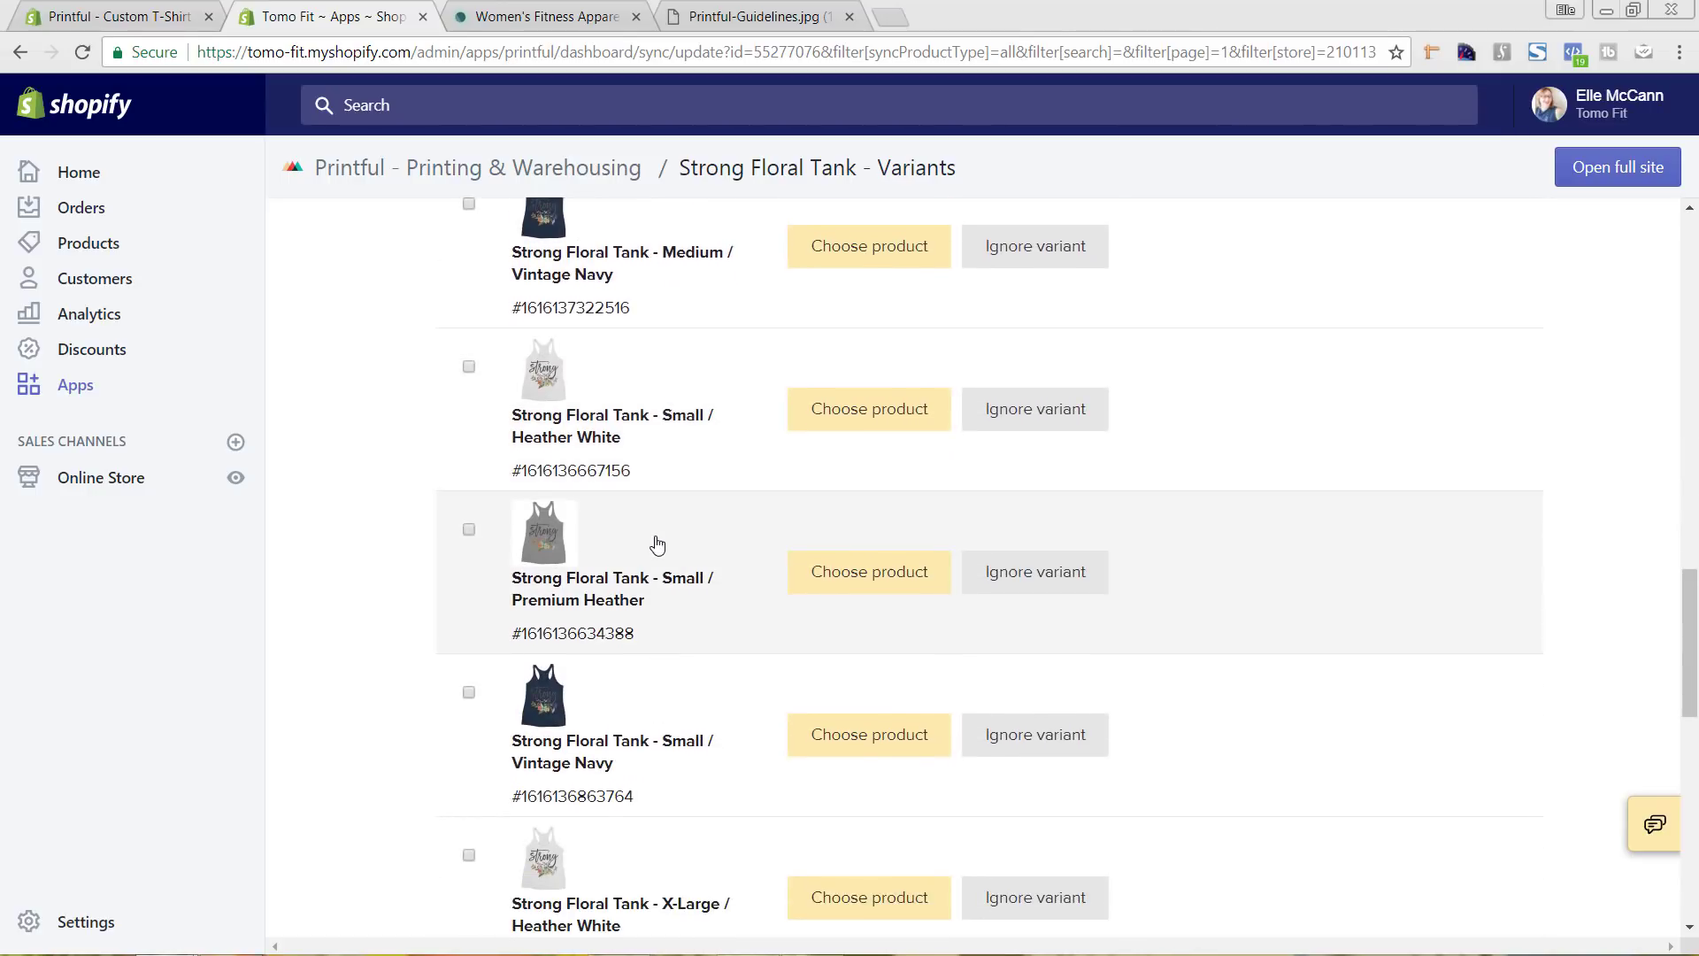
pyautogui.scroll(-4, 664, 545)
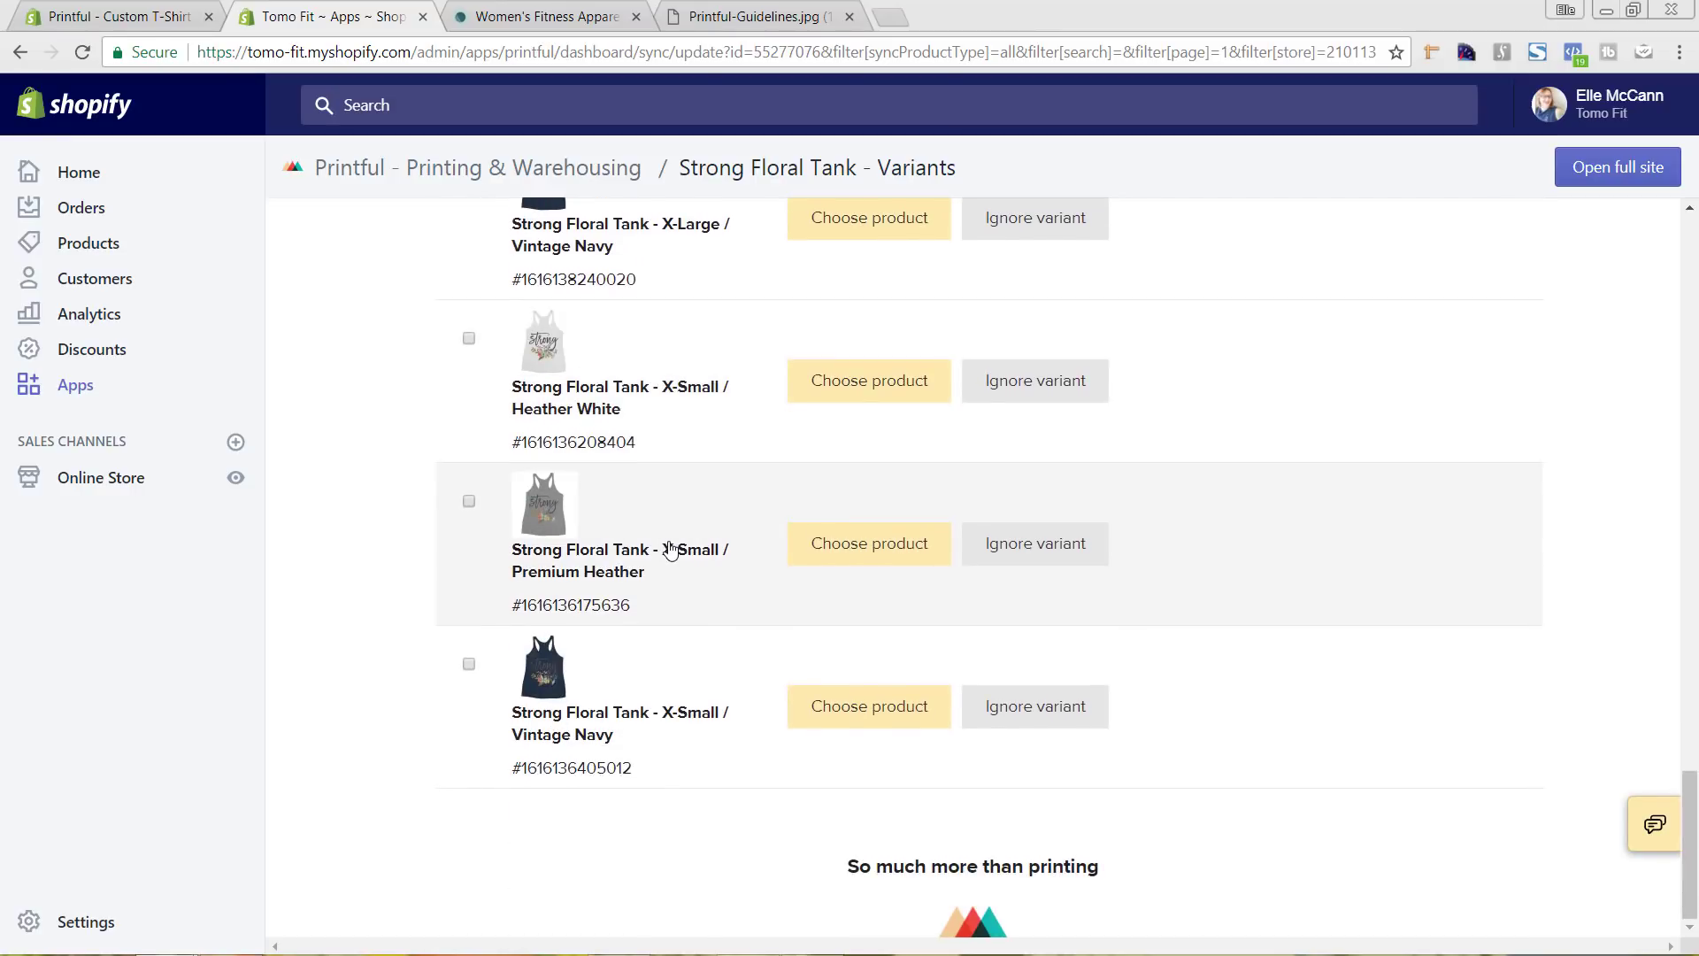
pyautogui.scroll(14, 673, 547)
pyautogui.scroll(7, 686, 549)
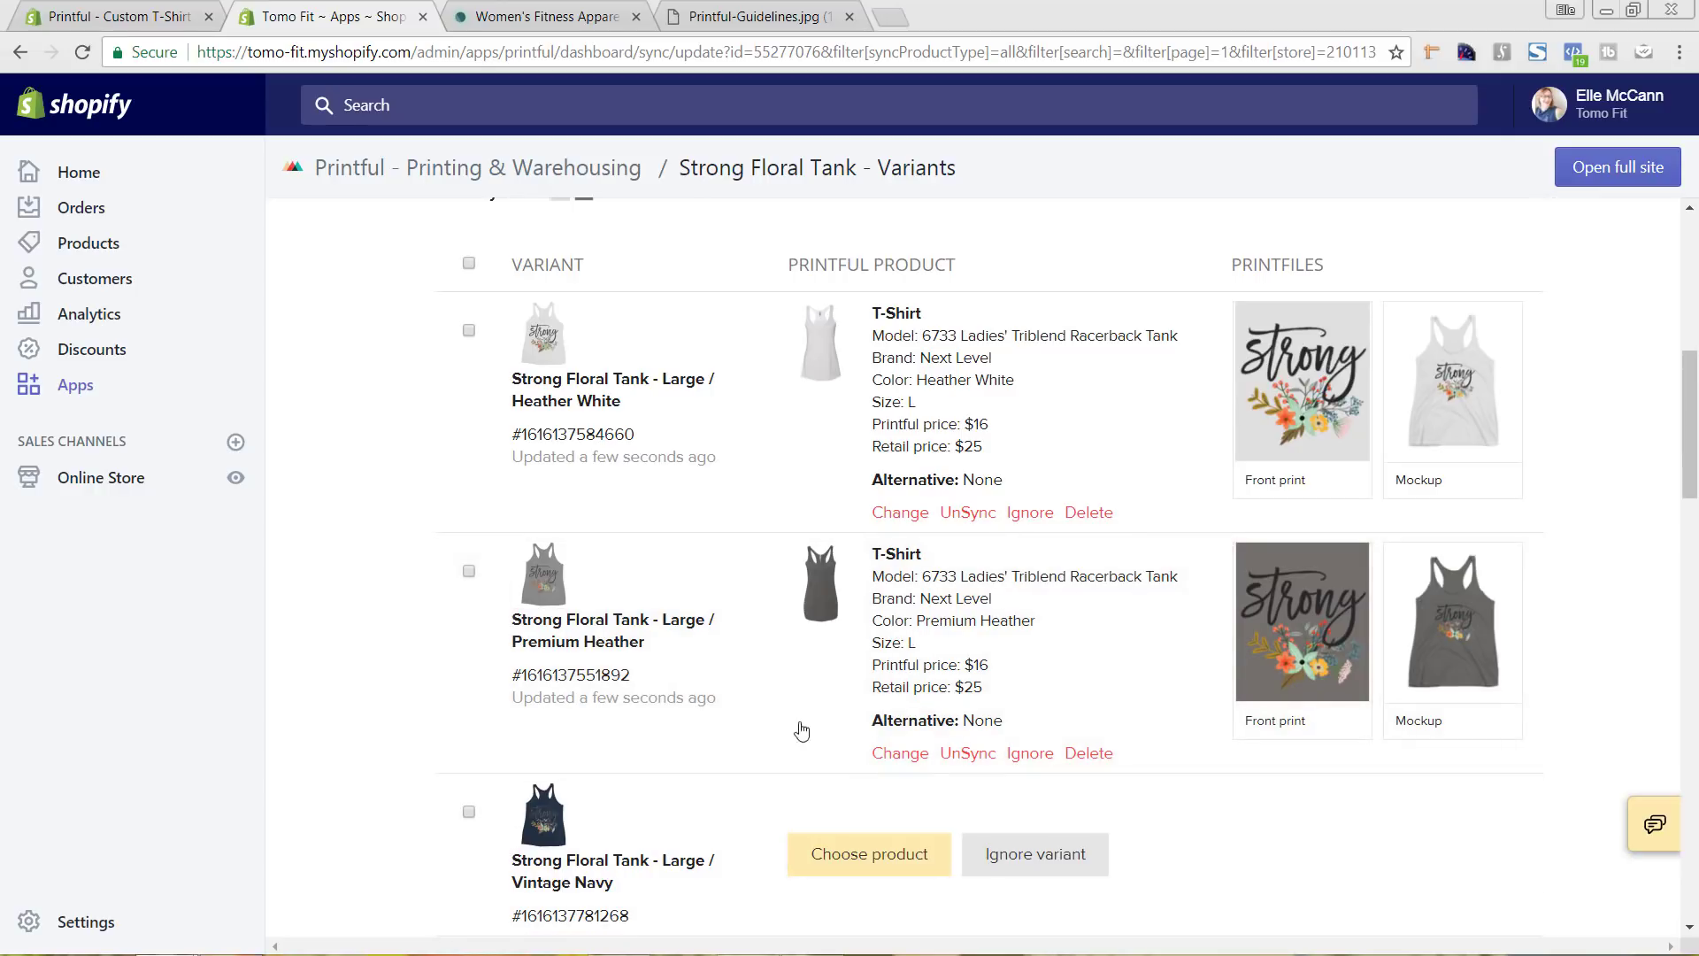
pyautogui.click(924, 508)
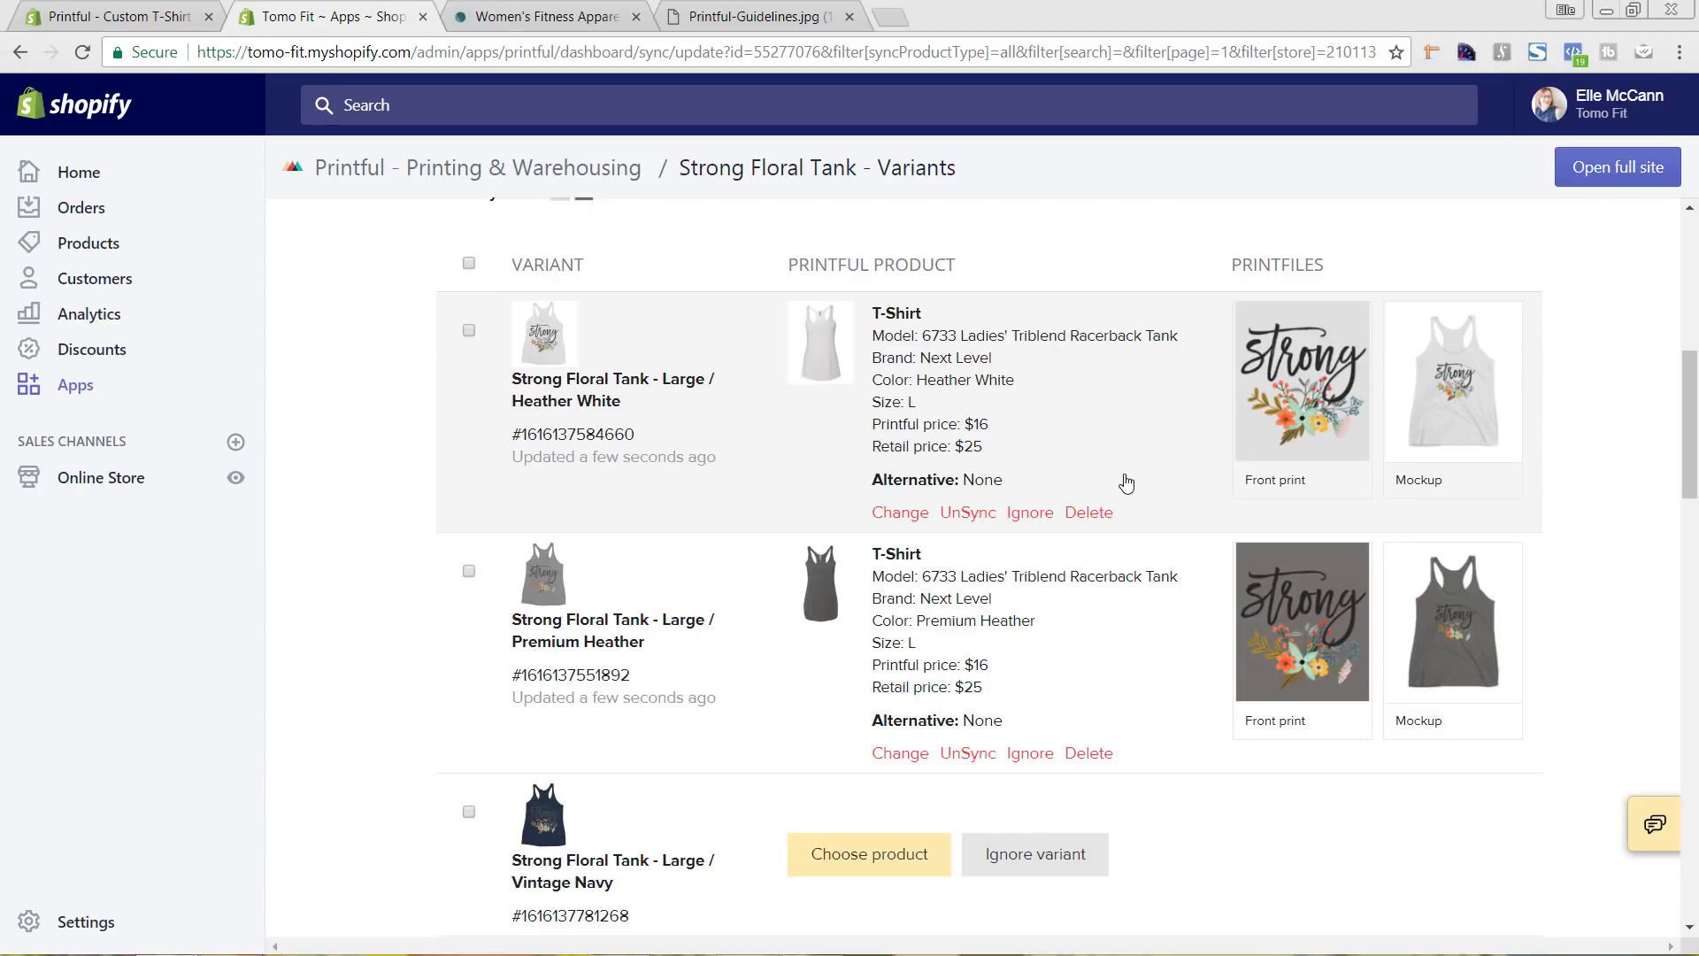
# Open Printful's product list and review the synced and not synced variant status of each store product
pyautogui.scroll(7, 1127, 496)
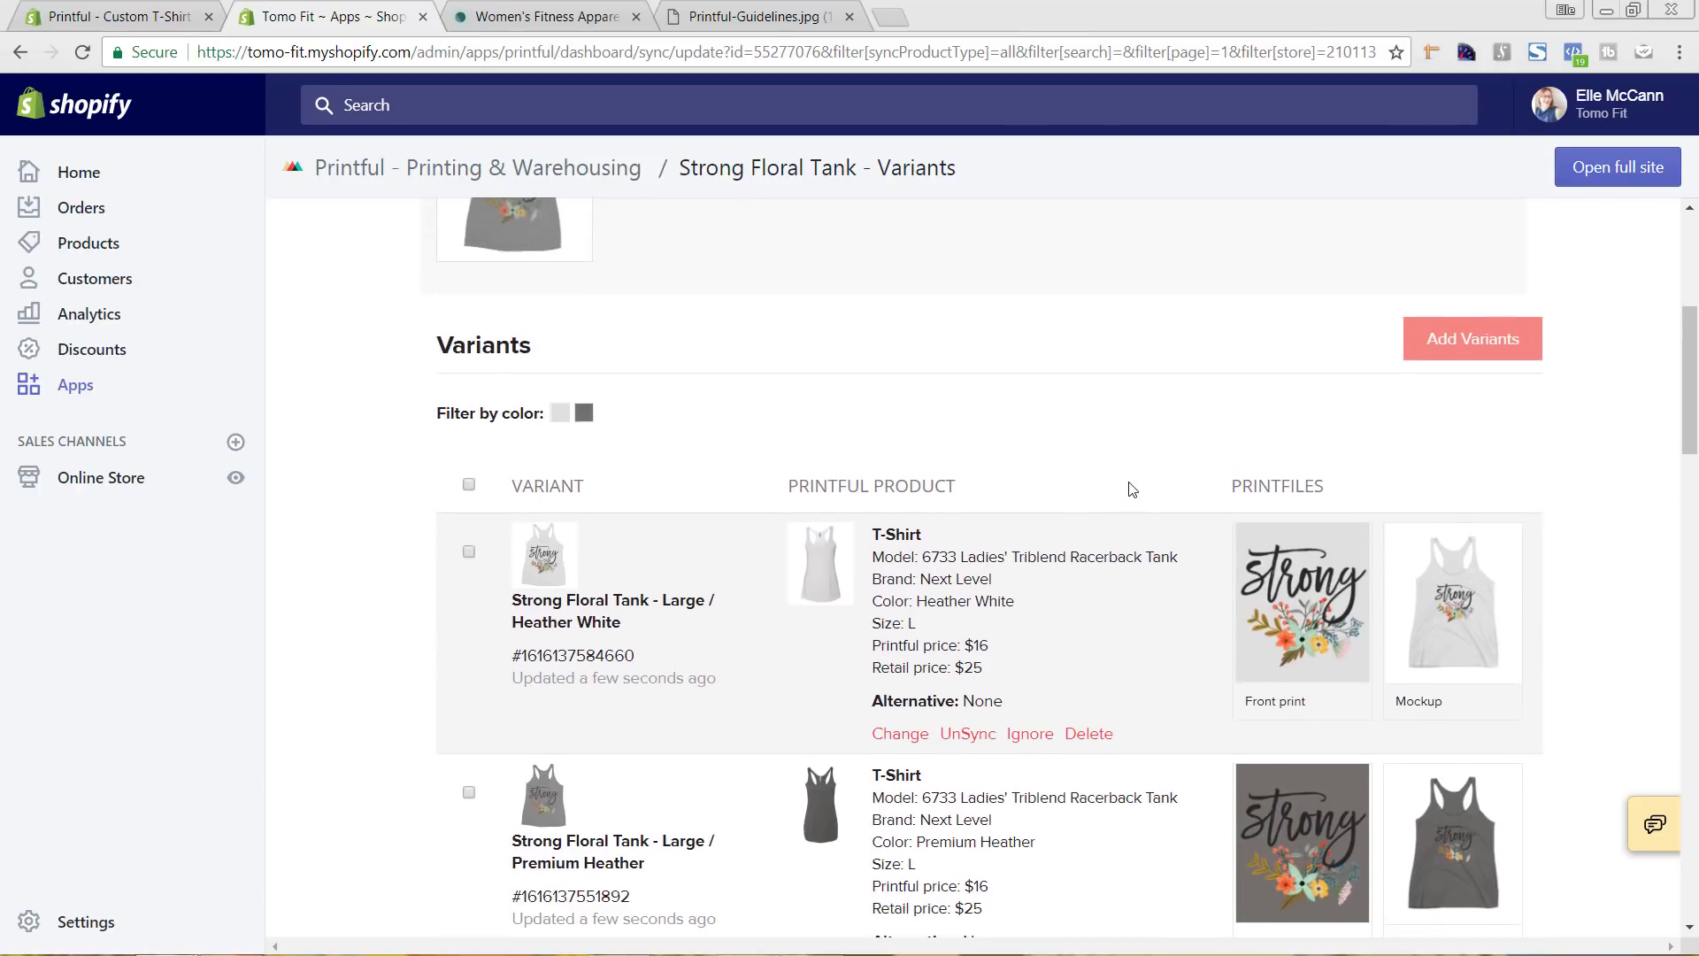
pyautogui.scroll(1, 1133, 489)
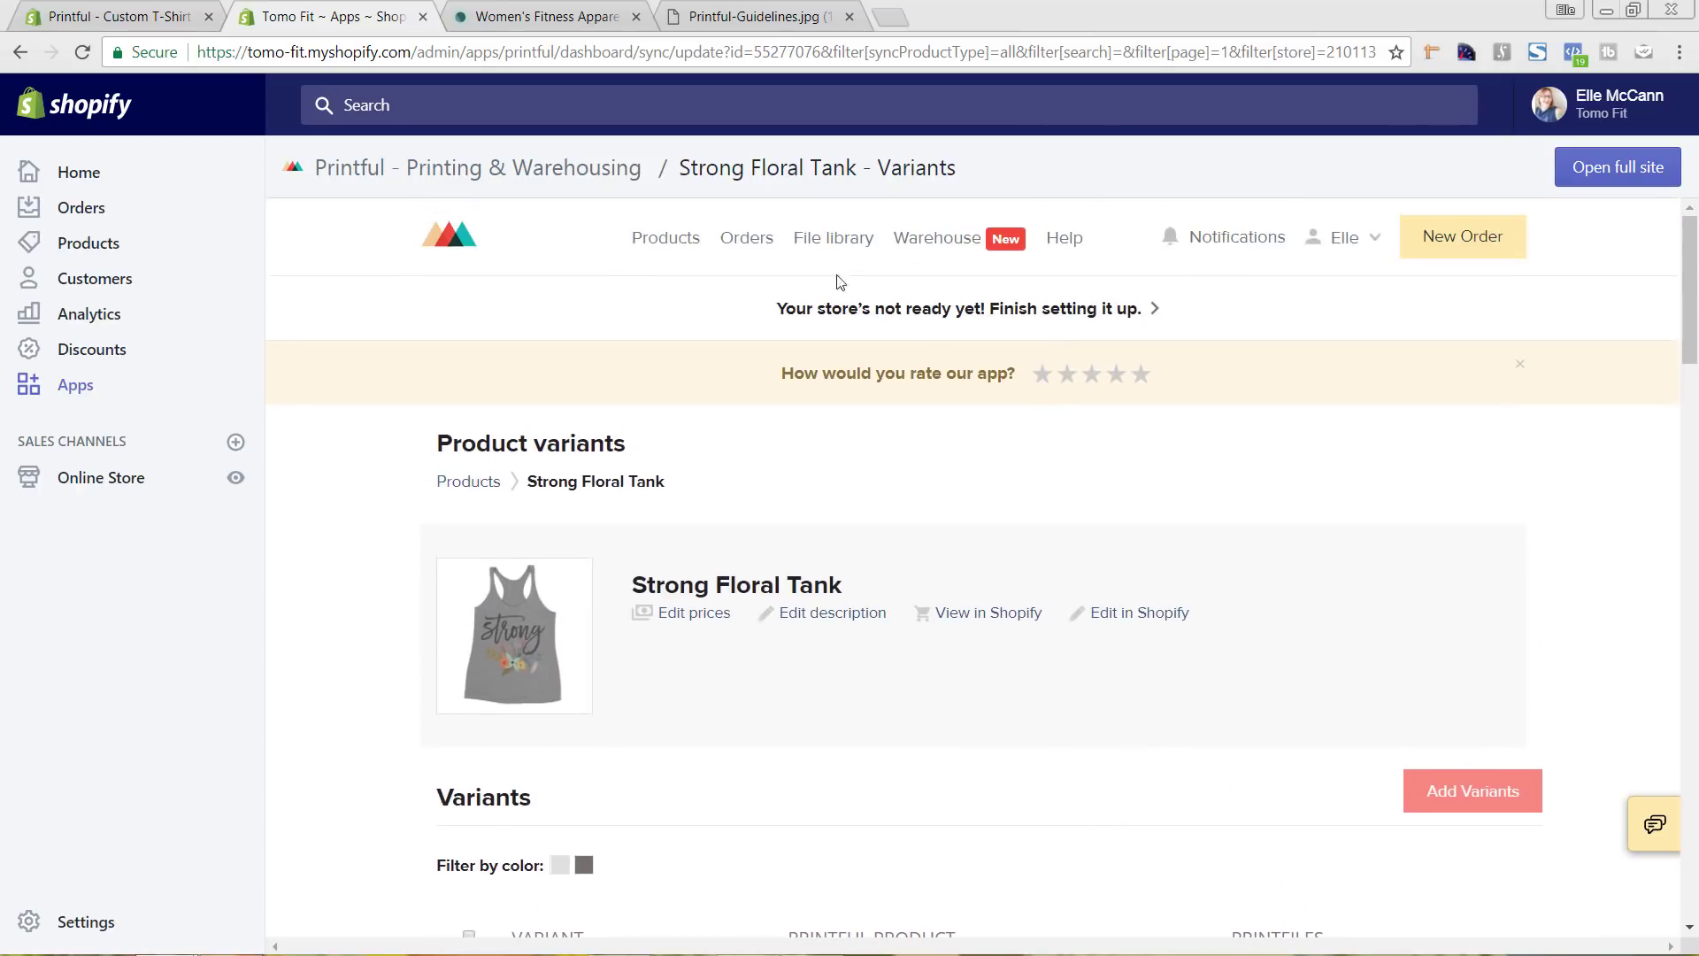
pyautogui.click(668, 240)
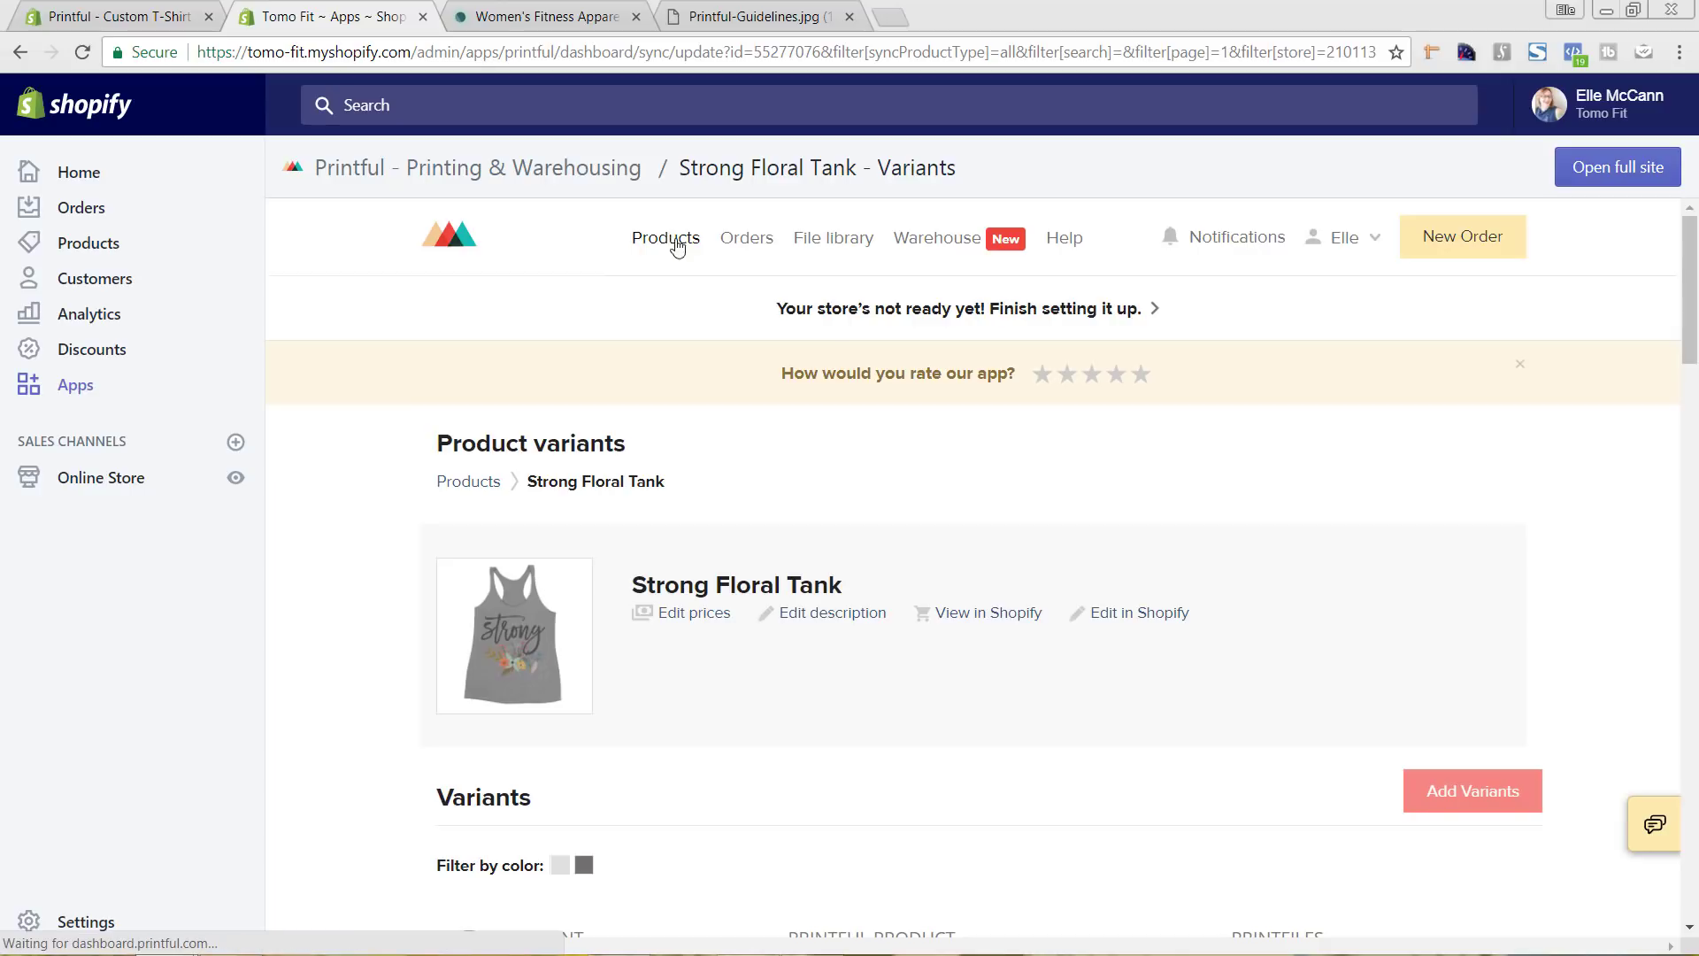
pyautogui.scroll(-7, 708, 405)
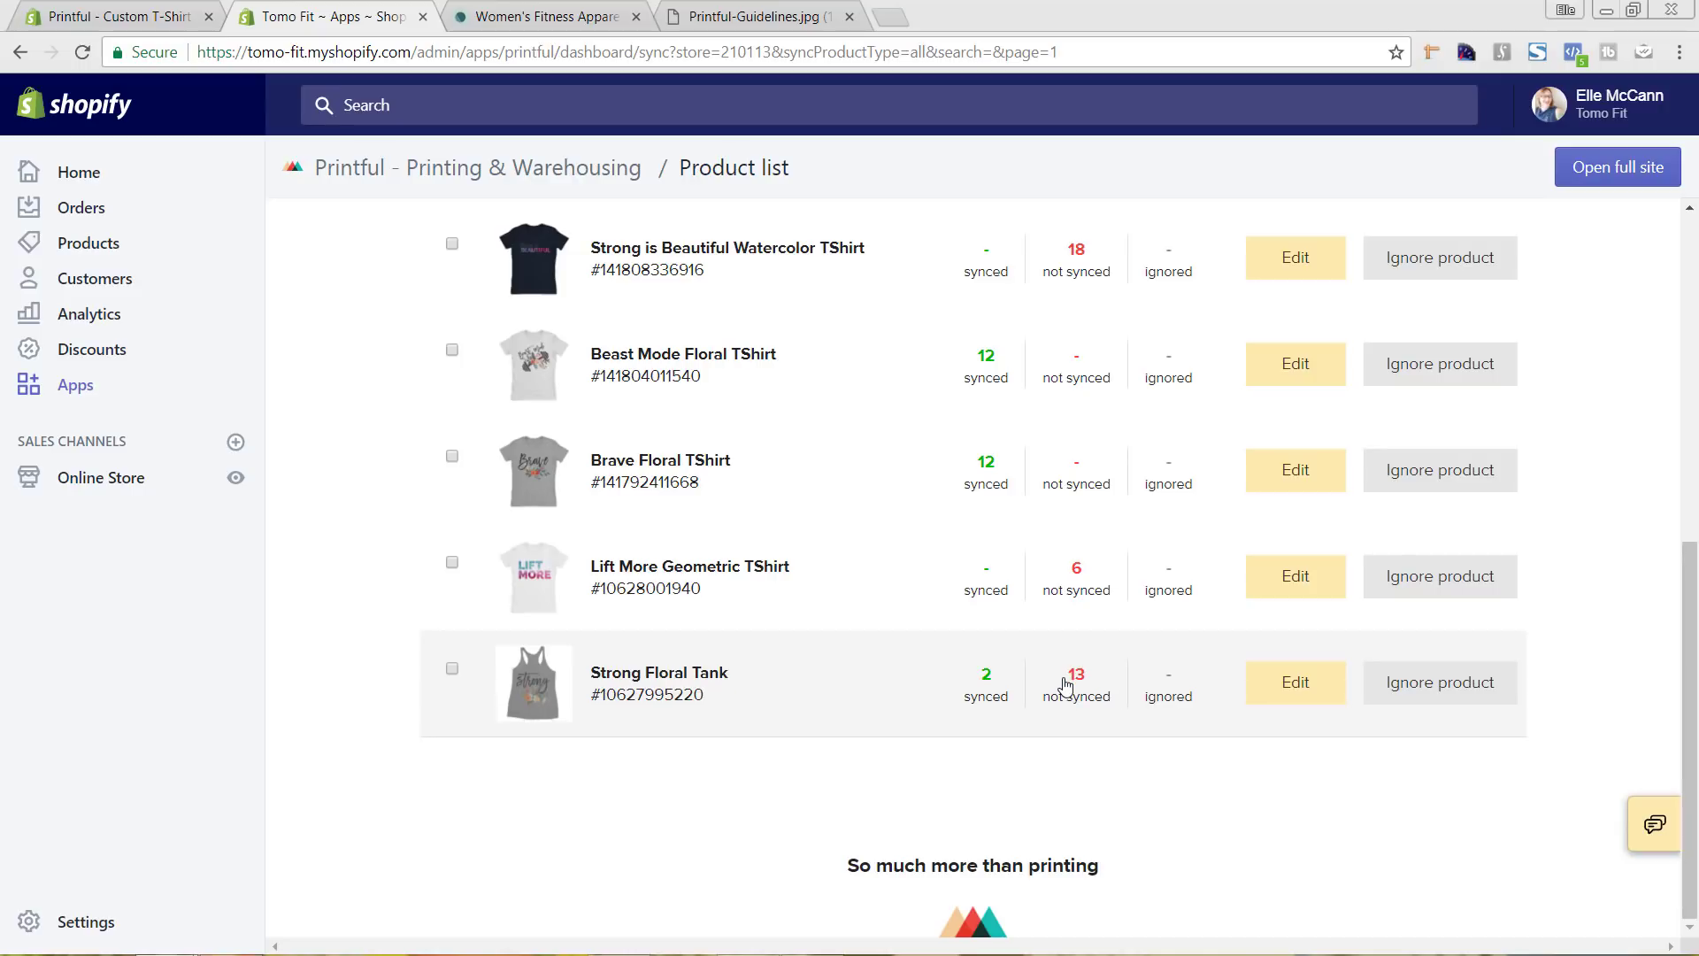
pyautogui.scroll(3, 1067, 686)
pyautogui.scroll(5, 1067, 685)
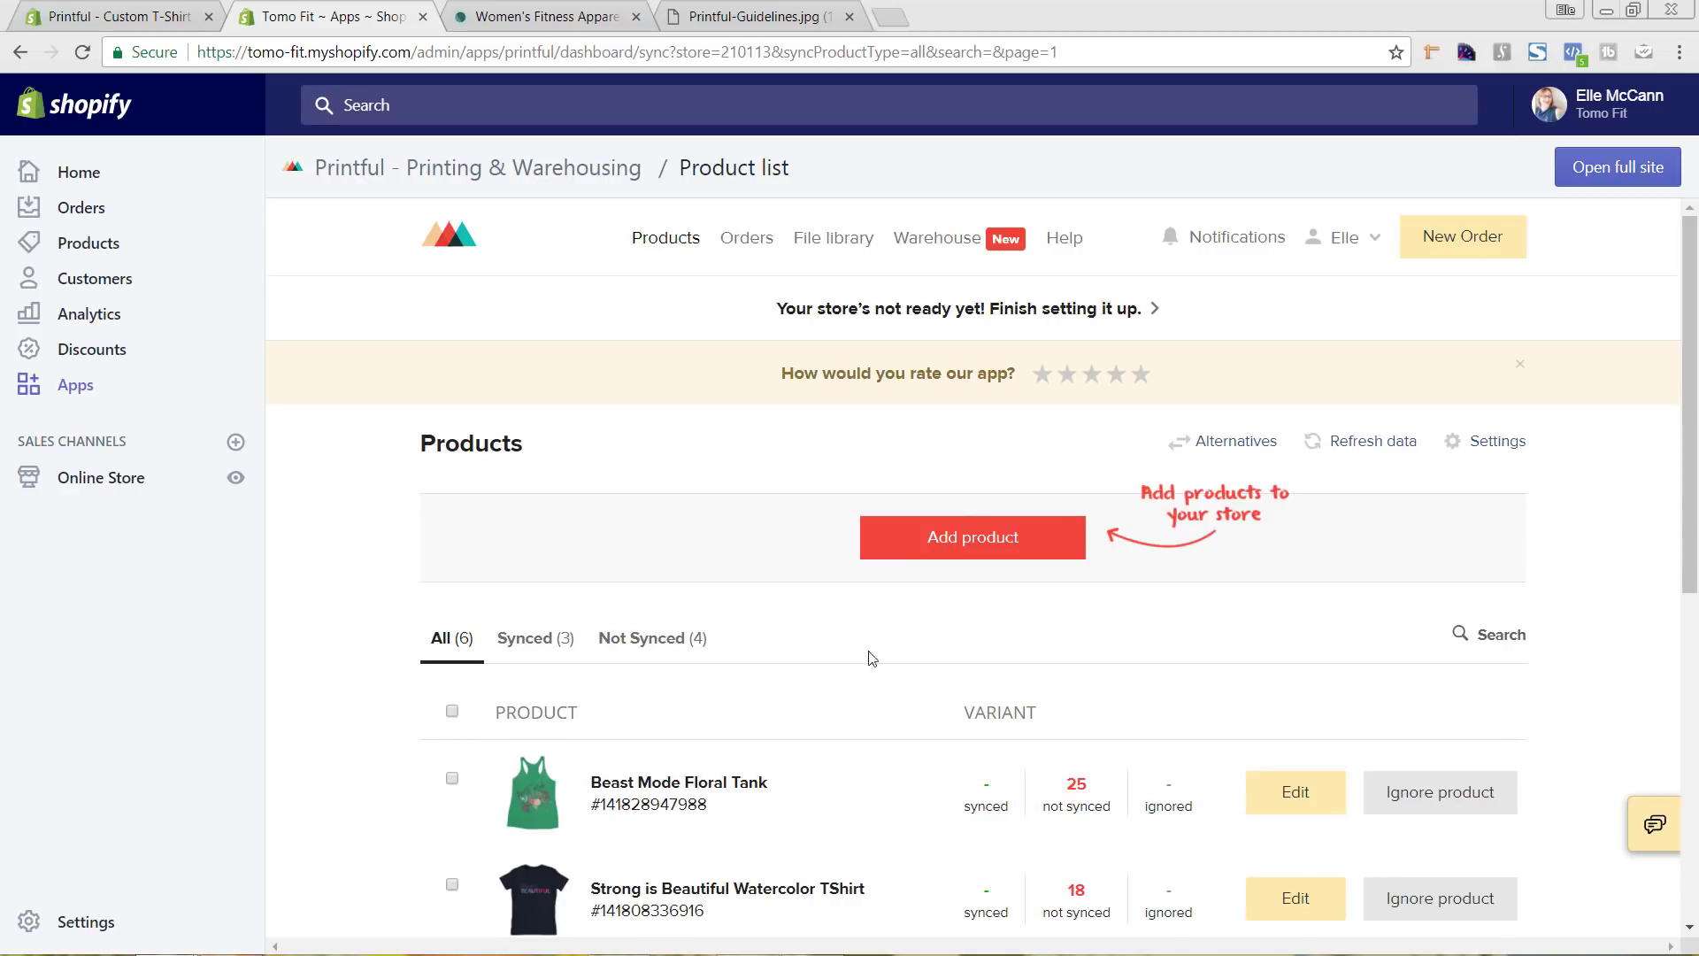
pyautogui.scroll(-1, 903, 642)
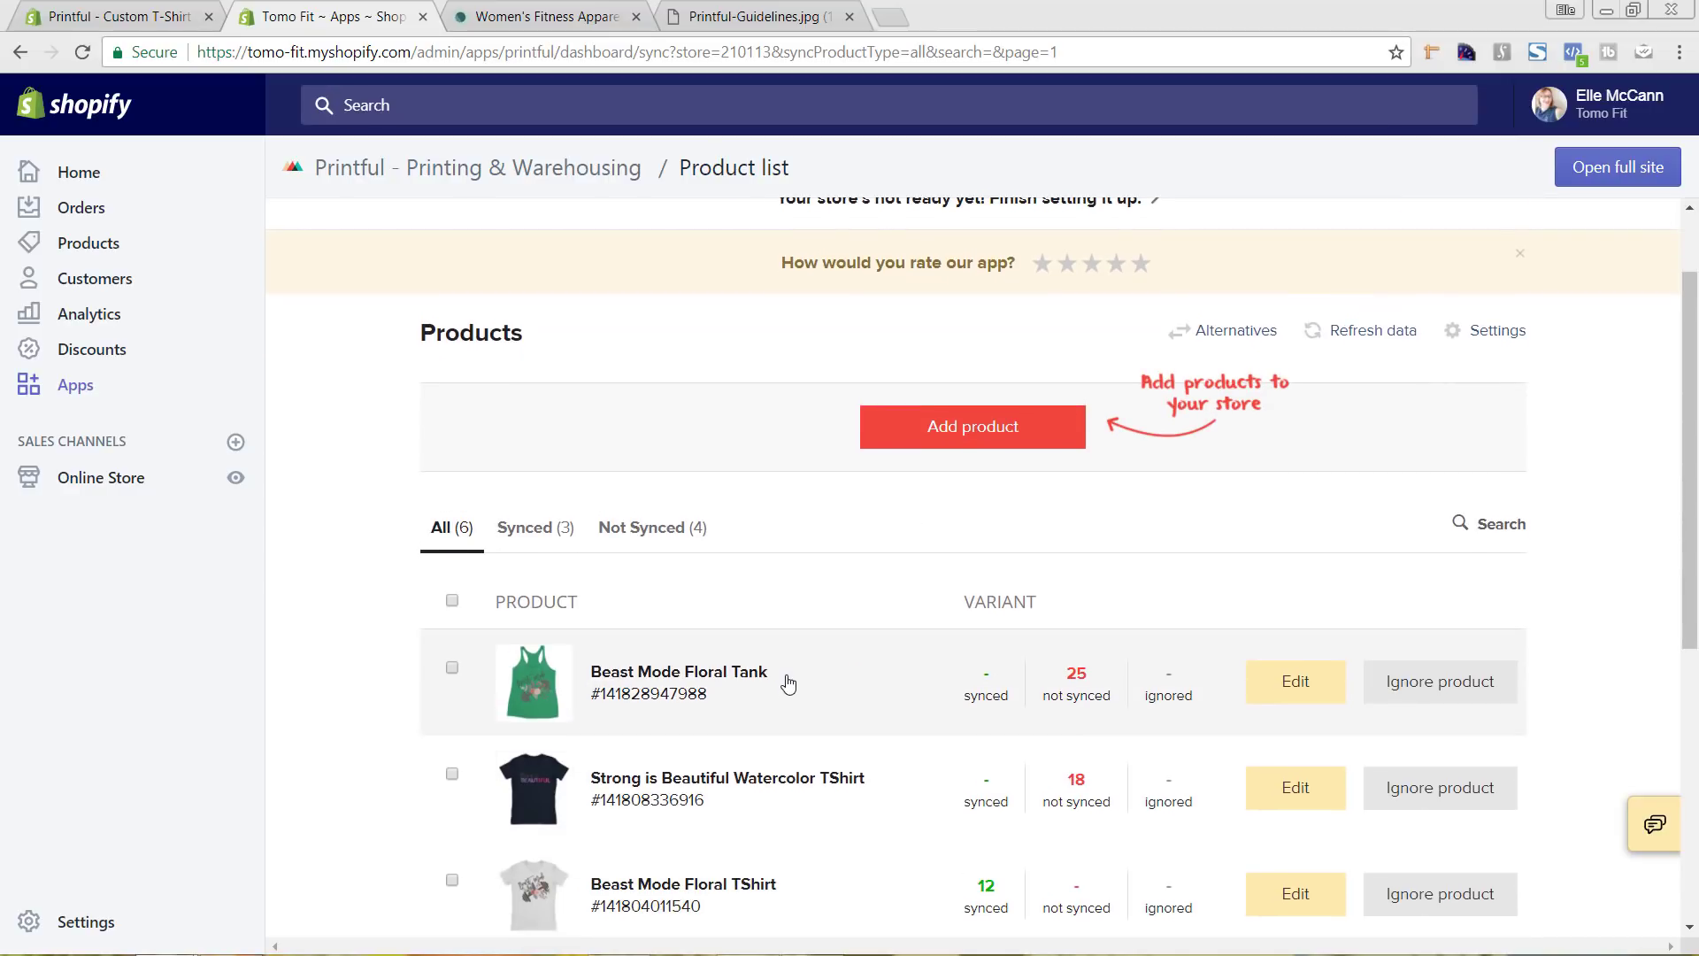
pyautogui.scroll(1, 868, 677)
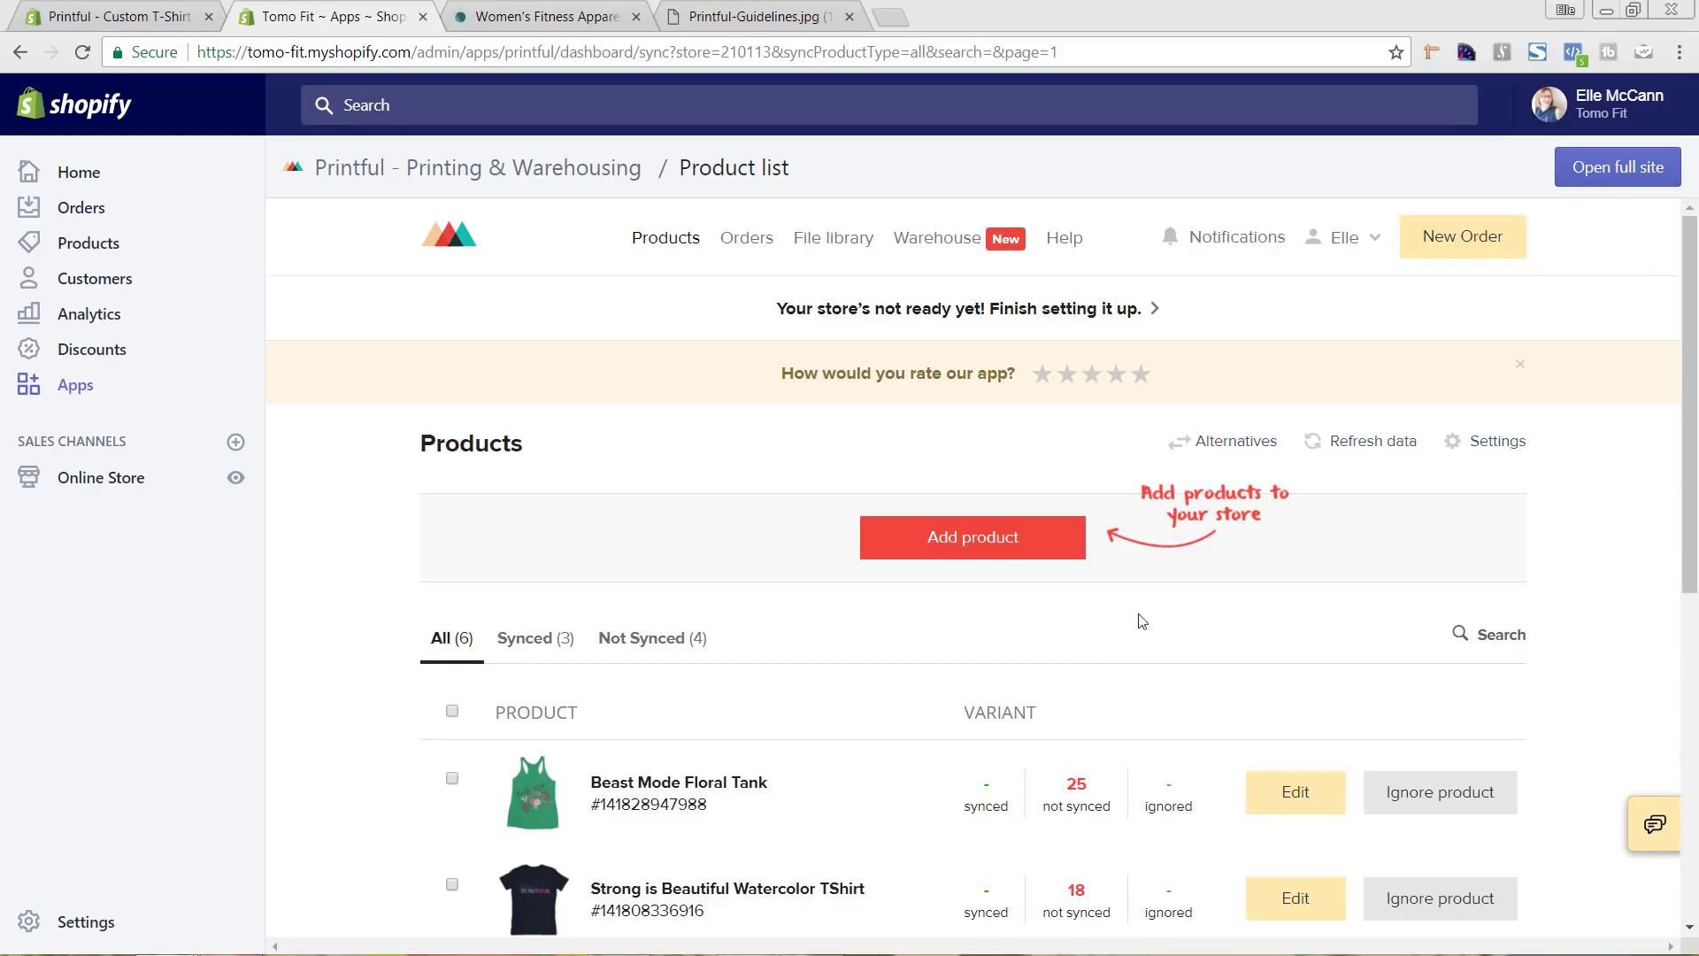
# Start adding a new product and choose the Next Level 6733 Ladies' Triblend Racerback Tank from the women's tank tops
pyautogui.click(965, 549)
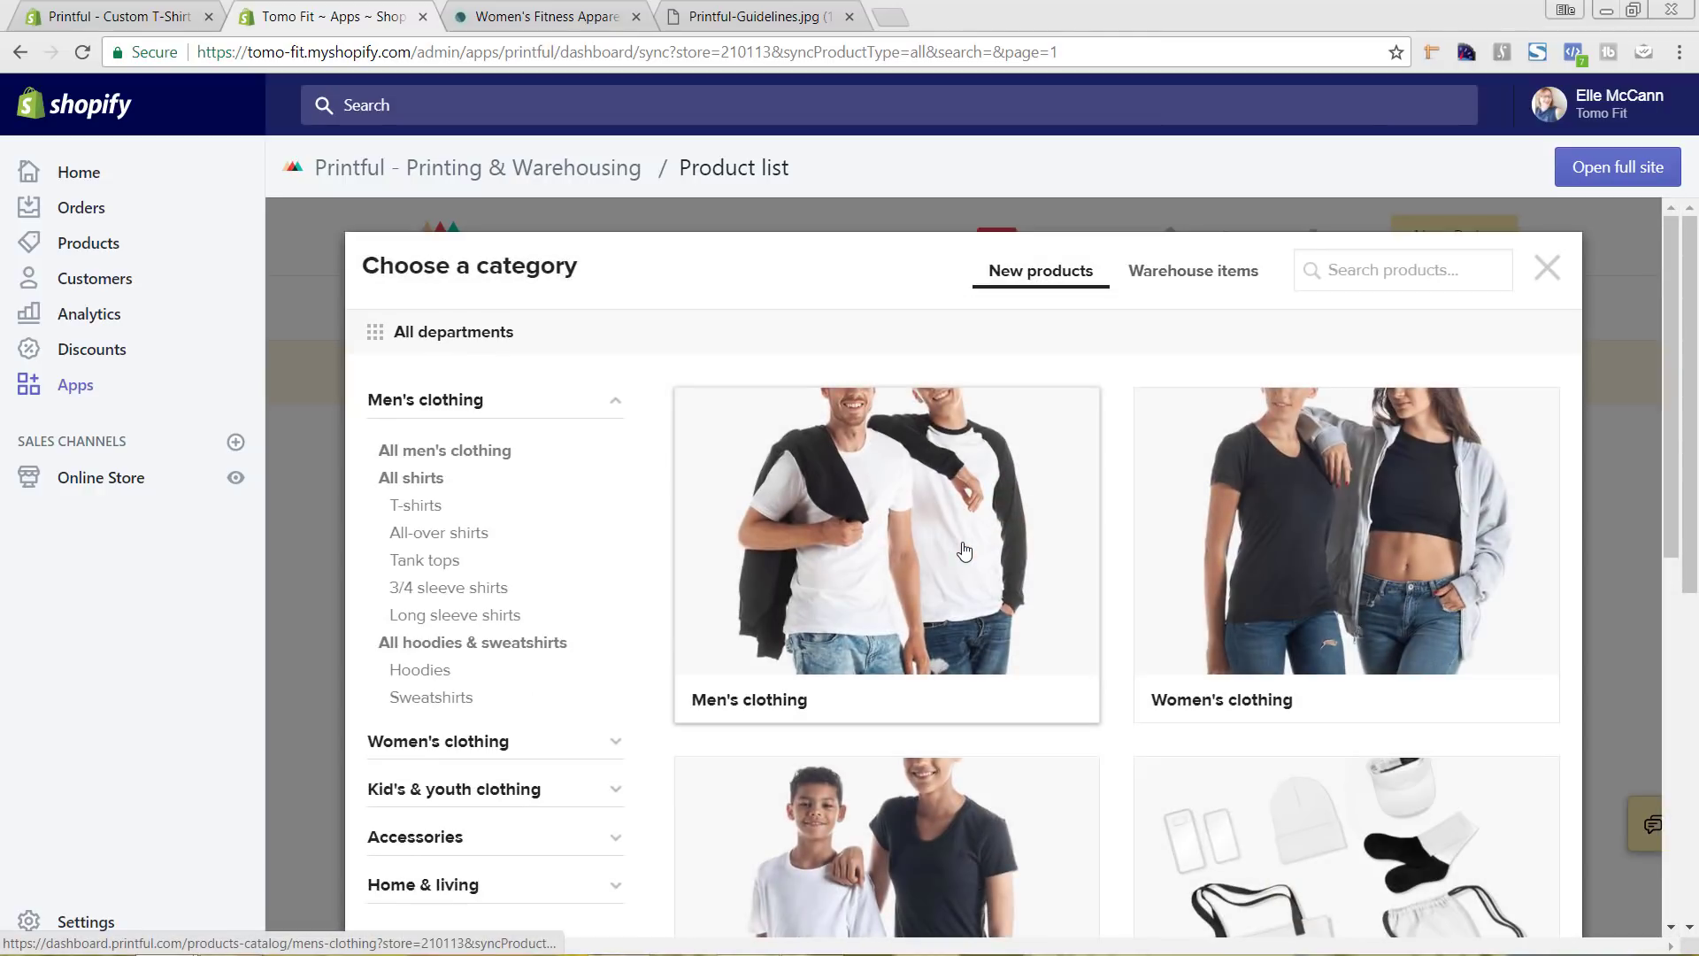
pyautogui.click(1310, 537)
pyautogui.scroll(-6, 1310, 537)
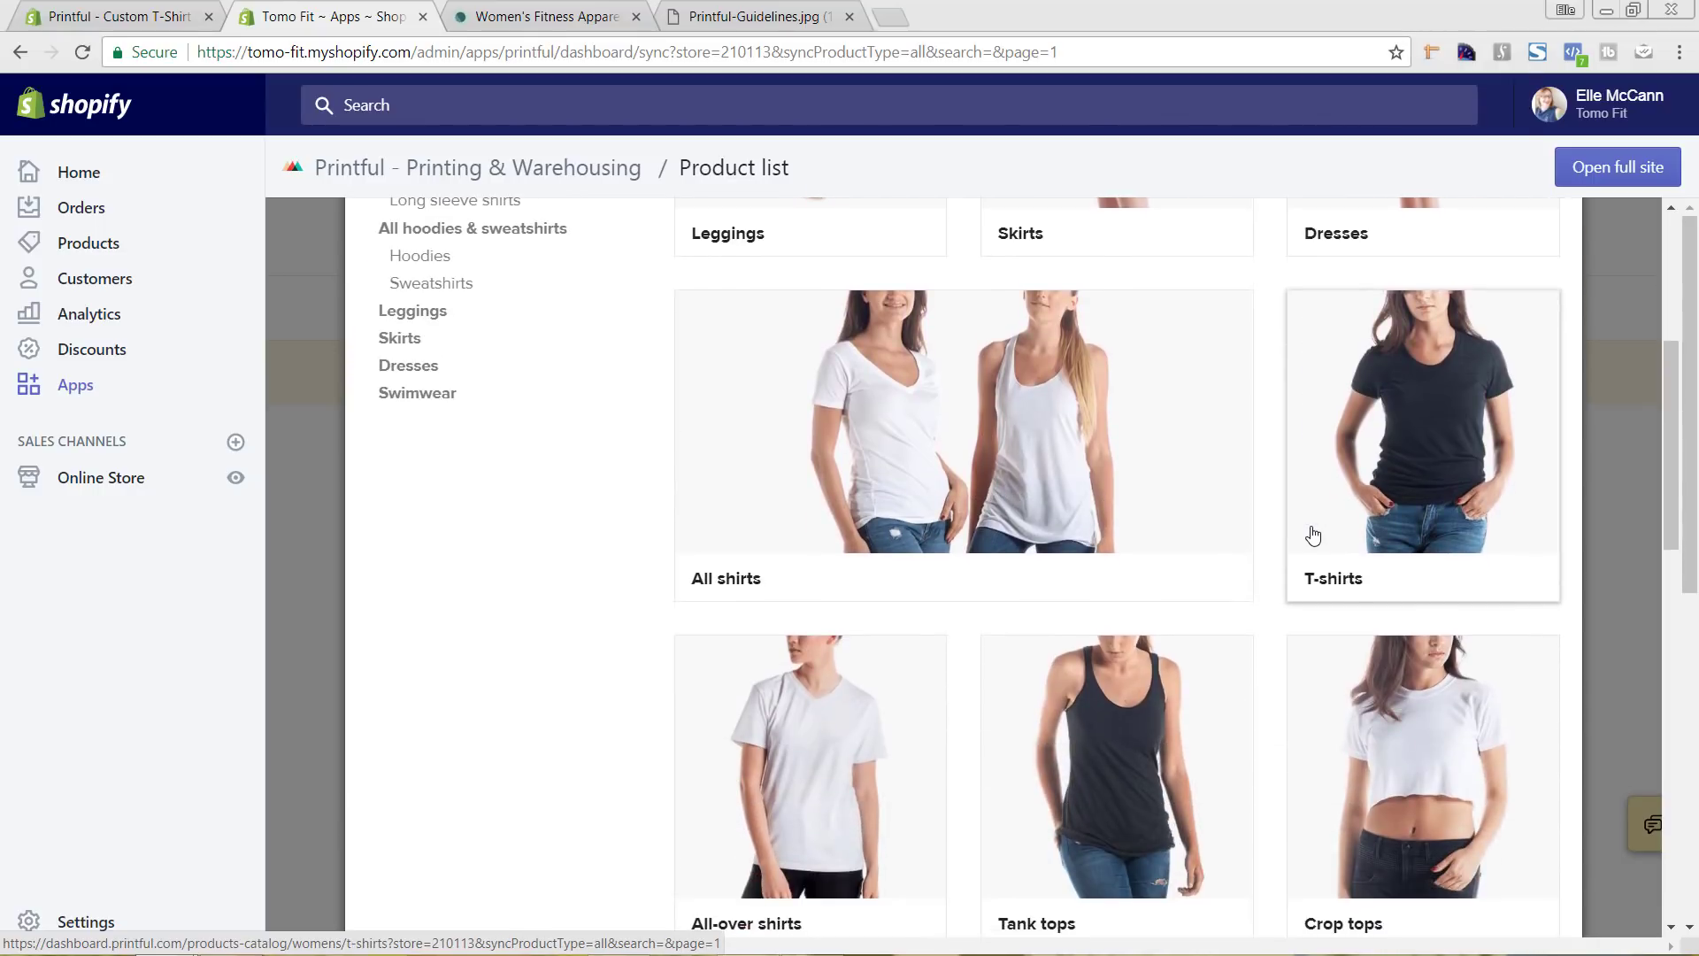
pyautogui.click(1091, 629)
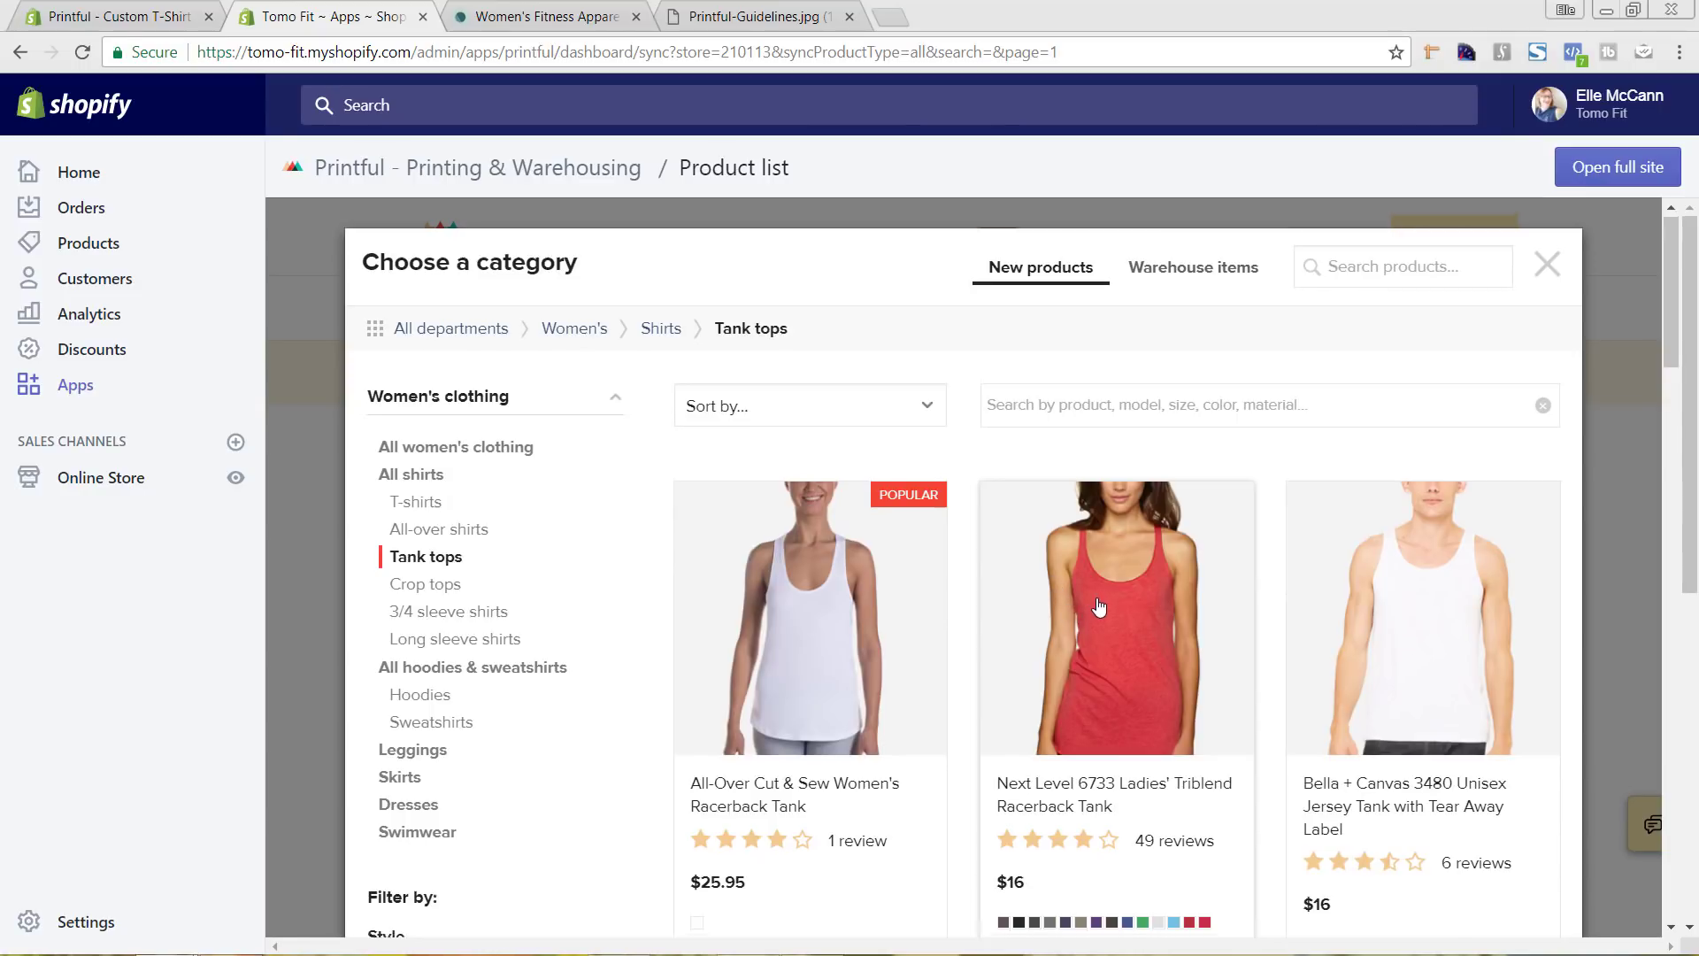
pyautogui.scroll(-7, 1239, 633)
pyautogui.scroll(8, 1263, 625)
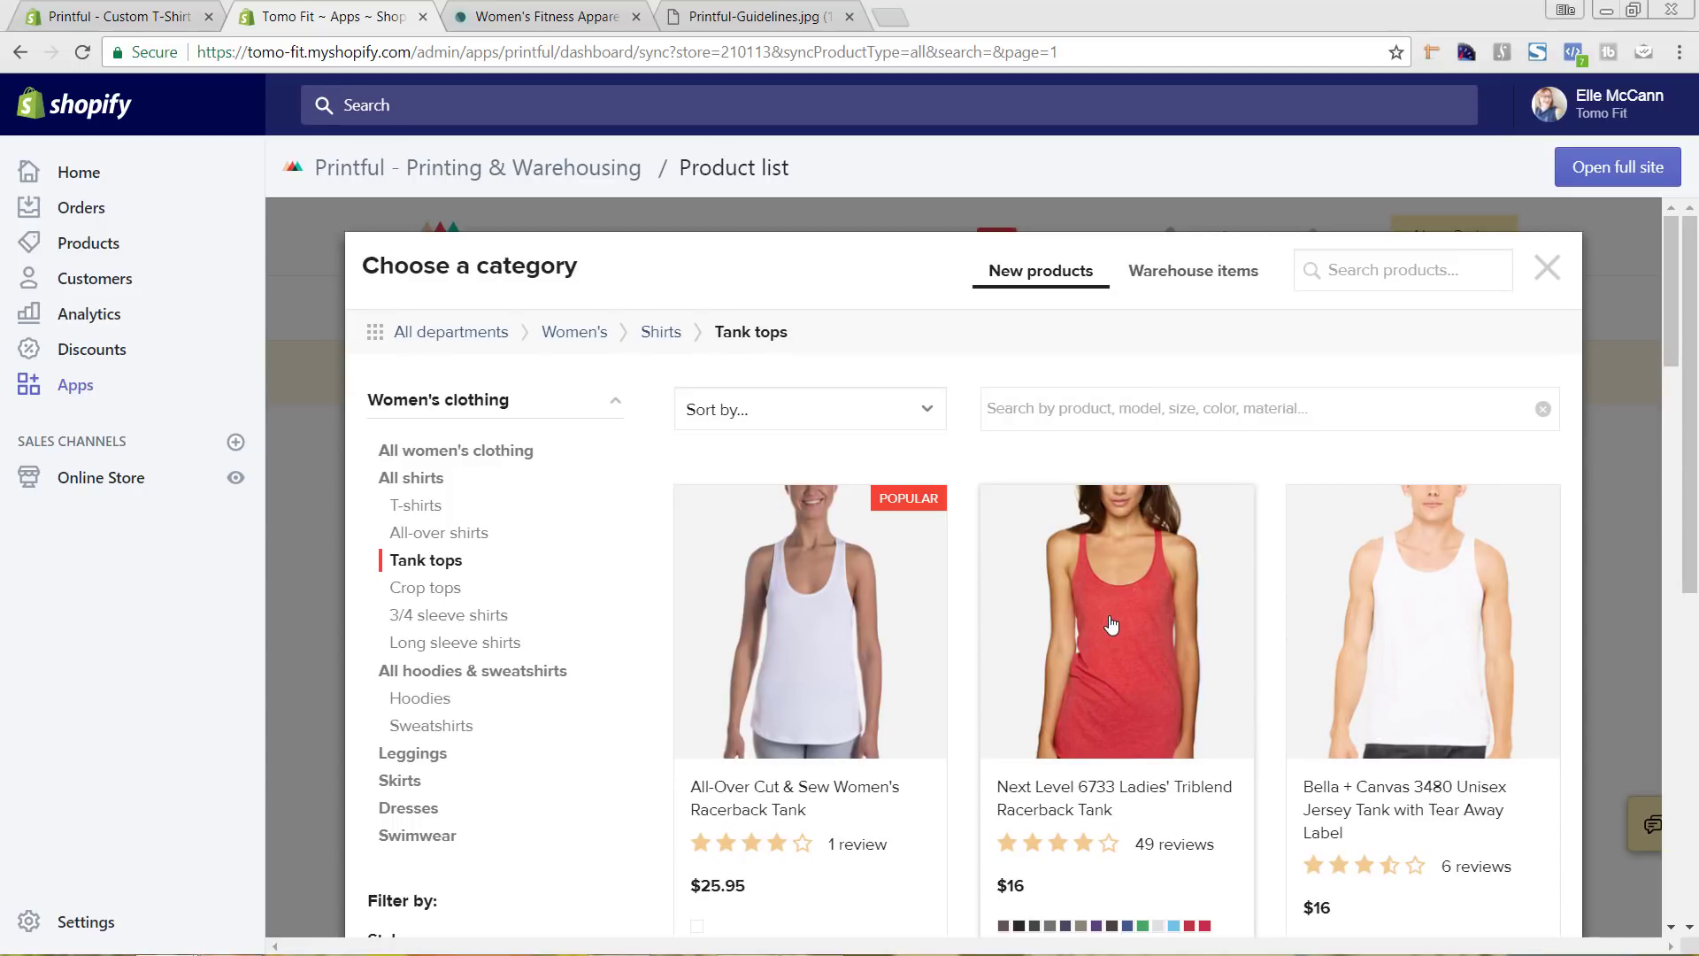
pyautogui.click(1113, 626)
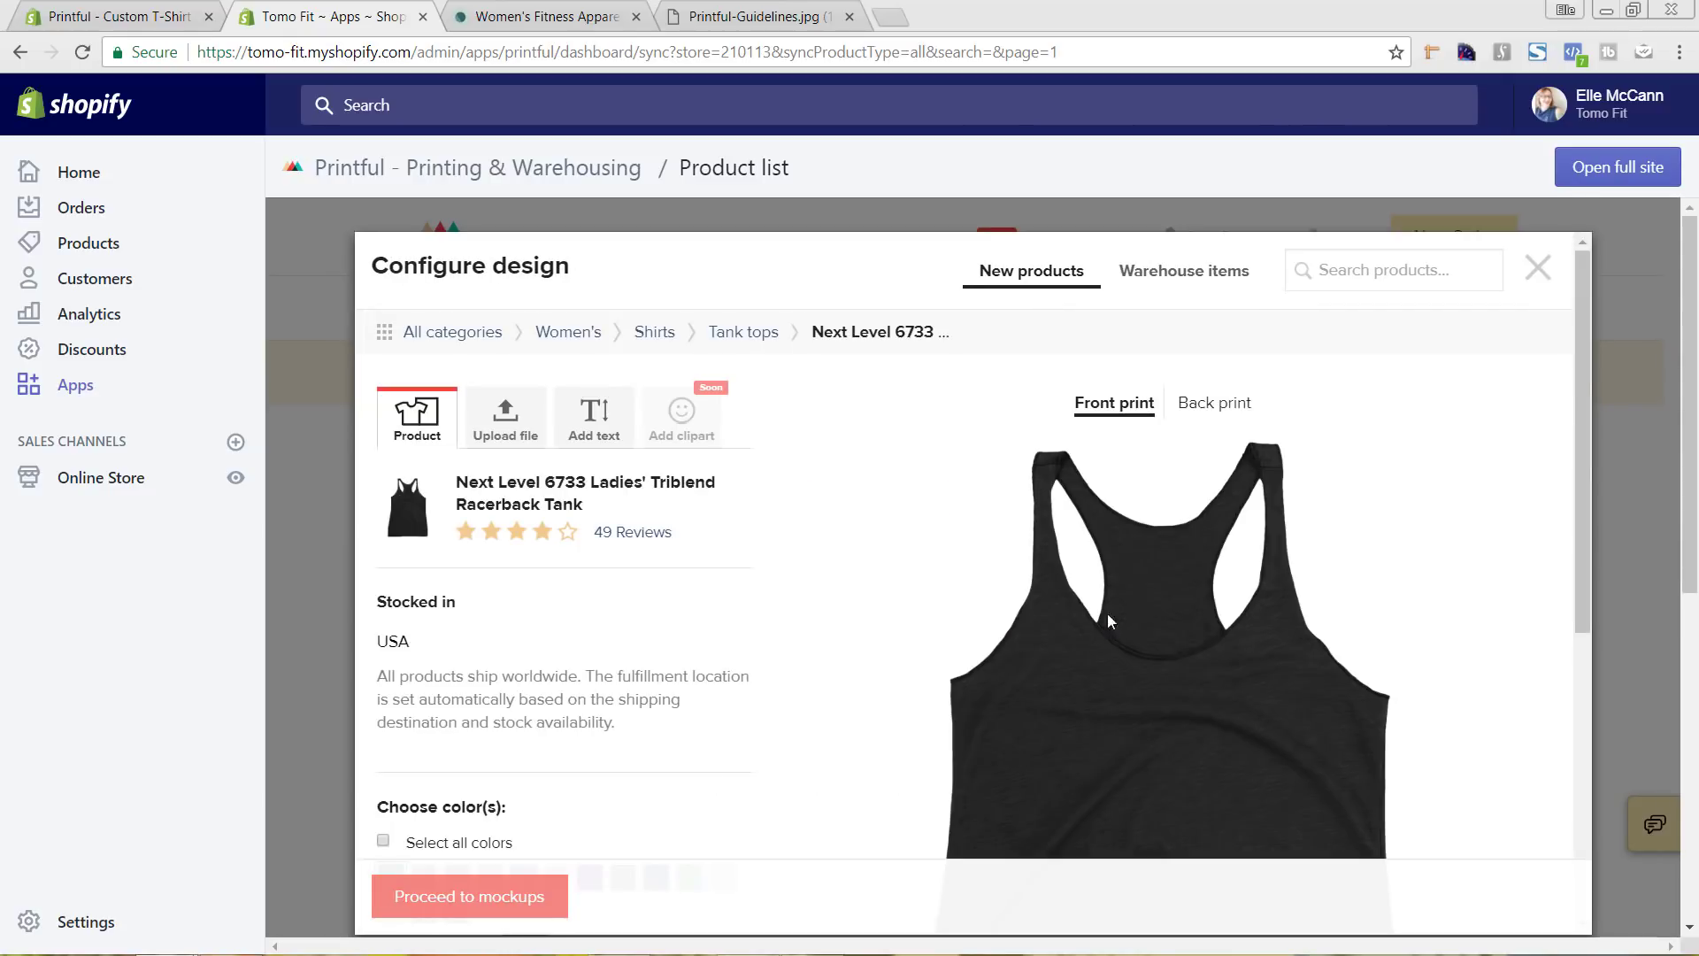
# Select the tank colors Premium Heather, Venetian Grey, Heather White and Envy, and deselect Vintage Black
pyautogui.scroll(-3, 525, 581)
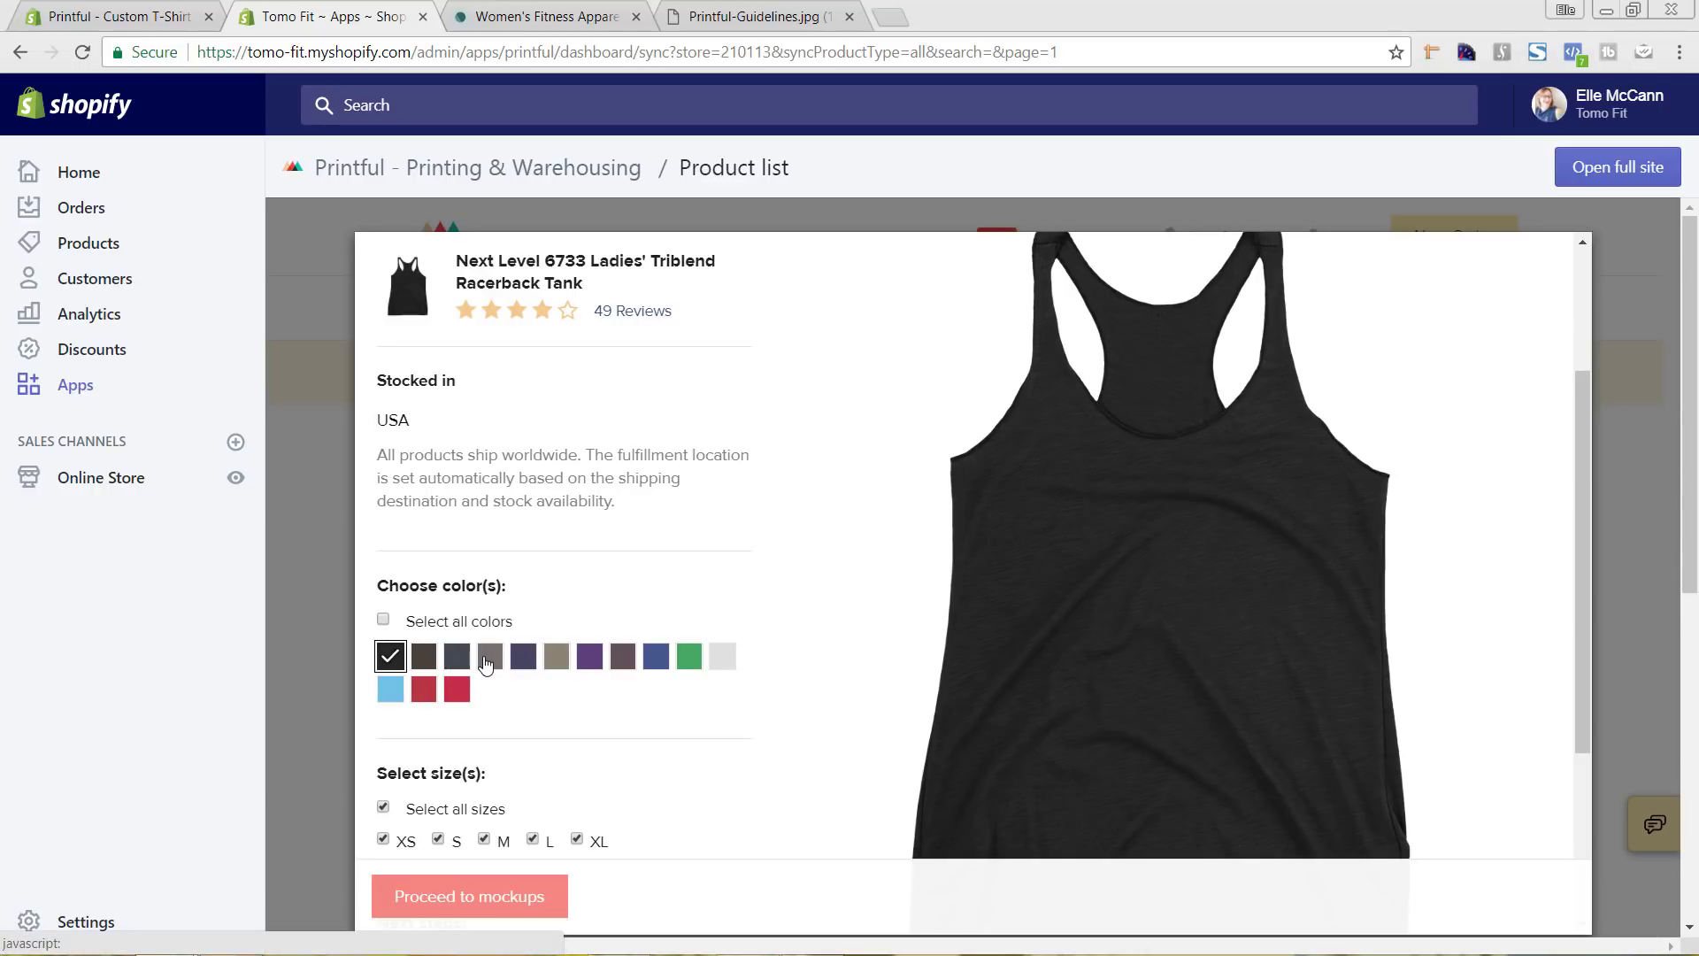
pyautogui.click(485, 664)
pyautogui.click(390, 658)
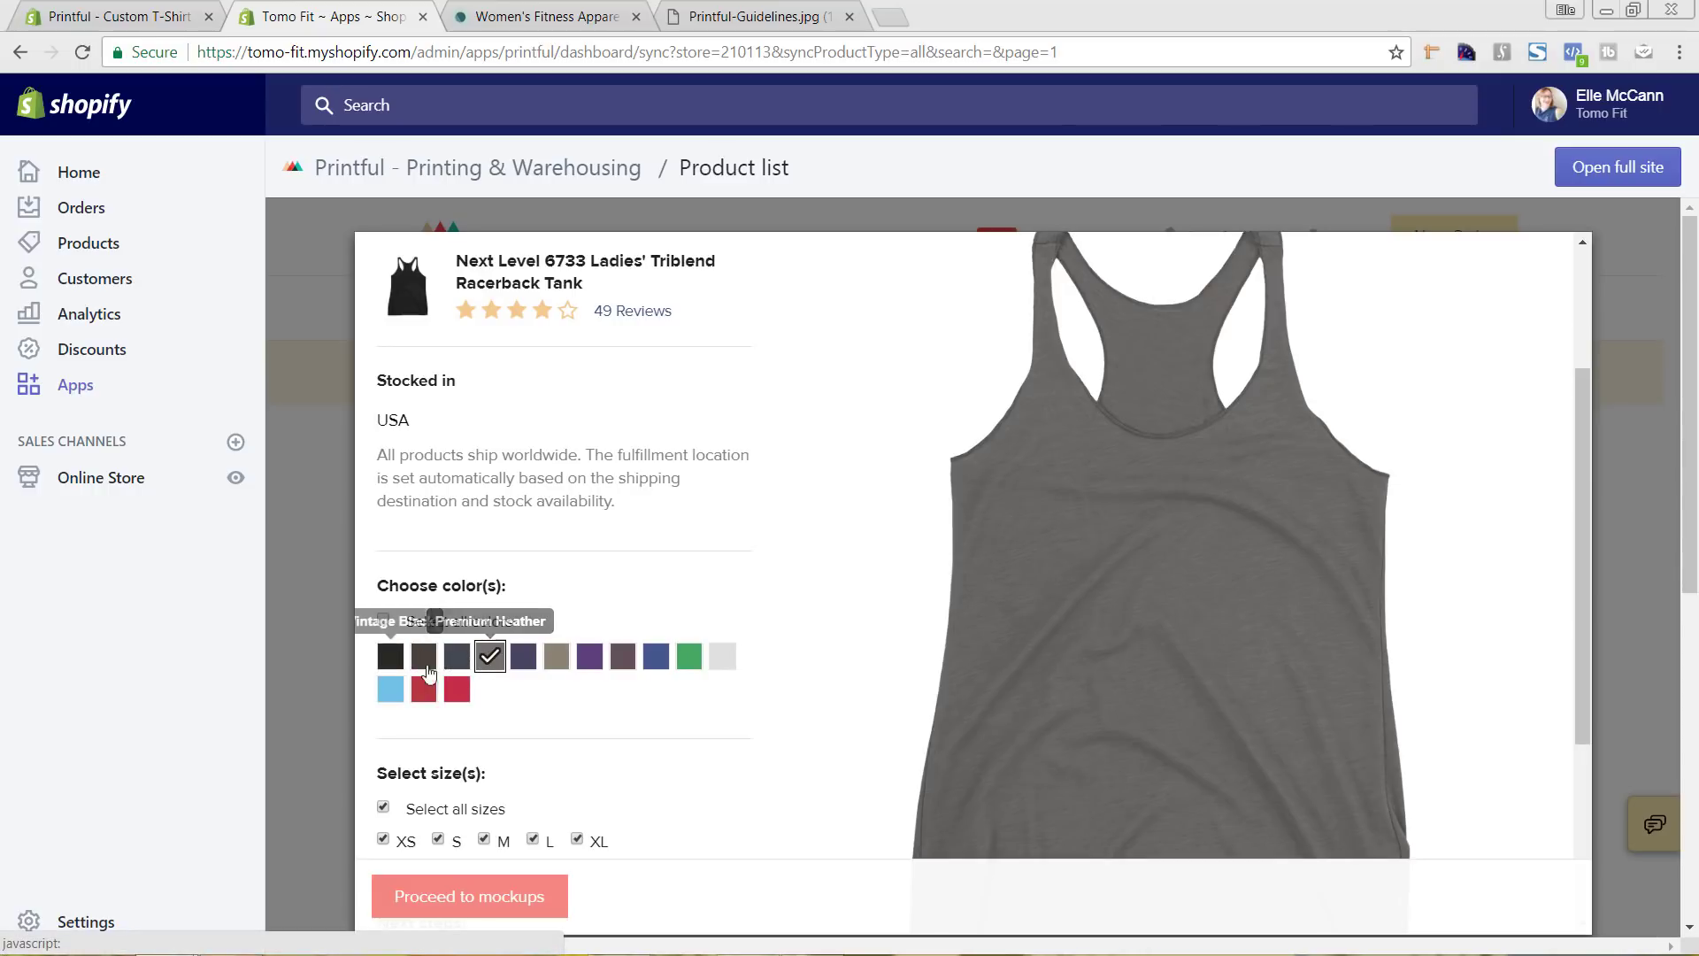
pyautogui.click(558, 658)
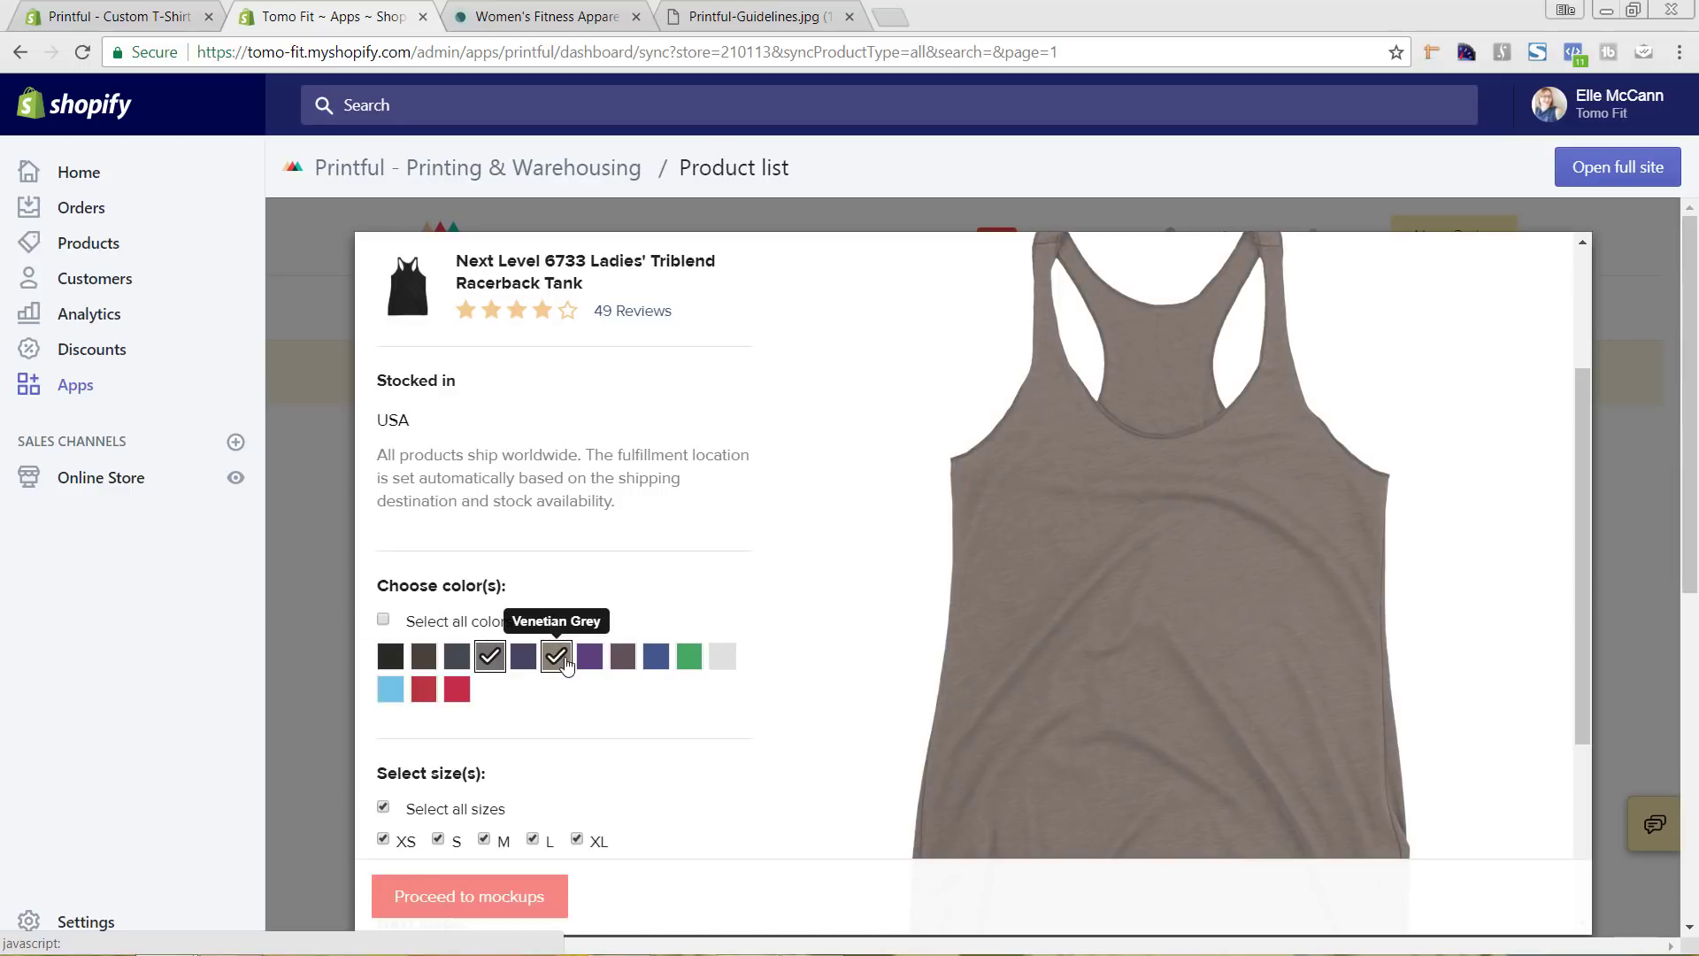
pyautogui.click(722, 658)
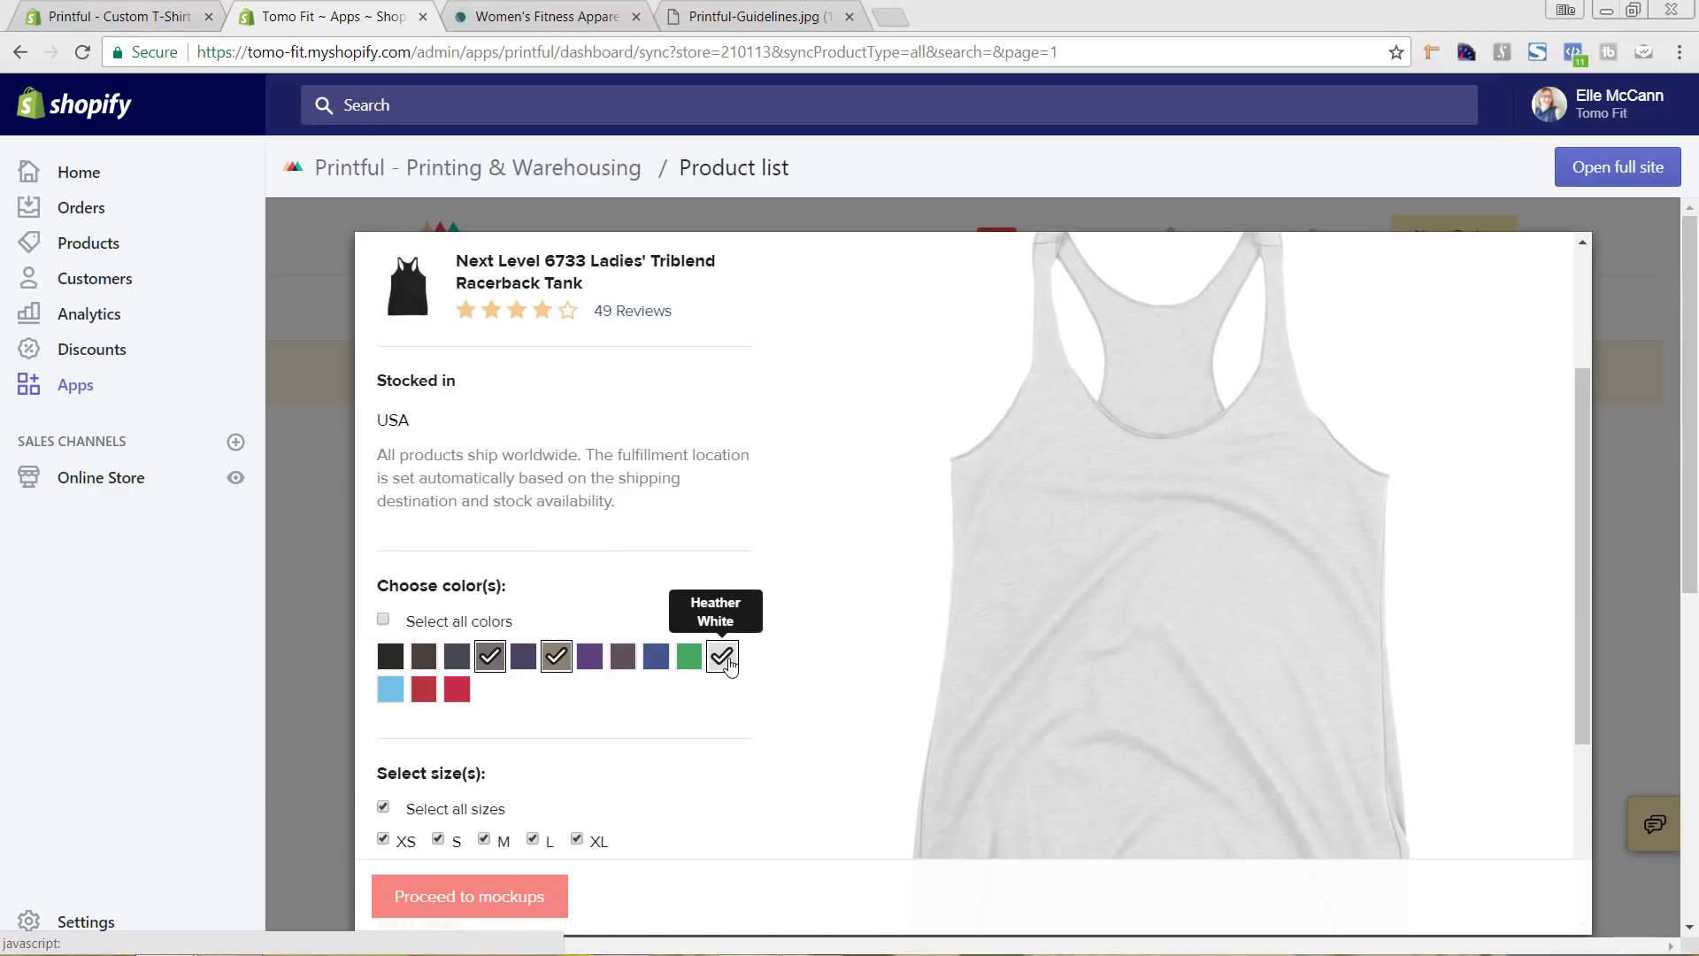
pyautogui.scroll(-3, 673, 673)
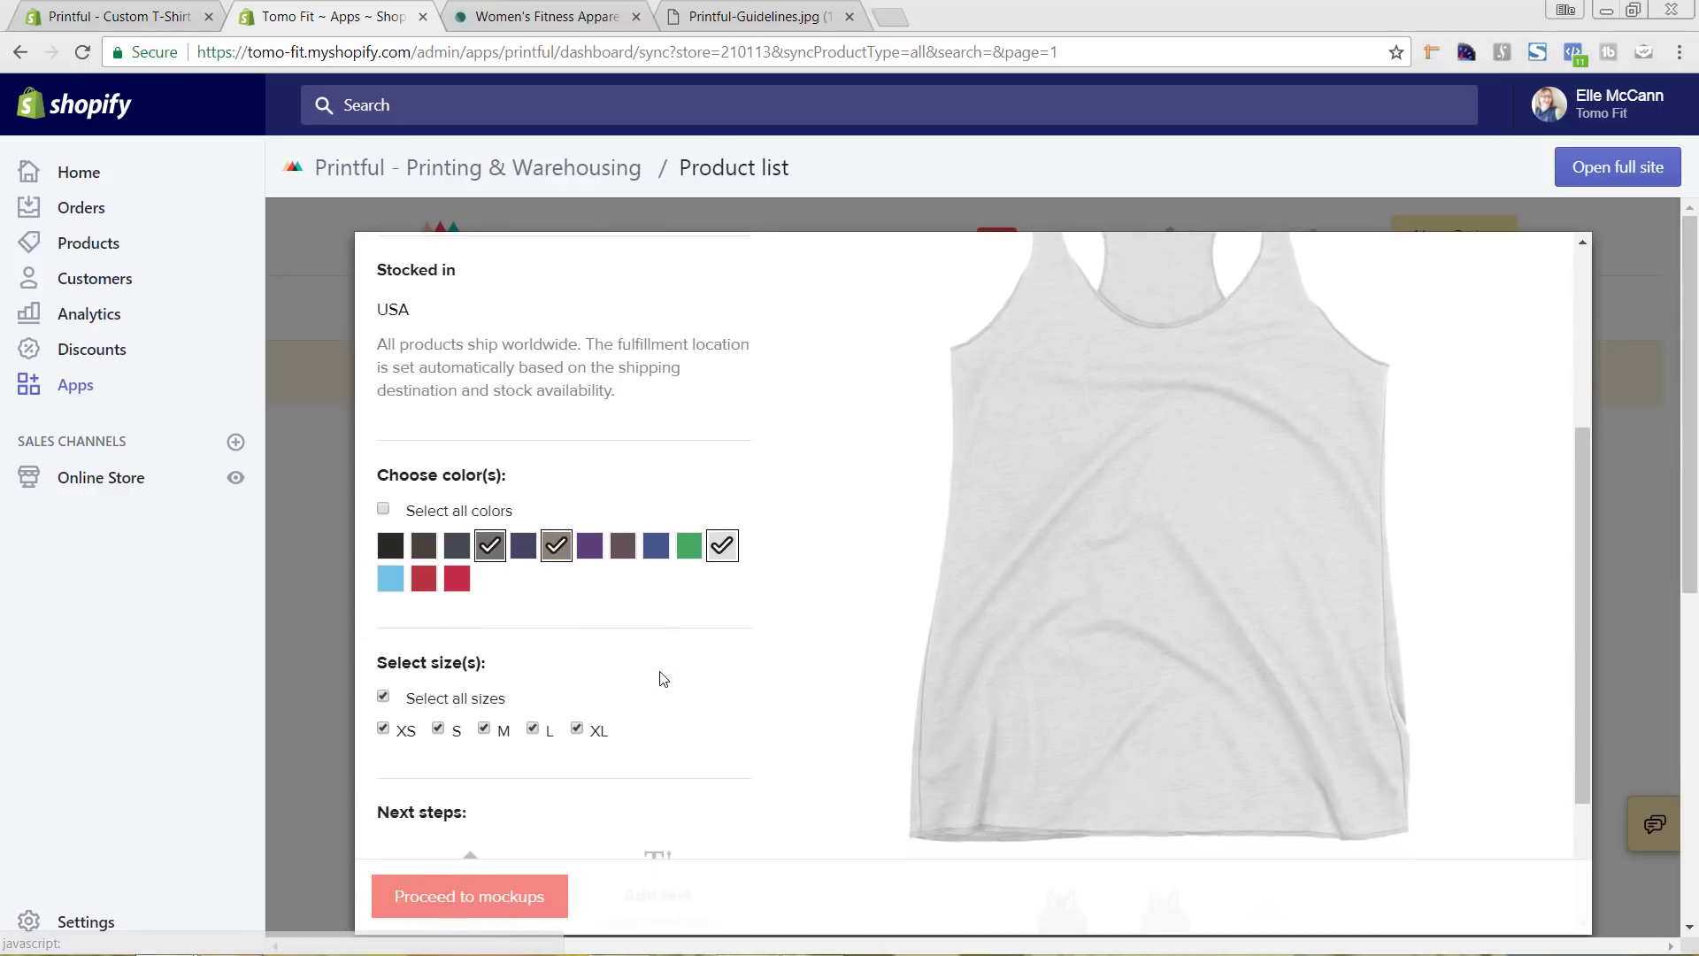
pyautogui.scroll(-1, 649, 615)
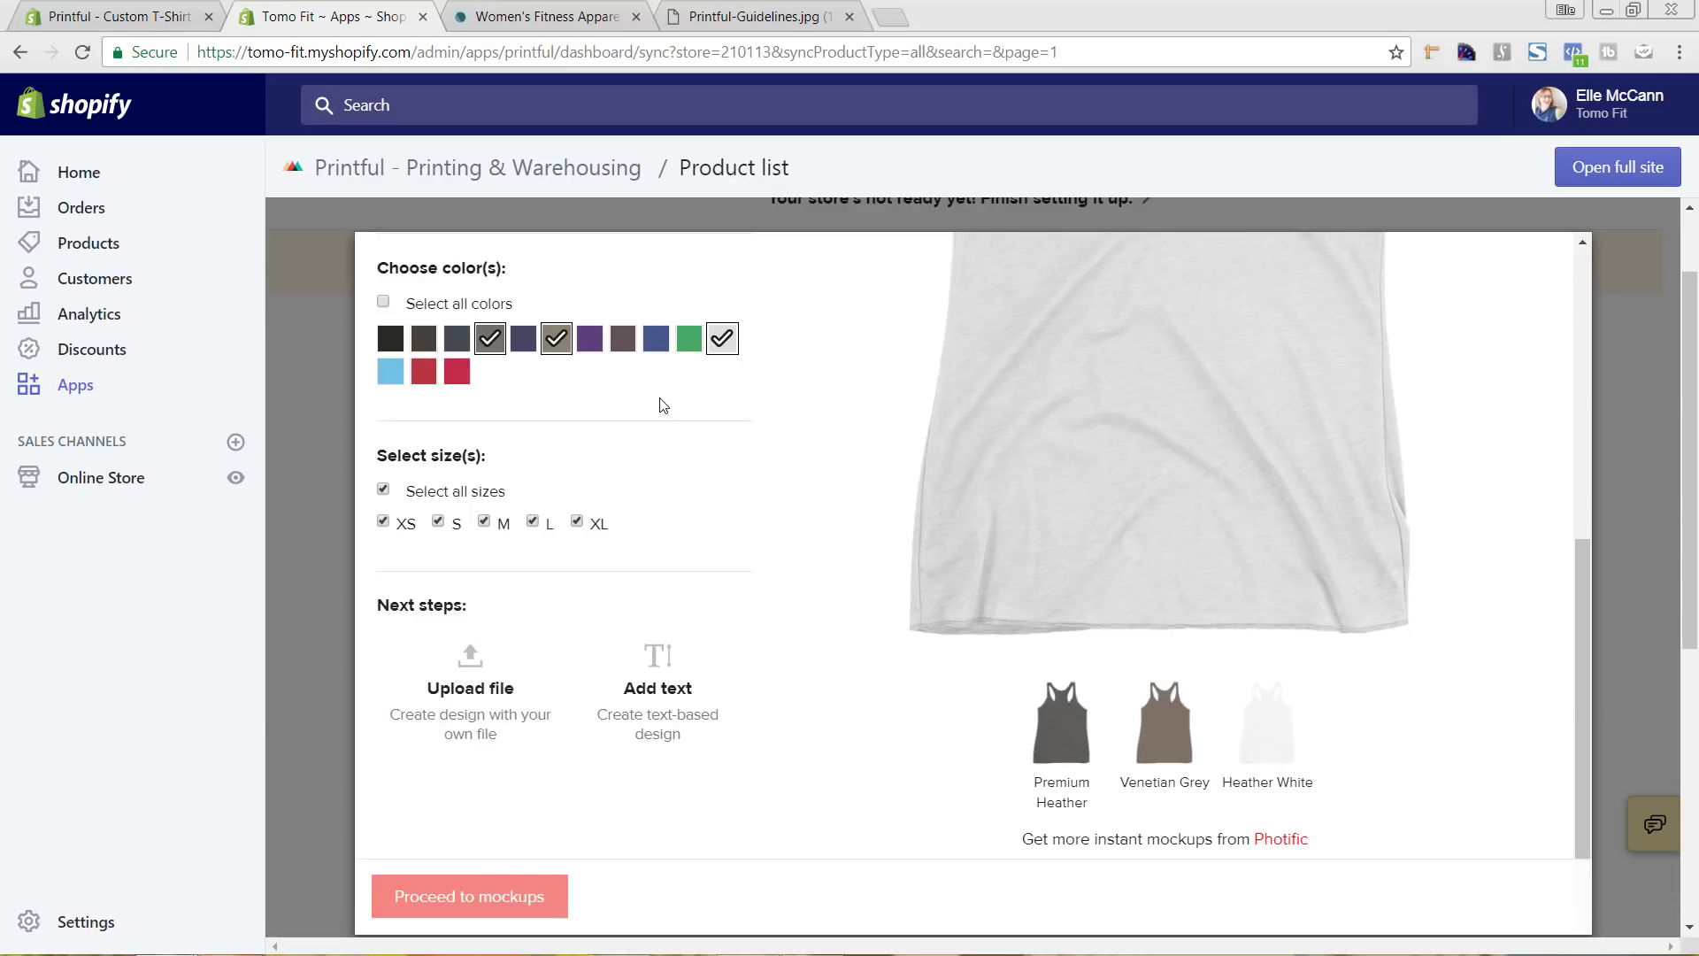
pyautogui.click(691, 351)
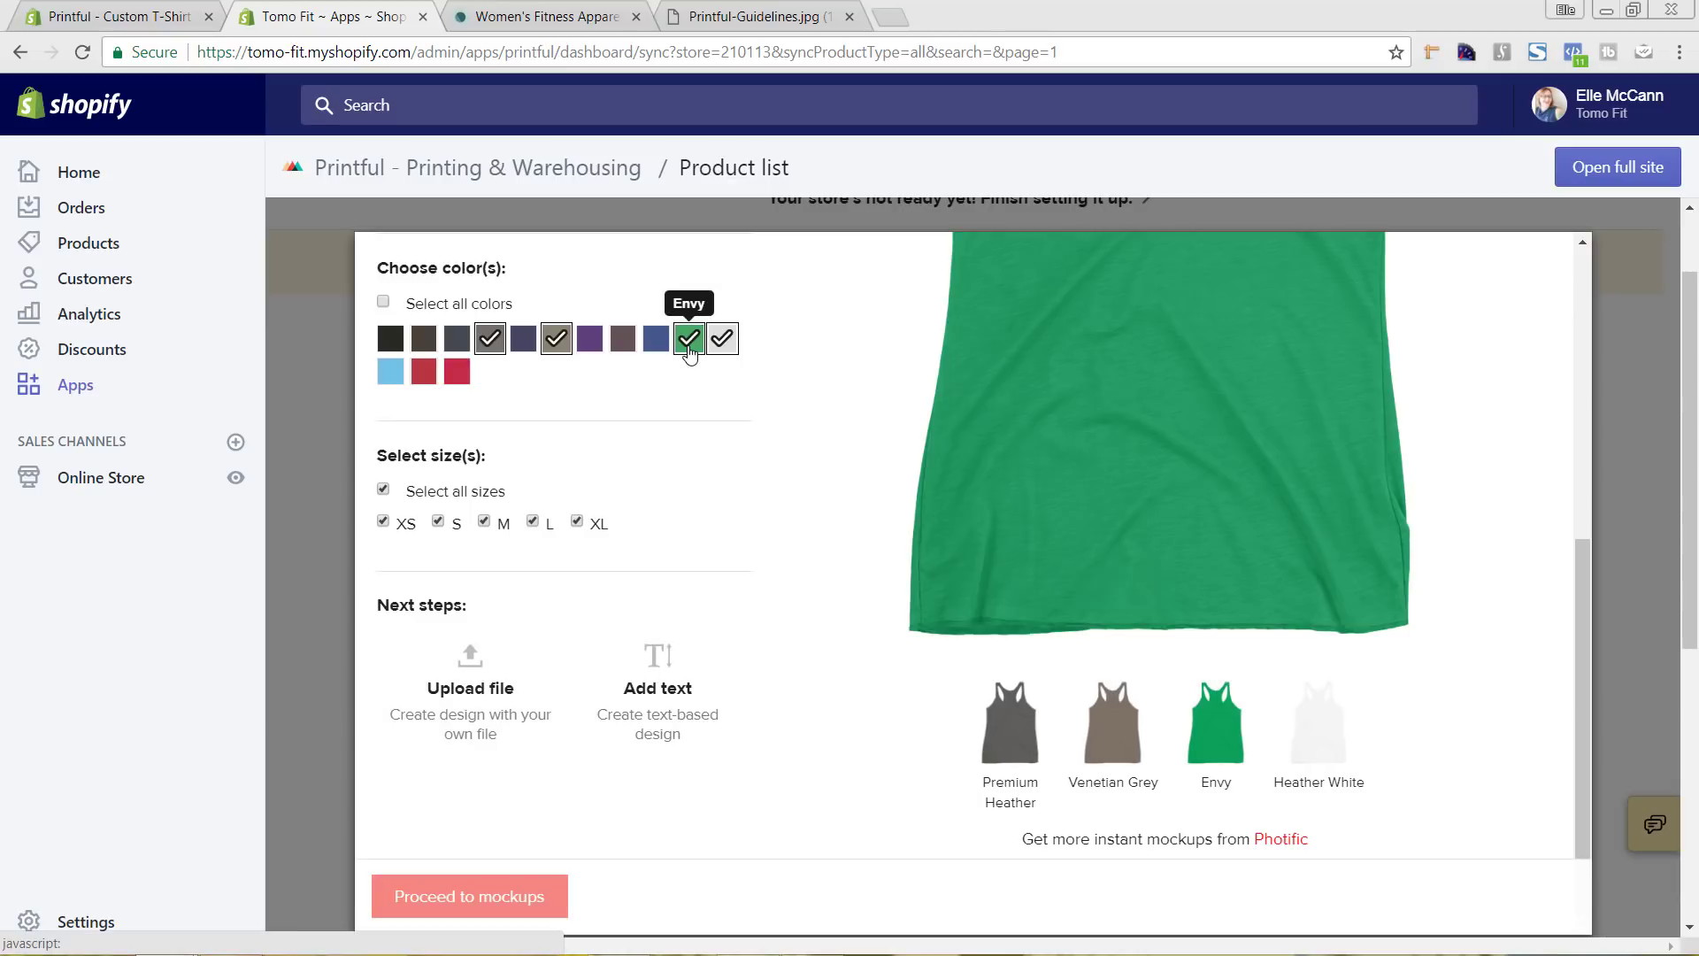
# Upload Floral-Hustle-Muscle-Print-Ready to the store's file library and choose it as the tank's front print
pyautogui.click(478, 699)
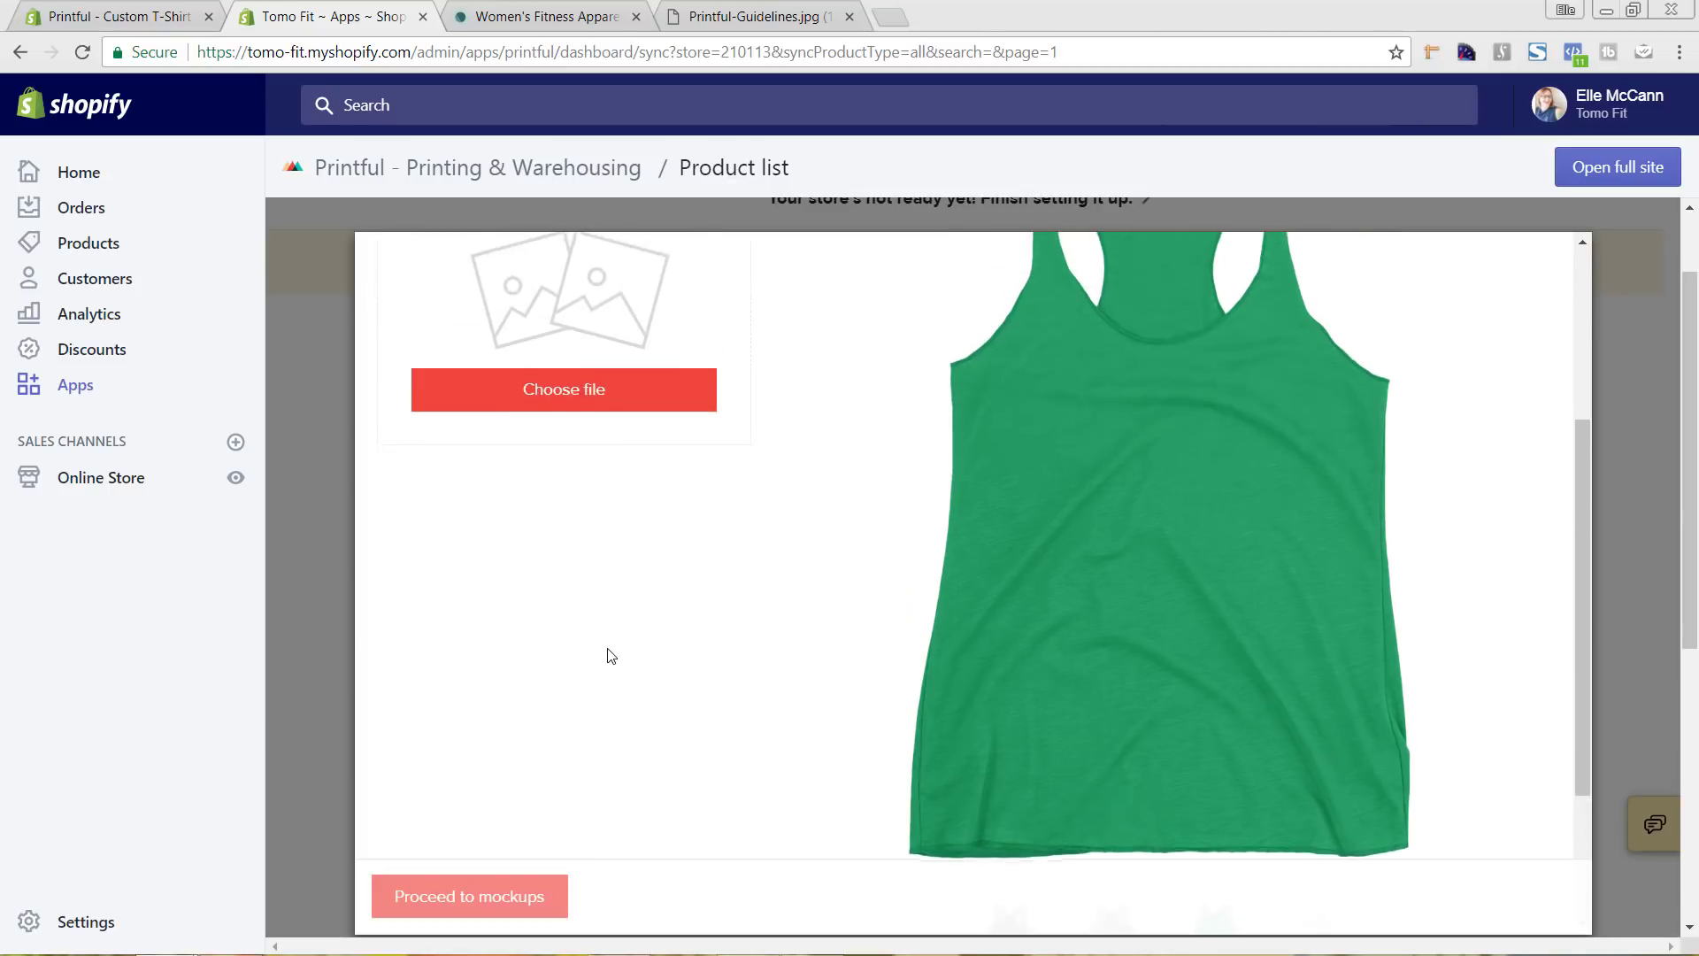
pyautogui.click(531, 706)
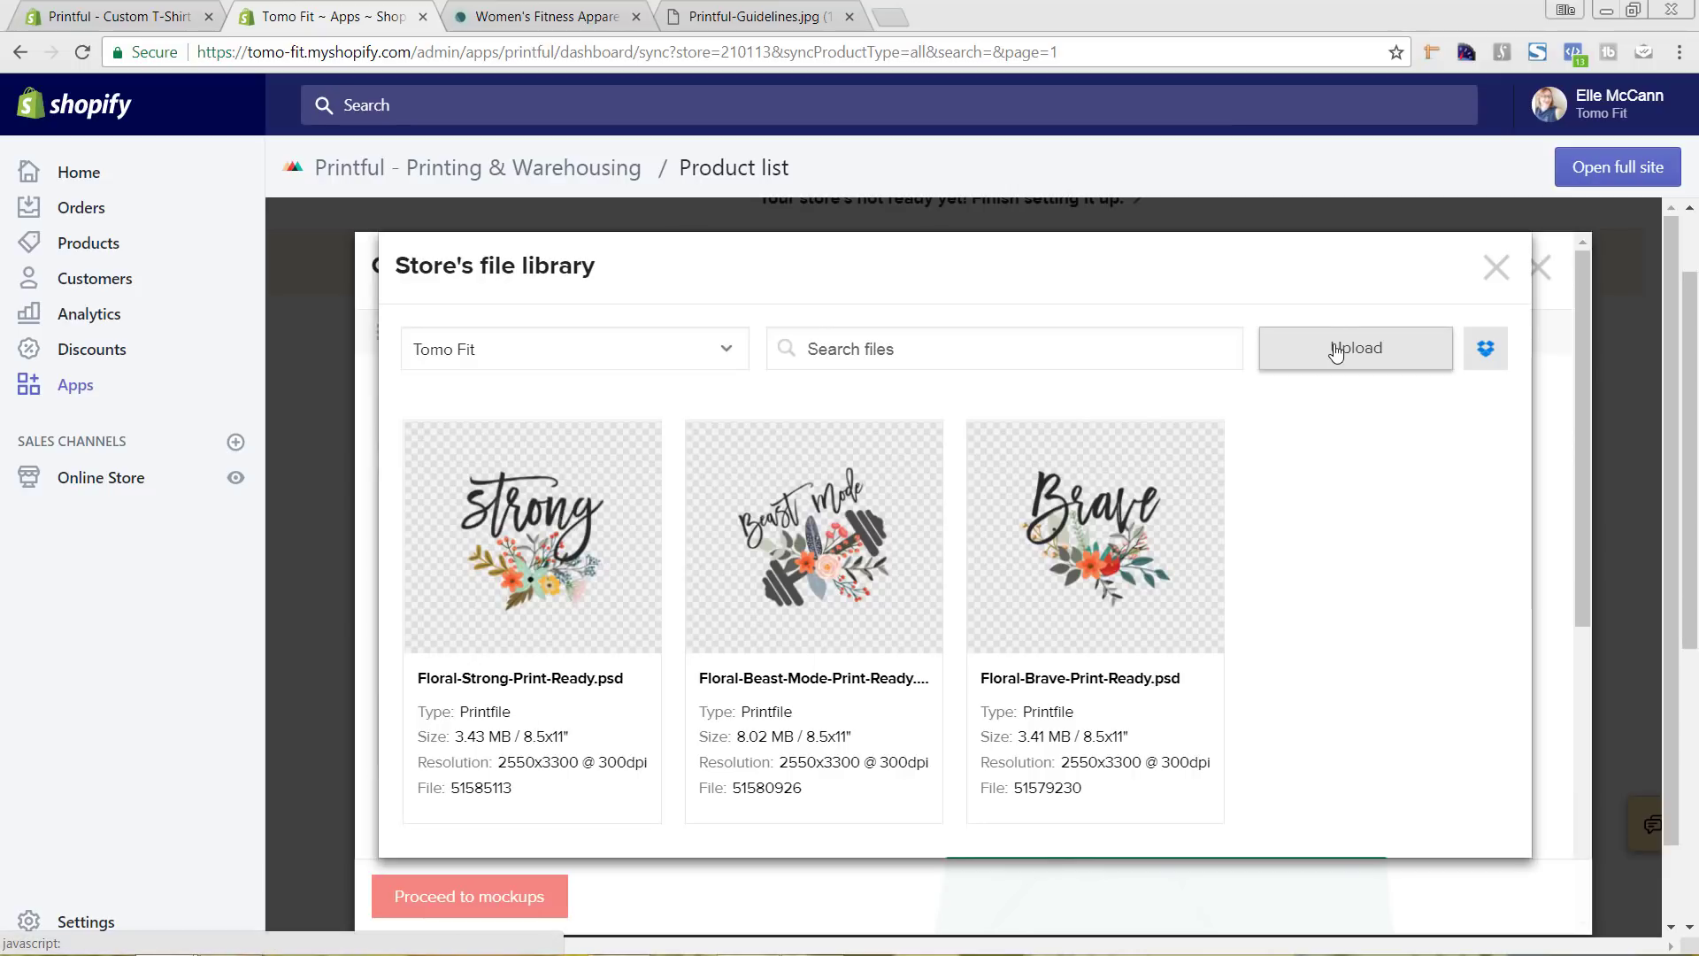
pyautogui.click(1337, 350)
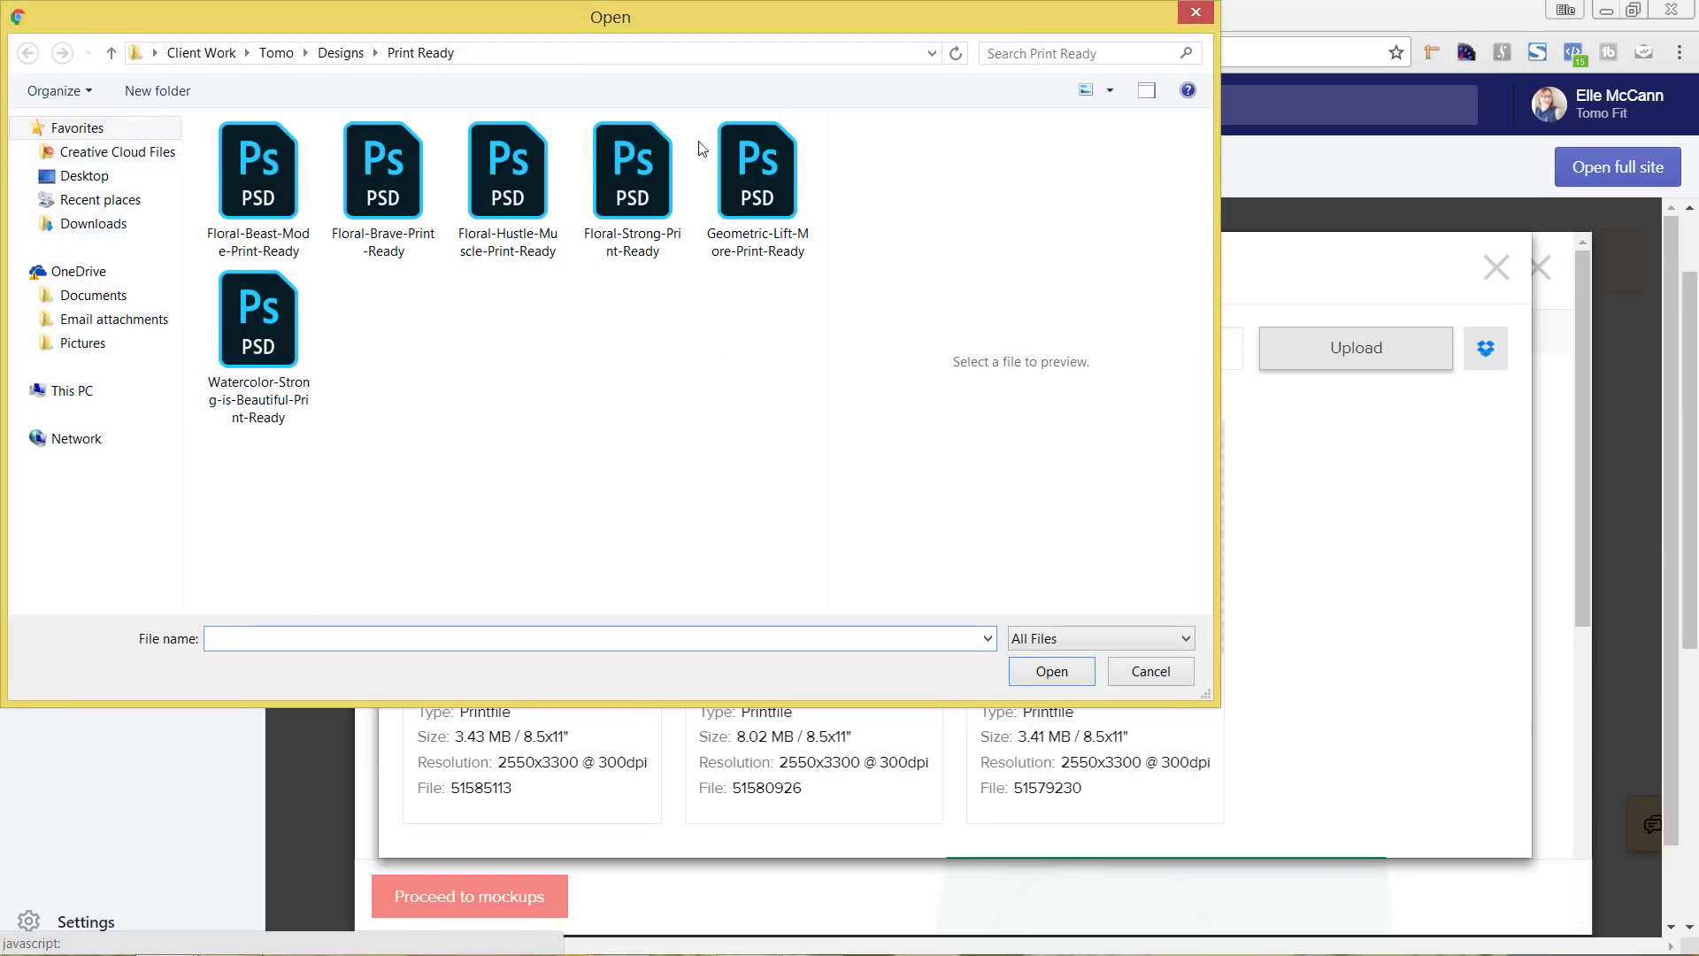
pyautogui.click(529, 156)
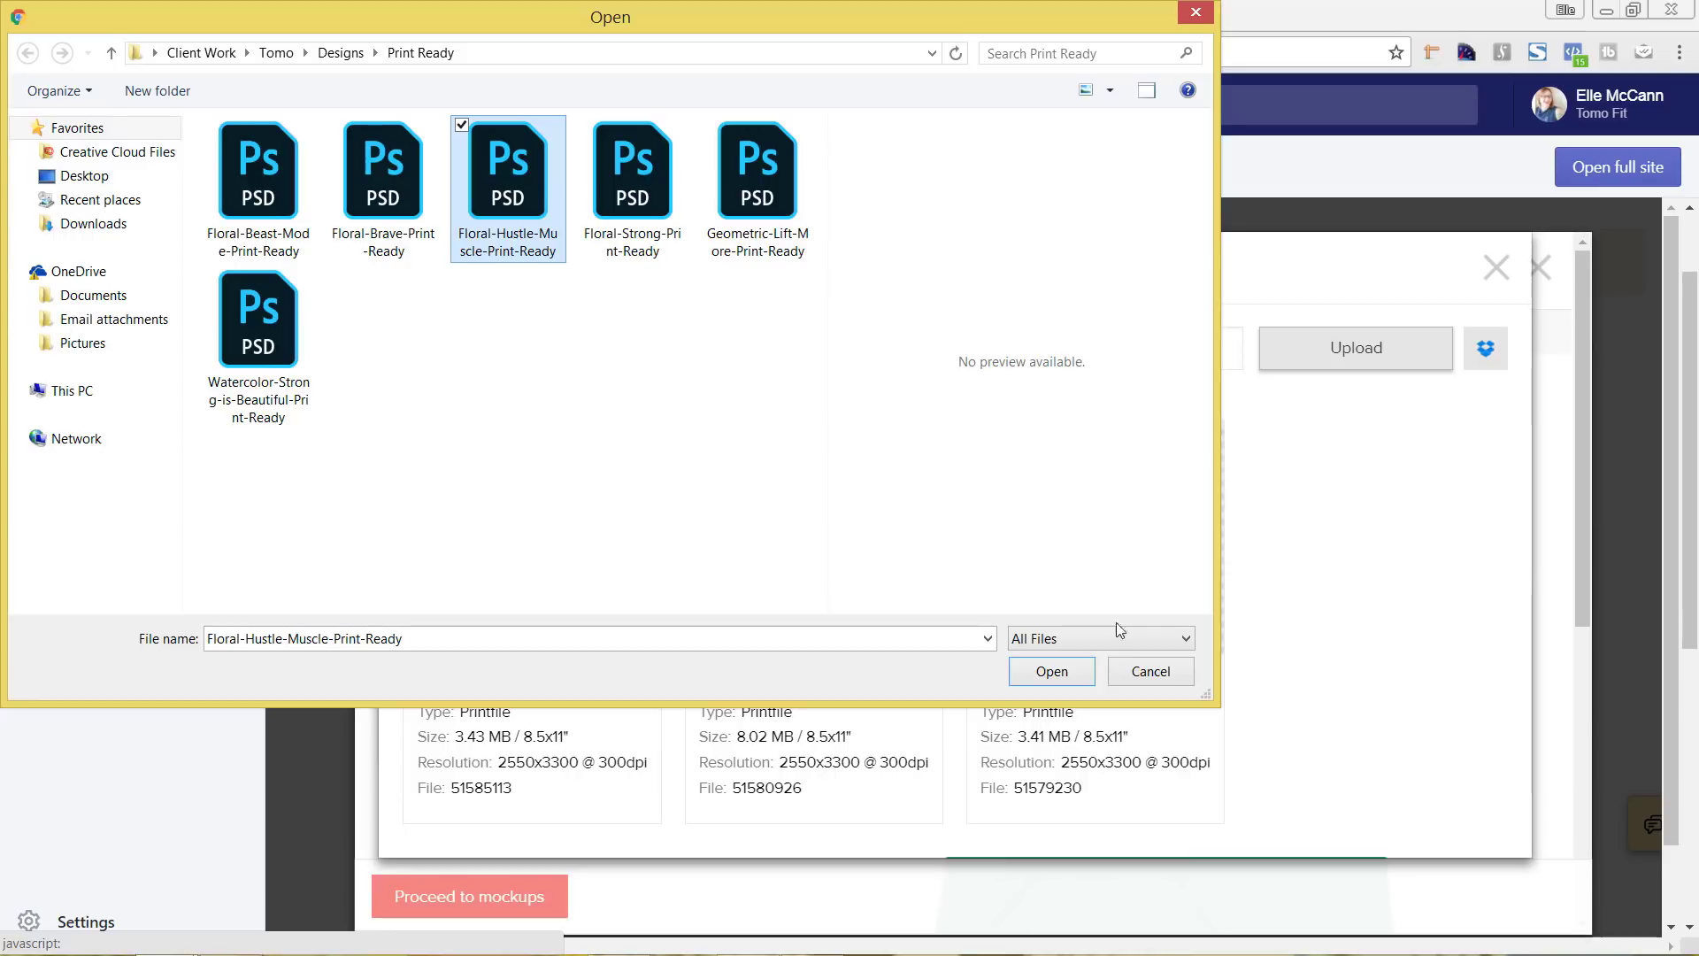
pyautogui.click(1052, 671)
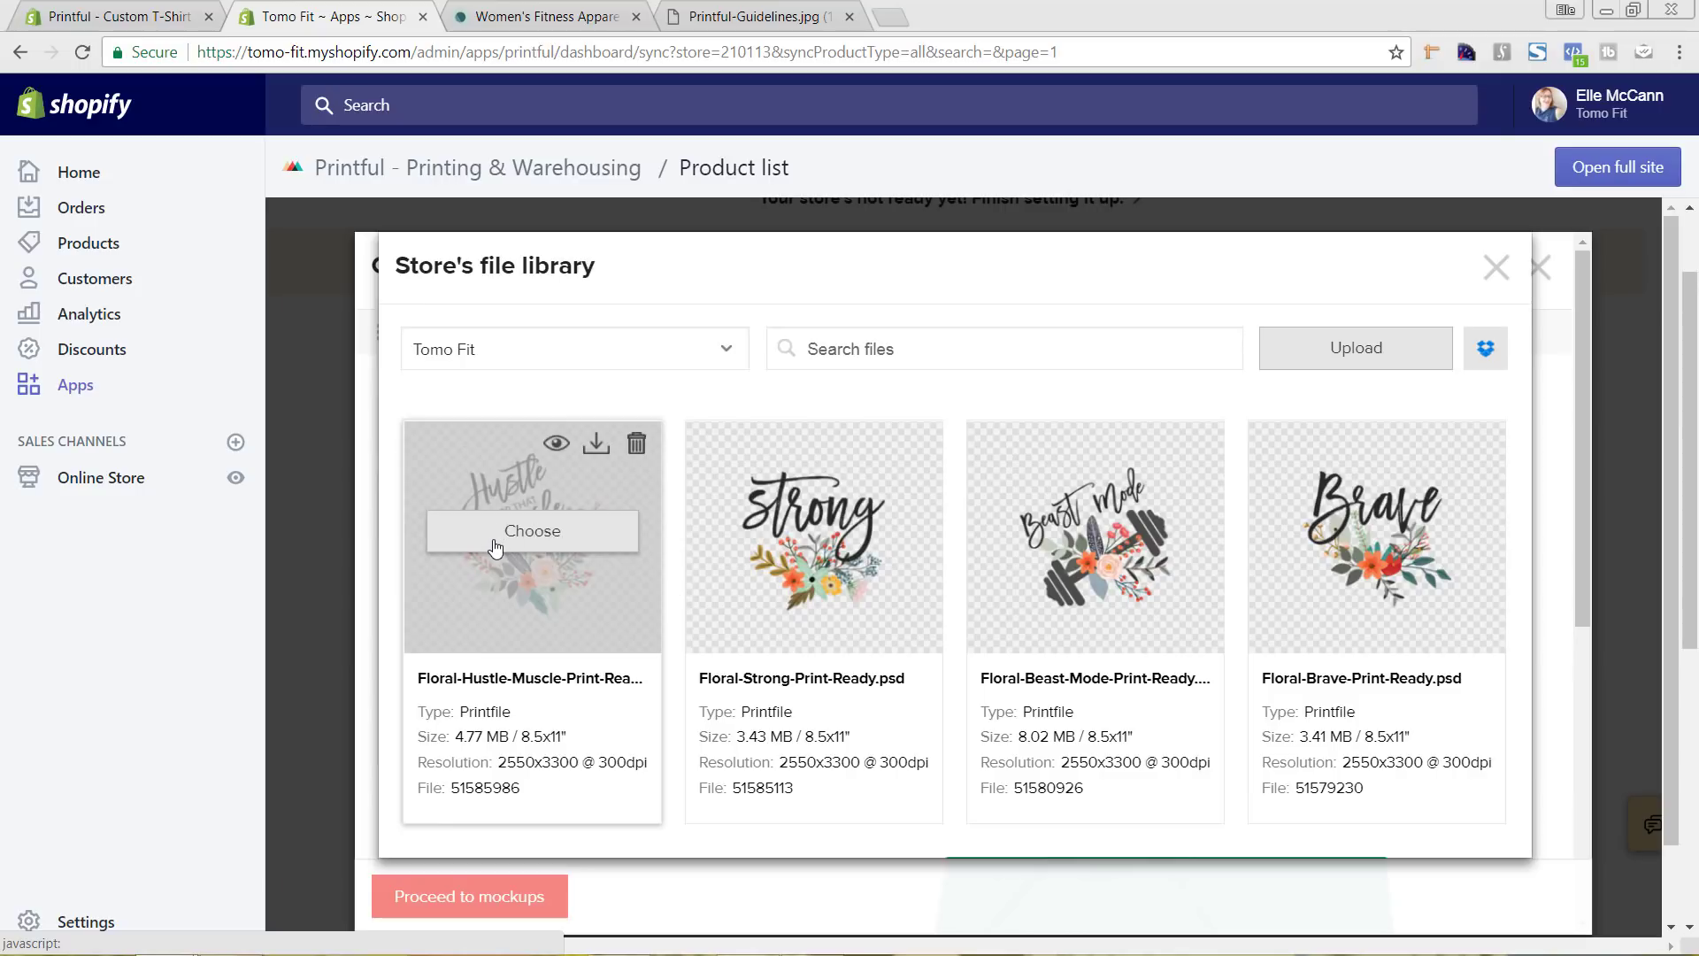
pyautogui.click(534, 532)
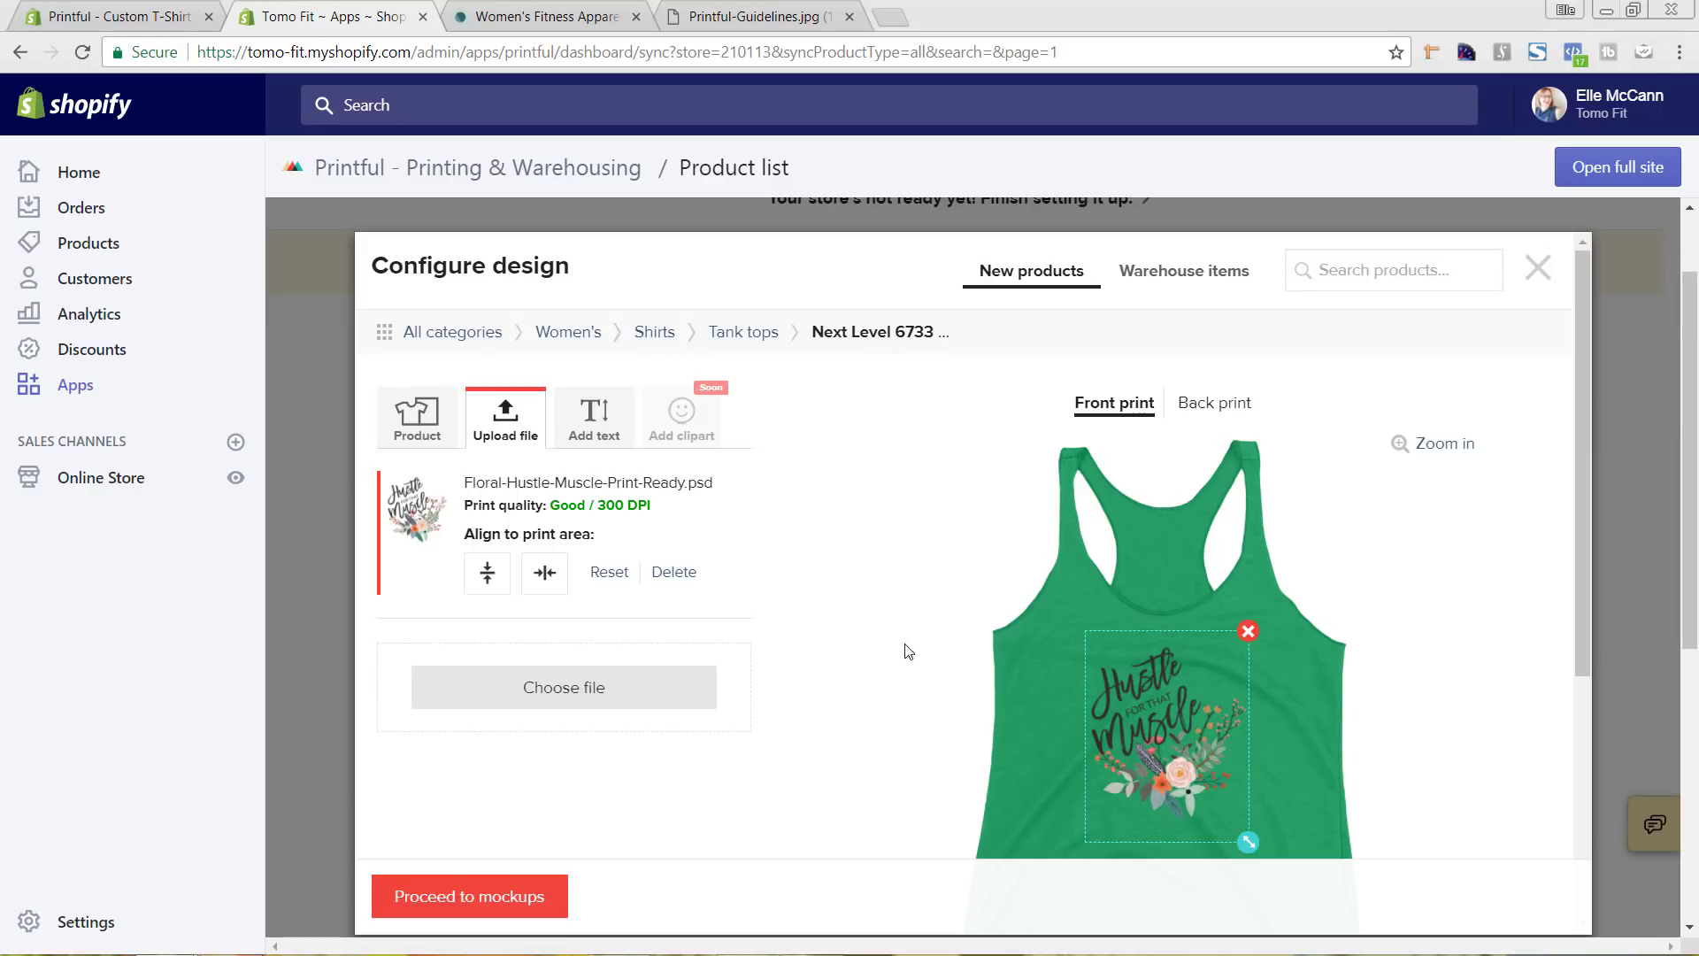
# Enlarge the Hustle for that Muscle print to about 255 DPI and reposition it on the tank's chest
pyautogui.scroll(-3, 1140, 615)
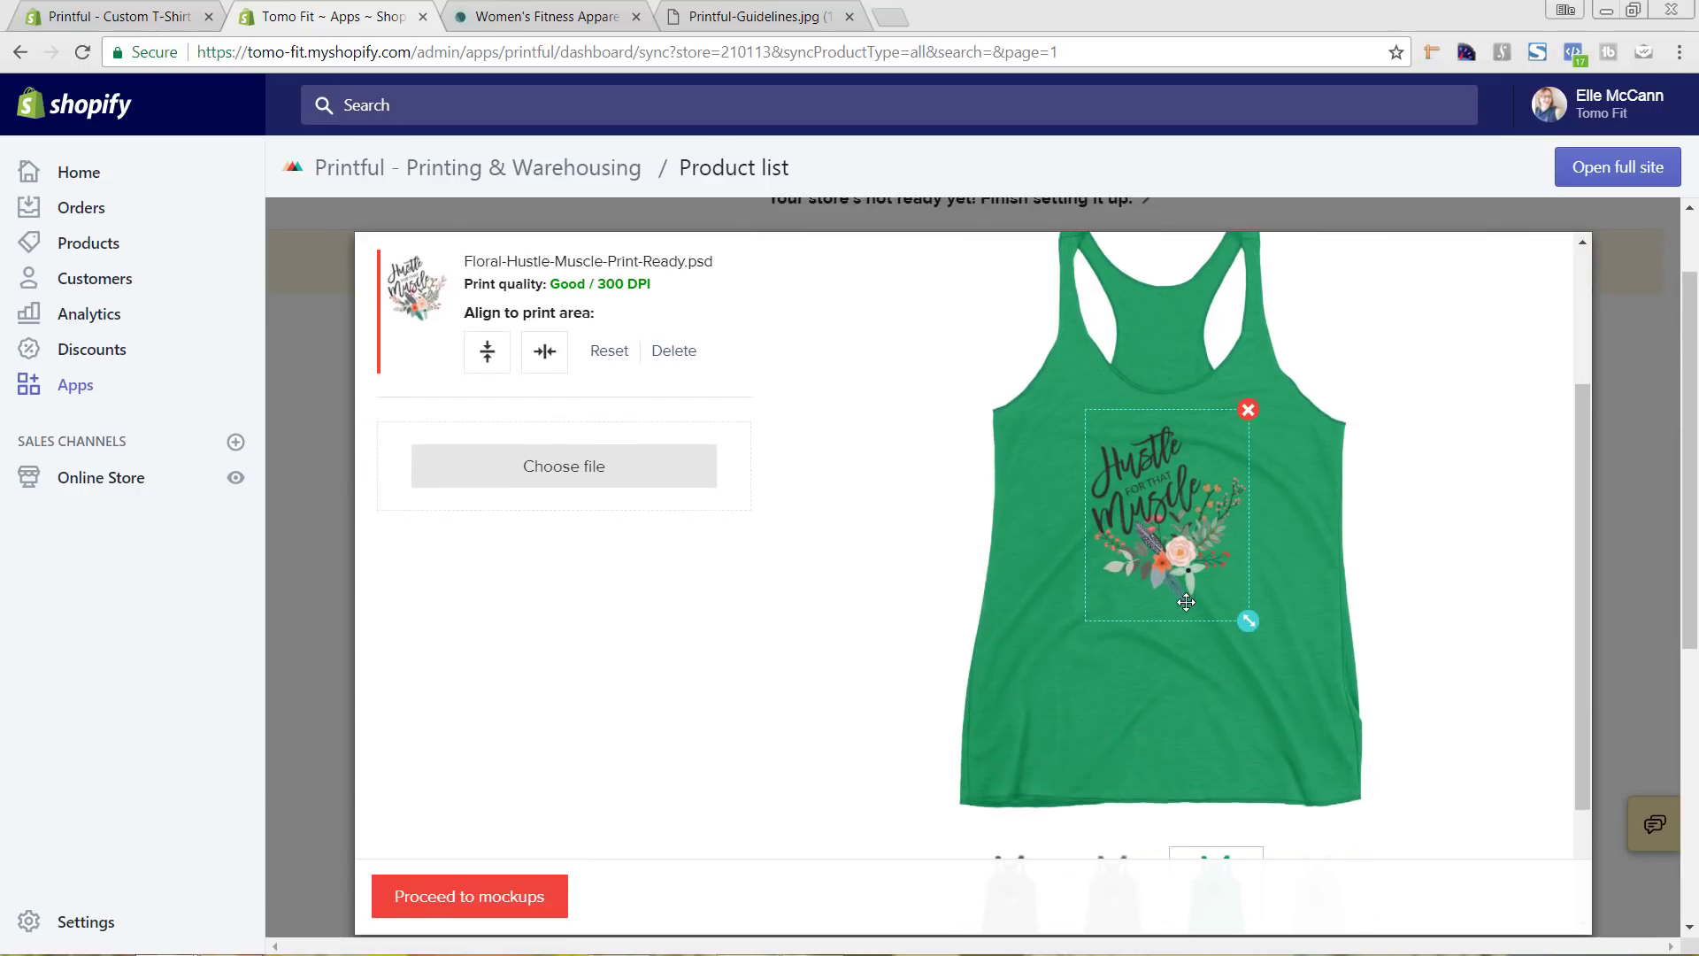
pyautogui.moveTo(1248, 620); pyautogui.dragTo(1266, 647)
pyautogui.moveTo(1204, 591); pyautogui.dragTo(1194, 584)
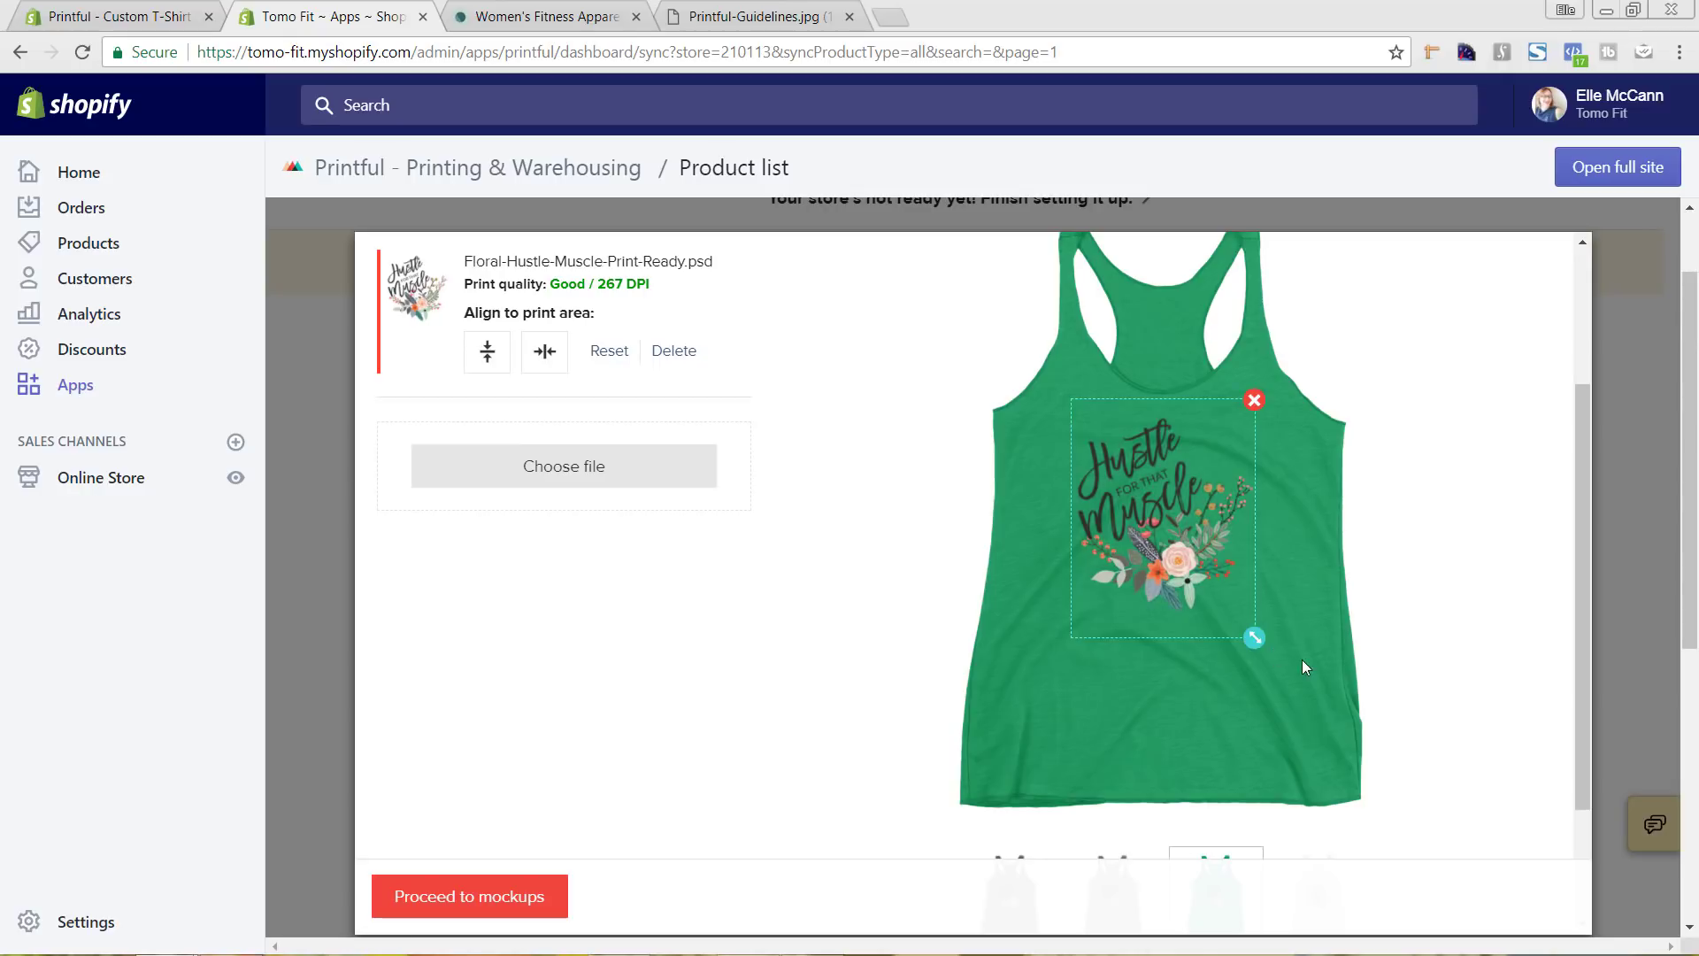
pyautogui.moveTo(1255, 639); pyautogui.dragTo(1271, 654)
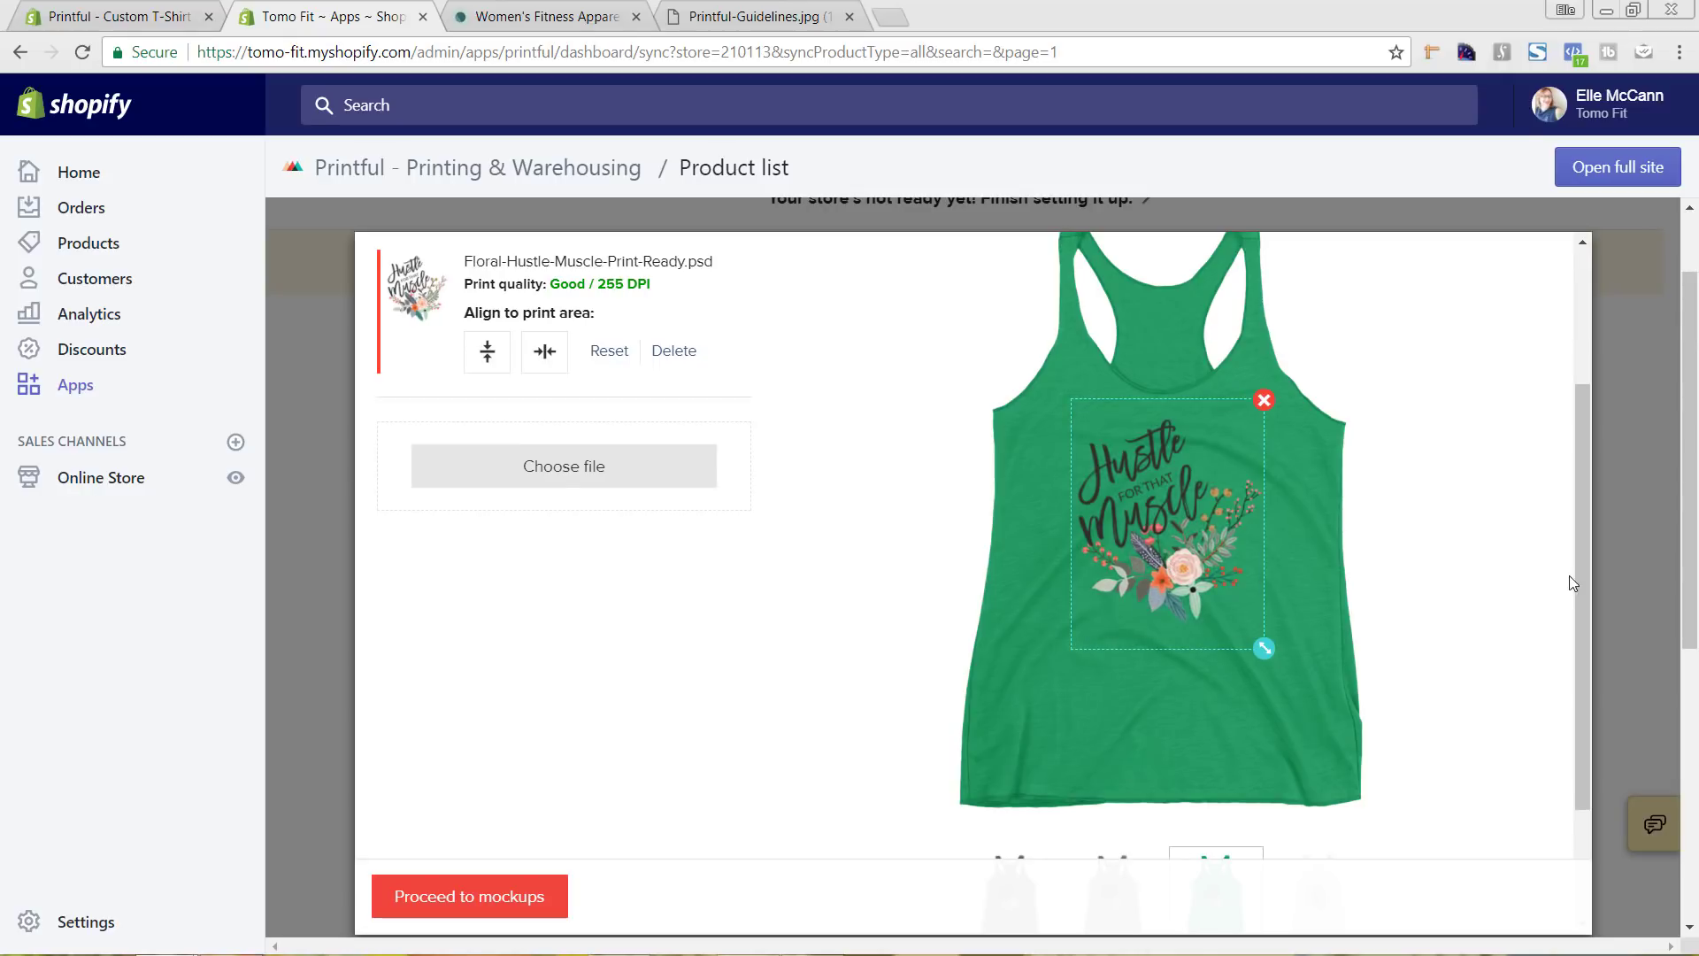
# Fine-tune the print's position on the tank front in the zoomed-in view and return to the normal view
pyautogui.scroll(3, 1569, 576)
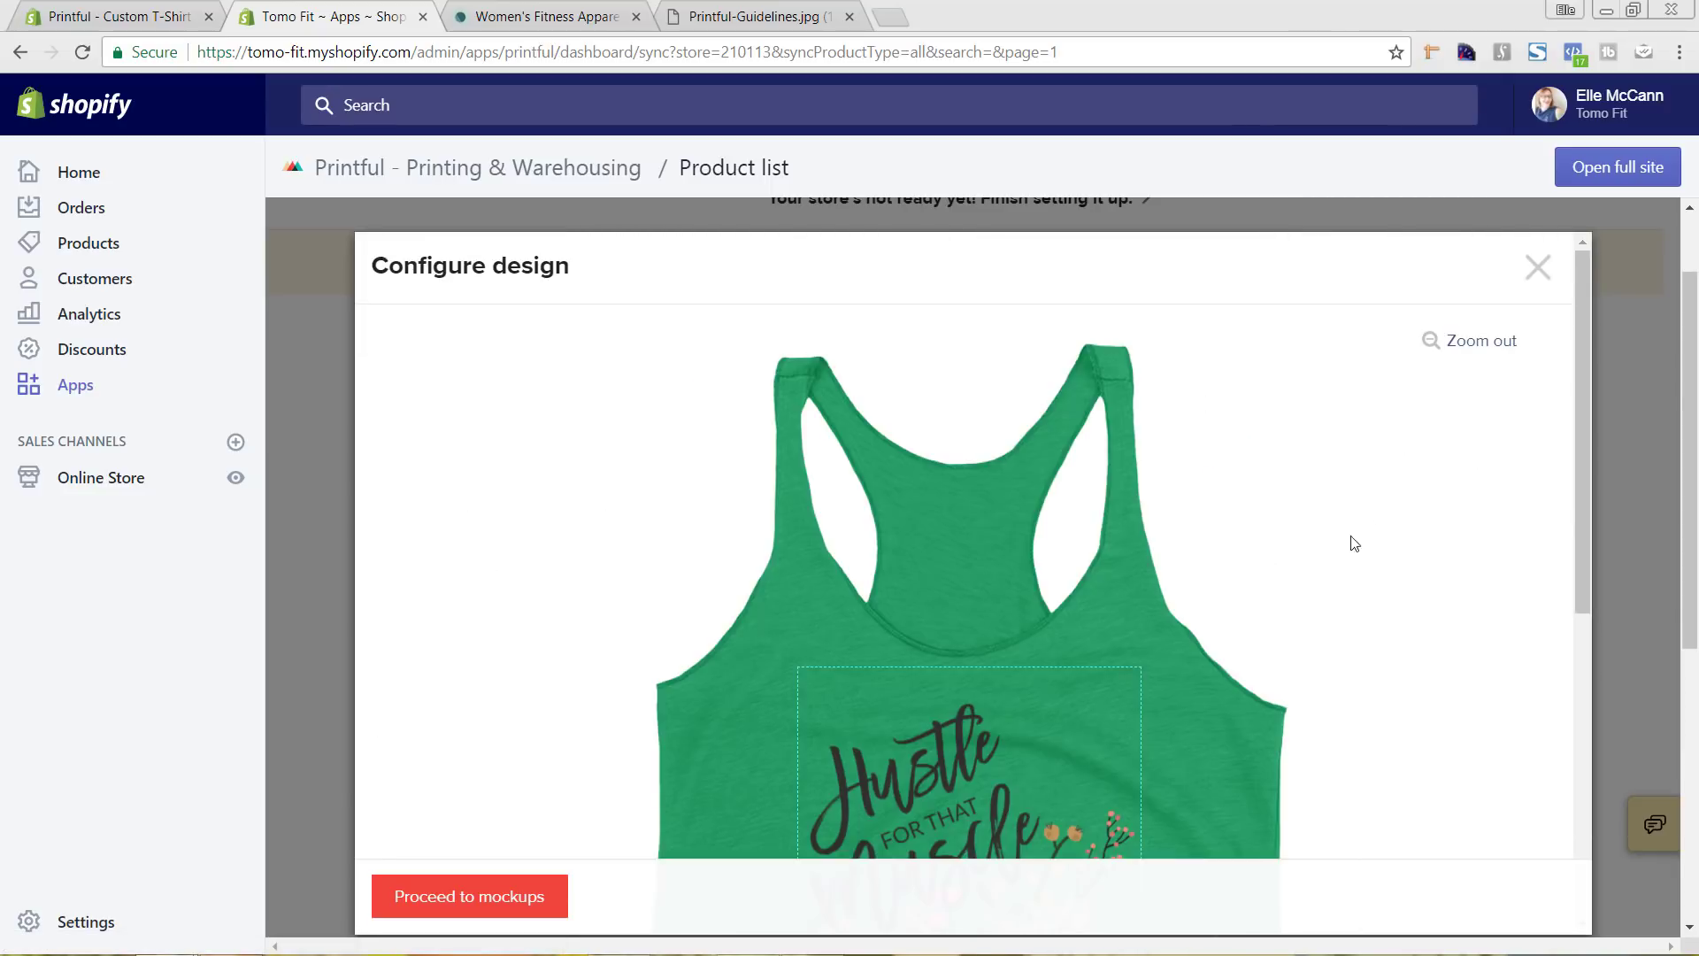
pyautogui.scroll(-2, 1396, 504)
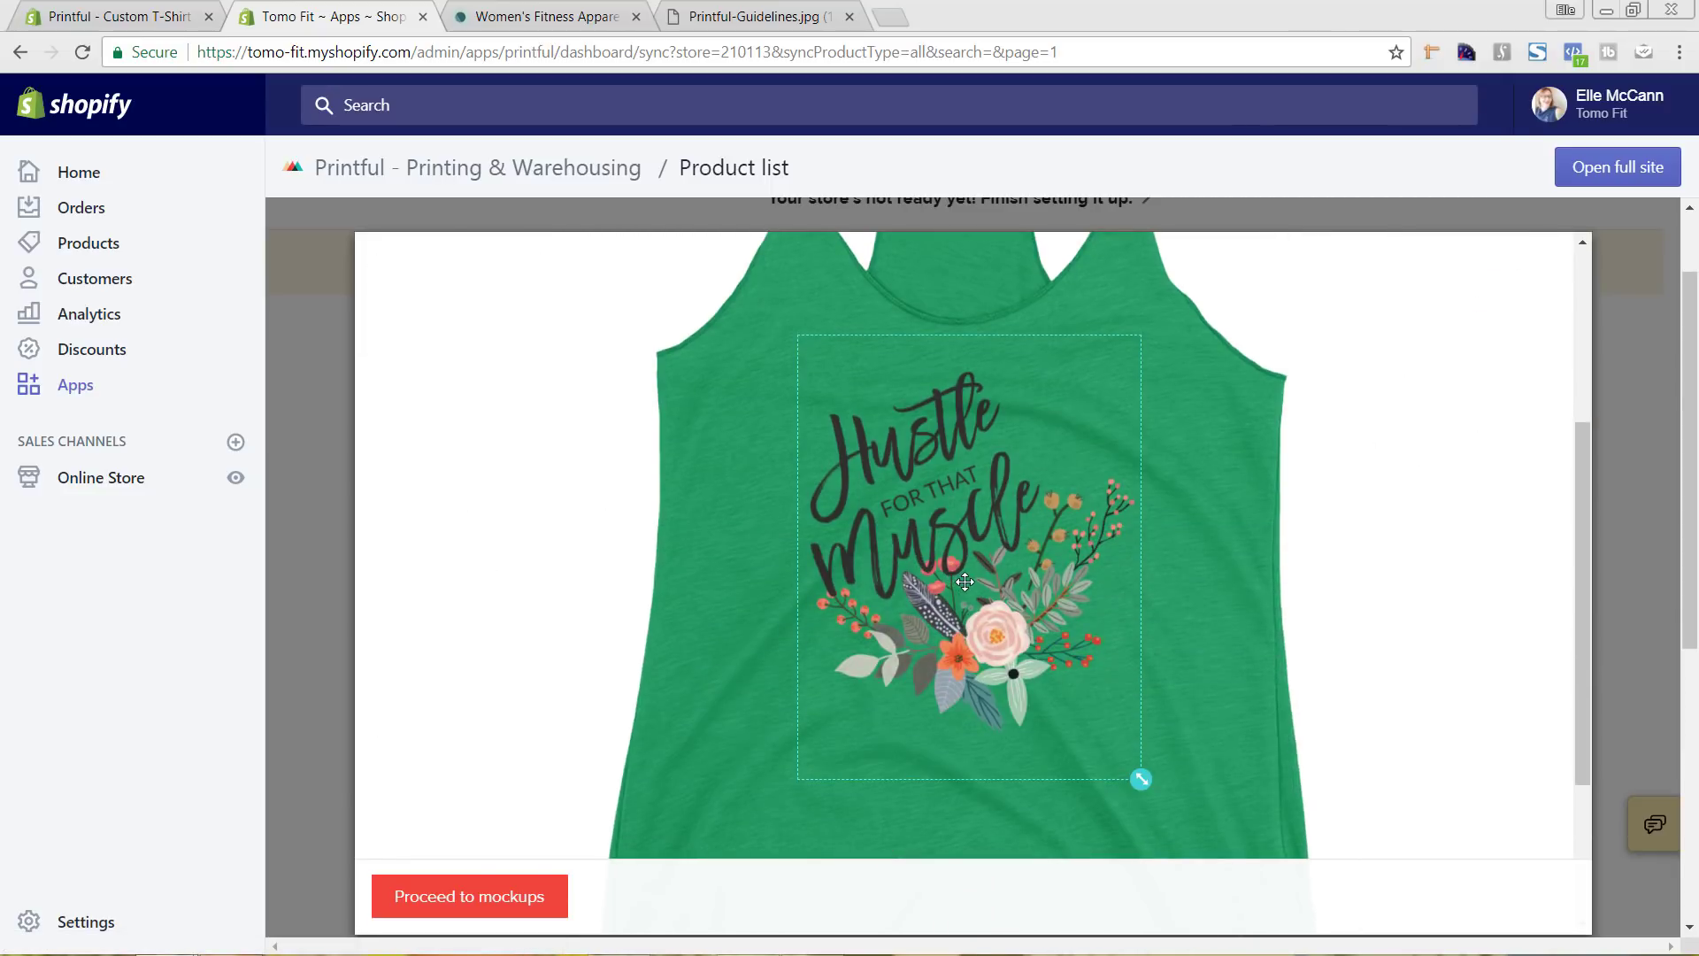
pyautogui.moveTo(961, 577); pyautogui.dragTo(967, 576)
pyautogui.scroll(2, 1540, 531)
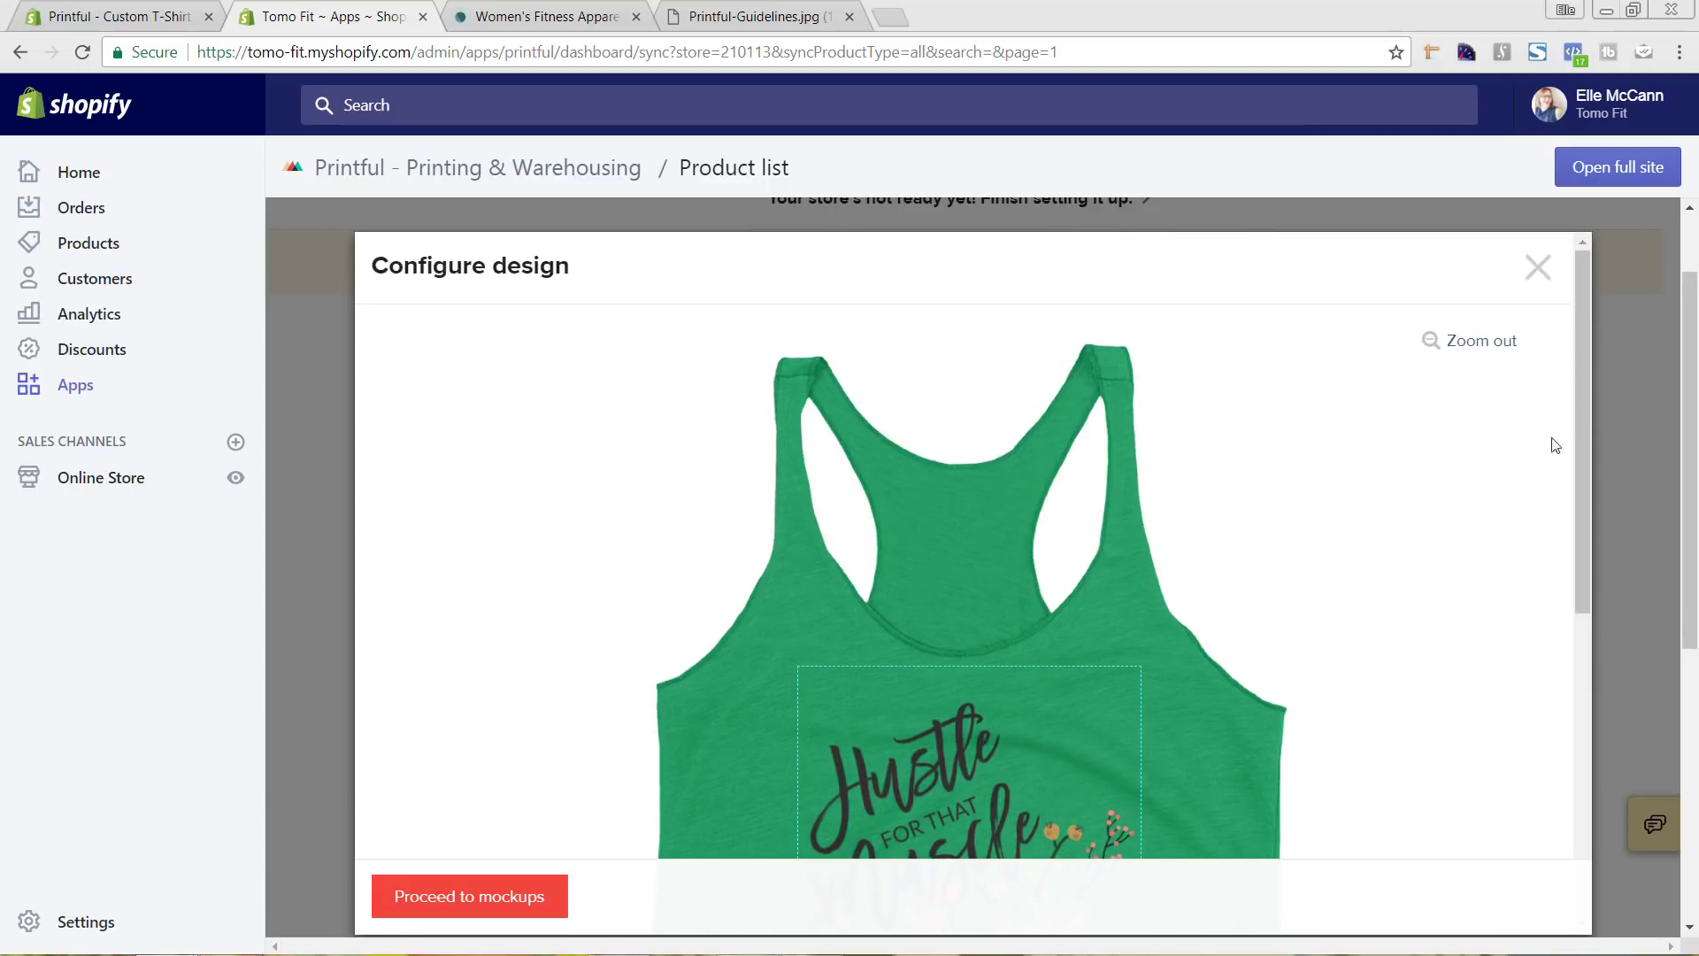
pyautogui.click(1464, 342)
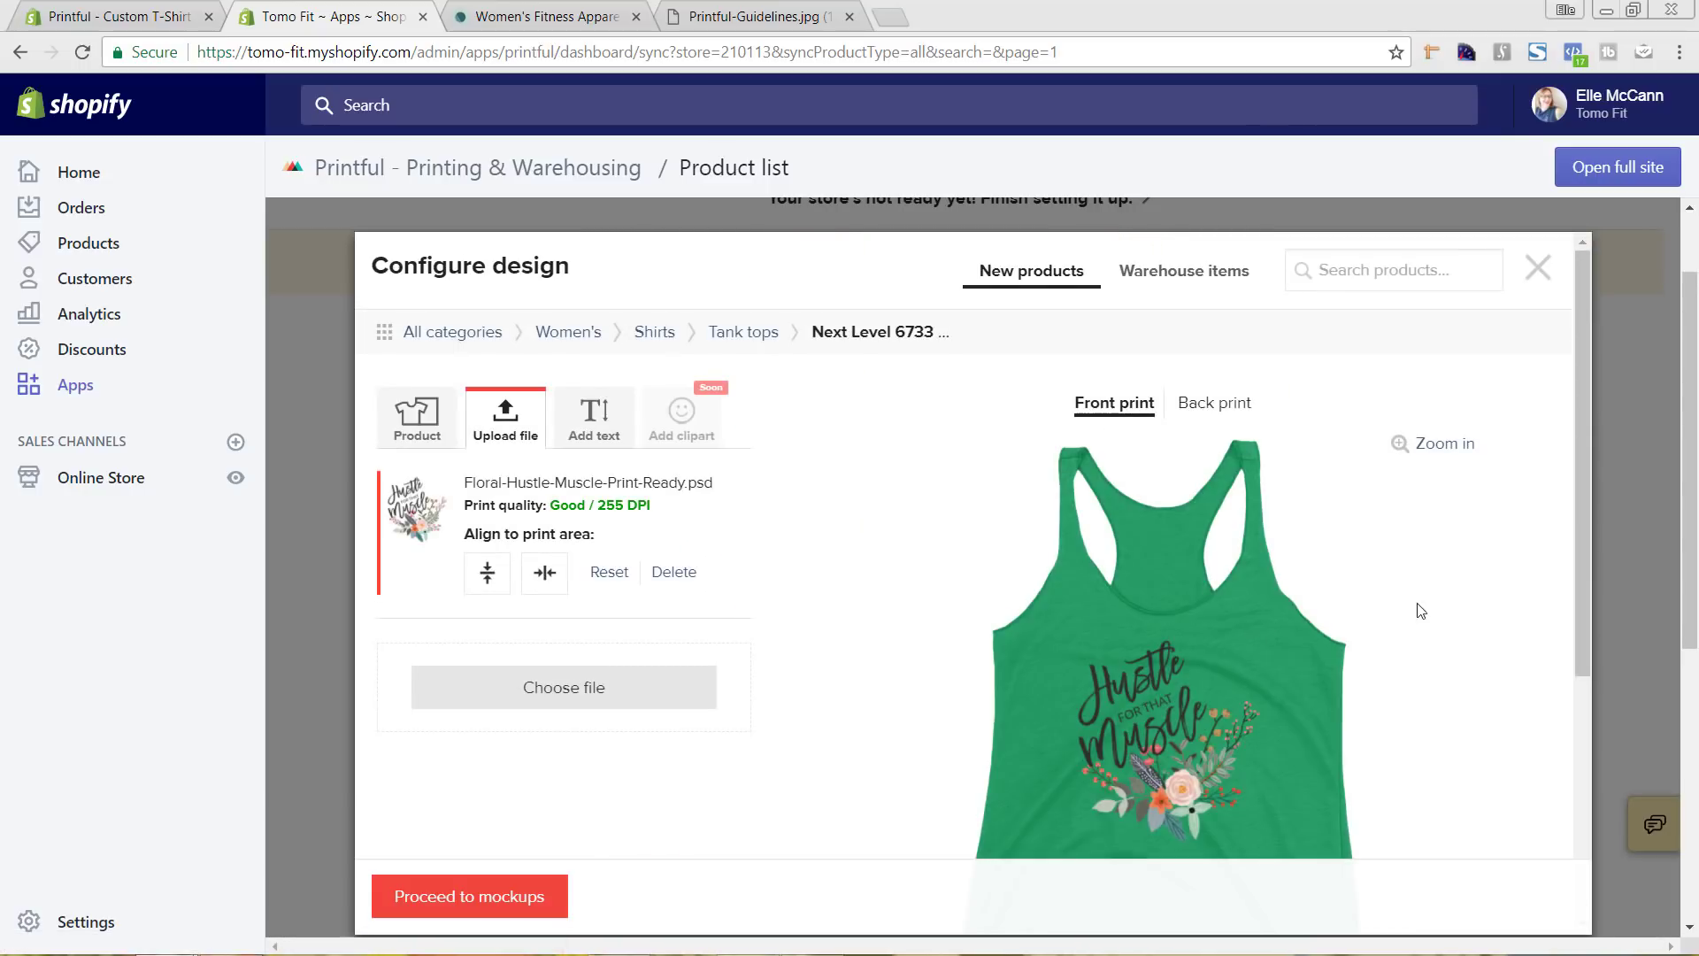
# Preview the Hustle for that Muscle print on the Heather White, Venetian Grey, Premium Heather and Envy tanks
pyautogui.scroll(-4, 1438, 604)
pyautogui.scroll(-2, 1434, 577)
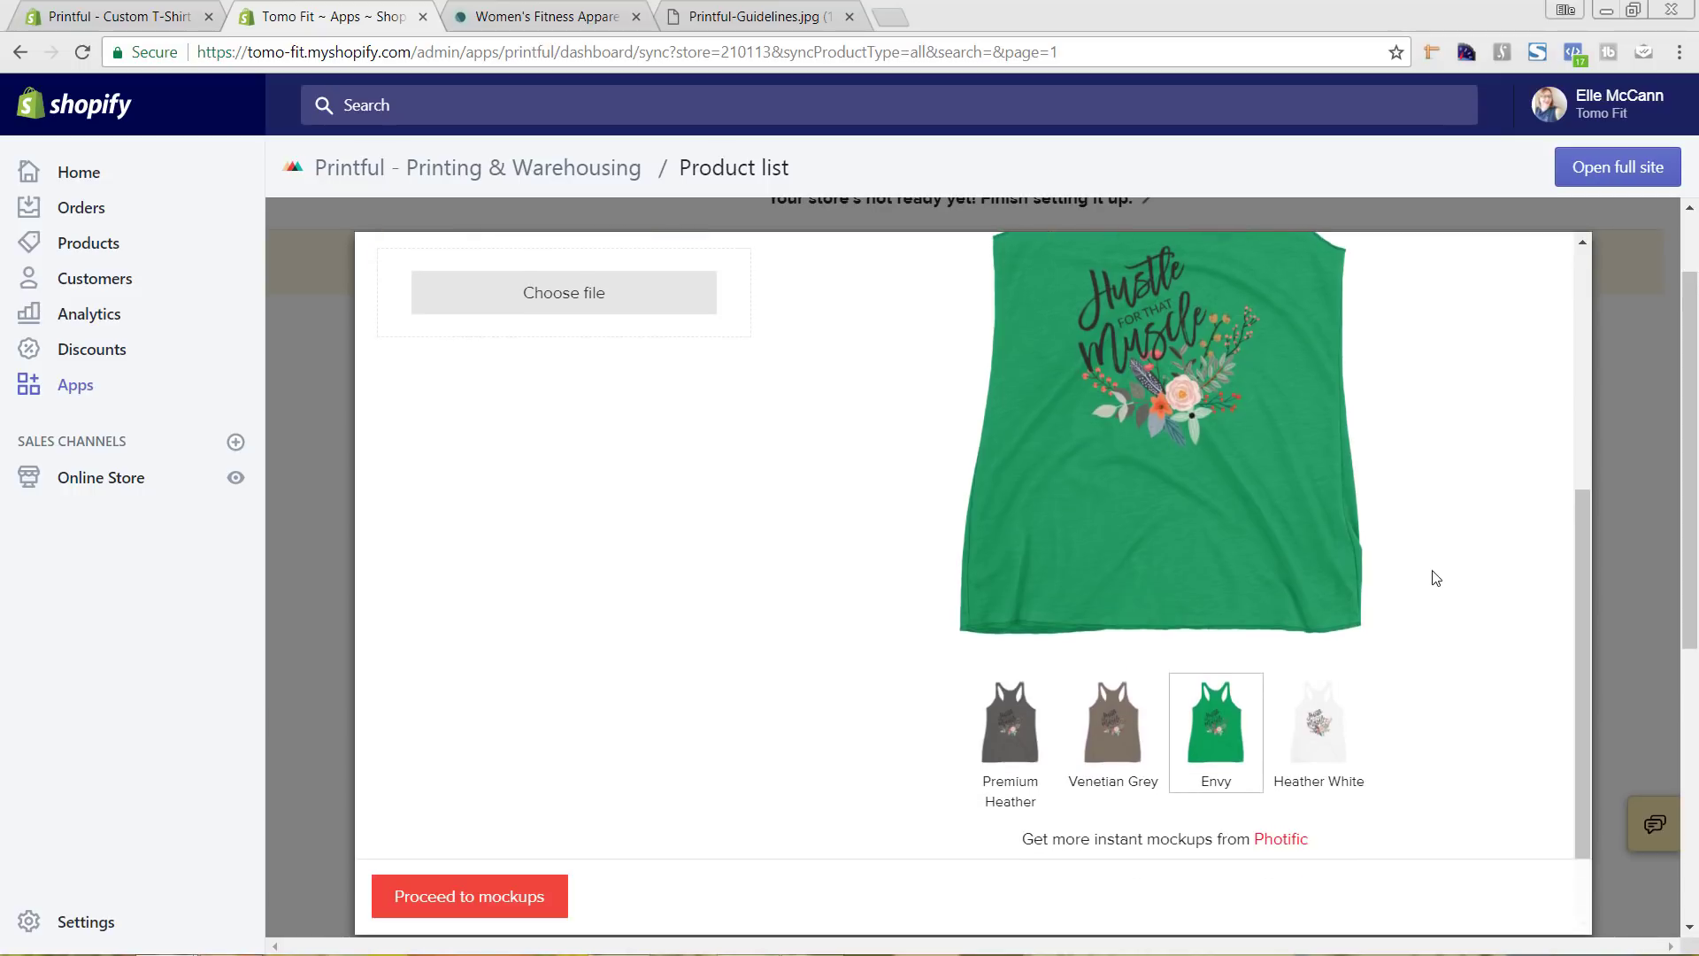
pyautogui.scroll(4, 1438, 574)
pyautogui.scroll(2, 1441, 571)
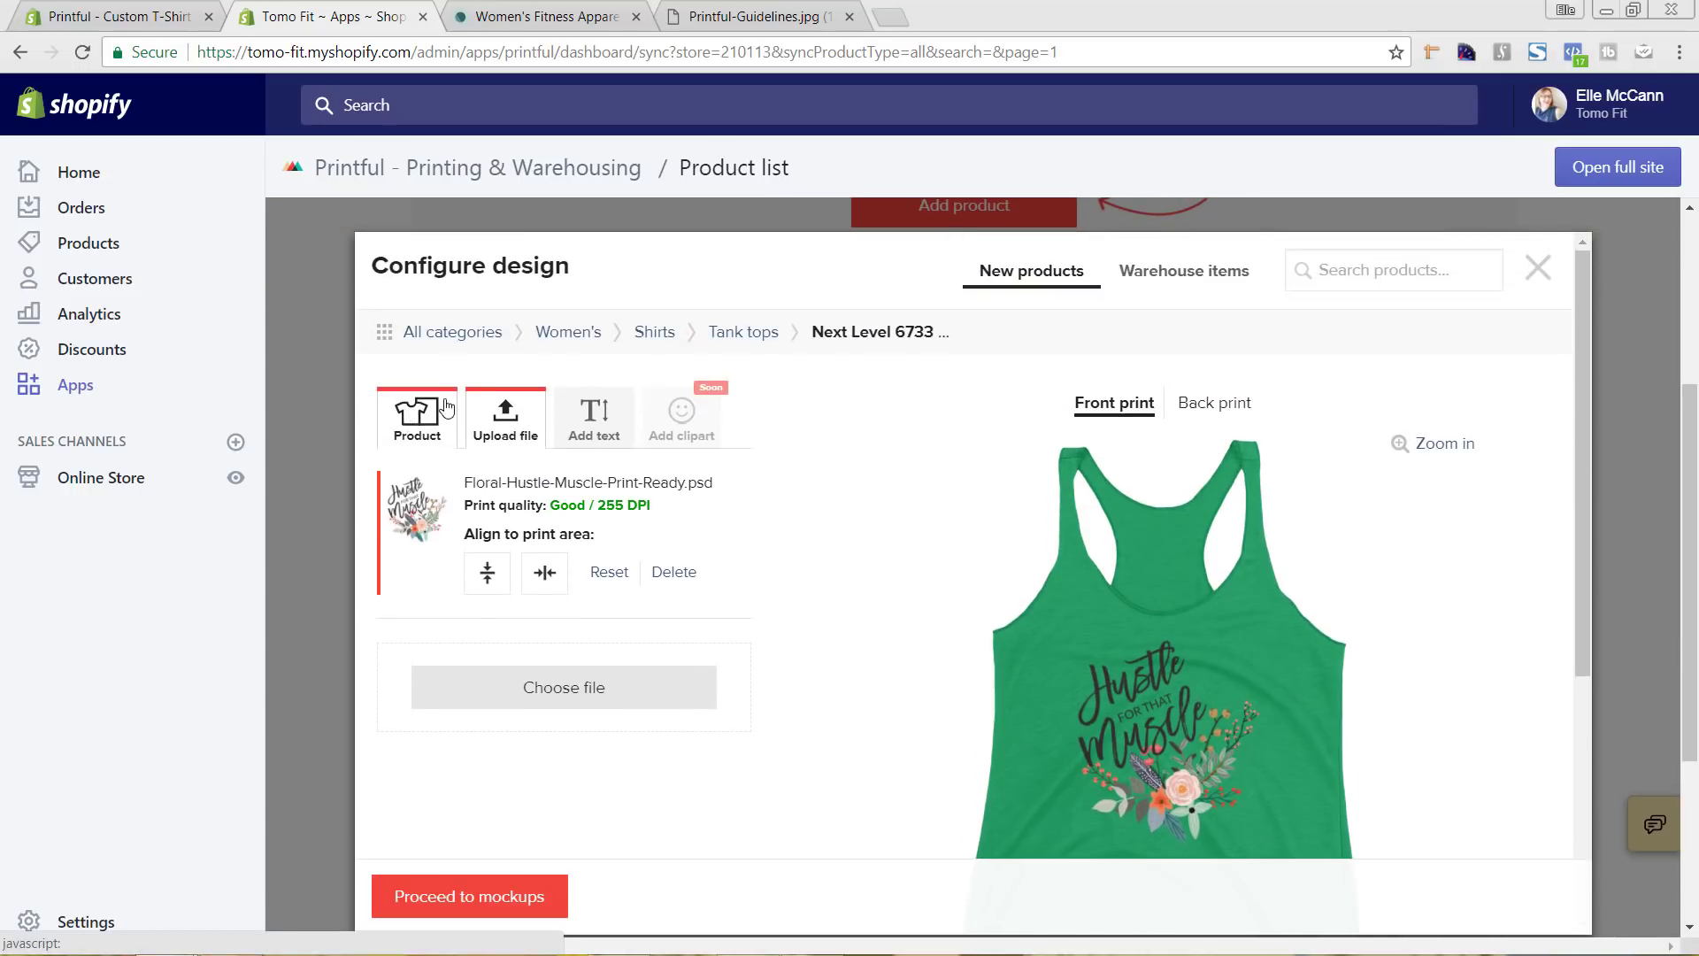
pyautogui.scroll(-4, 1139, 511)
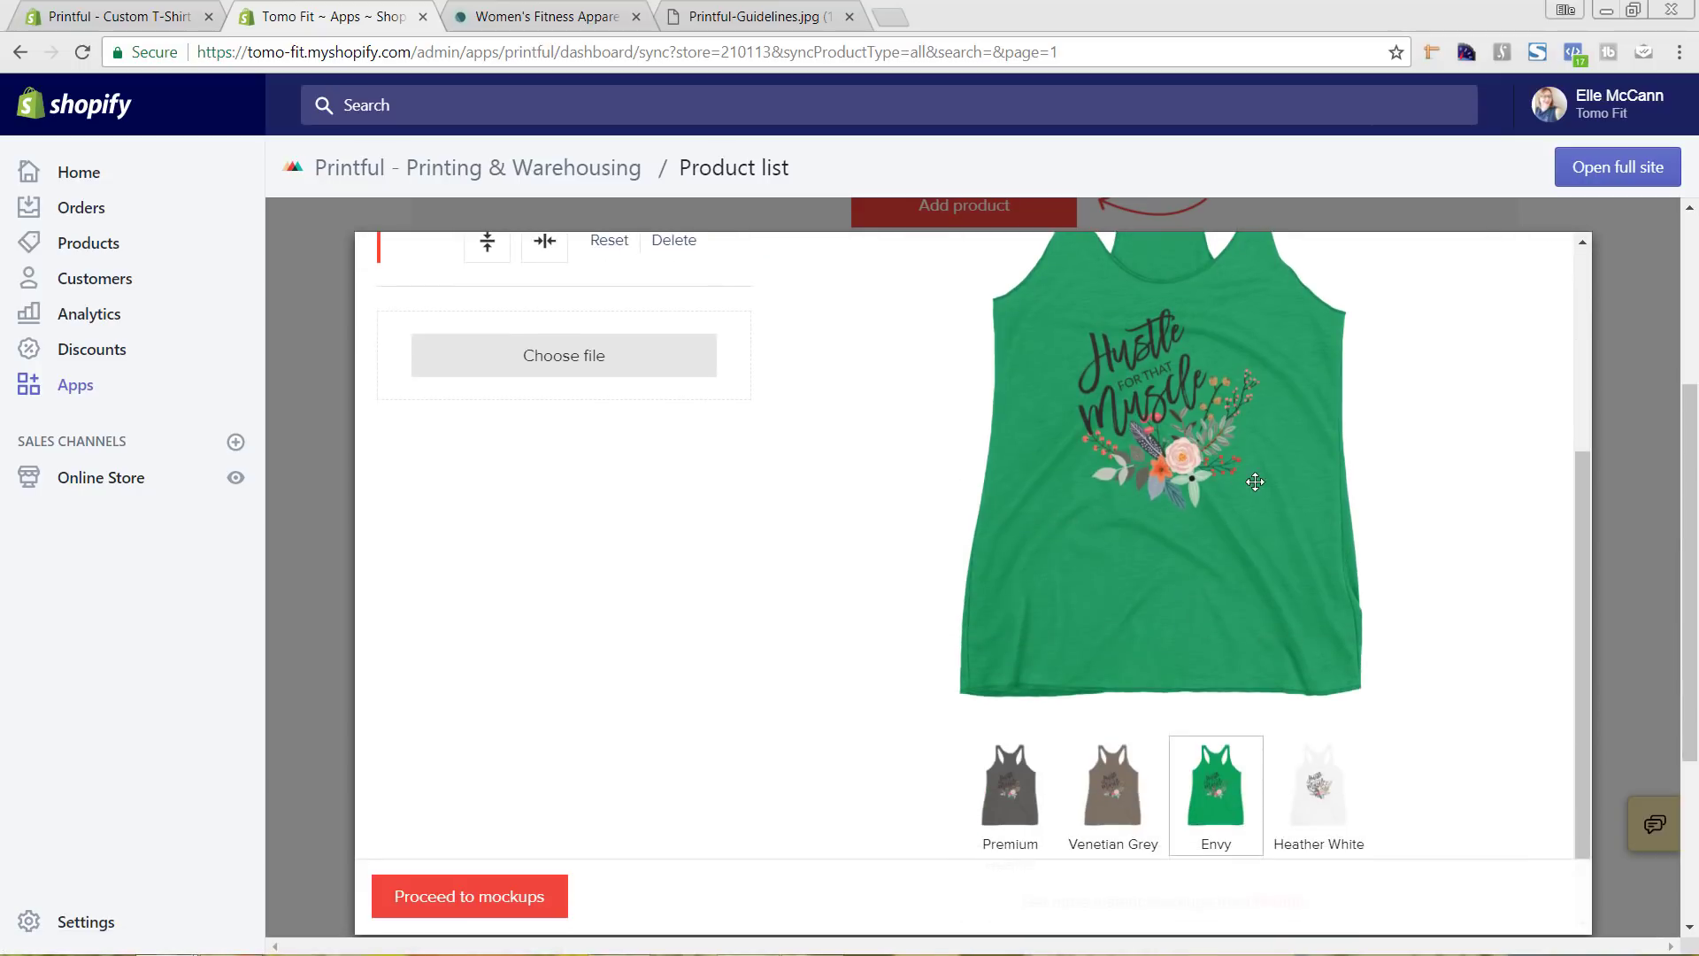
pyautogui.click(1318, 786)
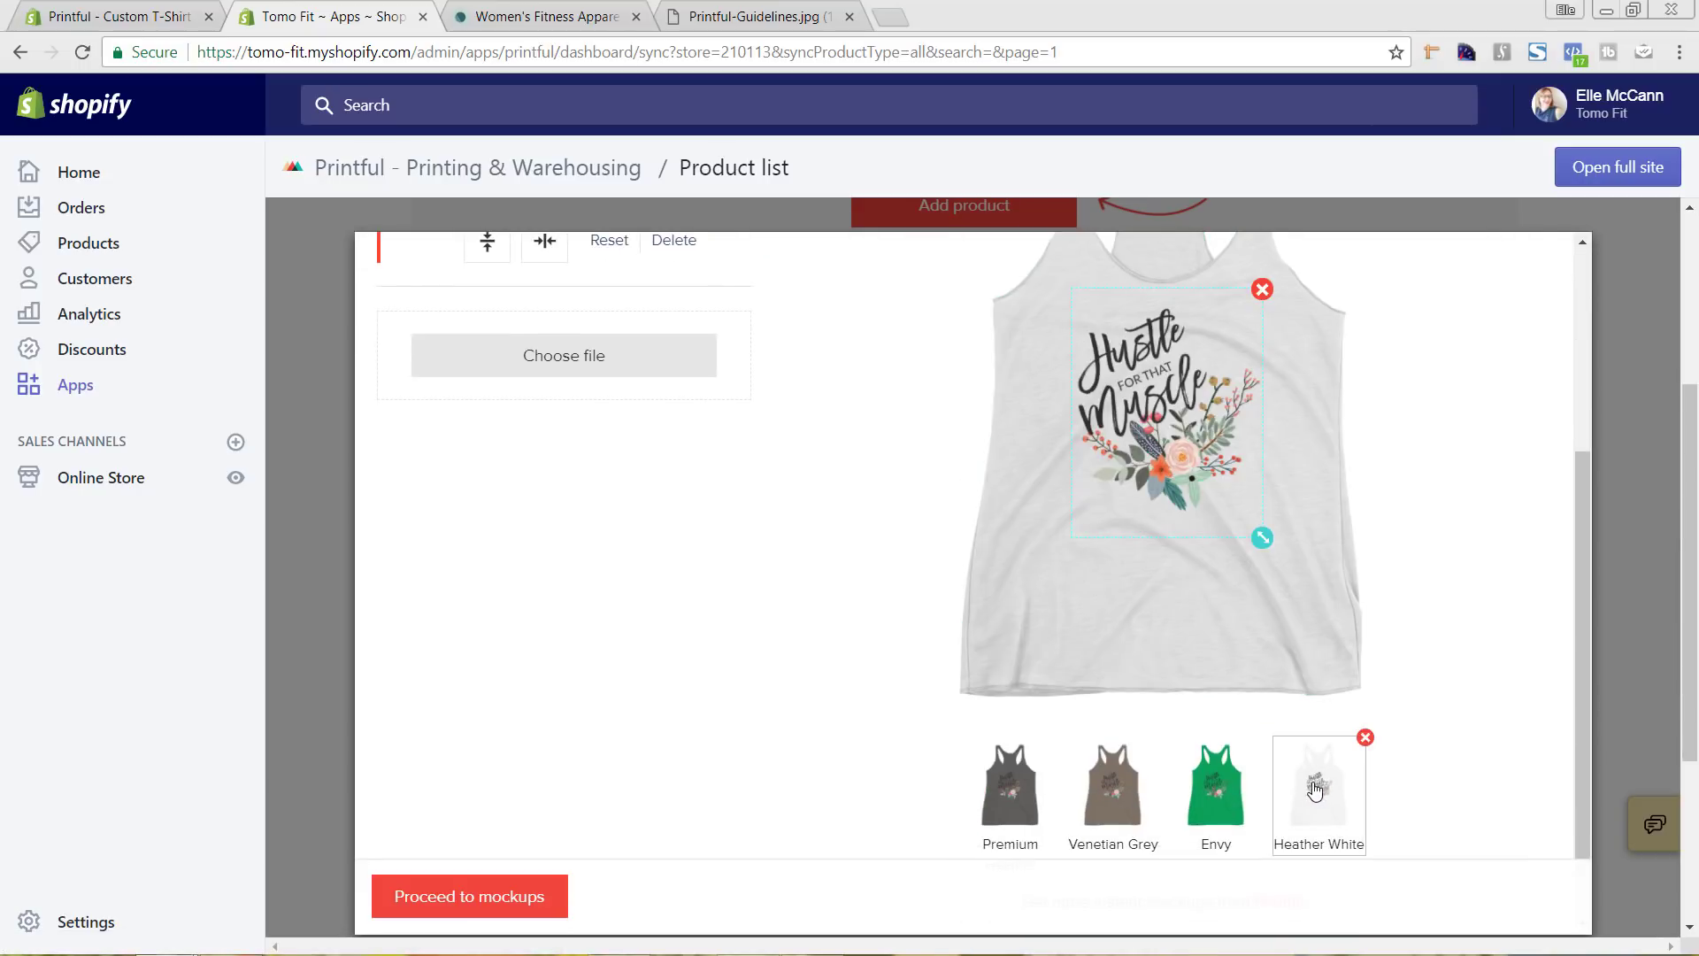
pyautogui.click(1131, 792)
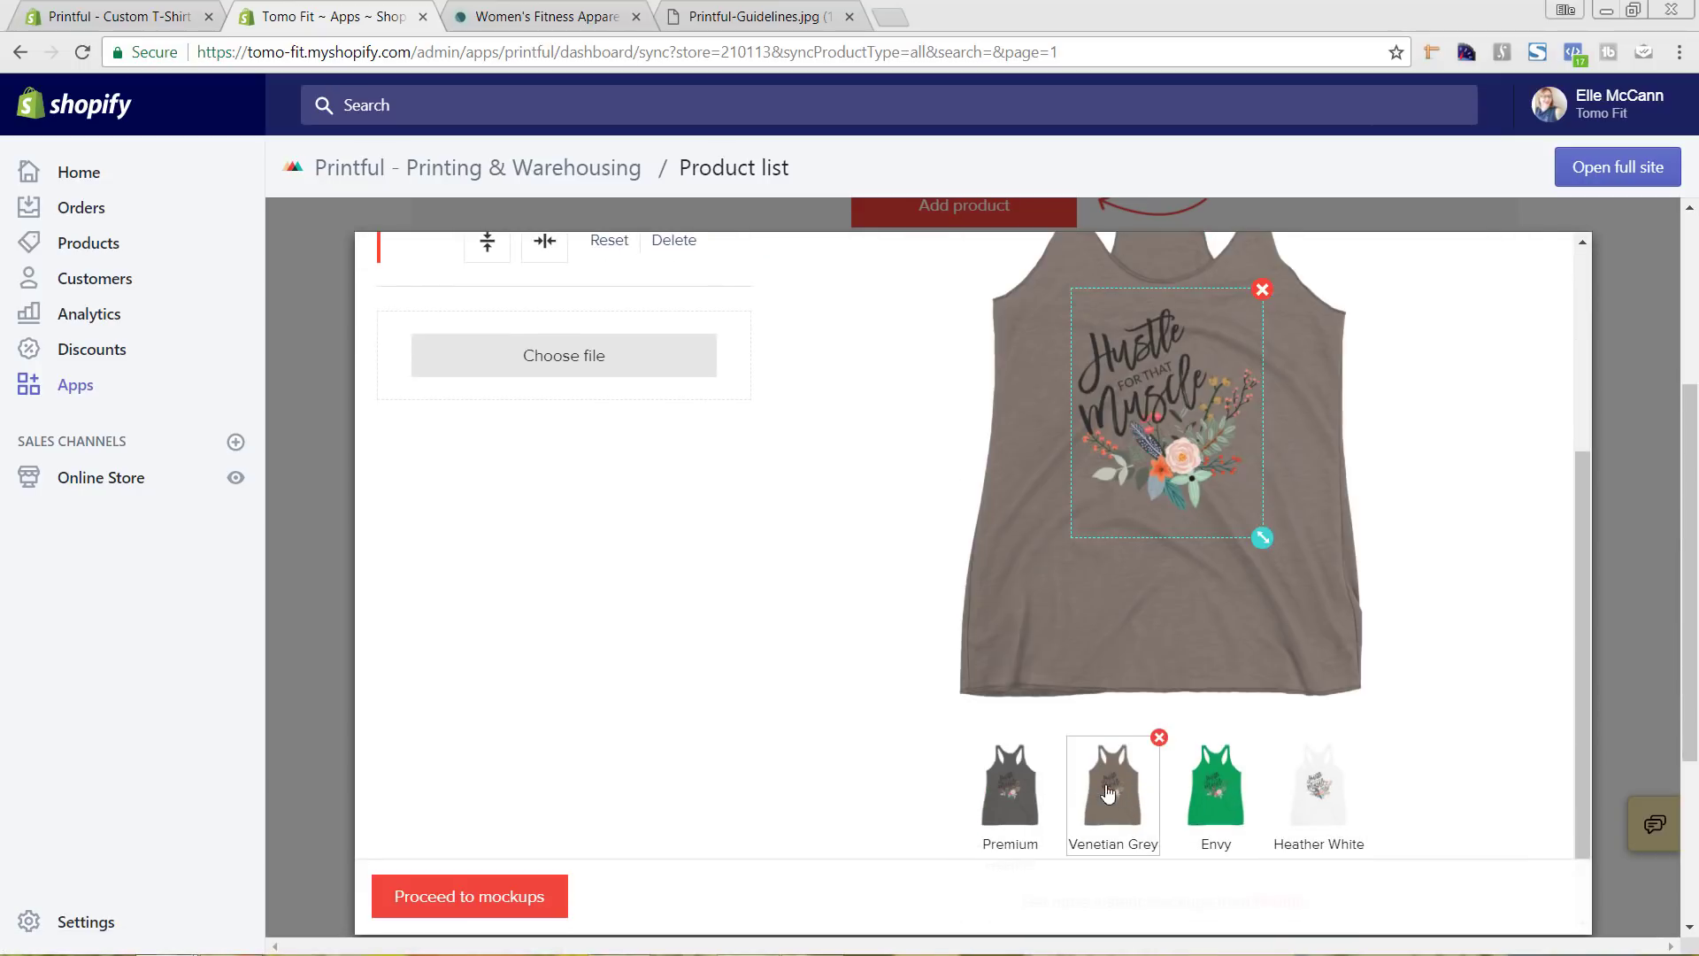
pyautogui.click(1018, 802)
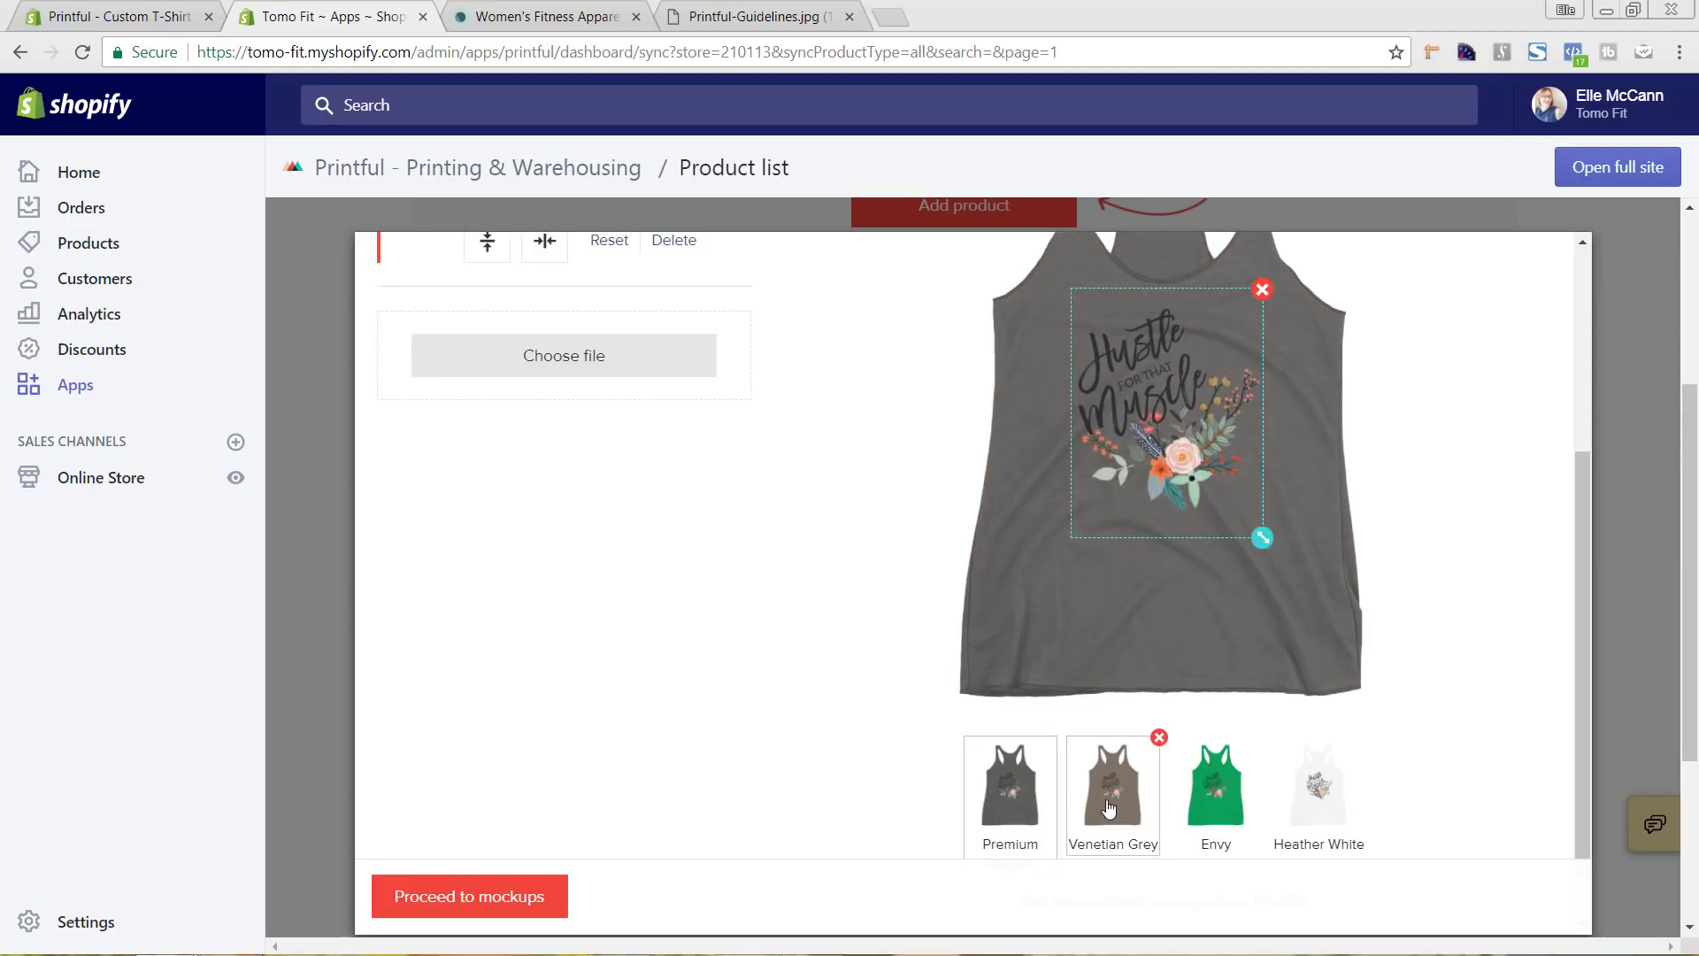
pyautogui.click(1209, 803)
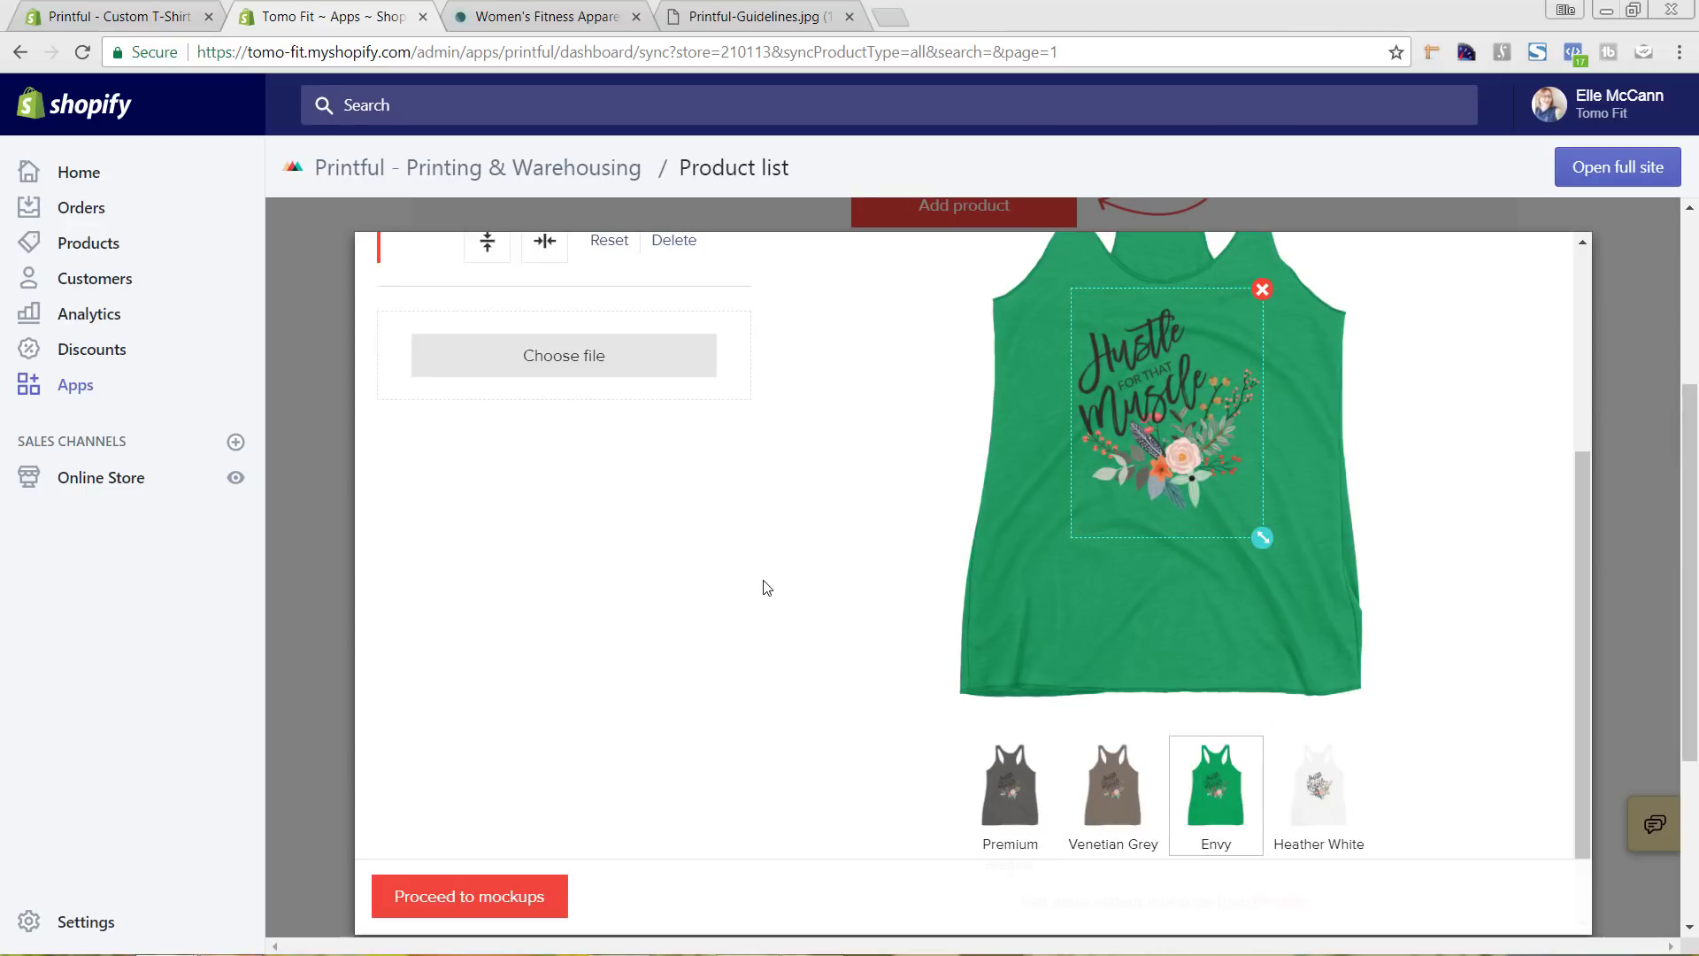
# Try Vintage Royal, replace it with Vintage Turquoise in the tank's color selection, and return to the print file settings
pyautogui.scroll(3, 762, 584)
pyautogui.click(417, 310)
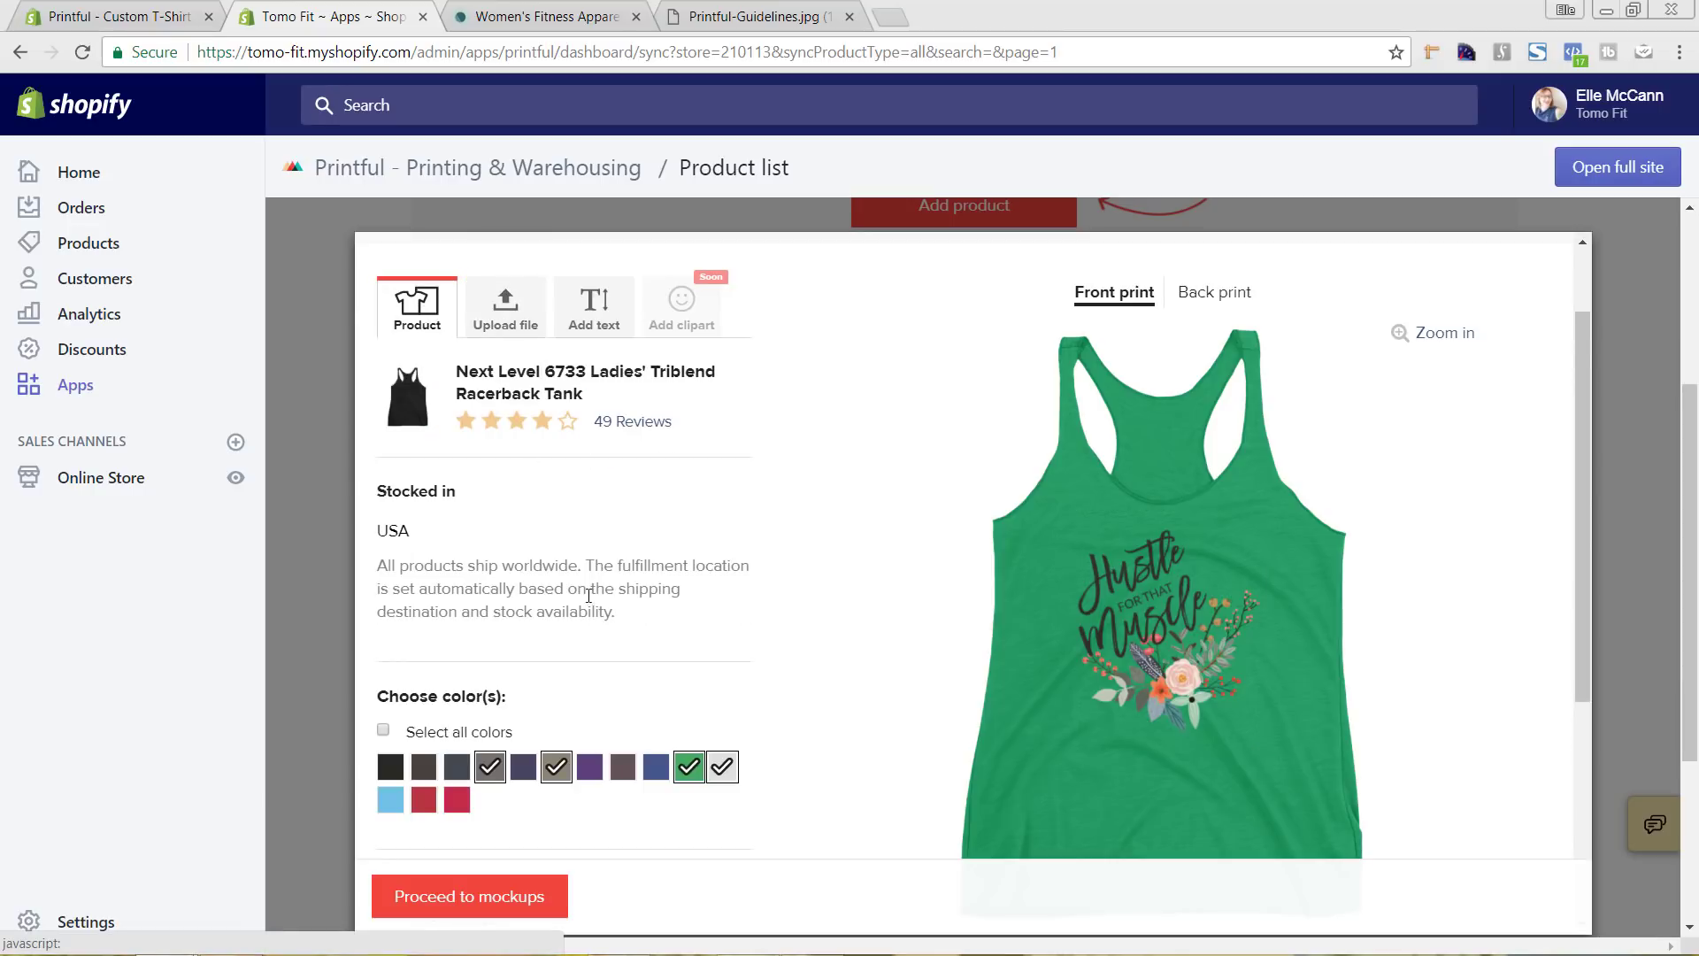
pyautogui.scroll(-2, 588, 626)
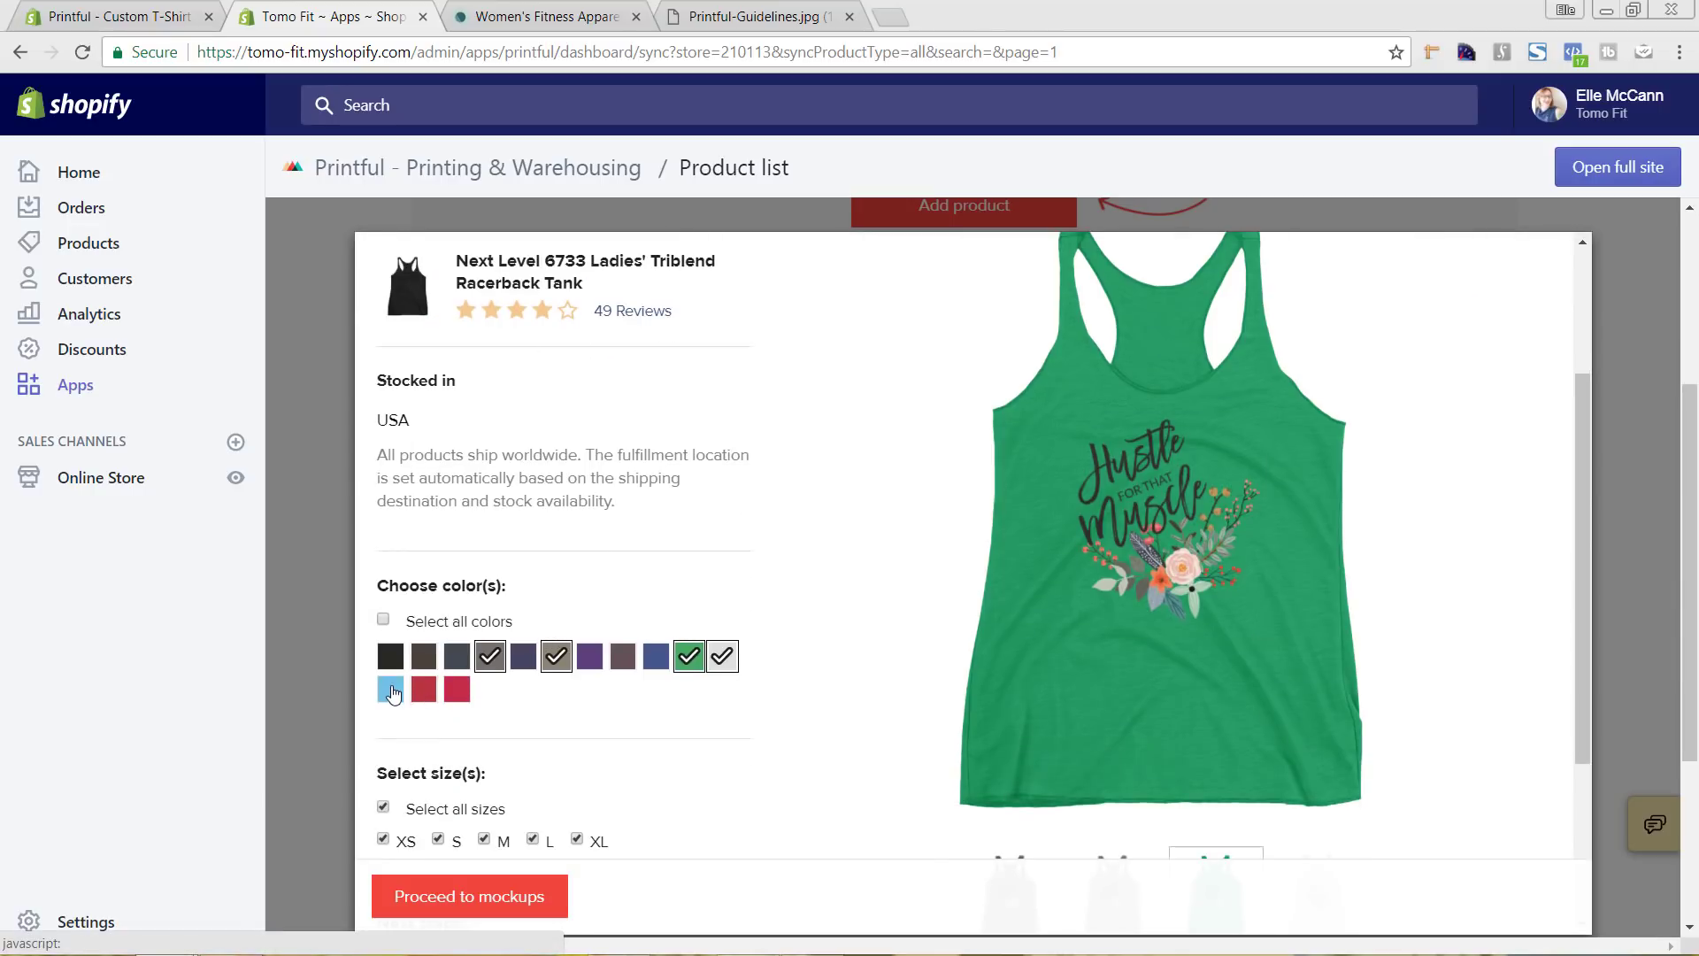
pyautogui.click(655, 658)
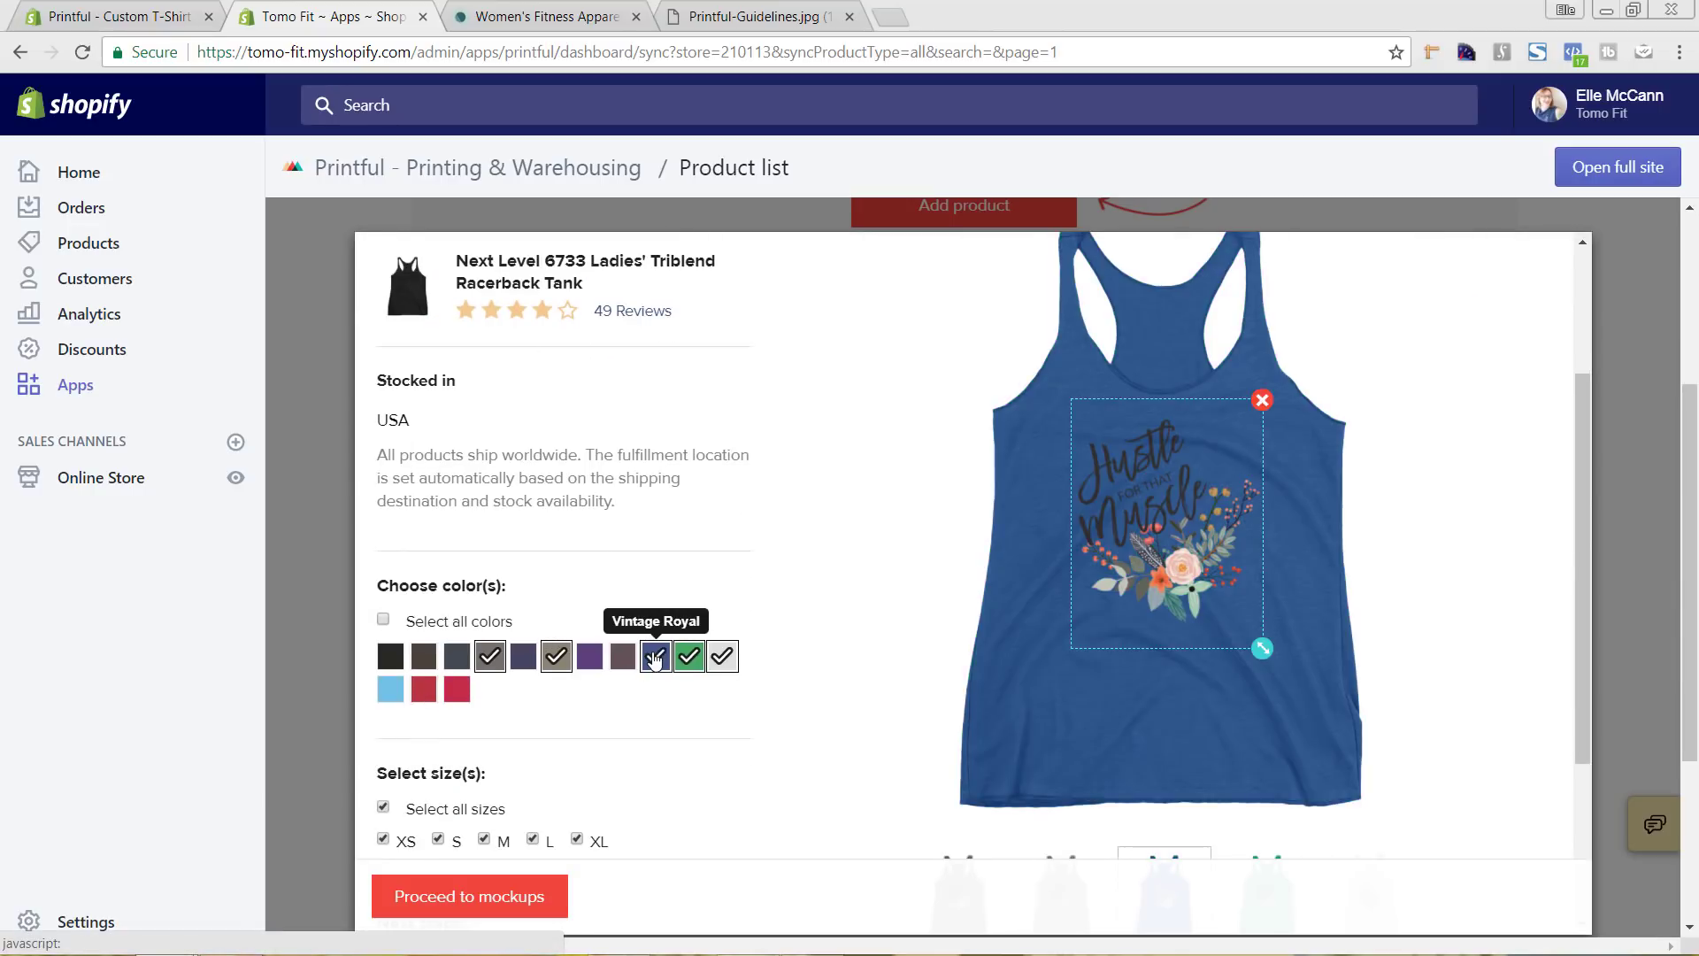
pyautogui.click(654, 657)
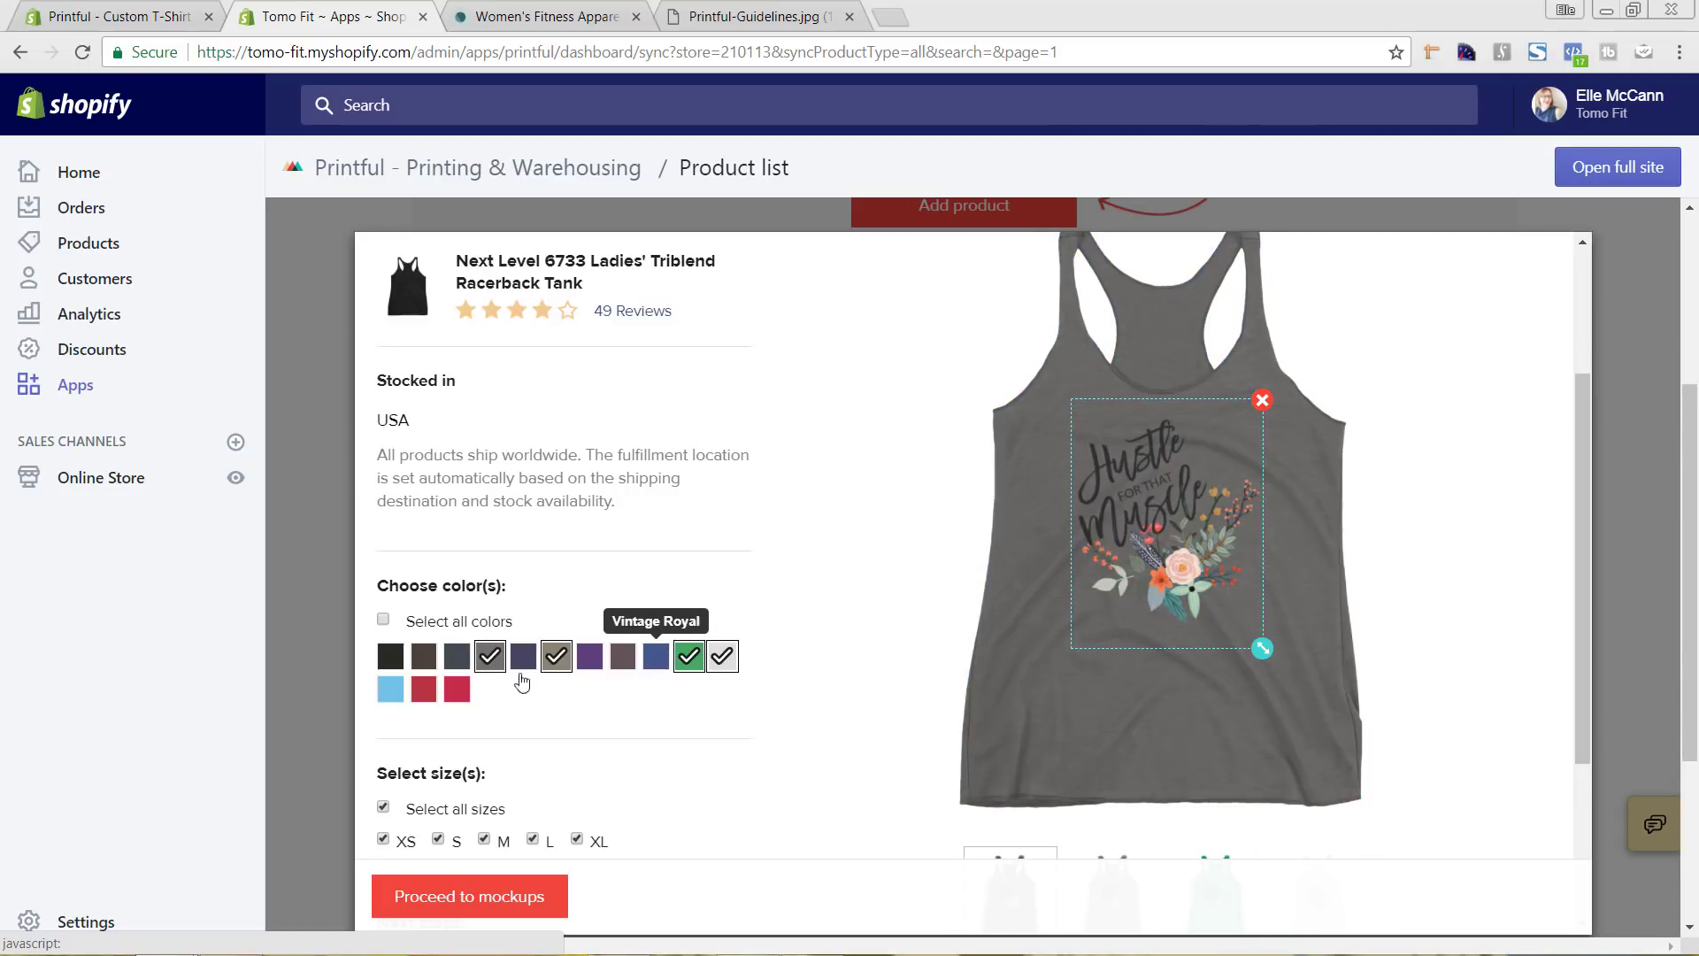
pyautogui.click(391, 690)
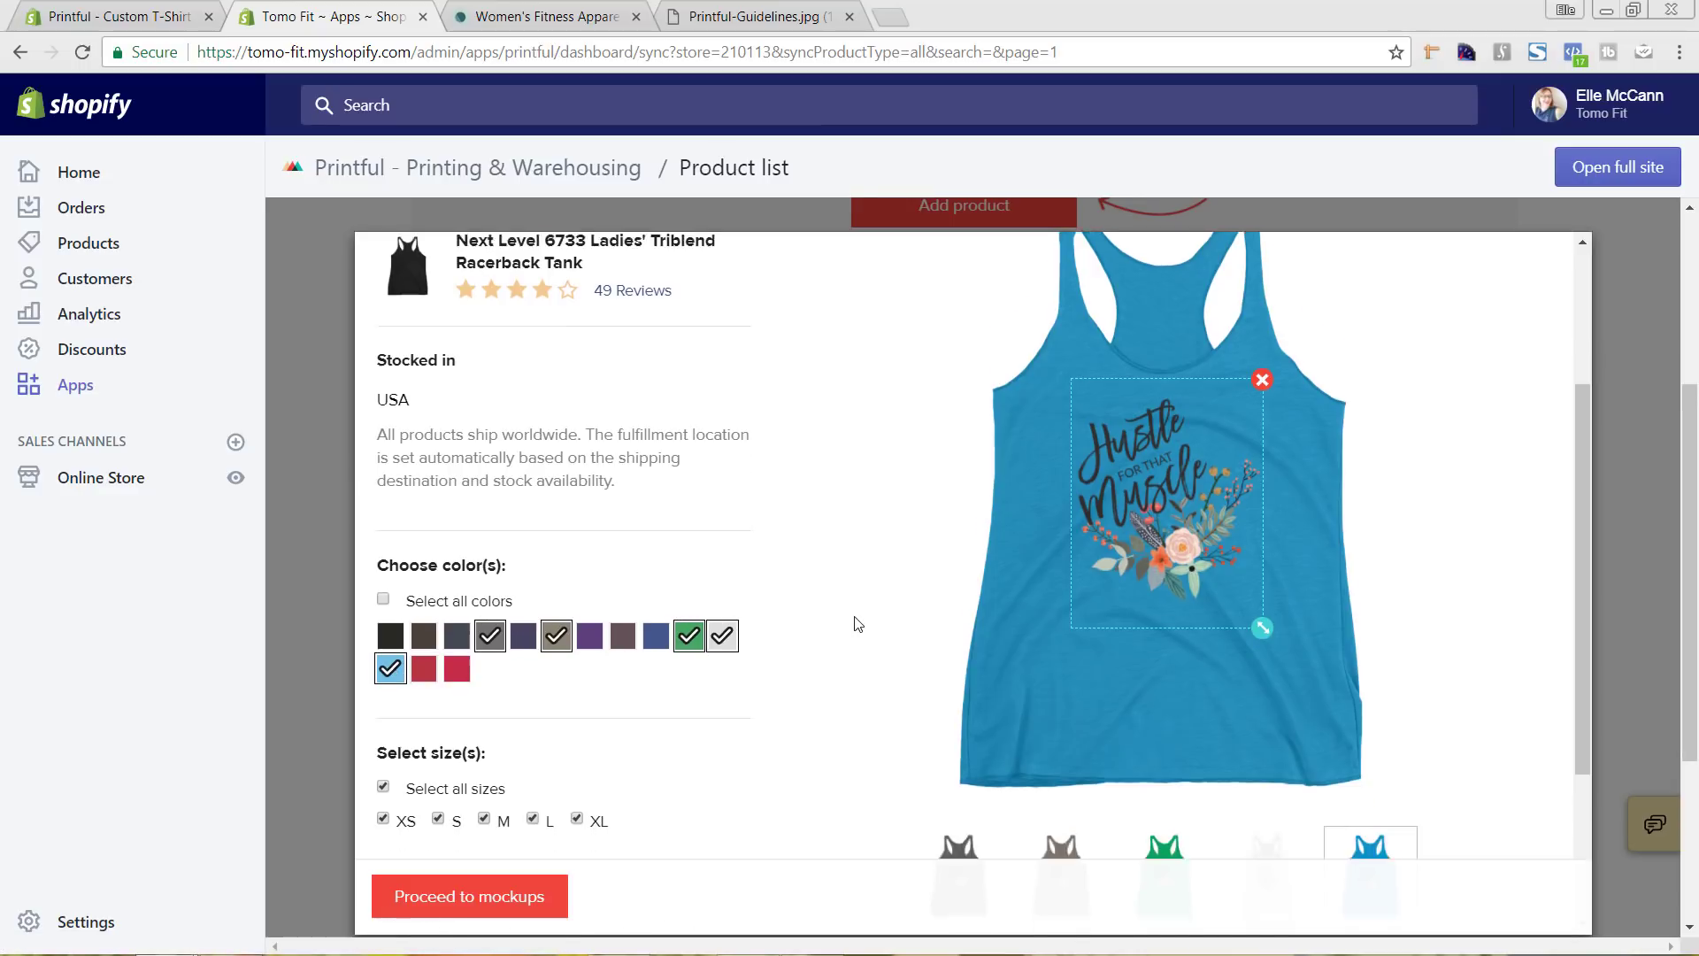
pyautogui.scroll(-3, 857, 620)
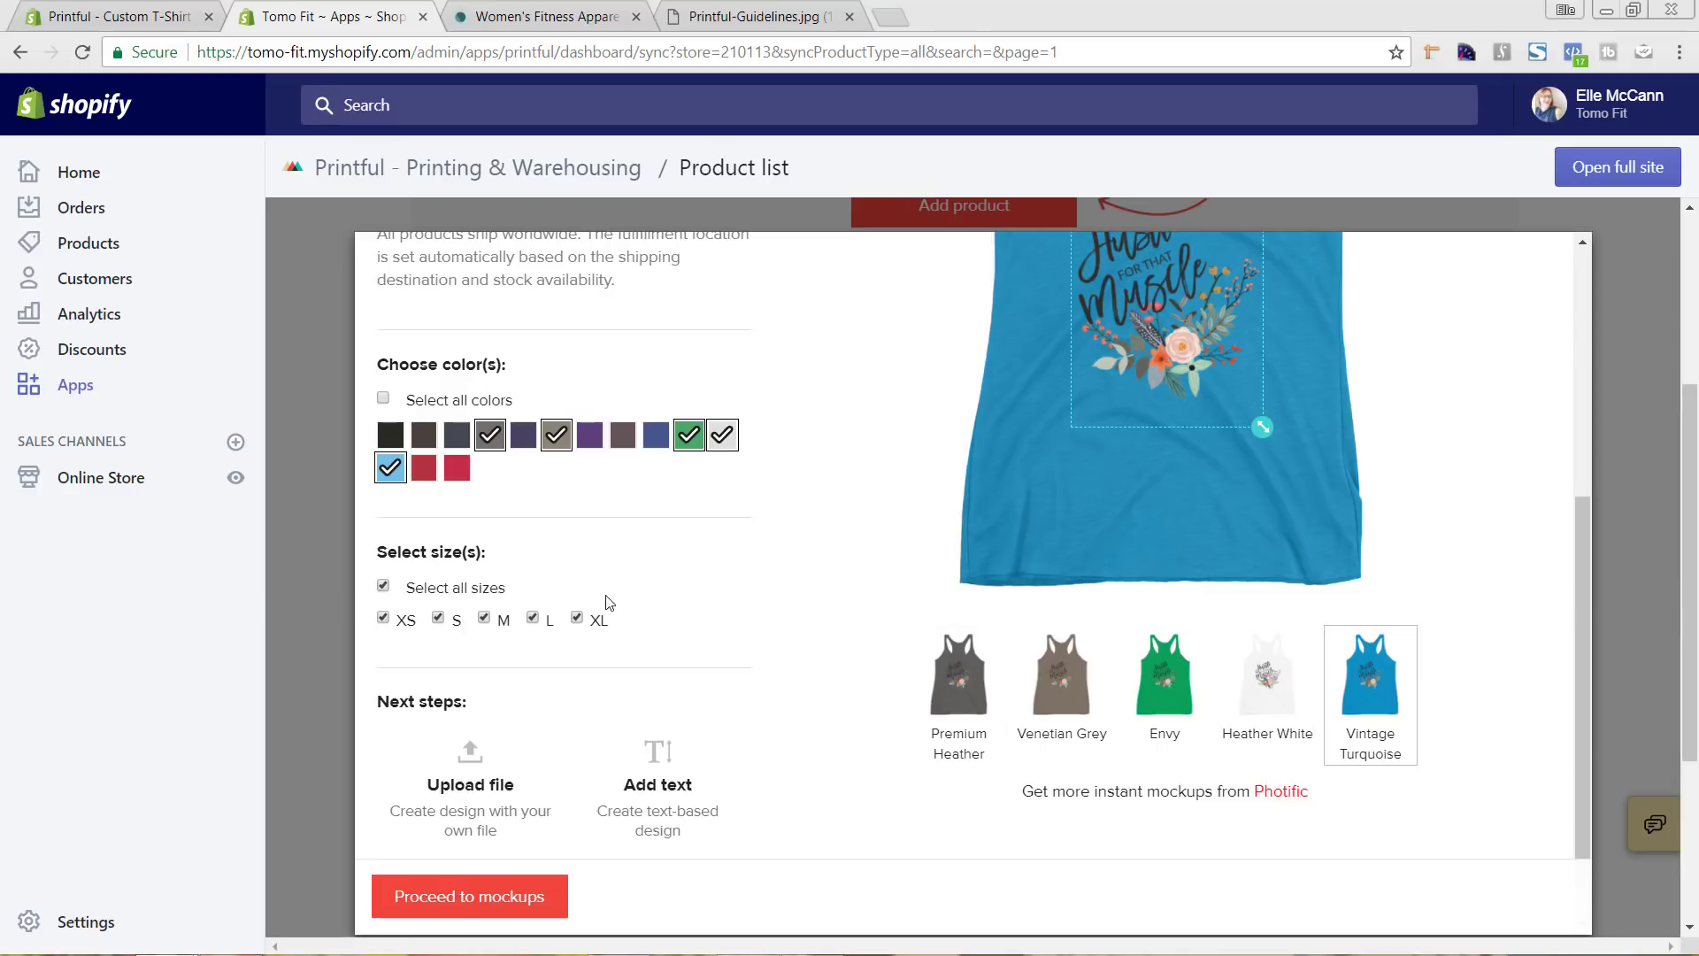
pyautogui.scroll(5, 690, 593)
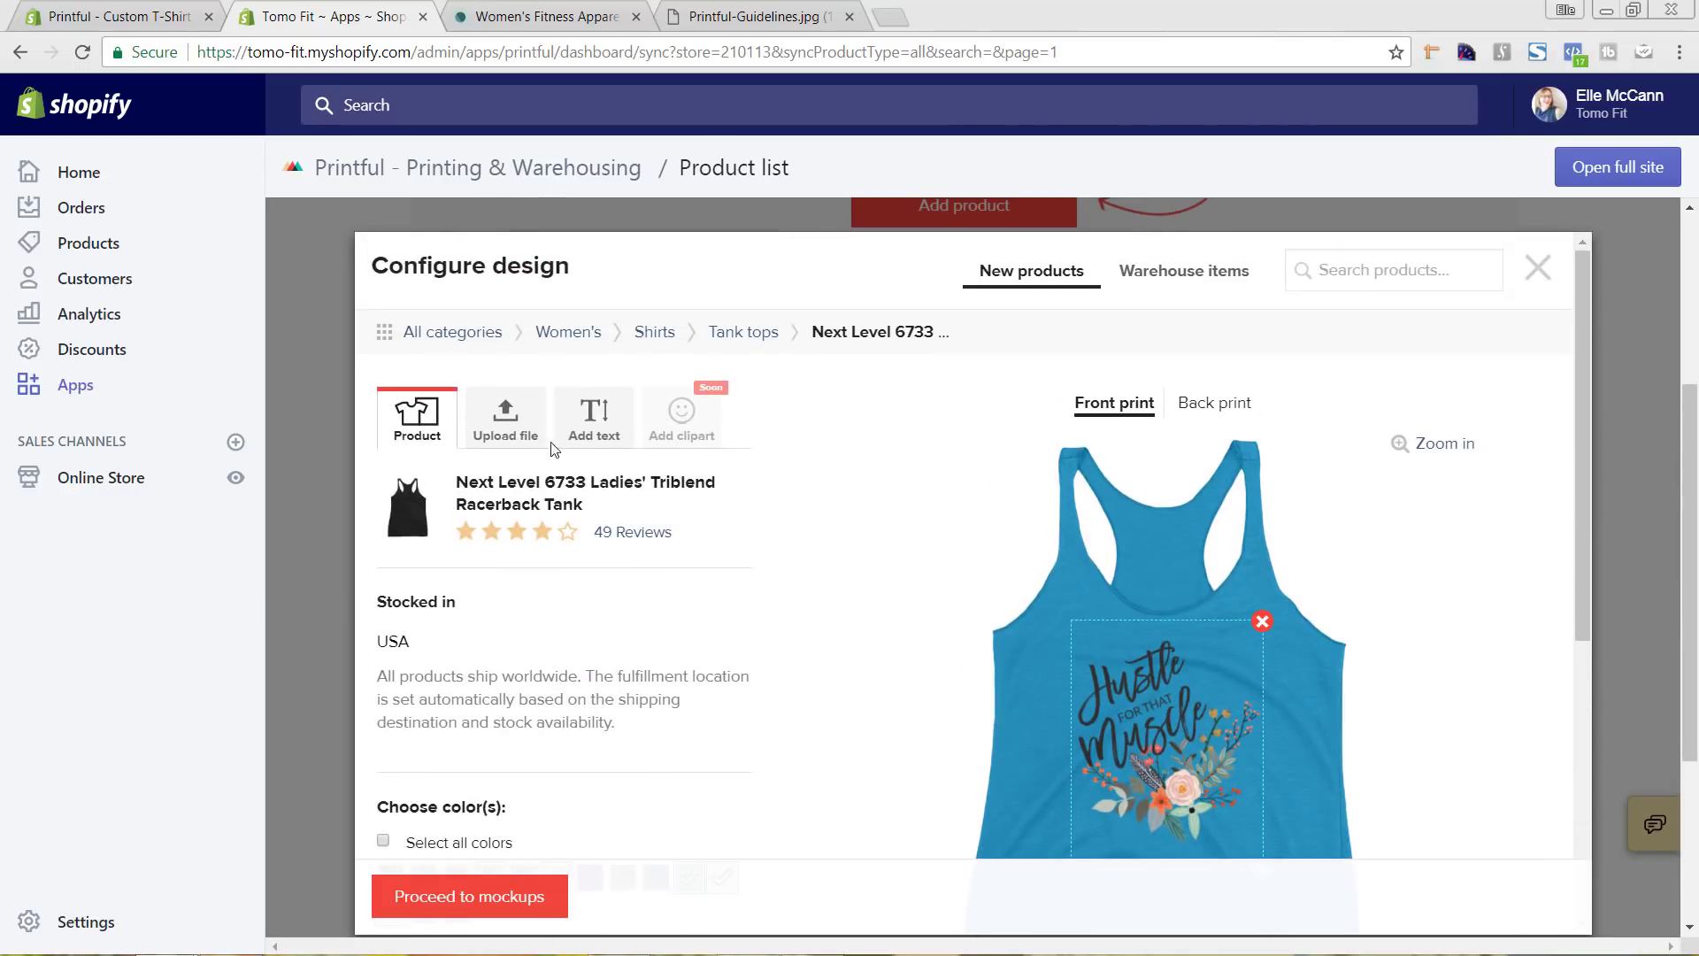
pyautogui.click(505, 417)
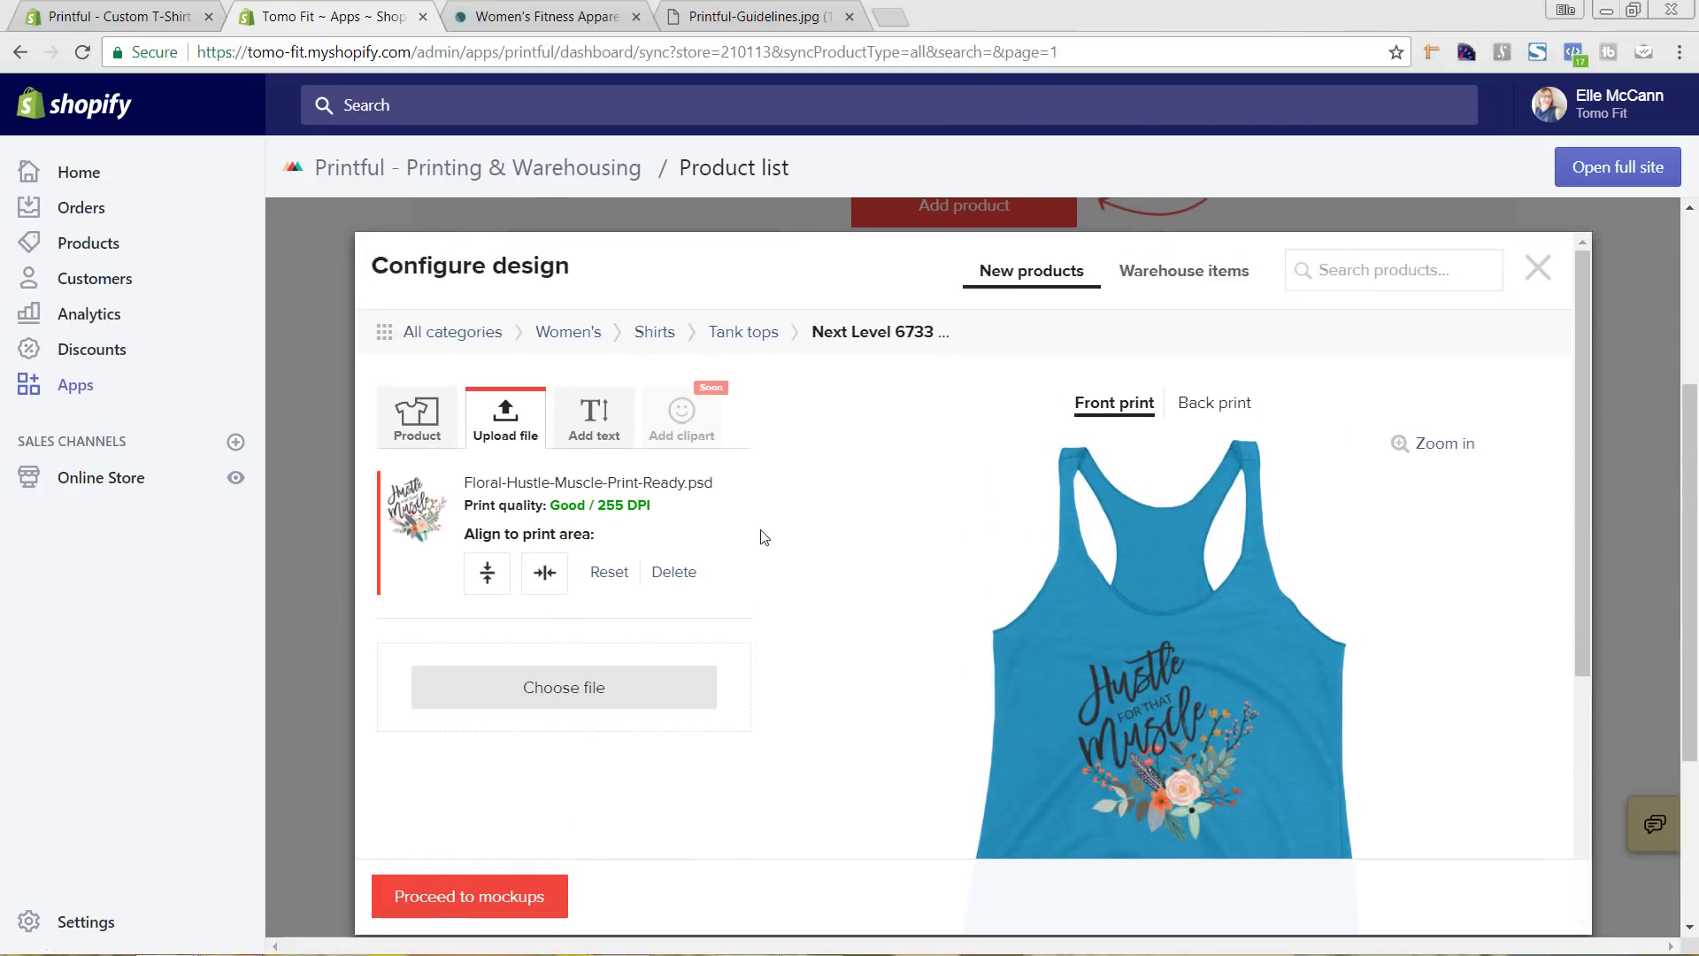
# Check the tank's back print area, return to the front print, and proceed to the mockups
pyautogui.click(1228, 411)
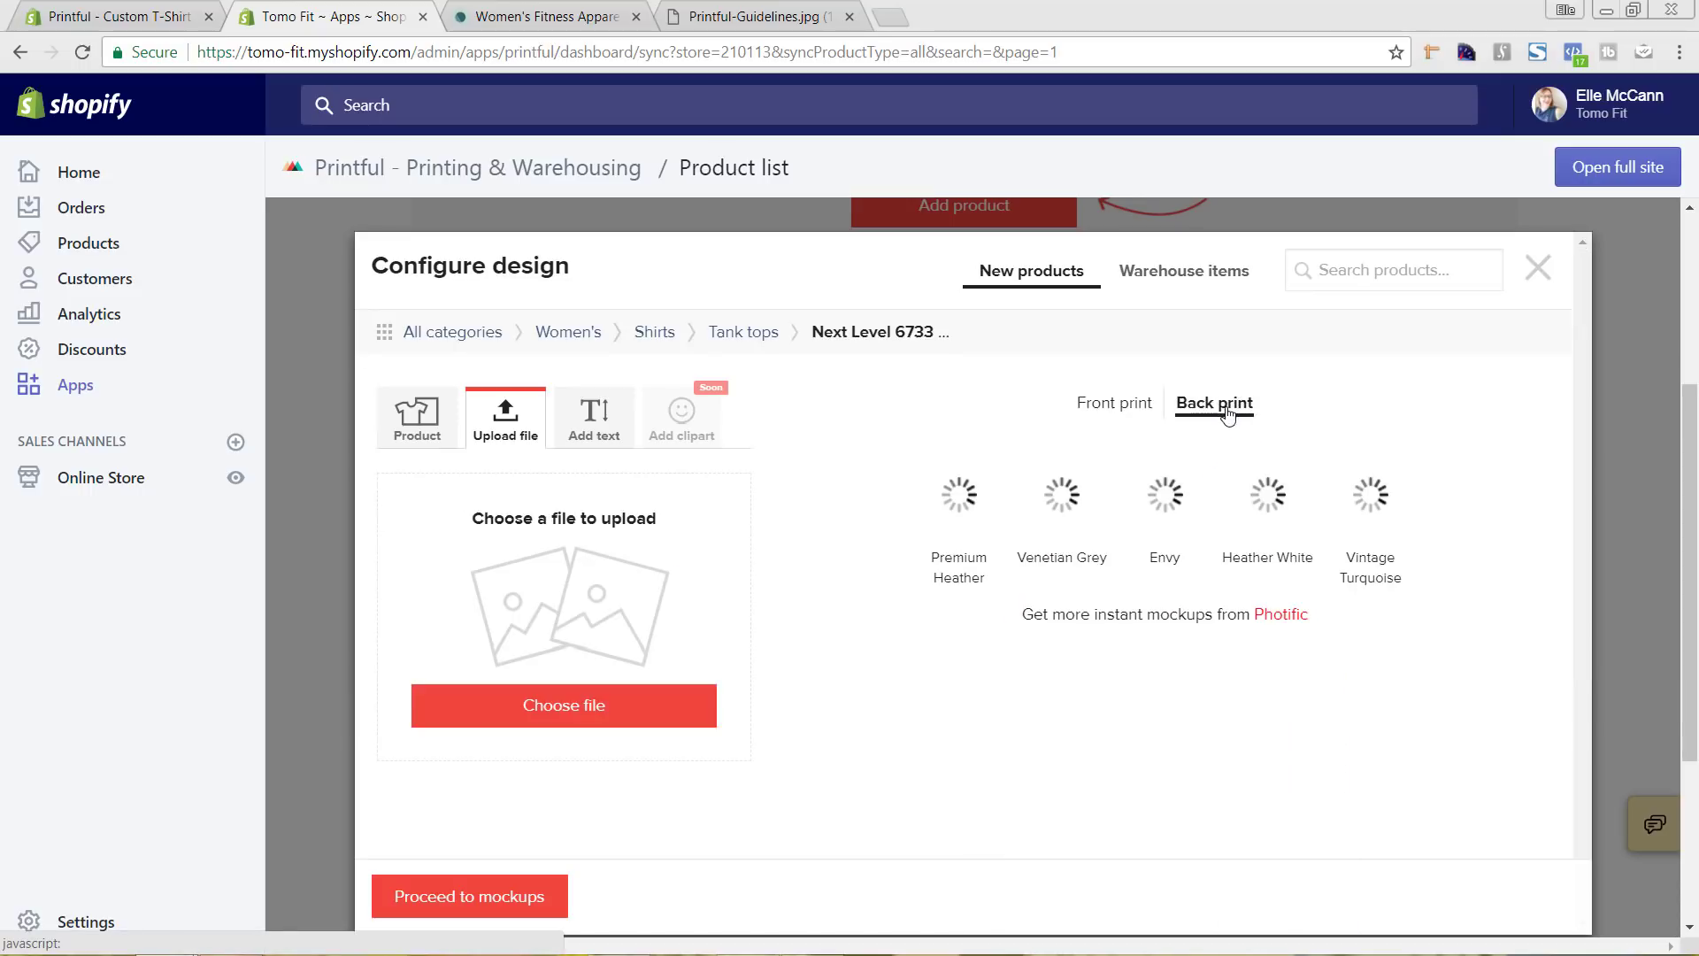
pyautogui.click(1114, 409)
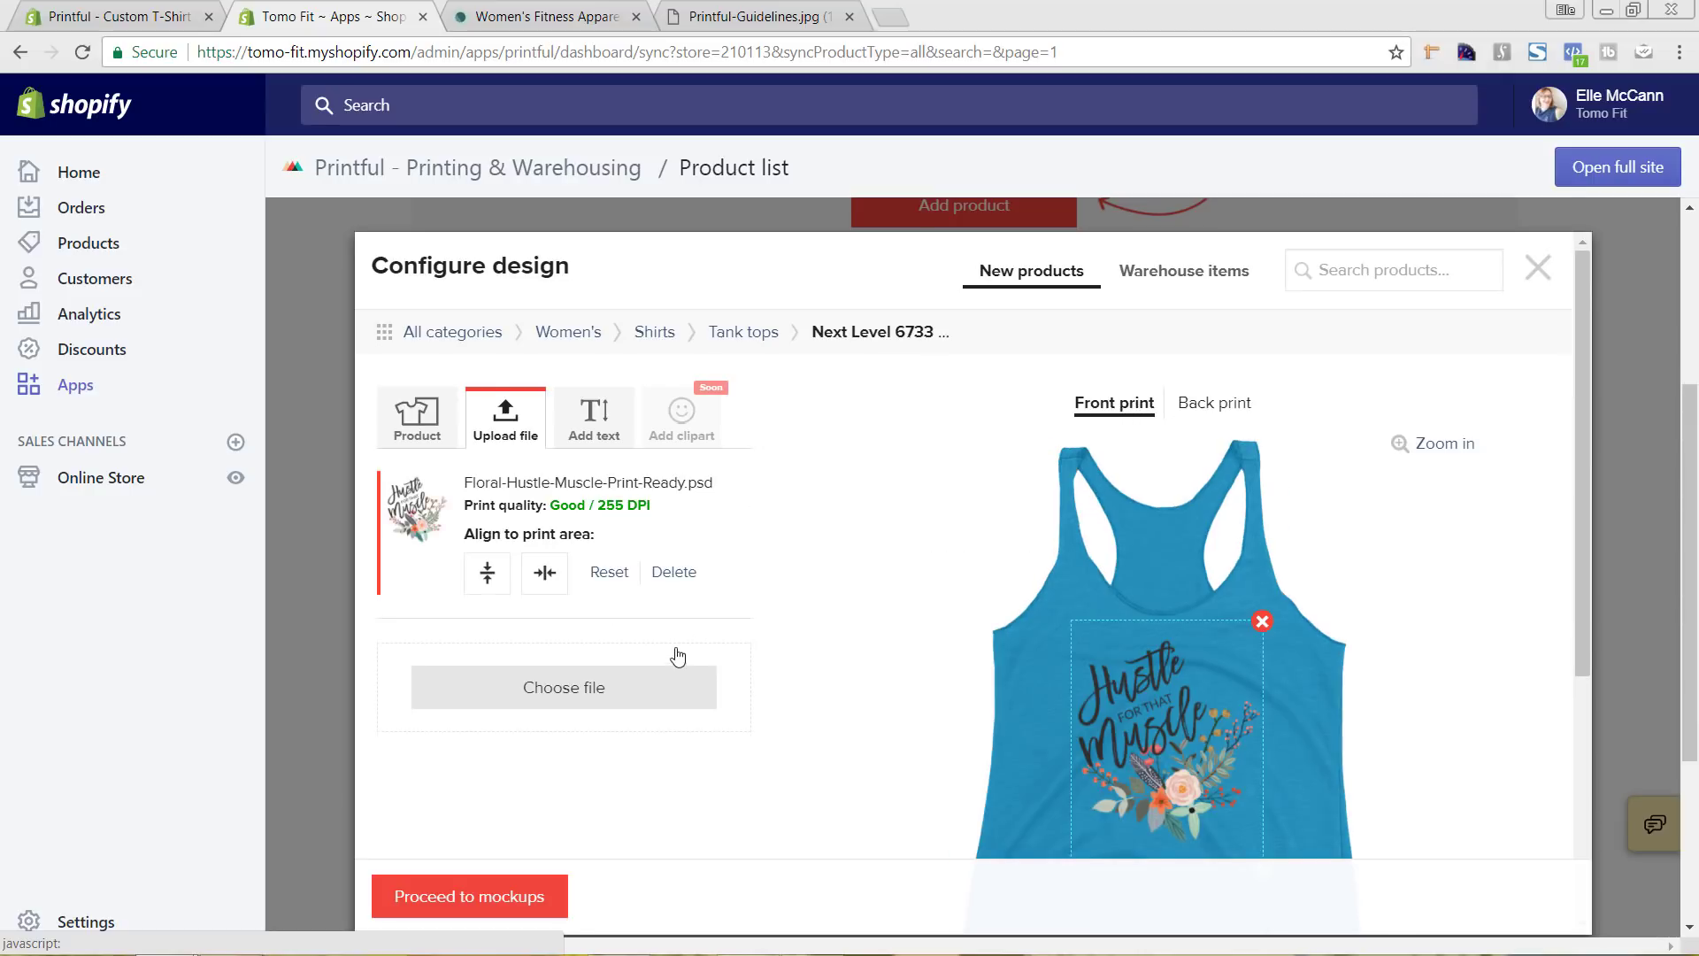
pyautogui.scroll(-2, 741, 691)
pyautogui.scroll(-1, 708, 704)
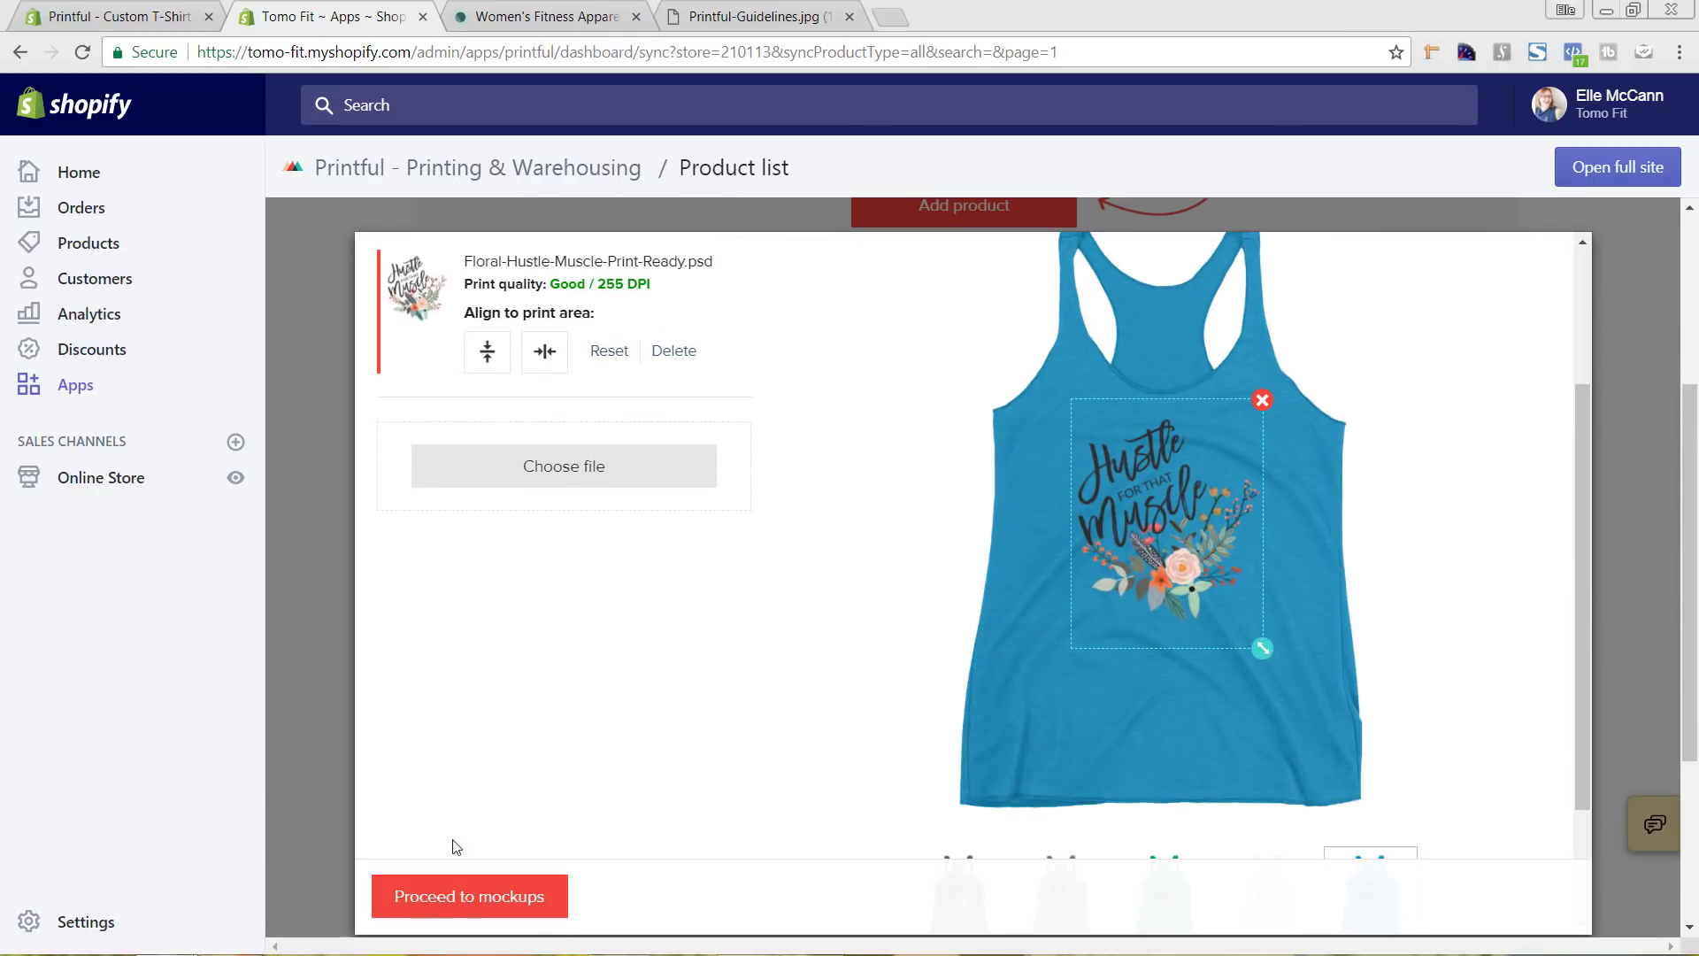
pyautogui.click(437, 912)
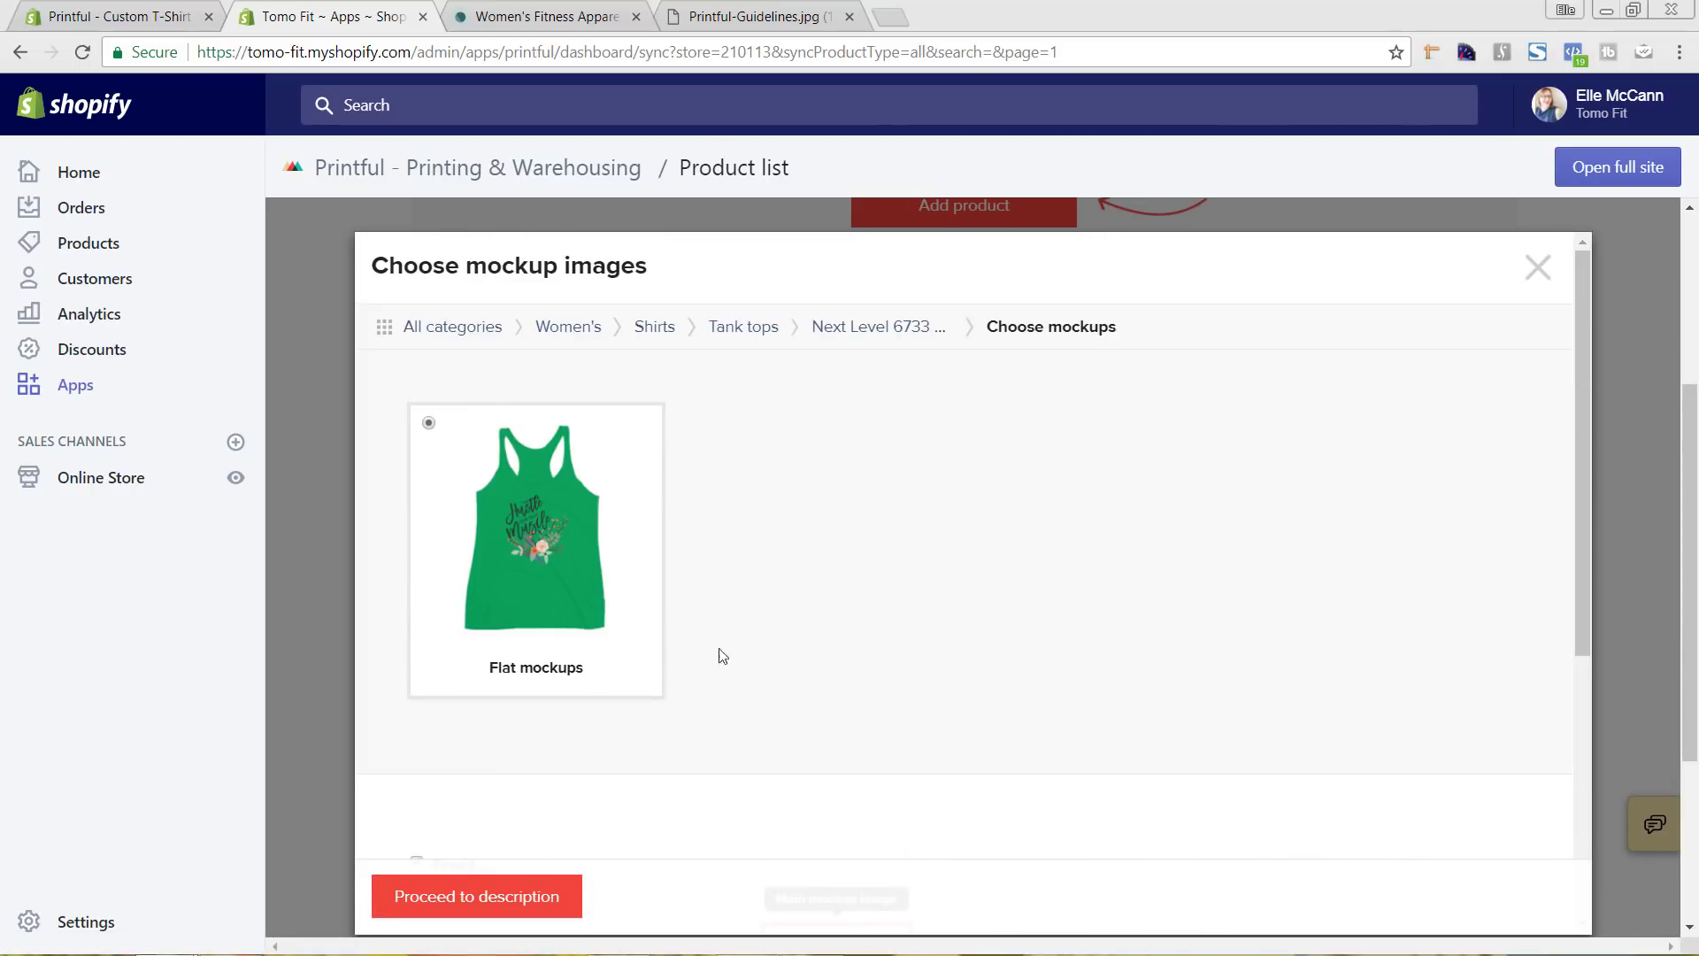
# Compare the storefront's product colors, make Vintage Turquoise the main mockup image, and proceed to the description
pyautogui.scroll(-2, 805, 620)
pyautogui.scroll(-2, 634, 544)
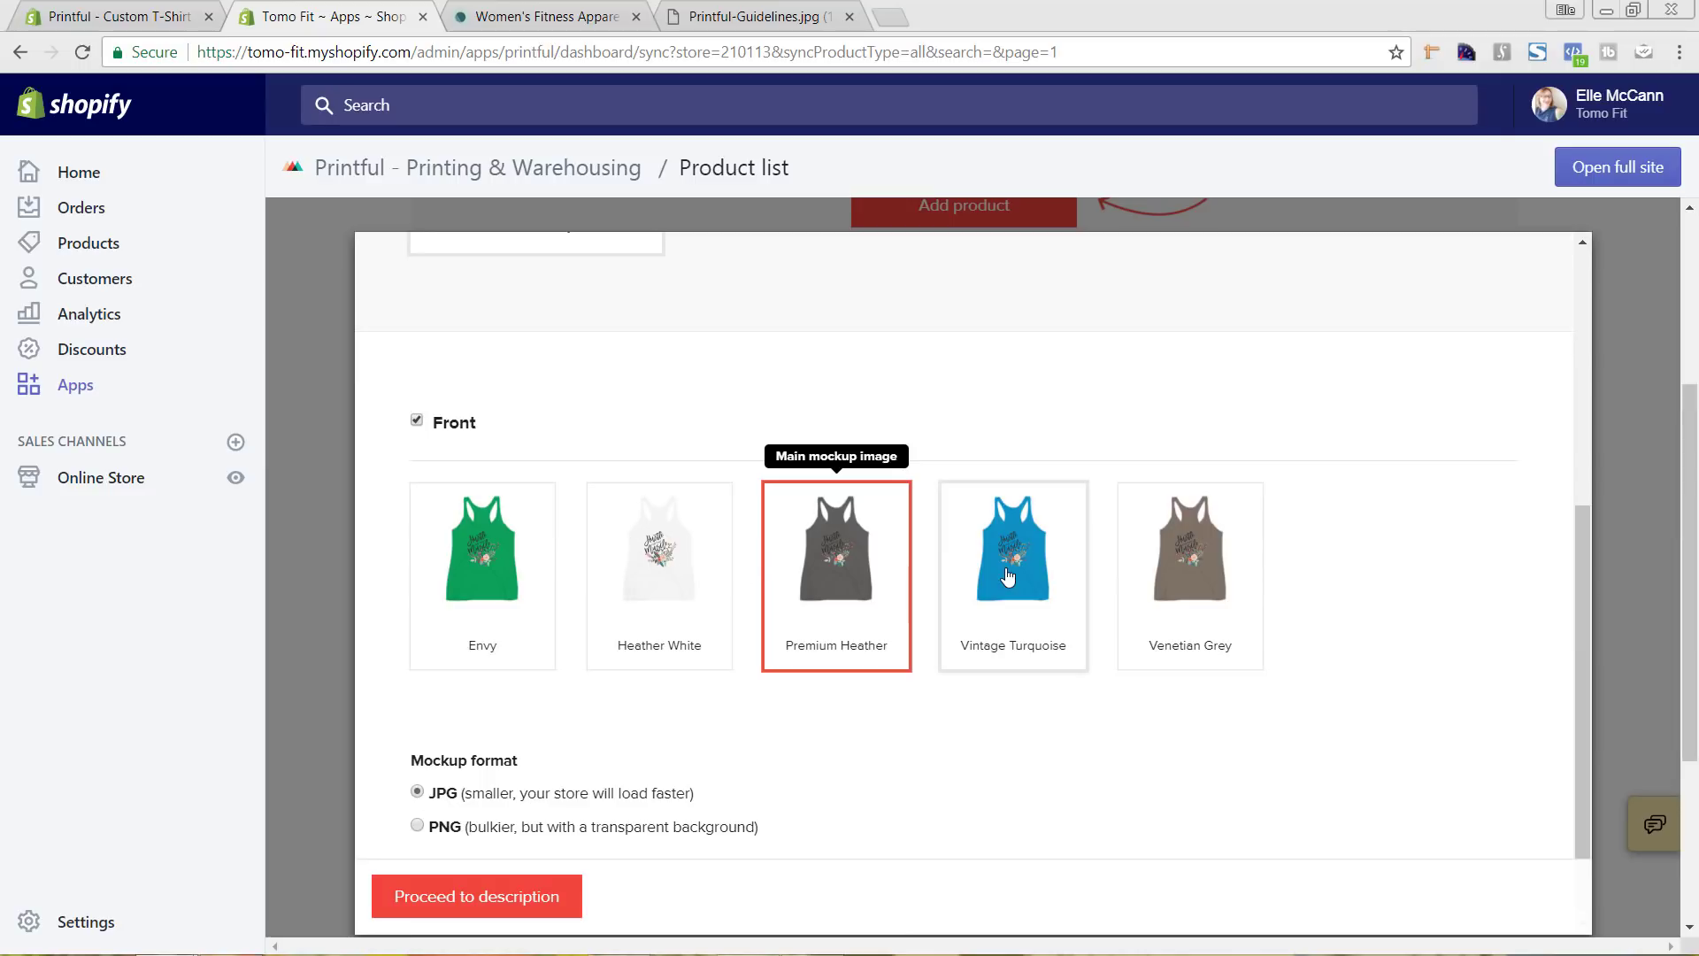
pyautogui.click(549, 23)
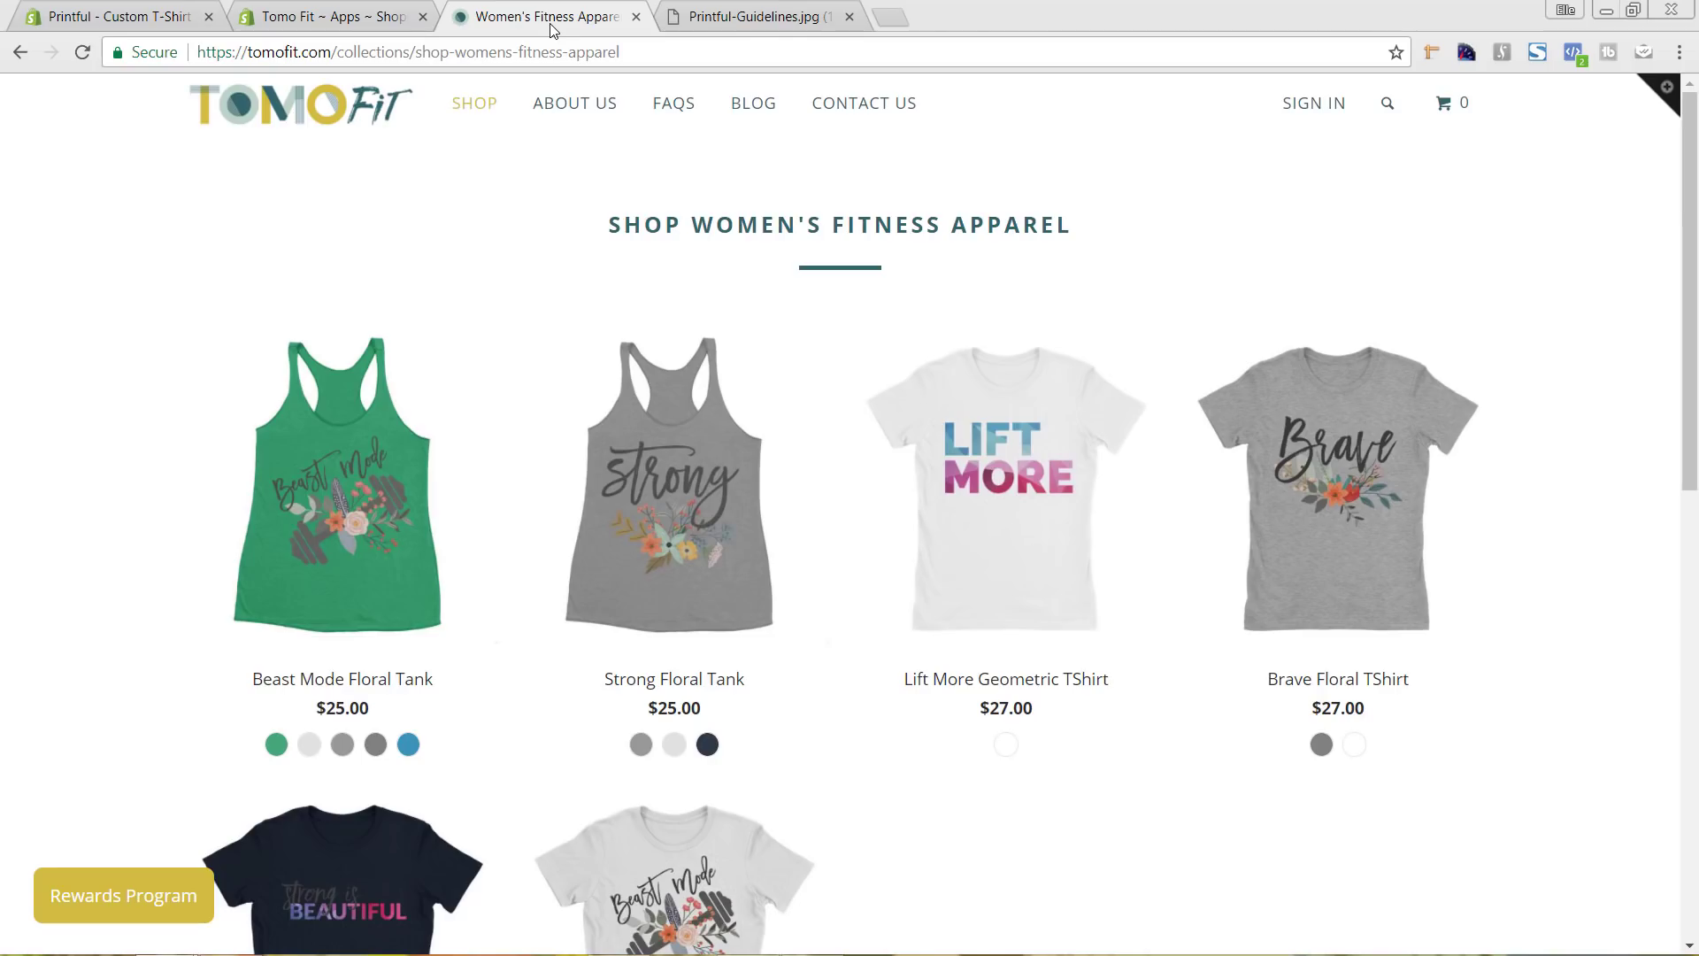
pyautogui.scroll(-3, 713, 310)
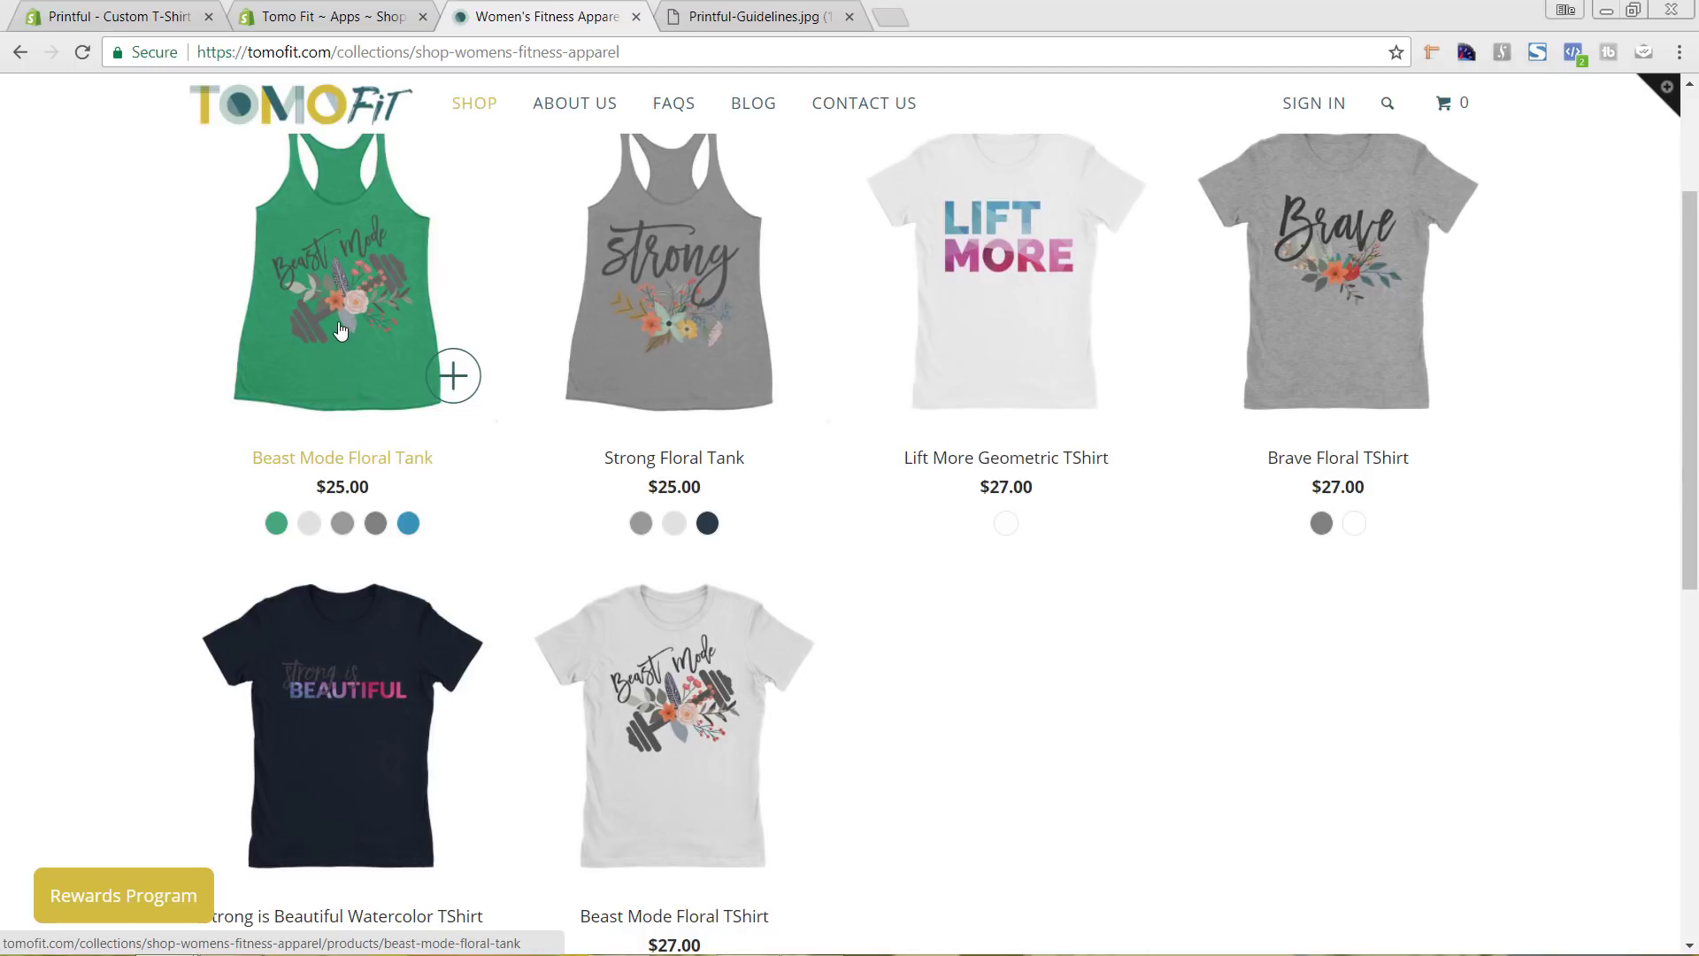
pyautogui.click(372, 26)
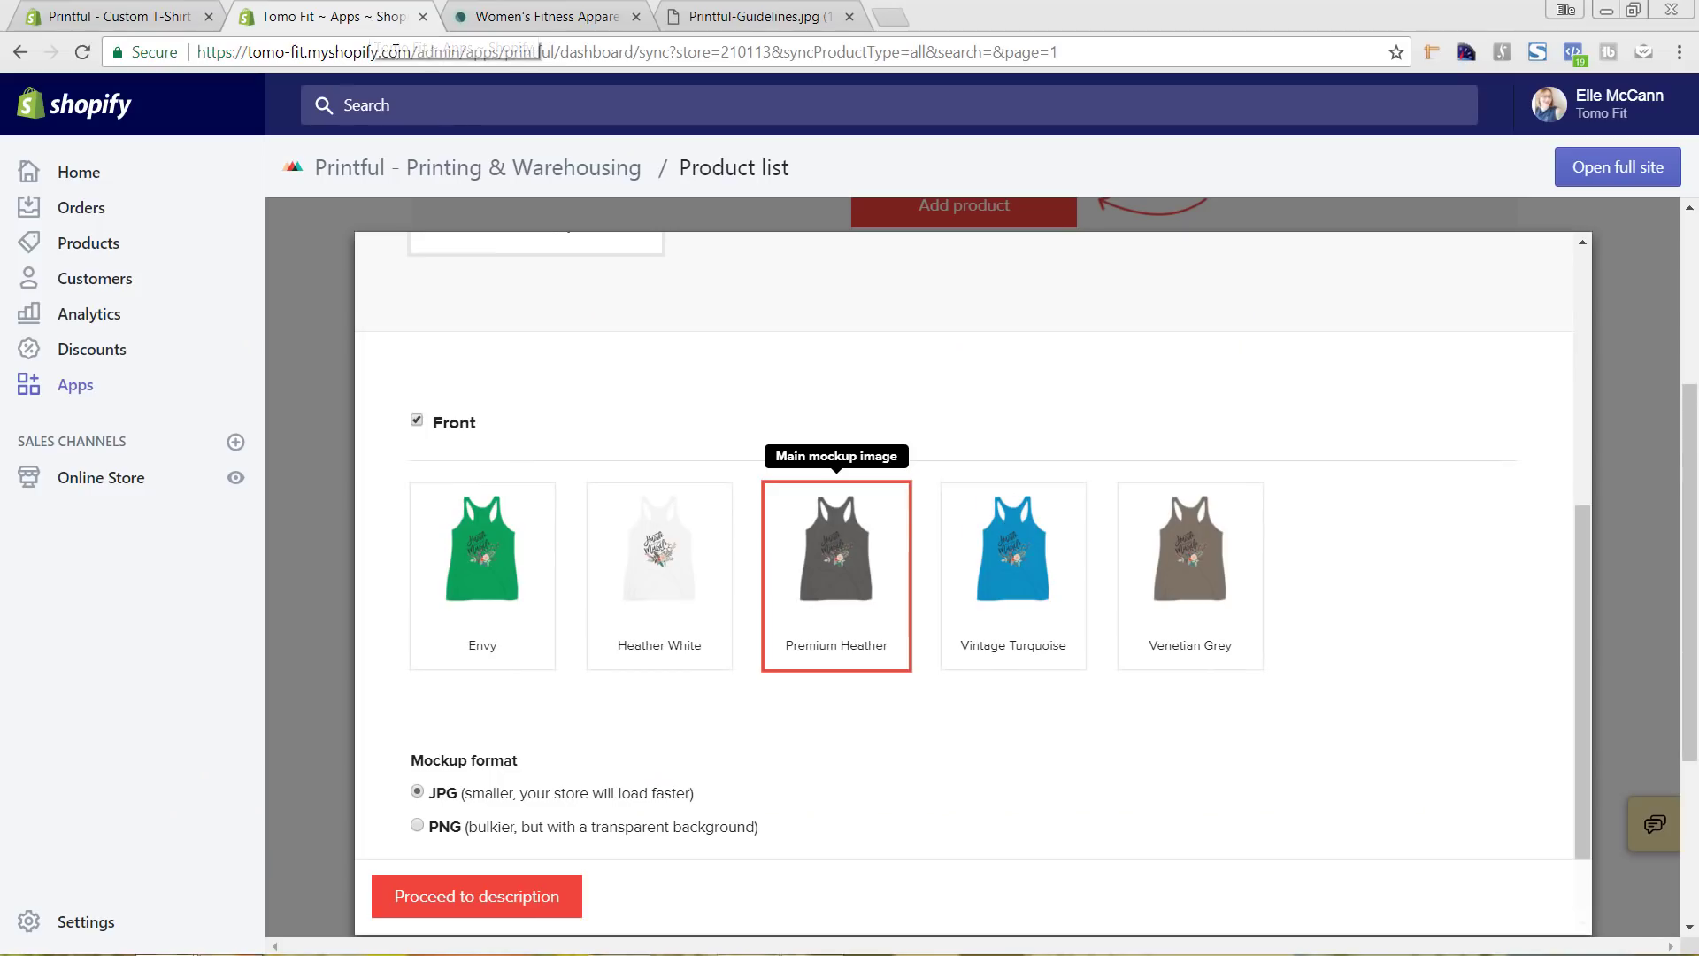
pyautogui.click(993, 553)
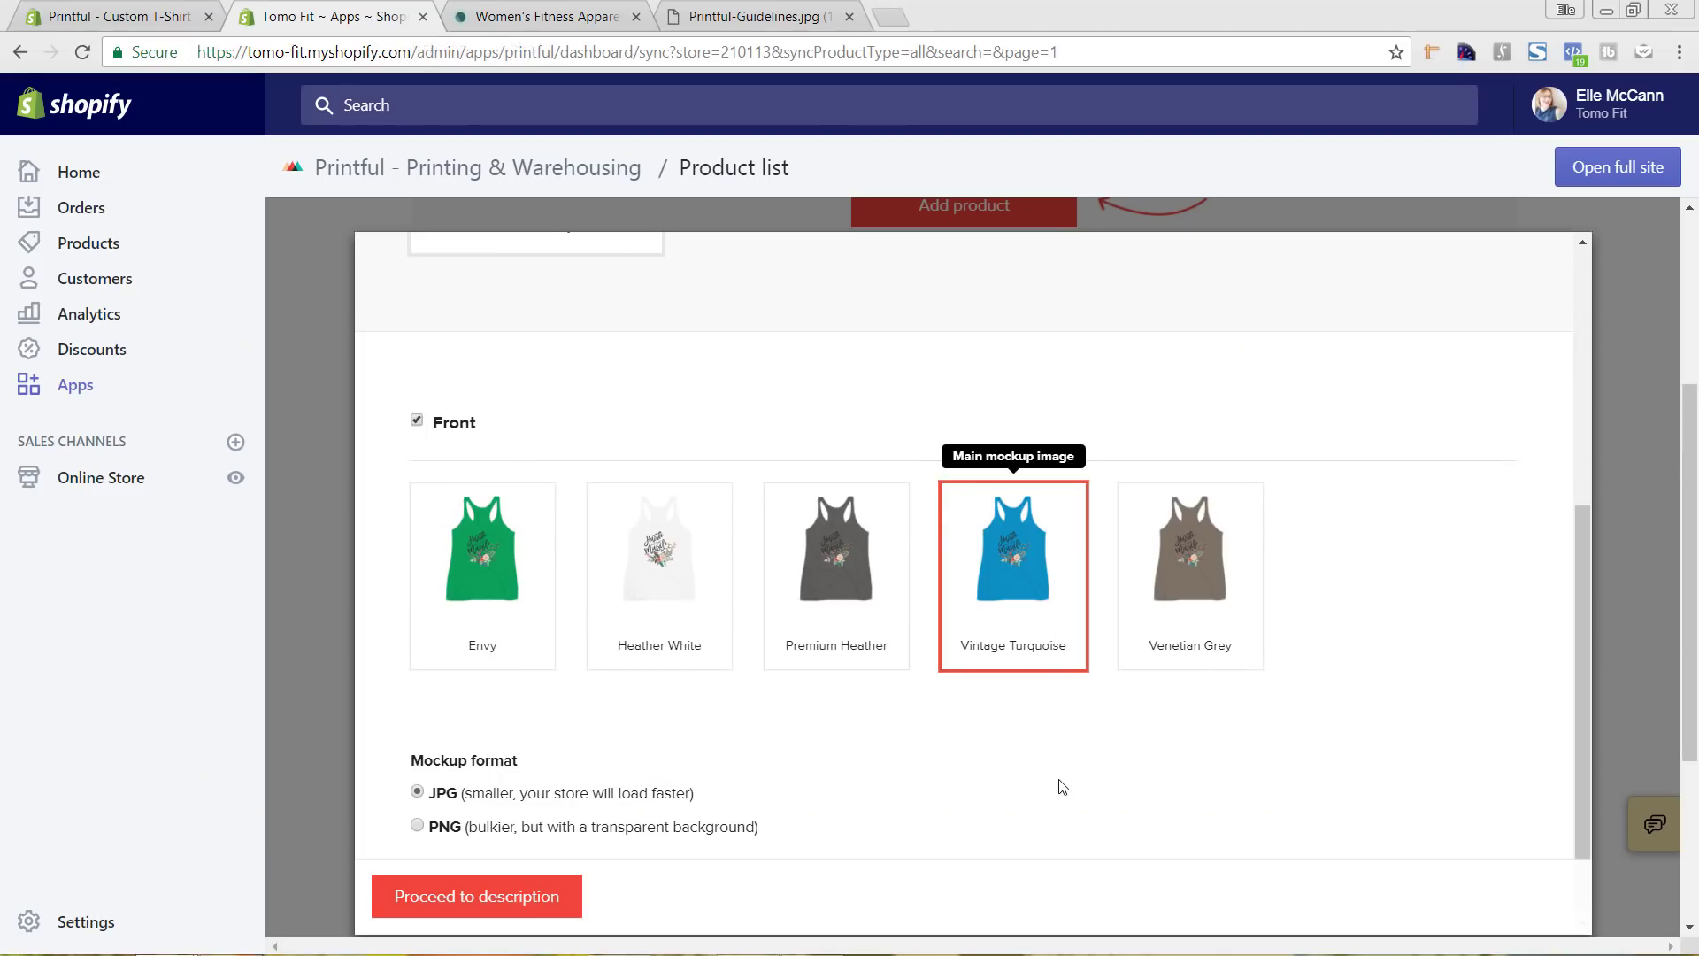
pyautogui.scroll(-1, 1054, 777)
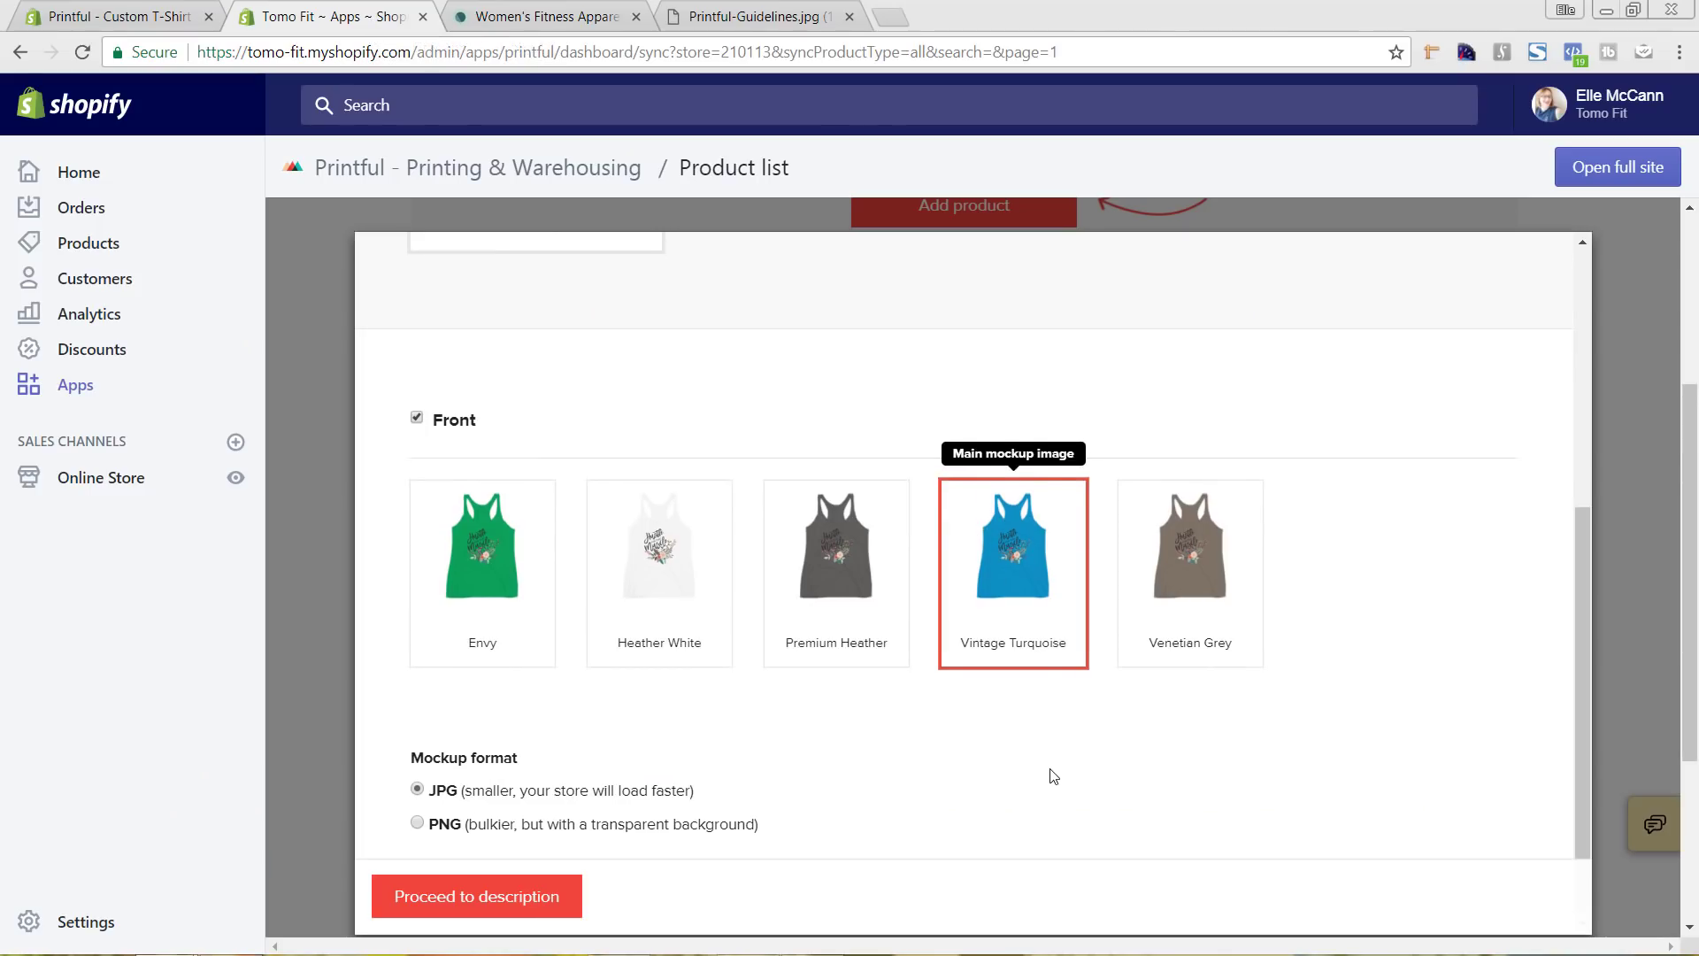
pyautogui.click(455, 897)
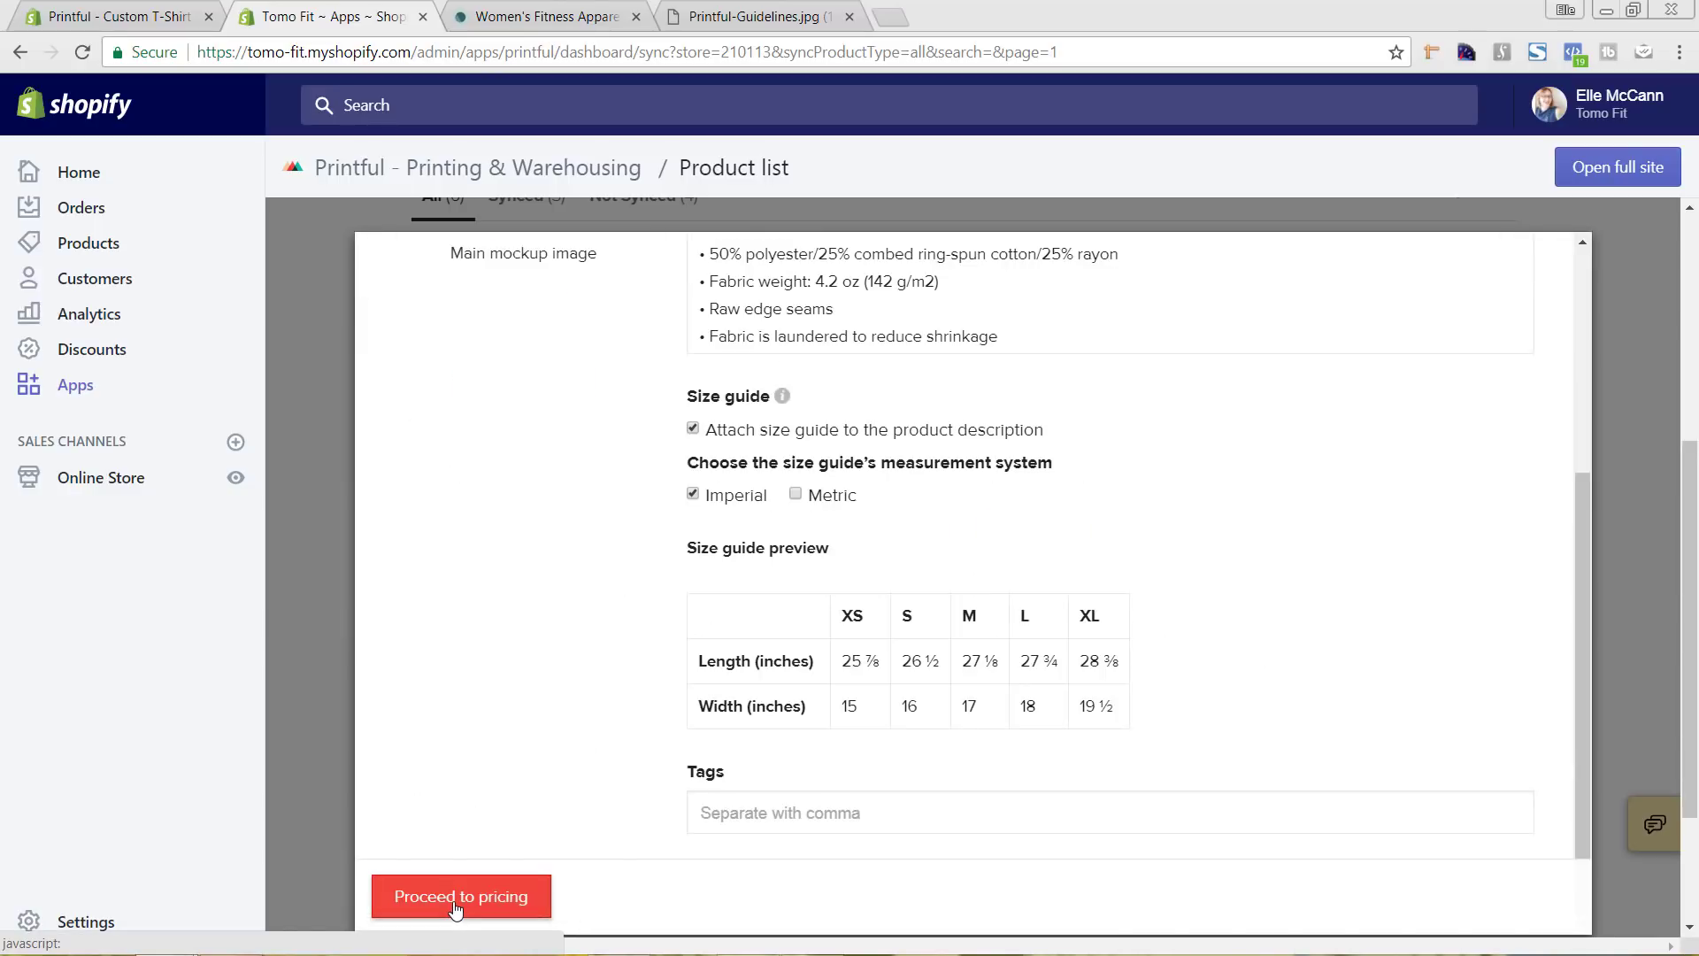
# Change the product title to "Hustle for that Muscle Tank"
pyautogui.scroll(3, 956, 675)
pyautogui.scroll(1, 975, 659)
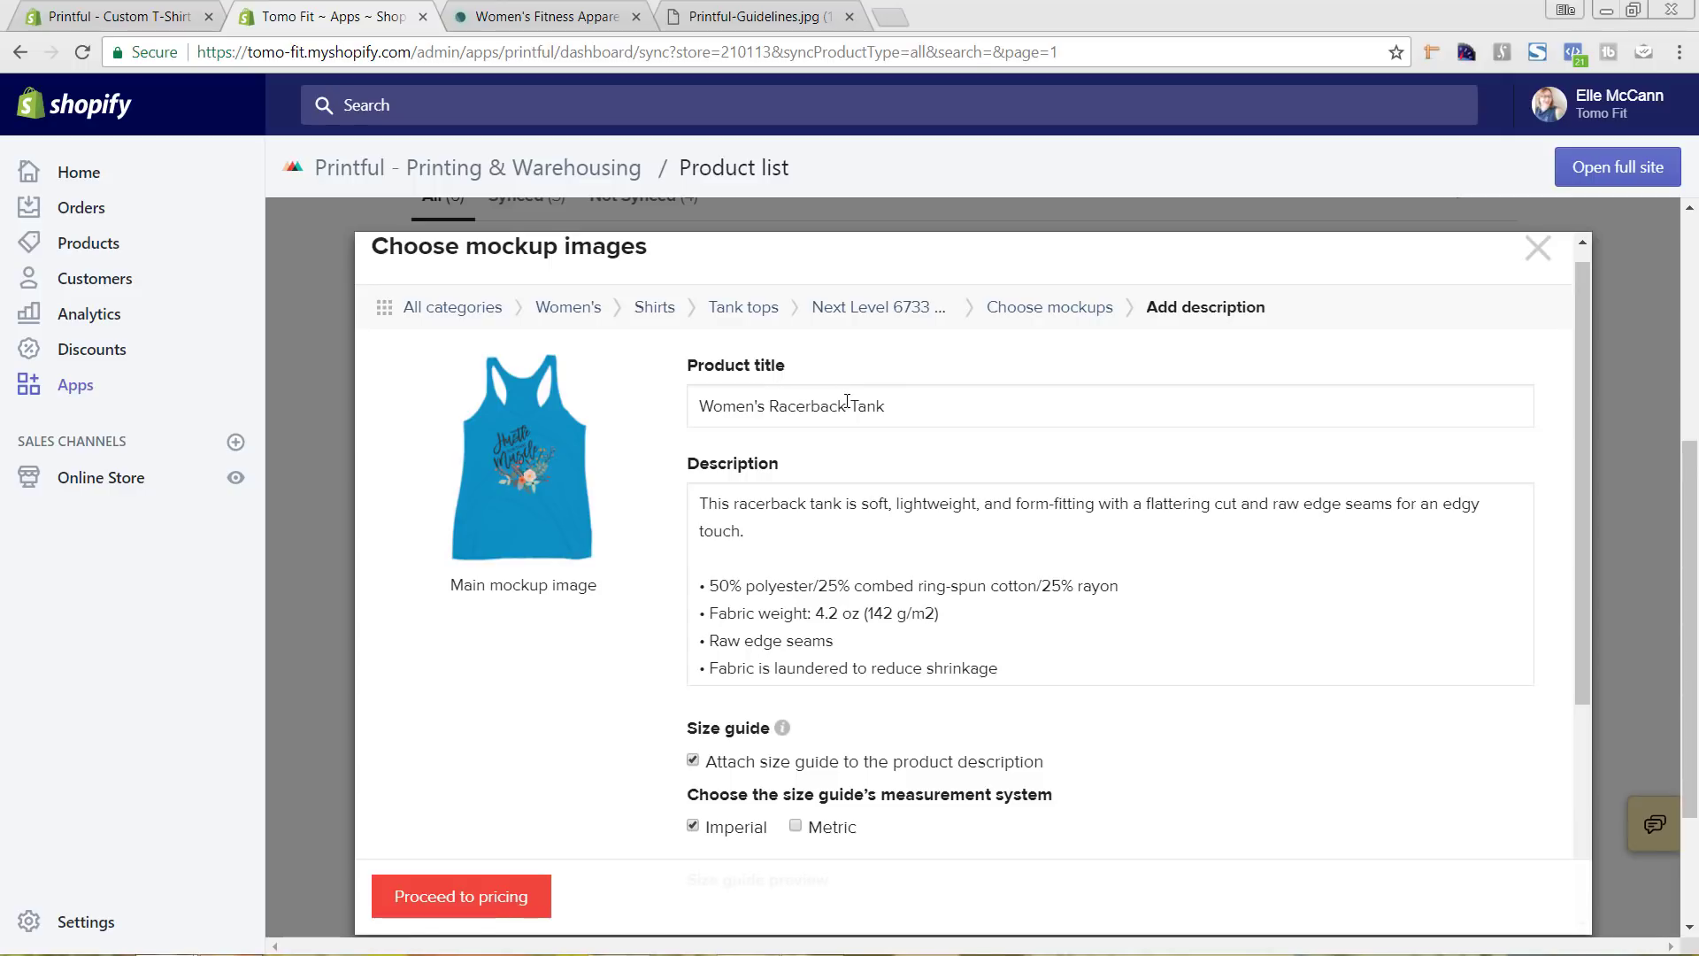
pyautogui.moveTo(847, 404); pyautogui.dragTo(571, 370)
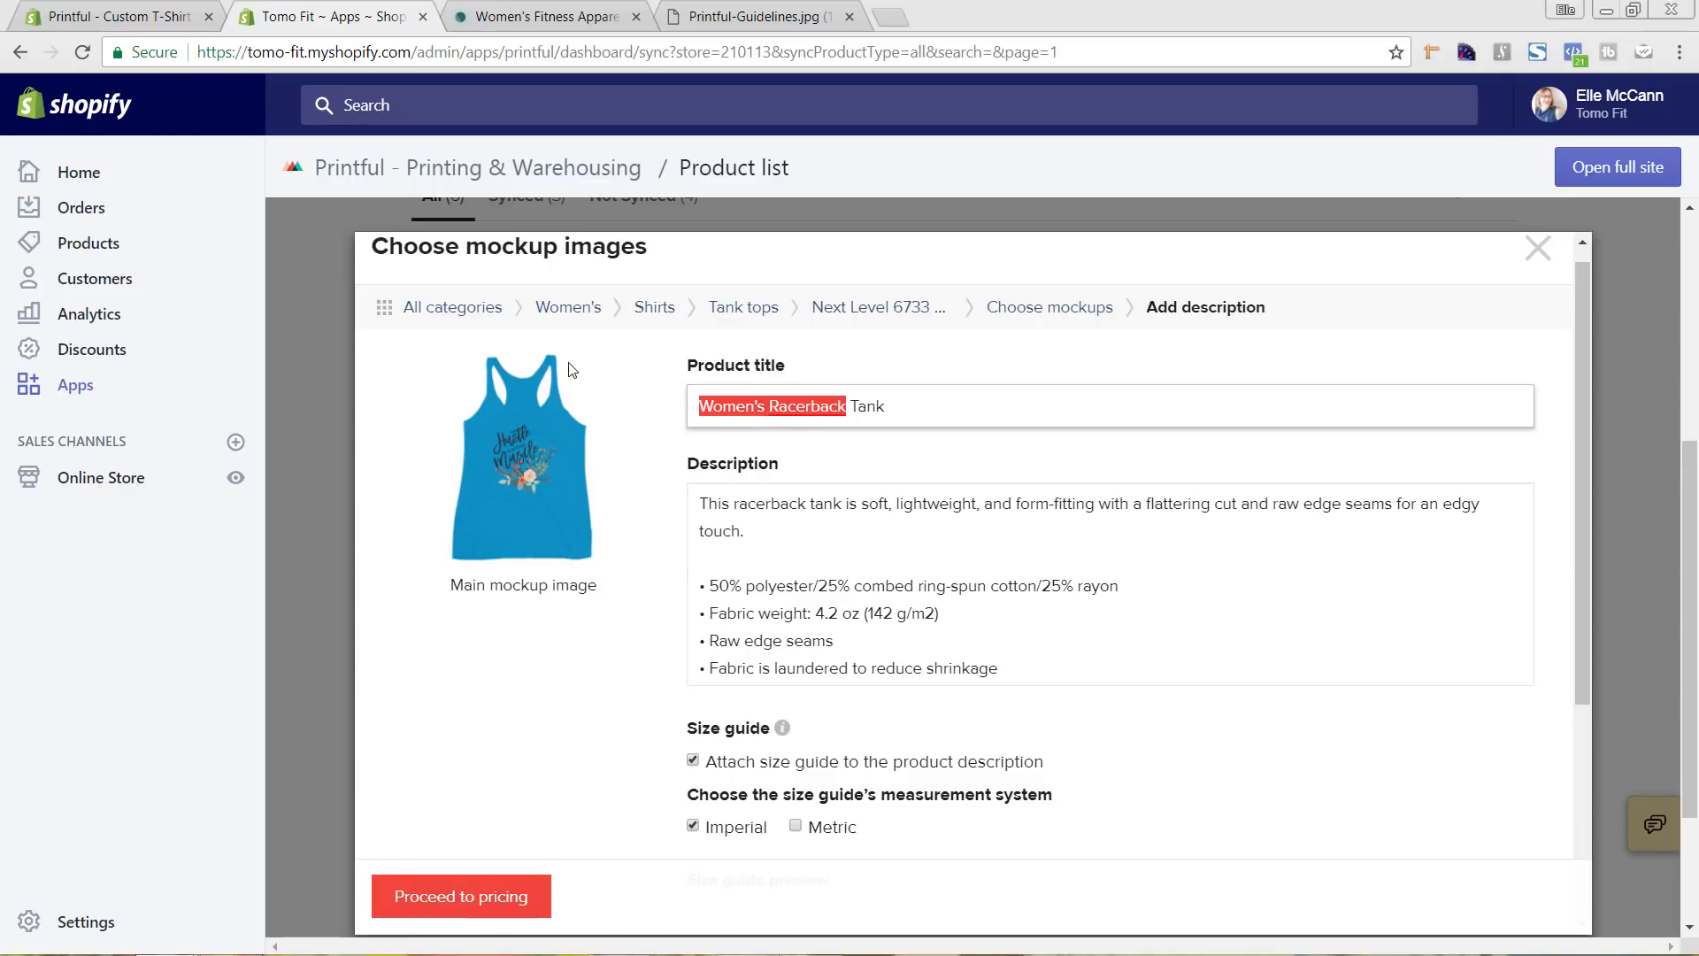
pyautogui.write('Hus')
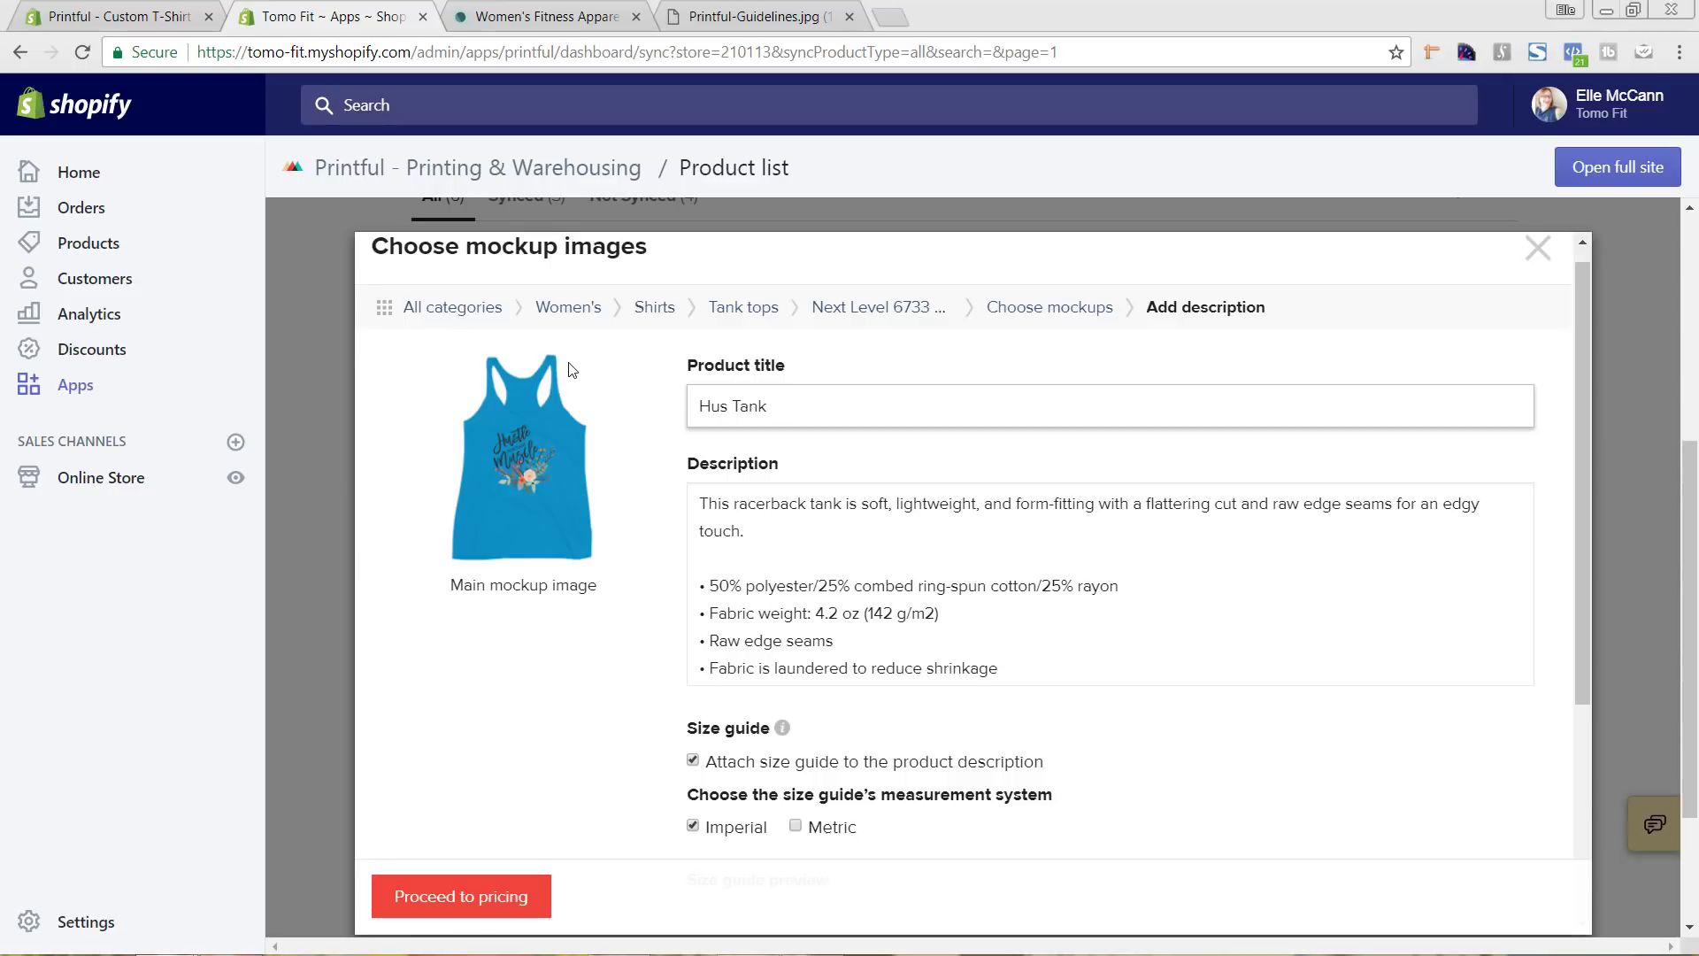
pyautogui.write('tle for that Muscle')
# Review the product description, imperial size guide and tags section, and proceed to pricing
pyautogui.scroll(-1, 893, 581)
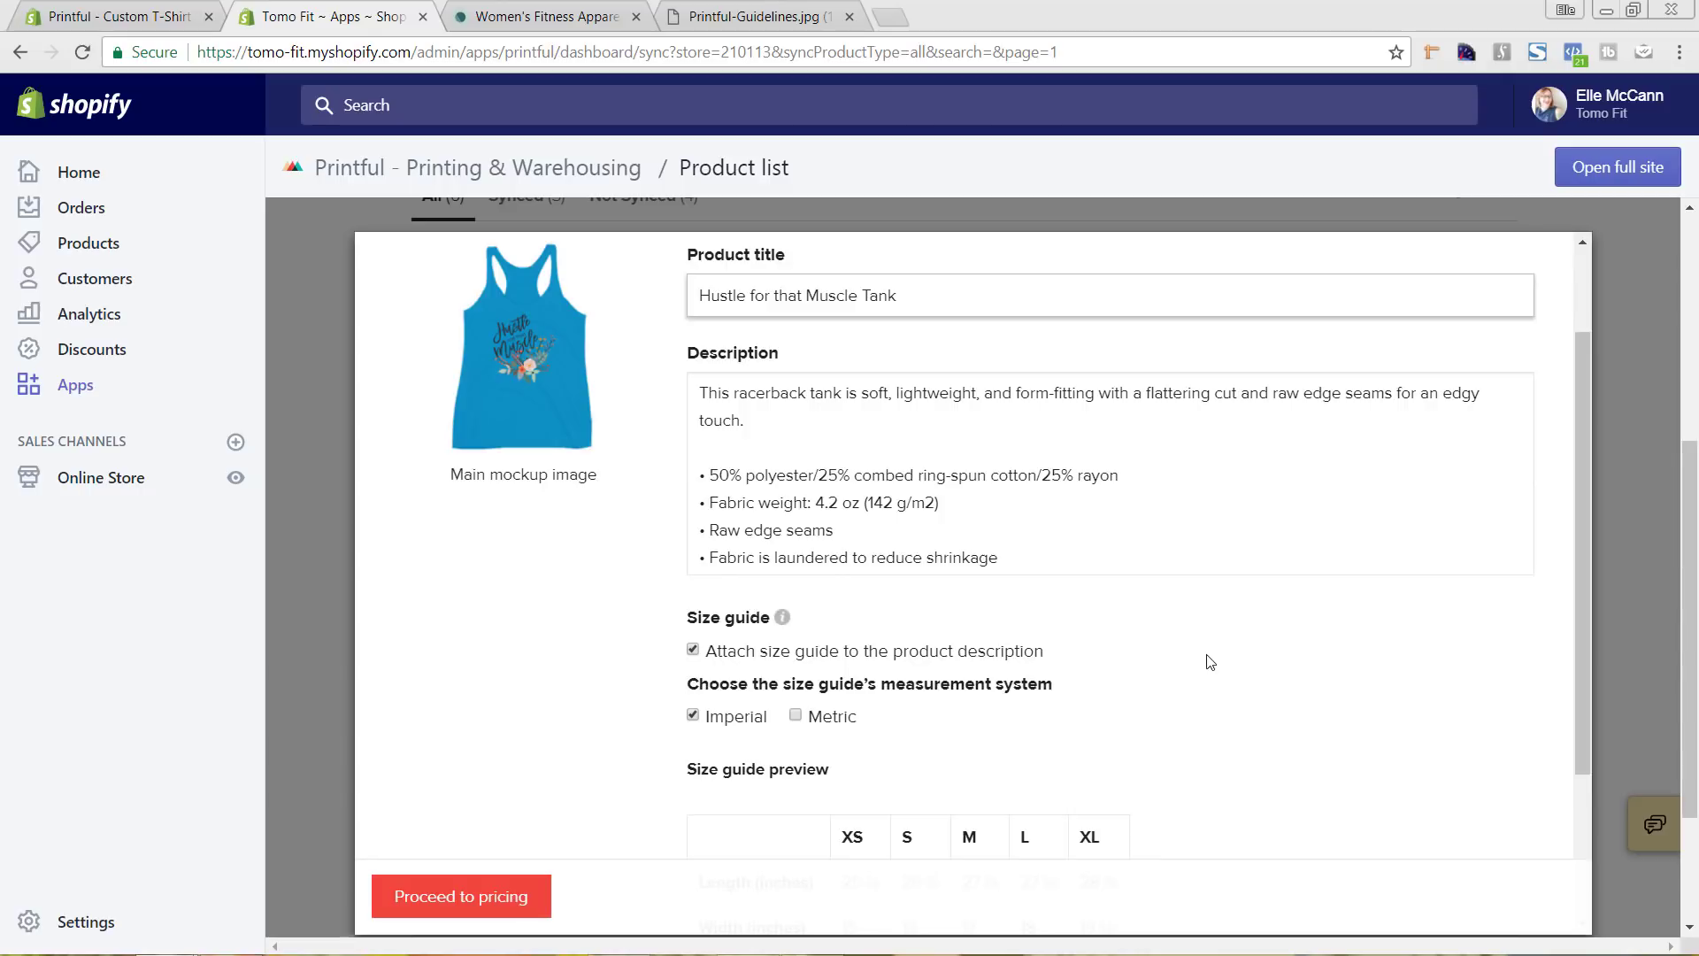
pyautogui.scroll(-1, 1210, 662)
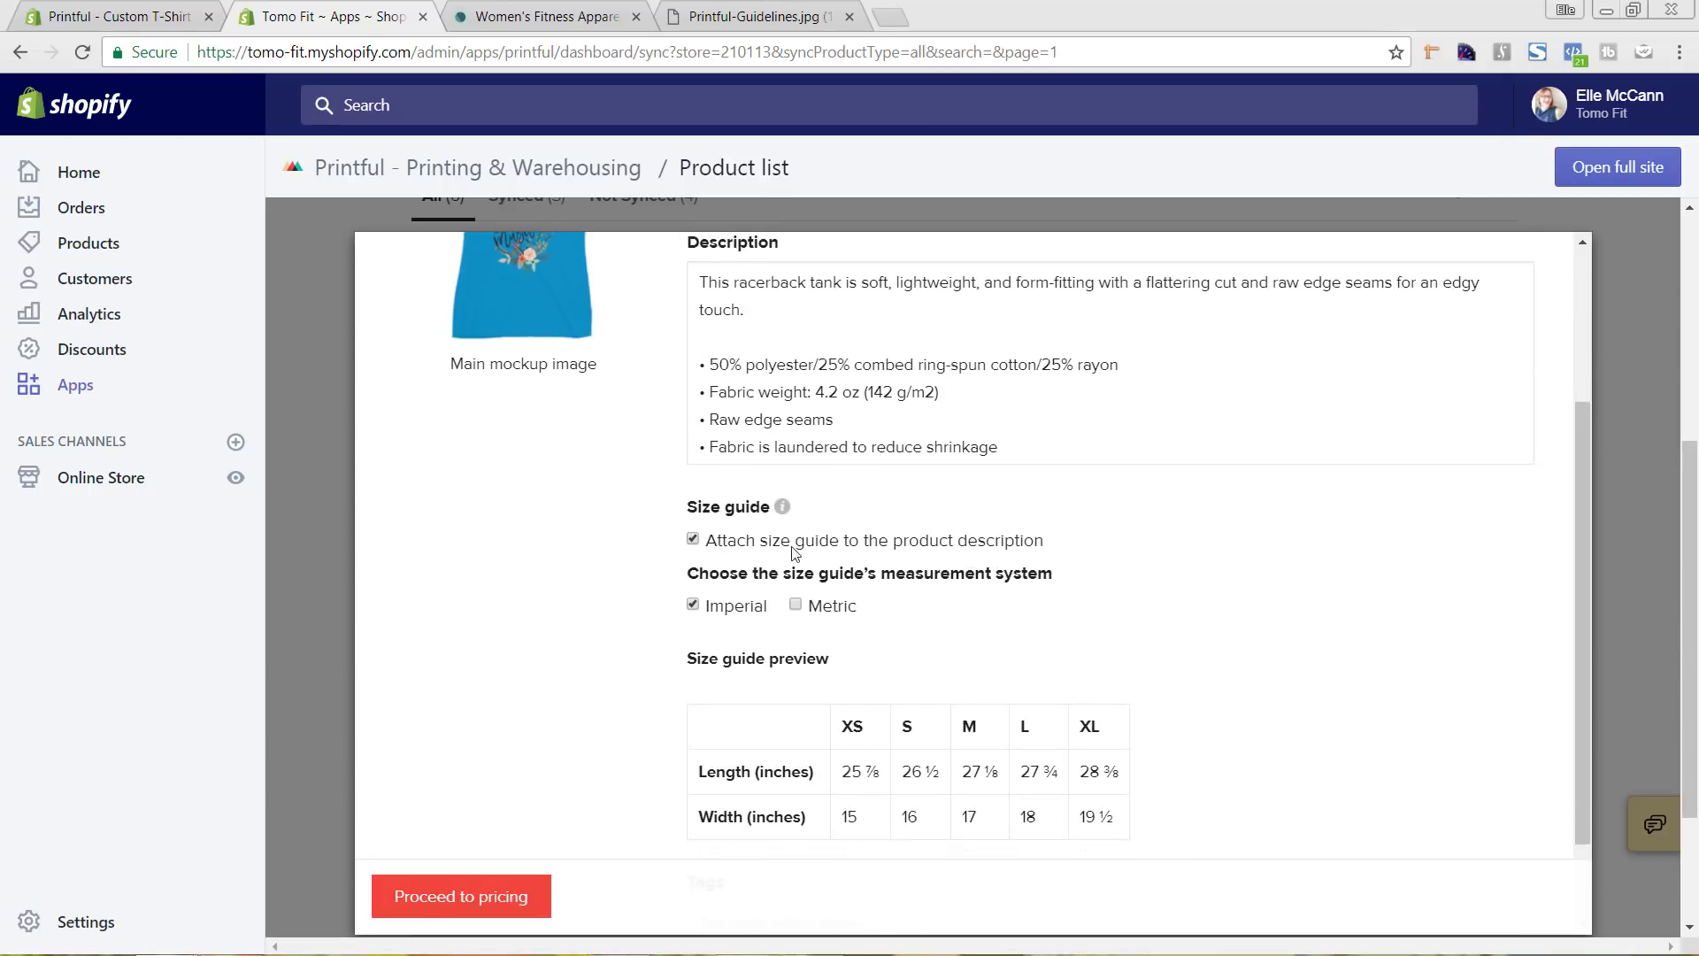
pyautogui.scroll(-1, 777, 571)
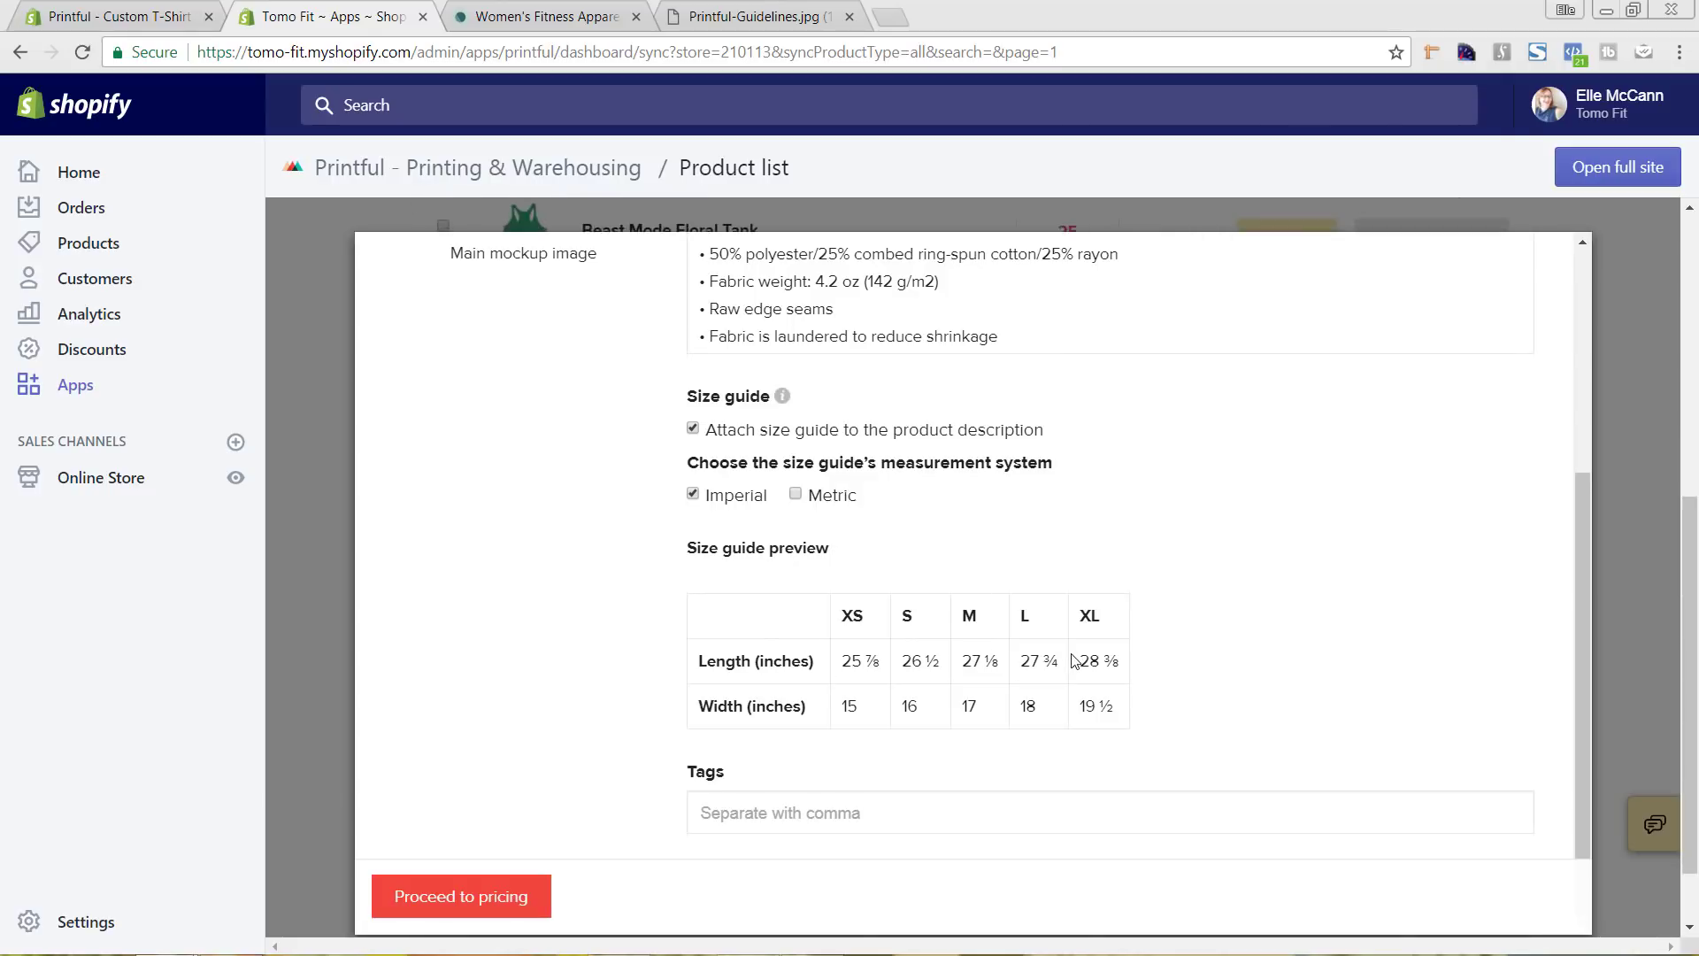
pyautogui.scroll(-1, 1066, 659)
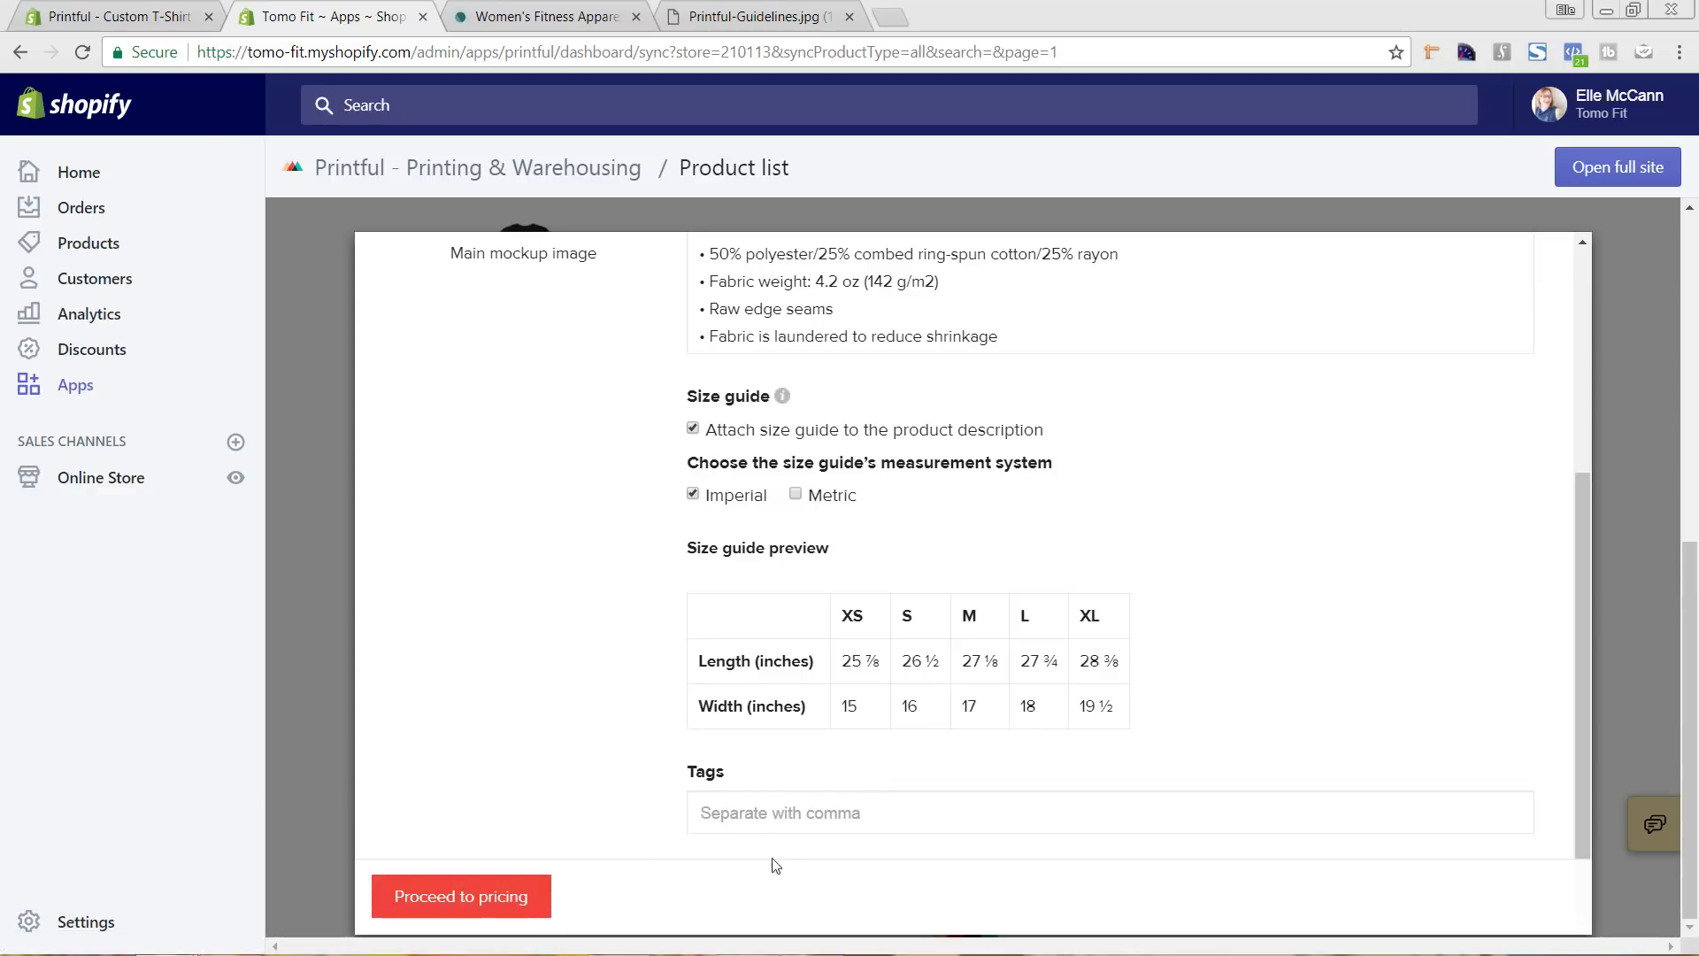
pyautogui.click(444, 901)
# Compare the new tank's retail prices with those of the existing tanks in the Tomo Fit storefront
pyautogui.scroll(3, 912, 698)
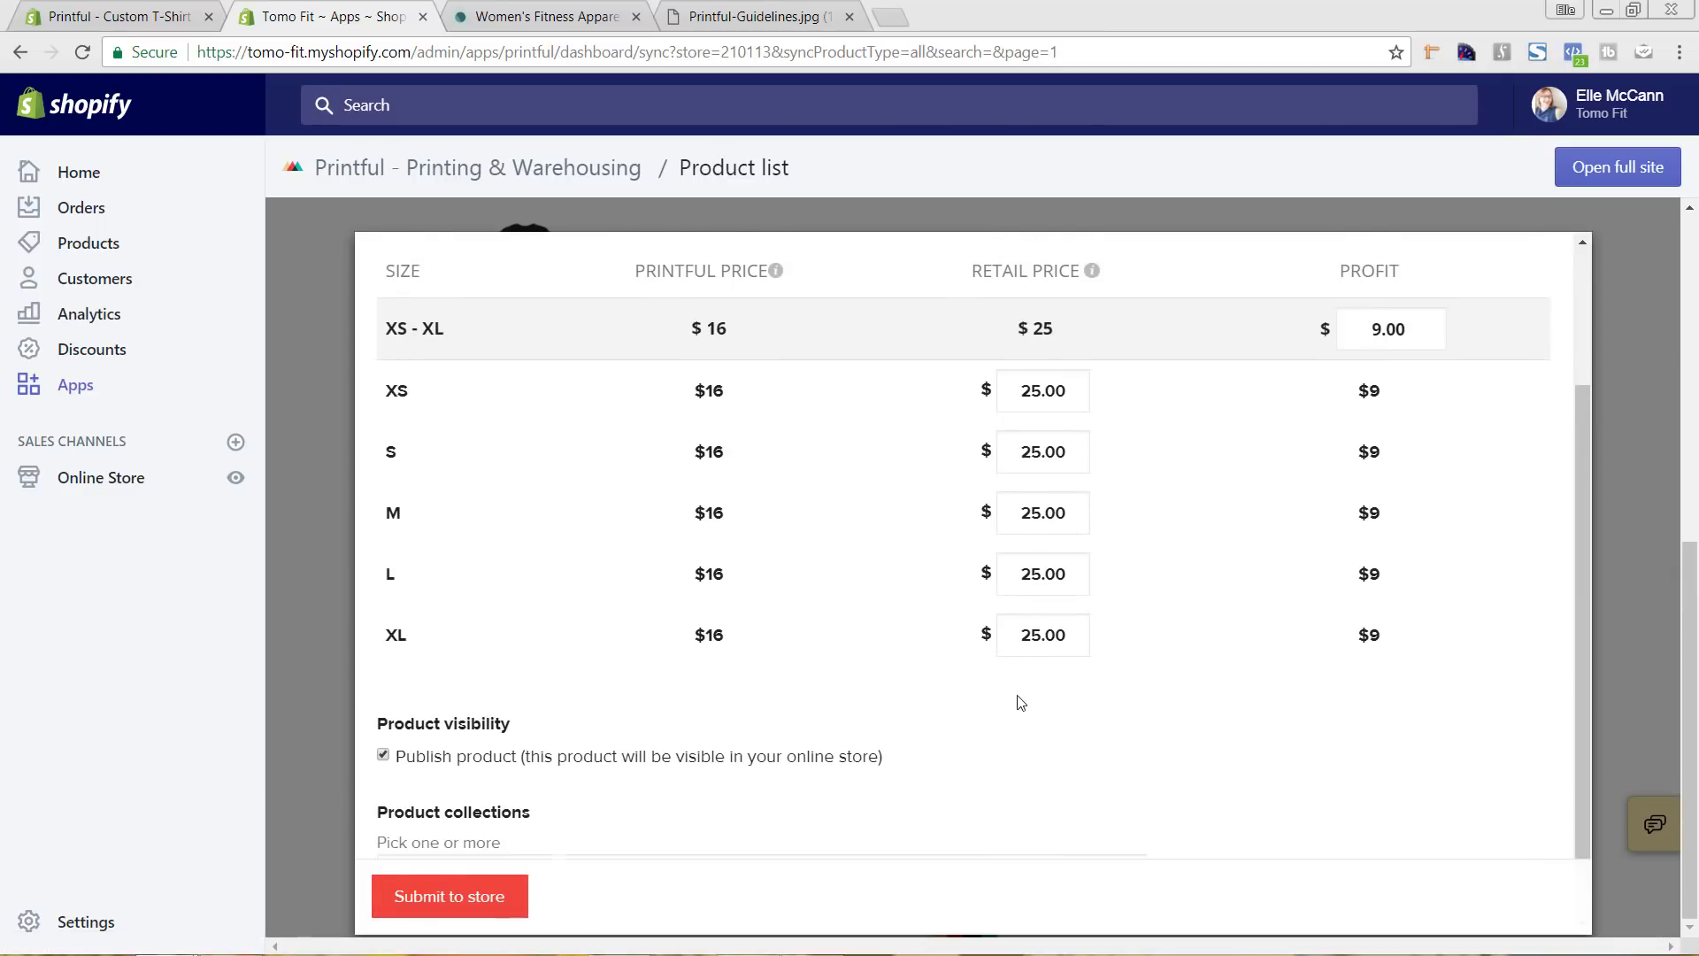
pyautogui.scroll(-1, 1070, 652)
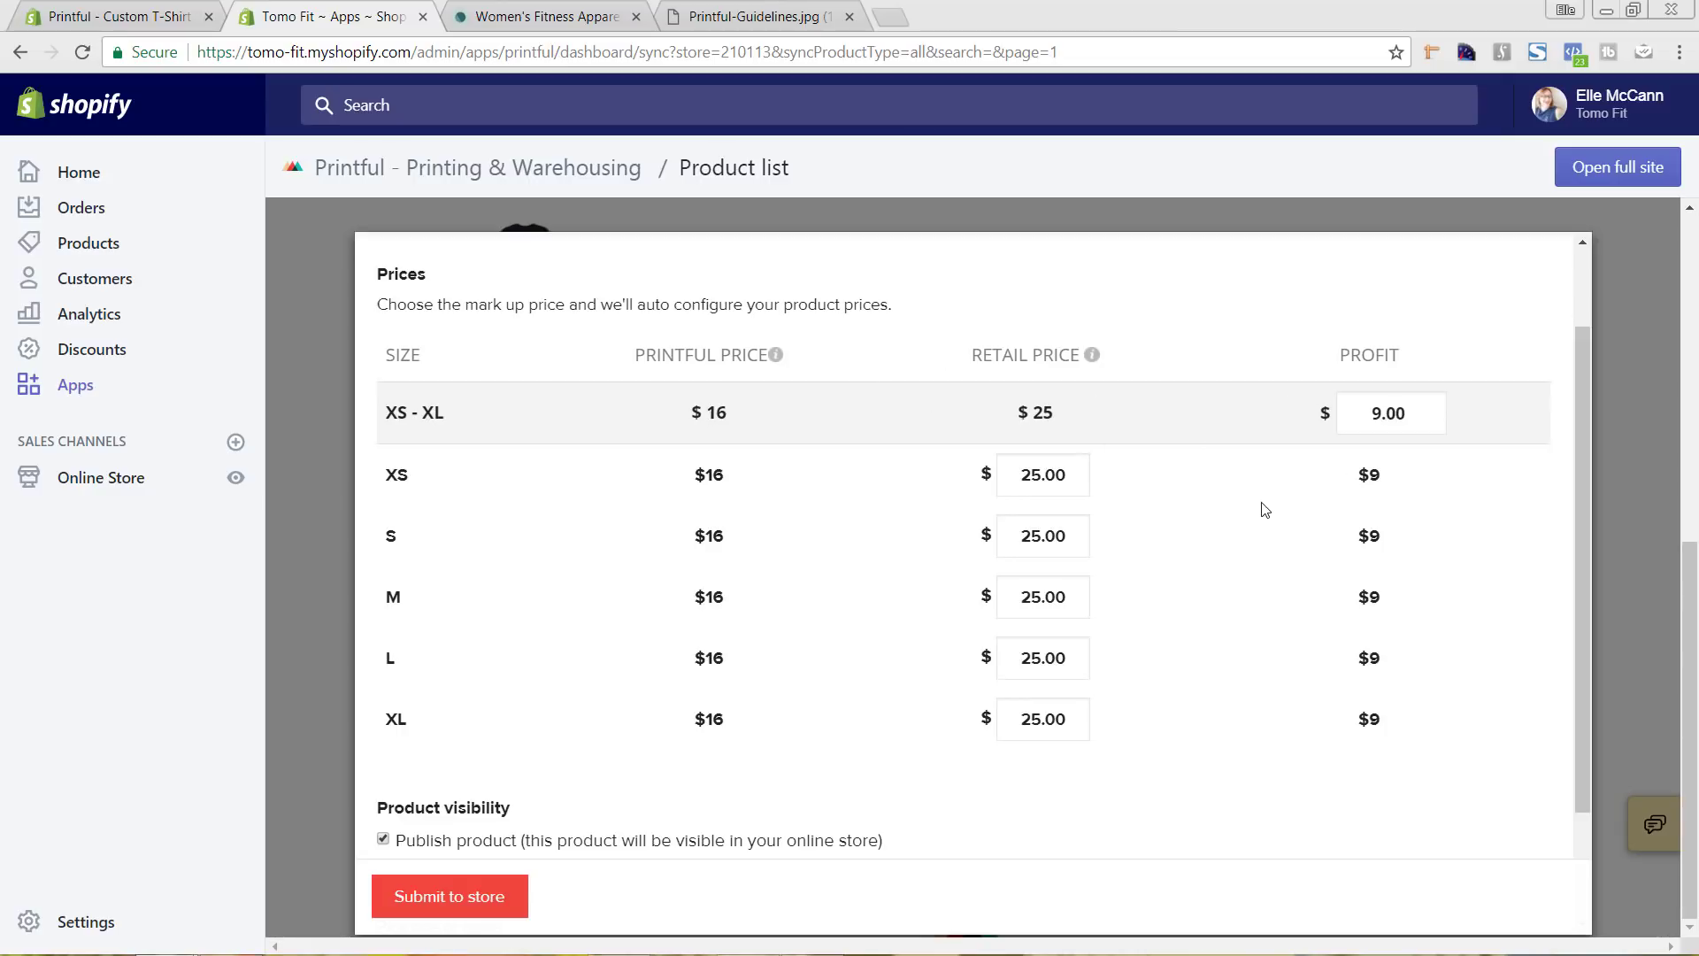
pyautogui.click(527, 21)
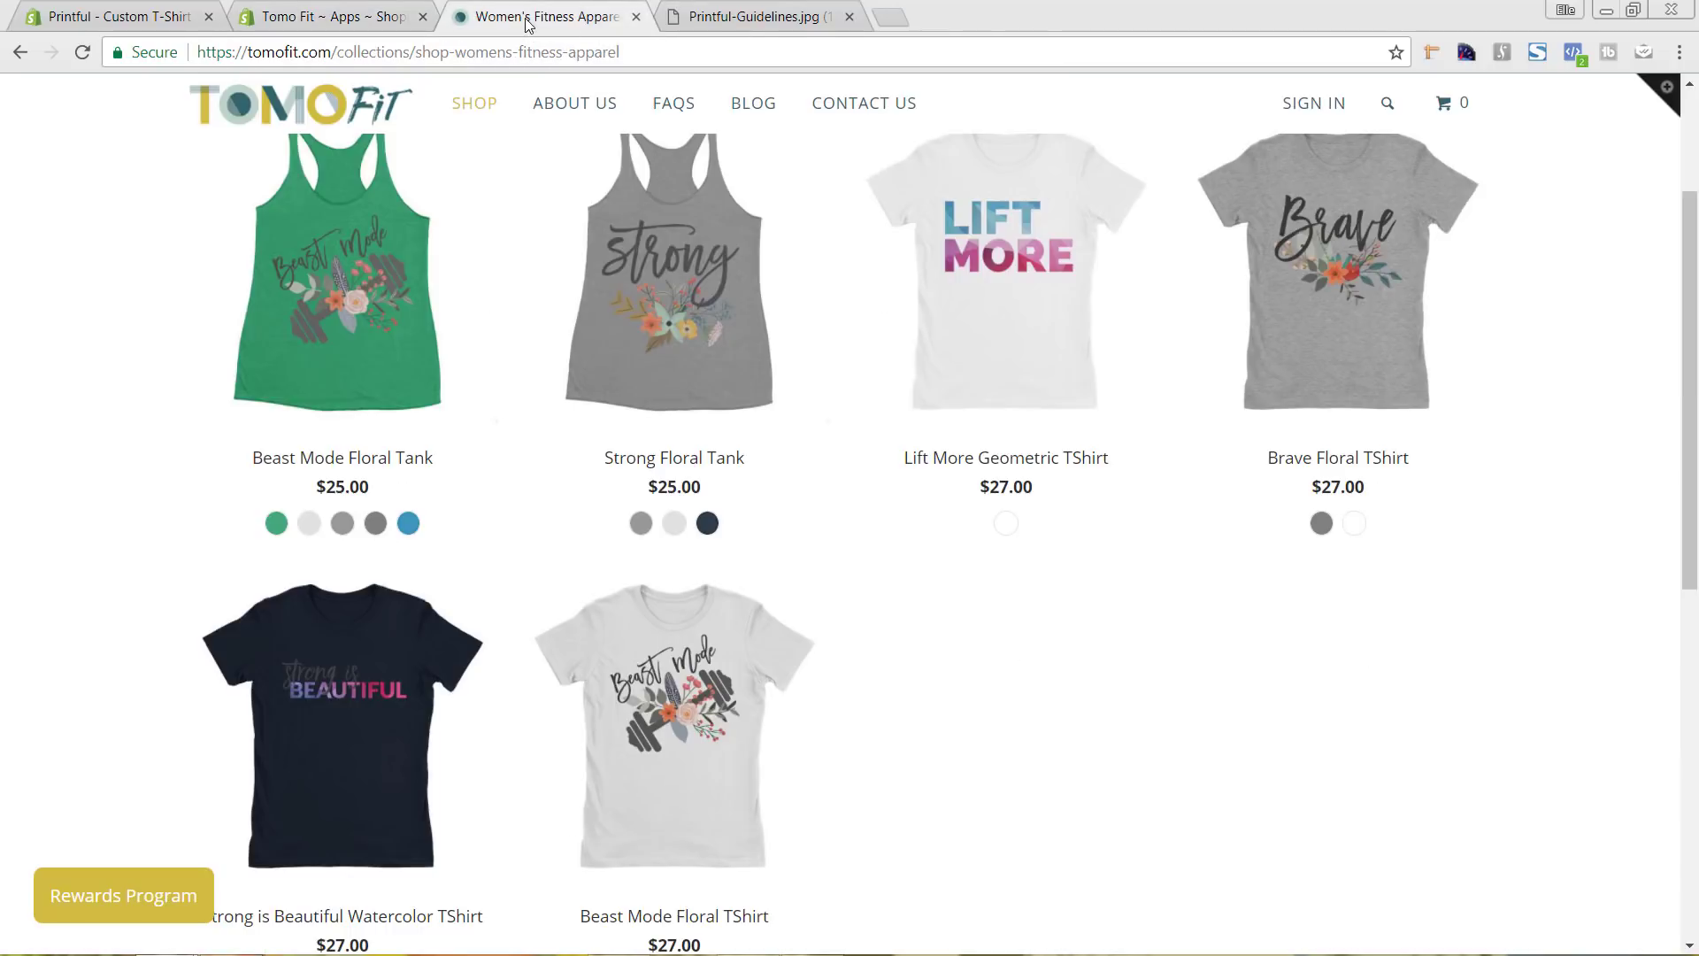
pyautogui.click(339, 28)
pyautogui.scroll(-2, 1225, 695)
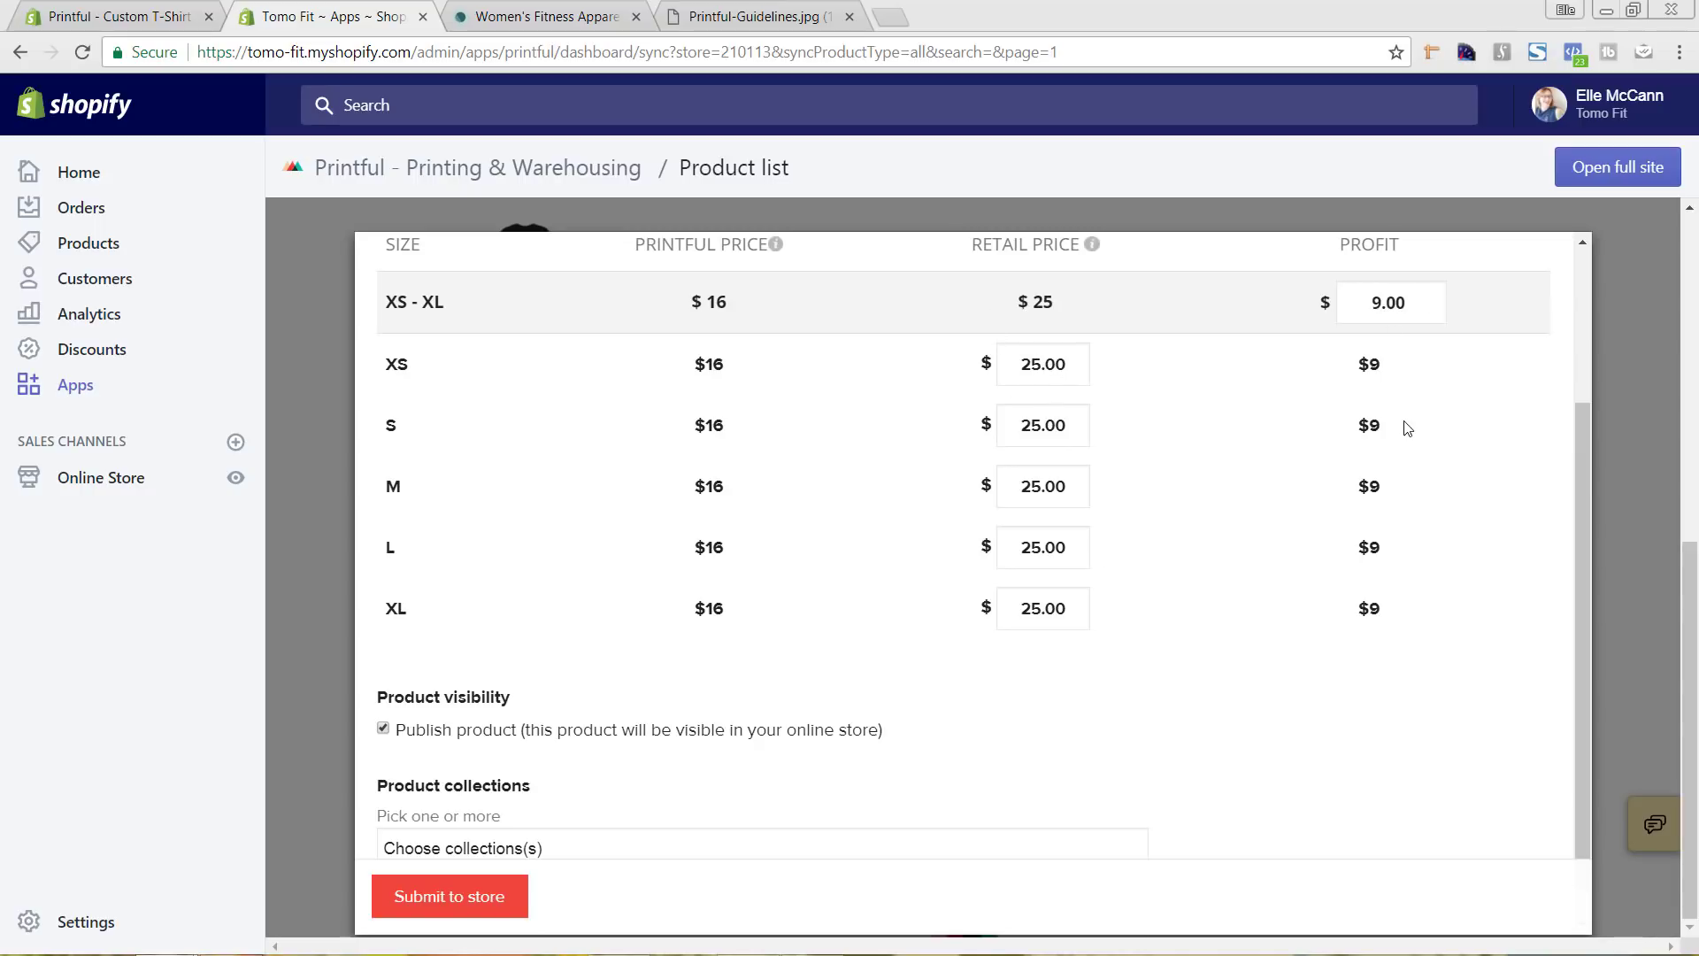
# Try a $10.00 profit for sizes XS to XL, and set it back to $9.00
pyautogui.click(1427, 298)
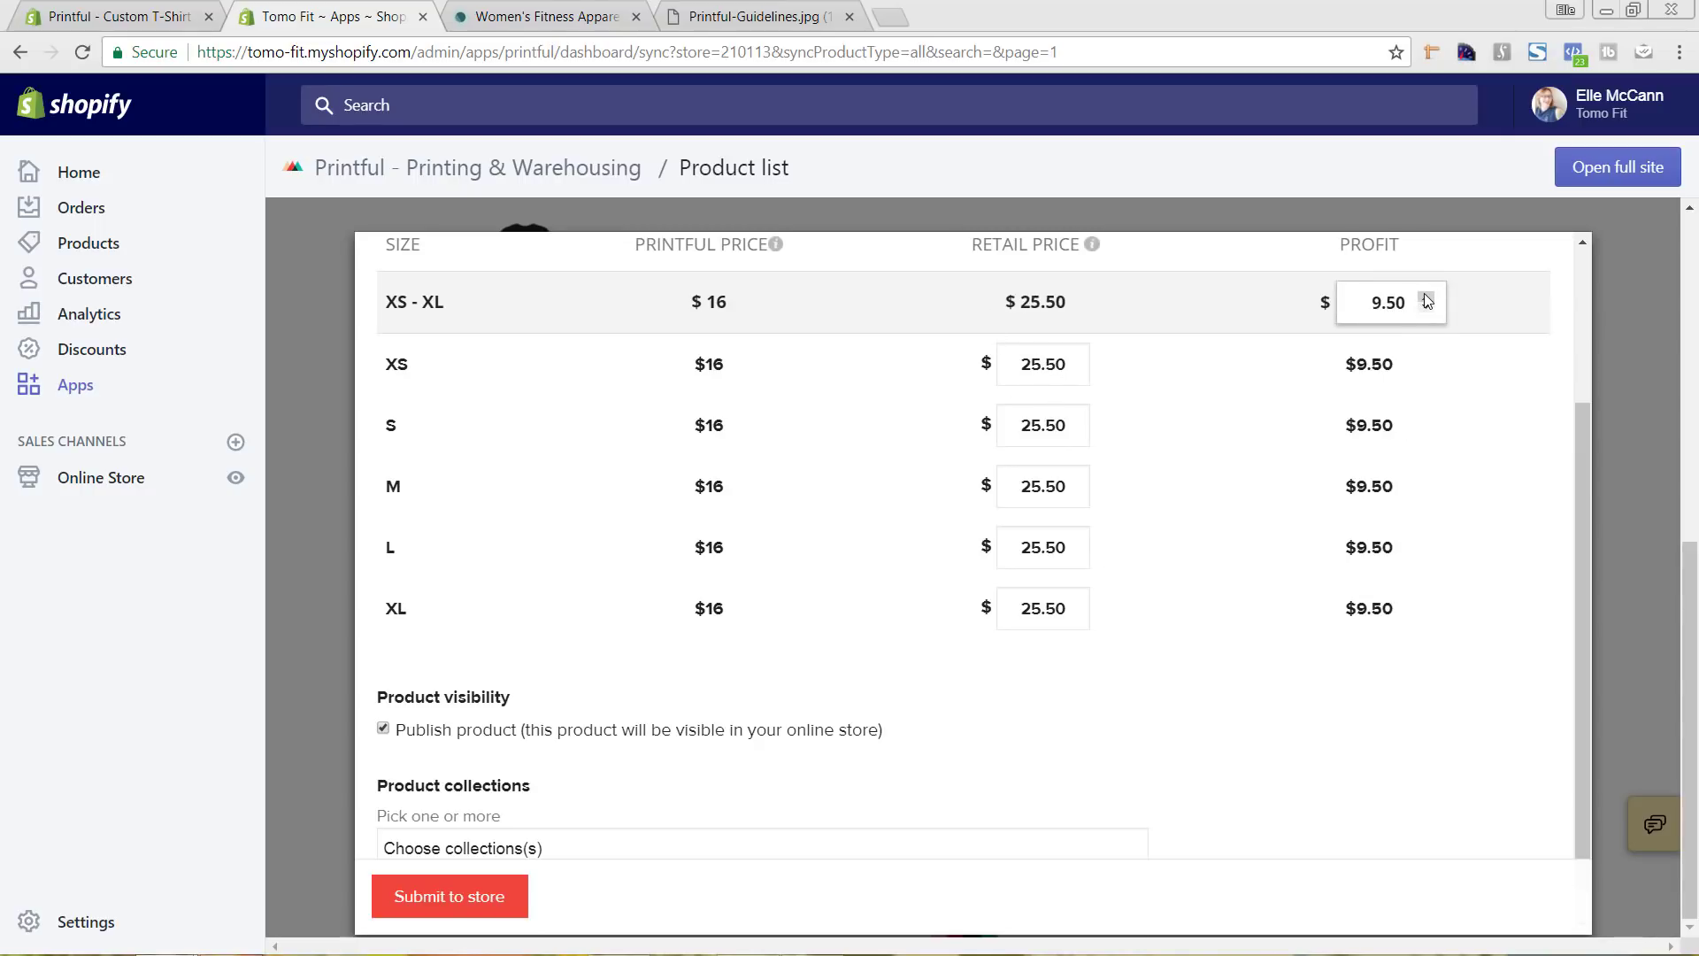
pyautogui.click(1427, 298)
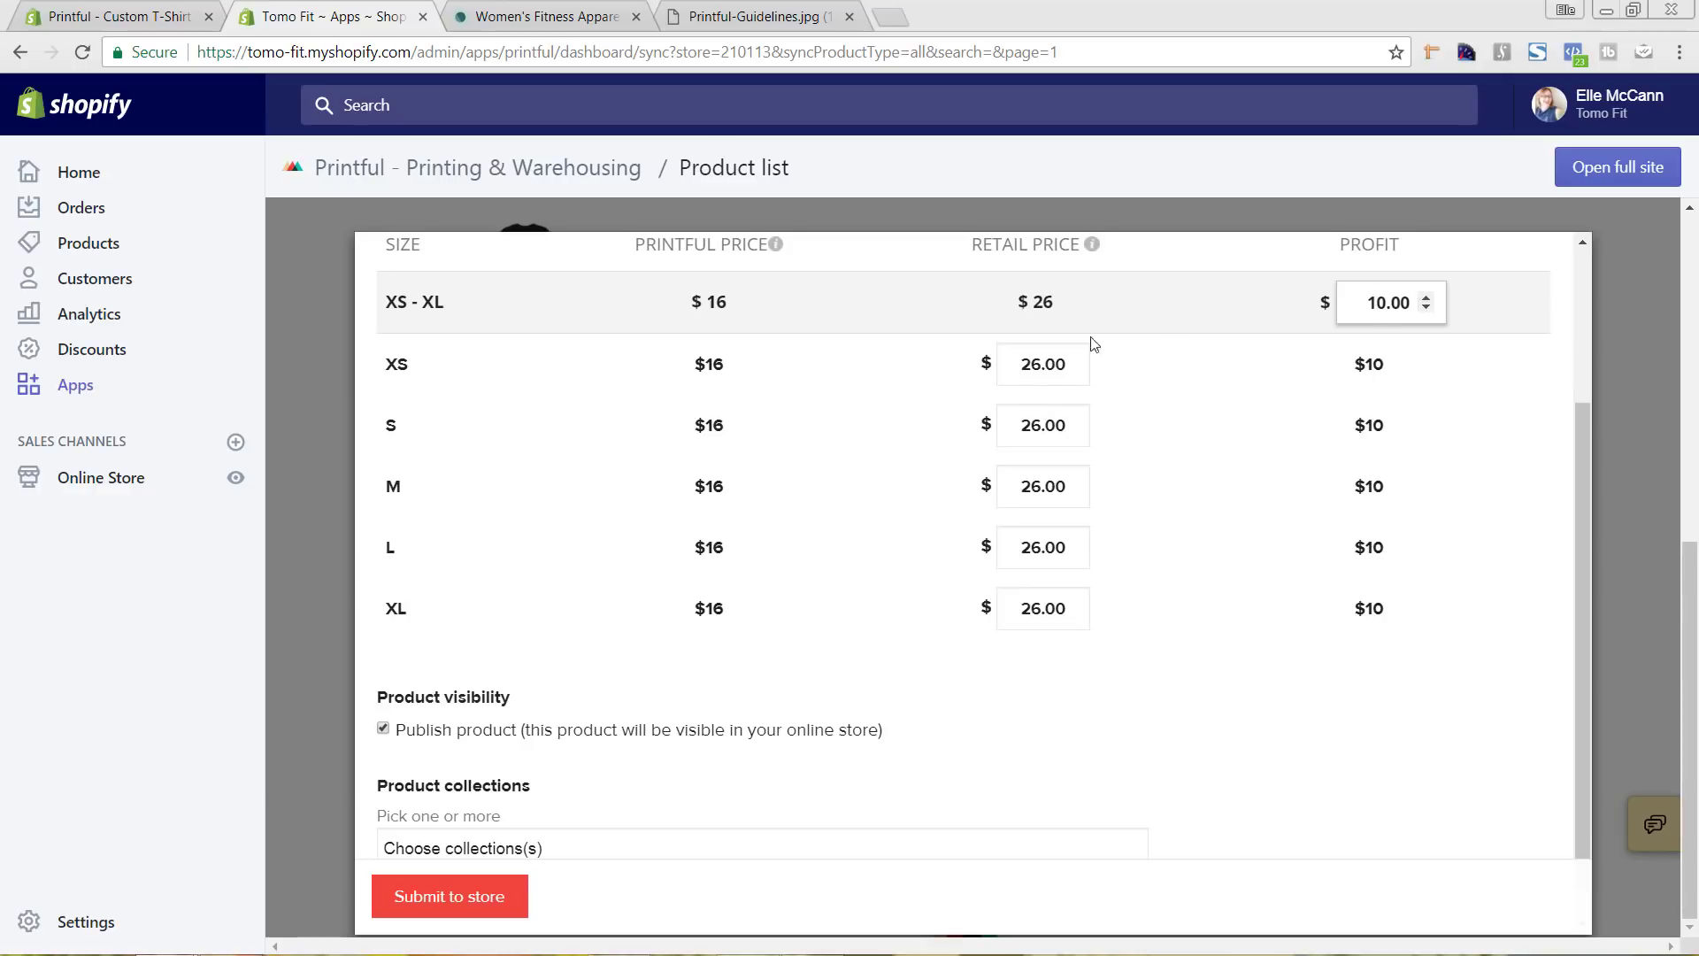
pyautogui.click(1426, 308)
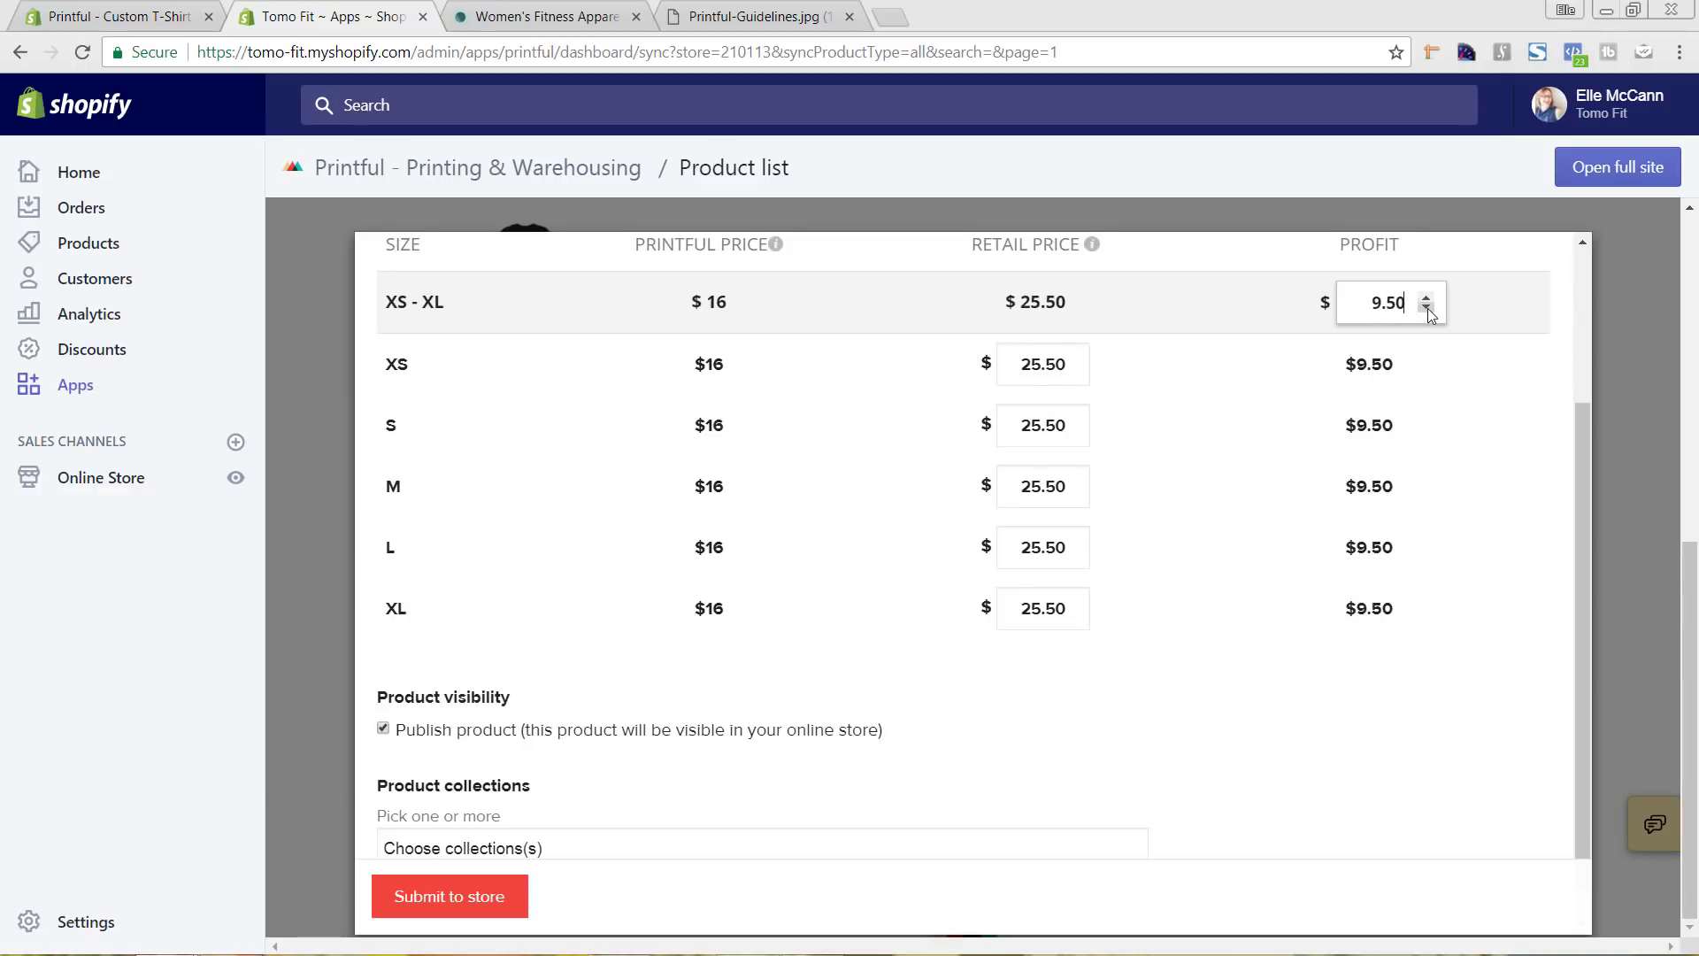
pyautogui.click(1427, 308)
# Add the tank to the Tank Designs collection and submit the product to the store
pyautogui.scroll(-1, 735, 692)
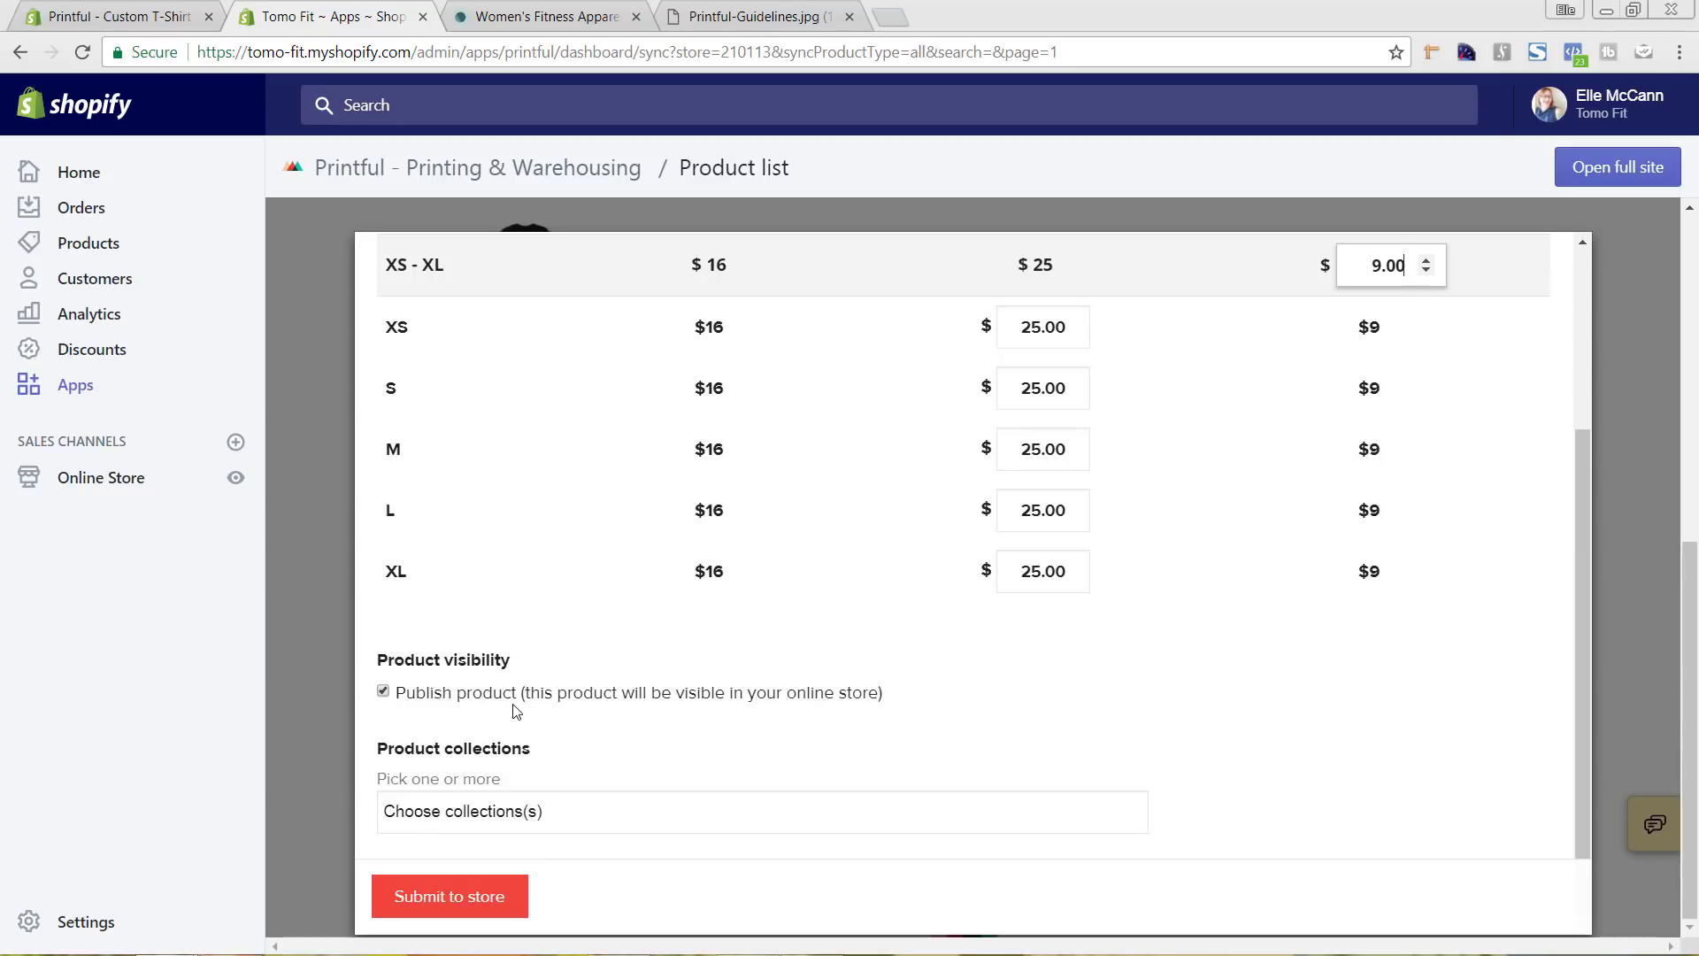
pyautogui.click(560, 816)
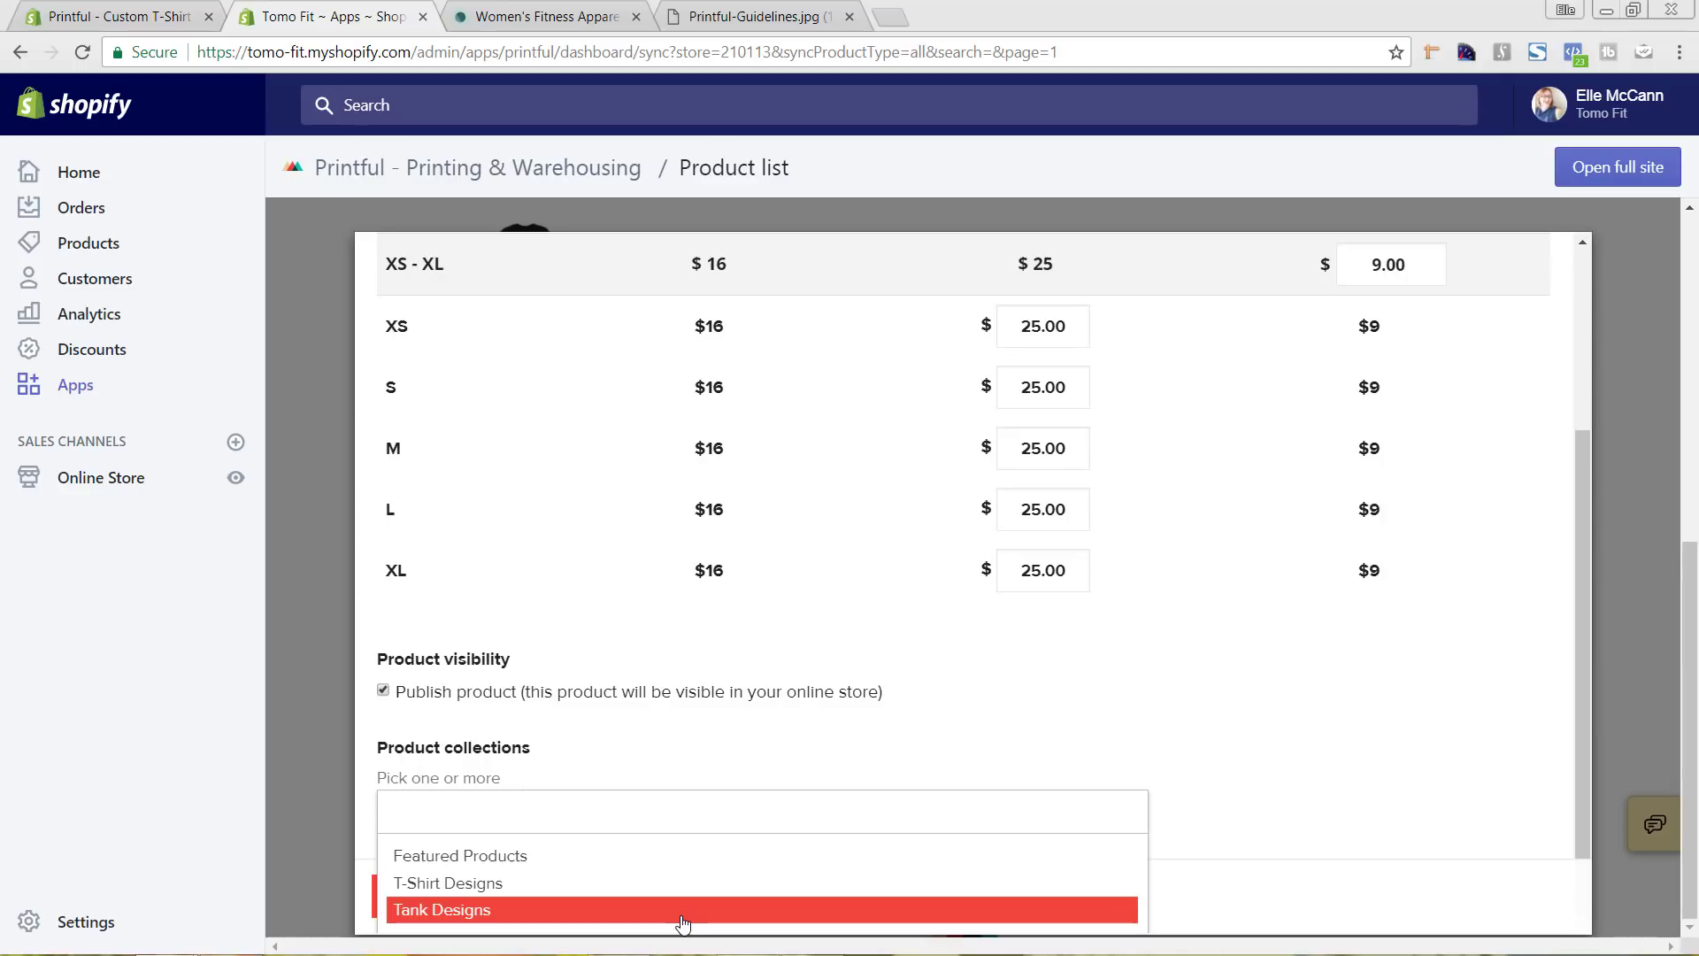
pyautogui.click(682, 912)
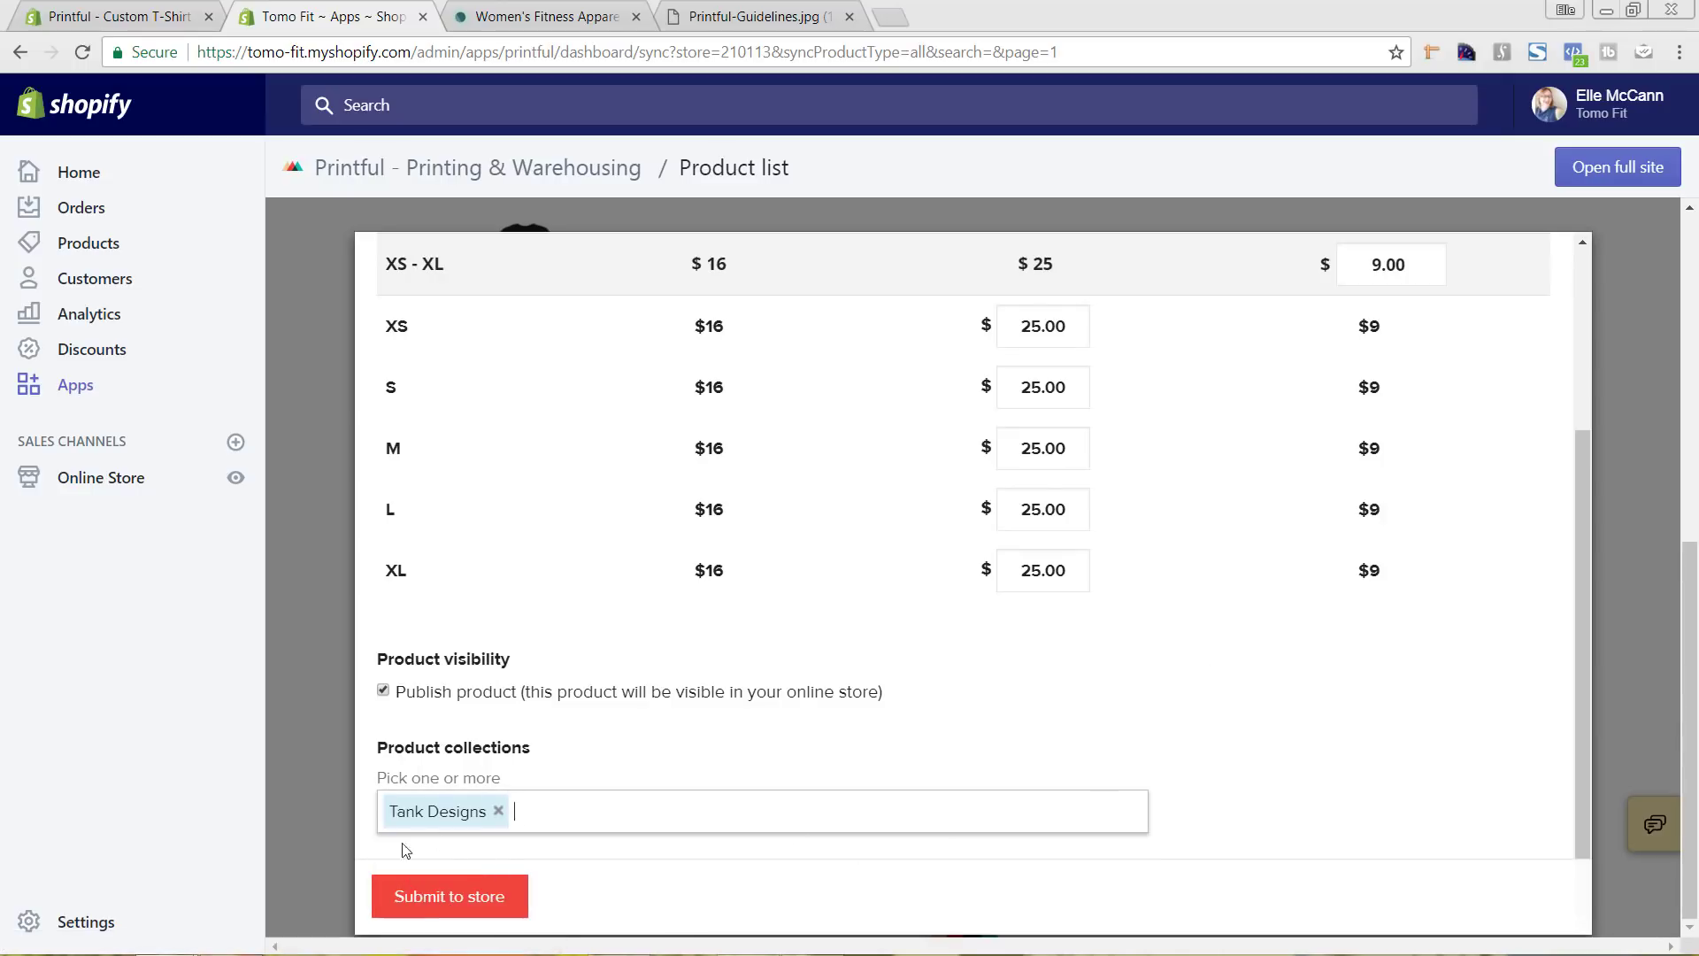
pyautogui.click(429, 897)
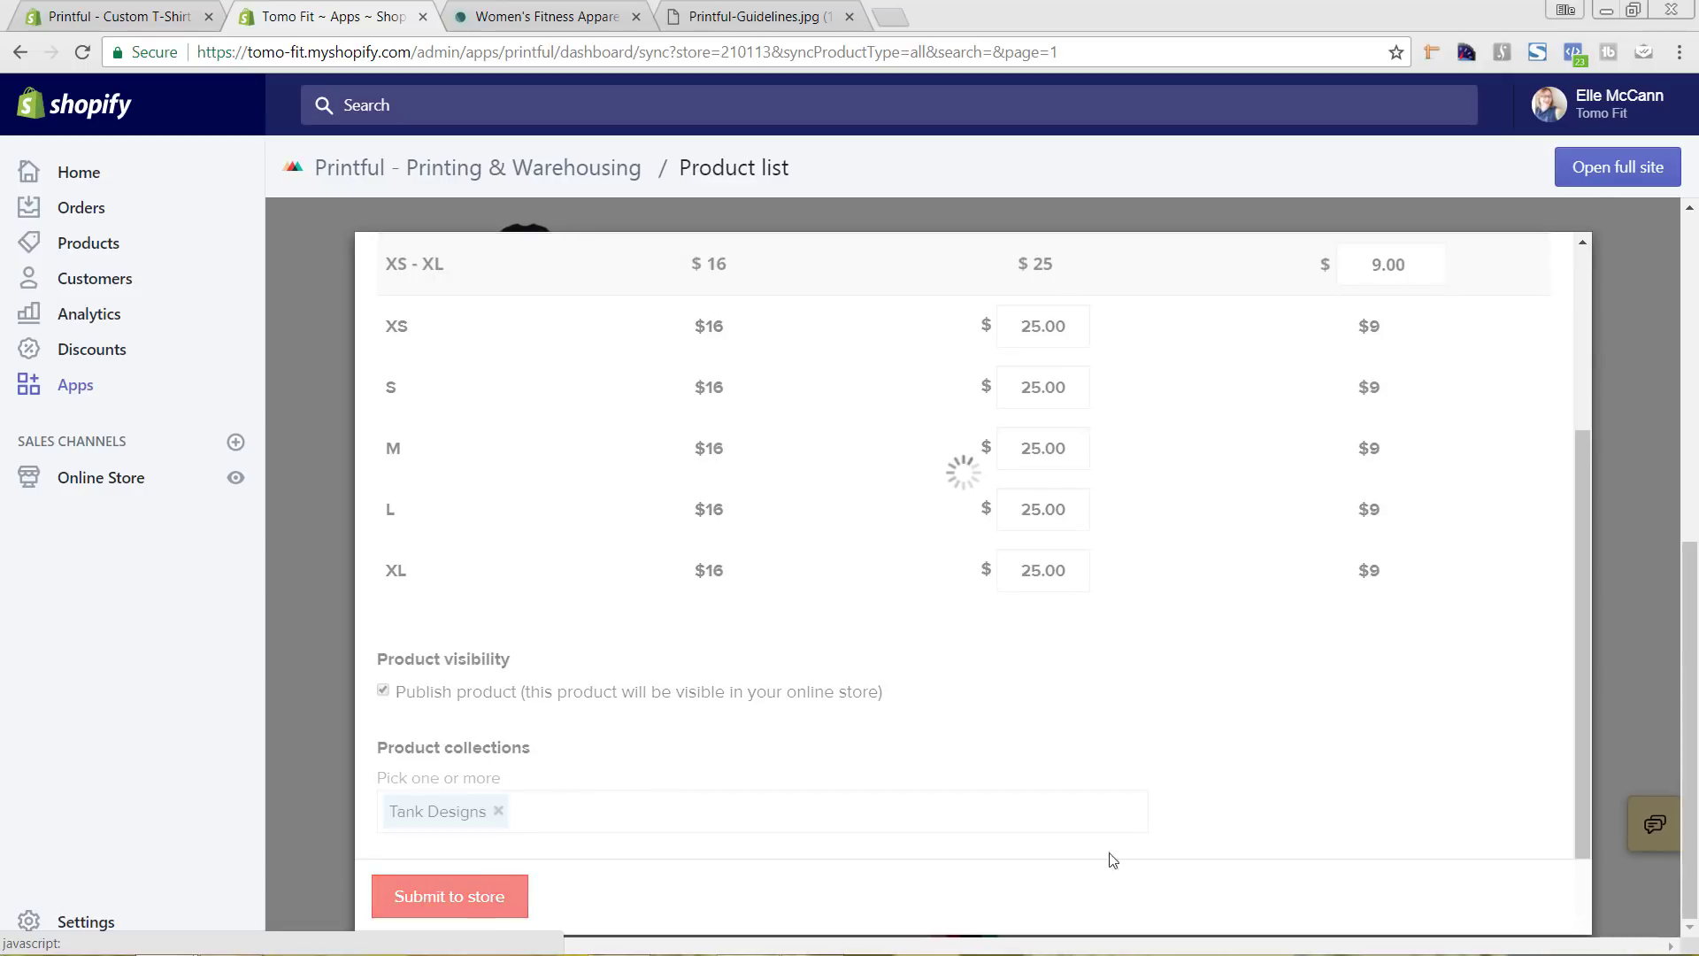
pyautogui.scroll(-2, 1162, 845)
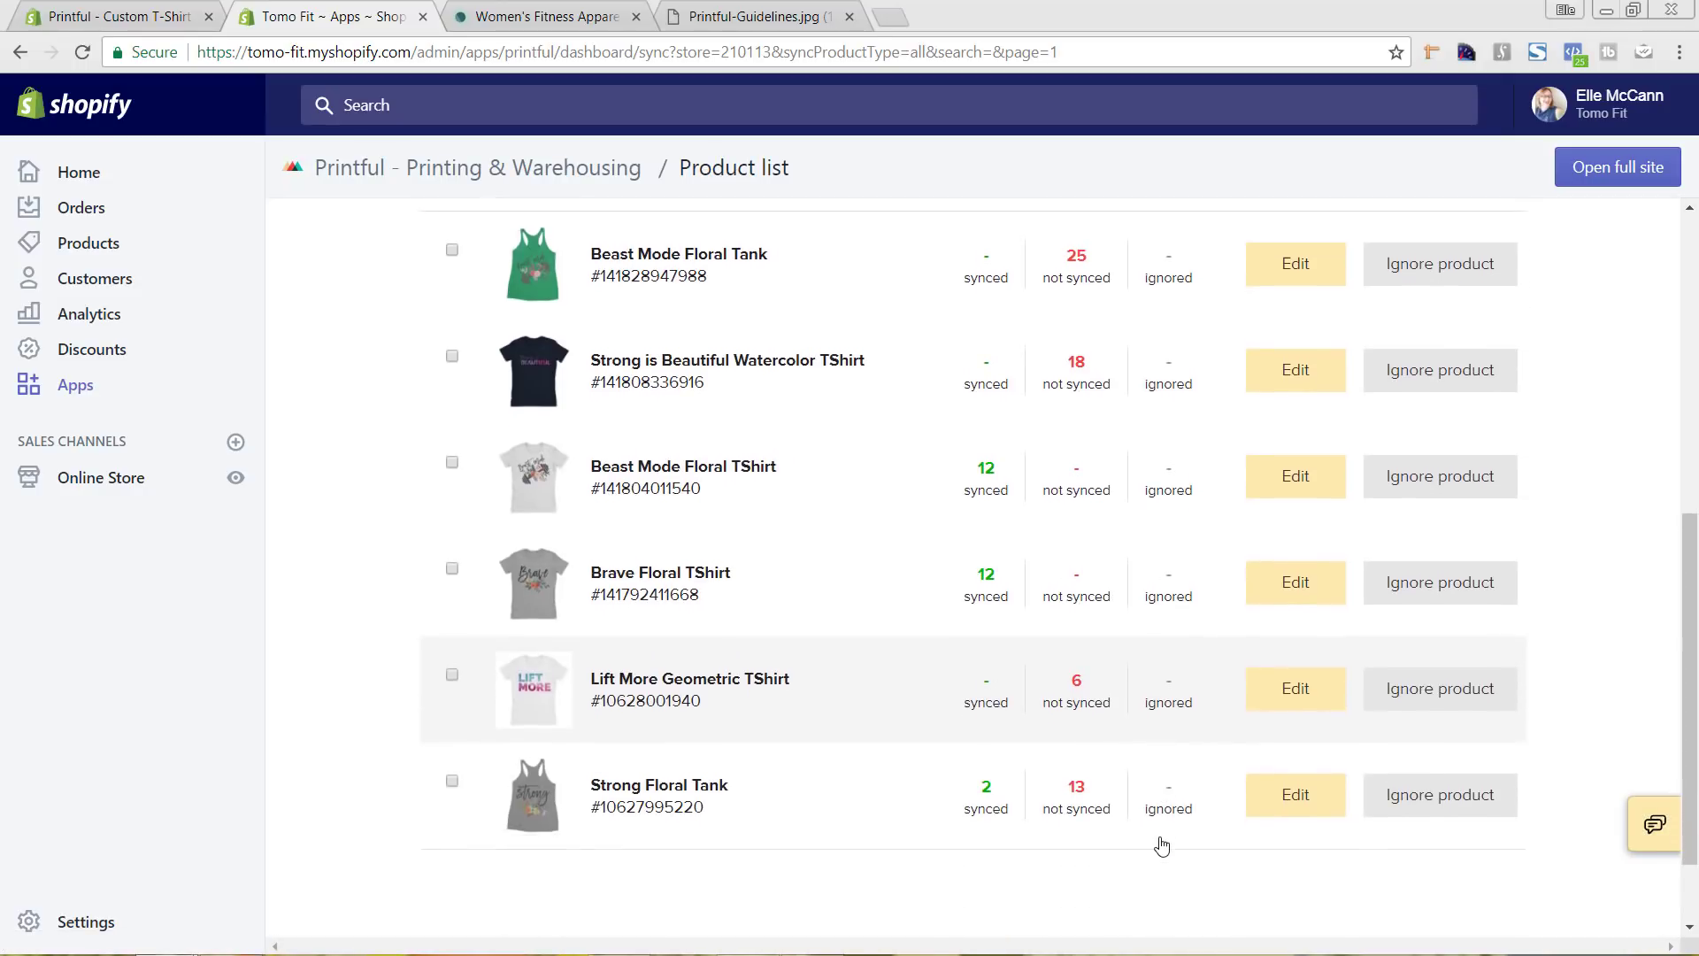
# Check the Printful product list for the new tank, and view Shopify's product list in a new browser tab
pyautogui.scroll(5, 1162, 845)
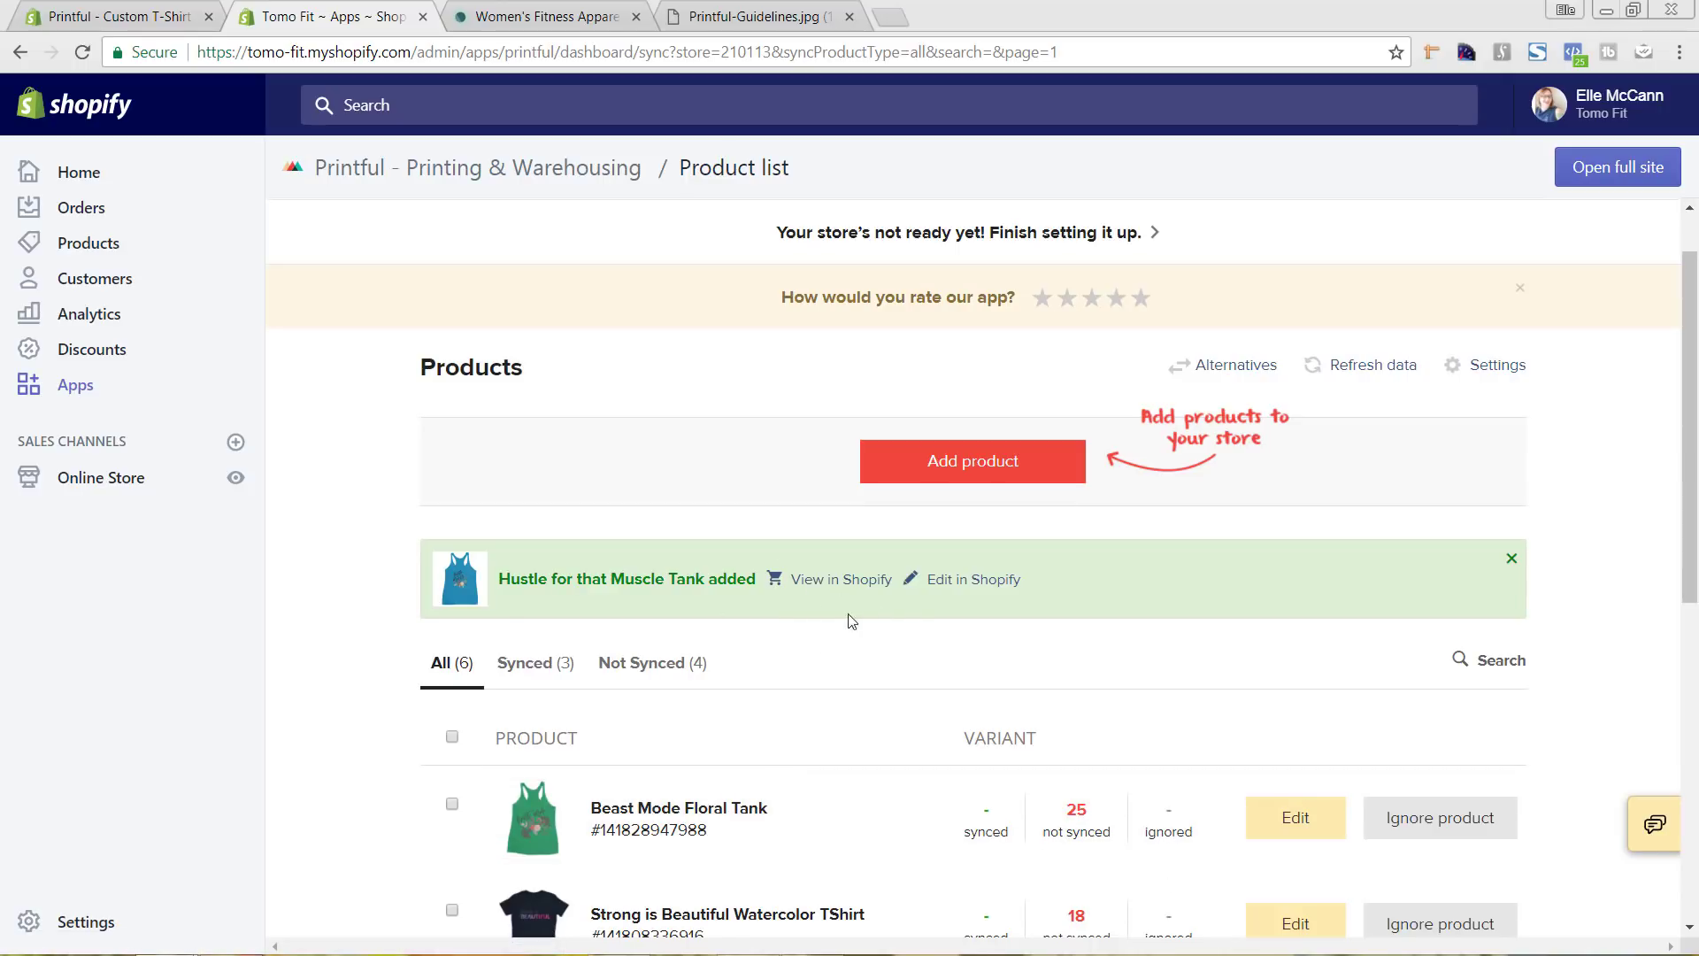
pyautogui.rightClick(66, 241)
pyautogui.click(206, 246)
pyautogui.click(520, 25)
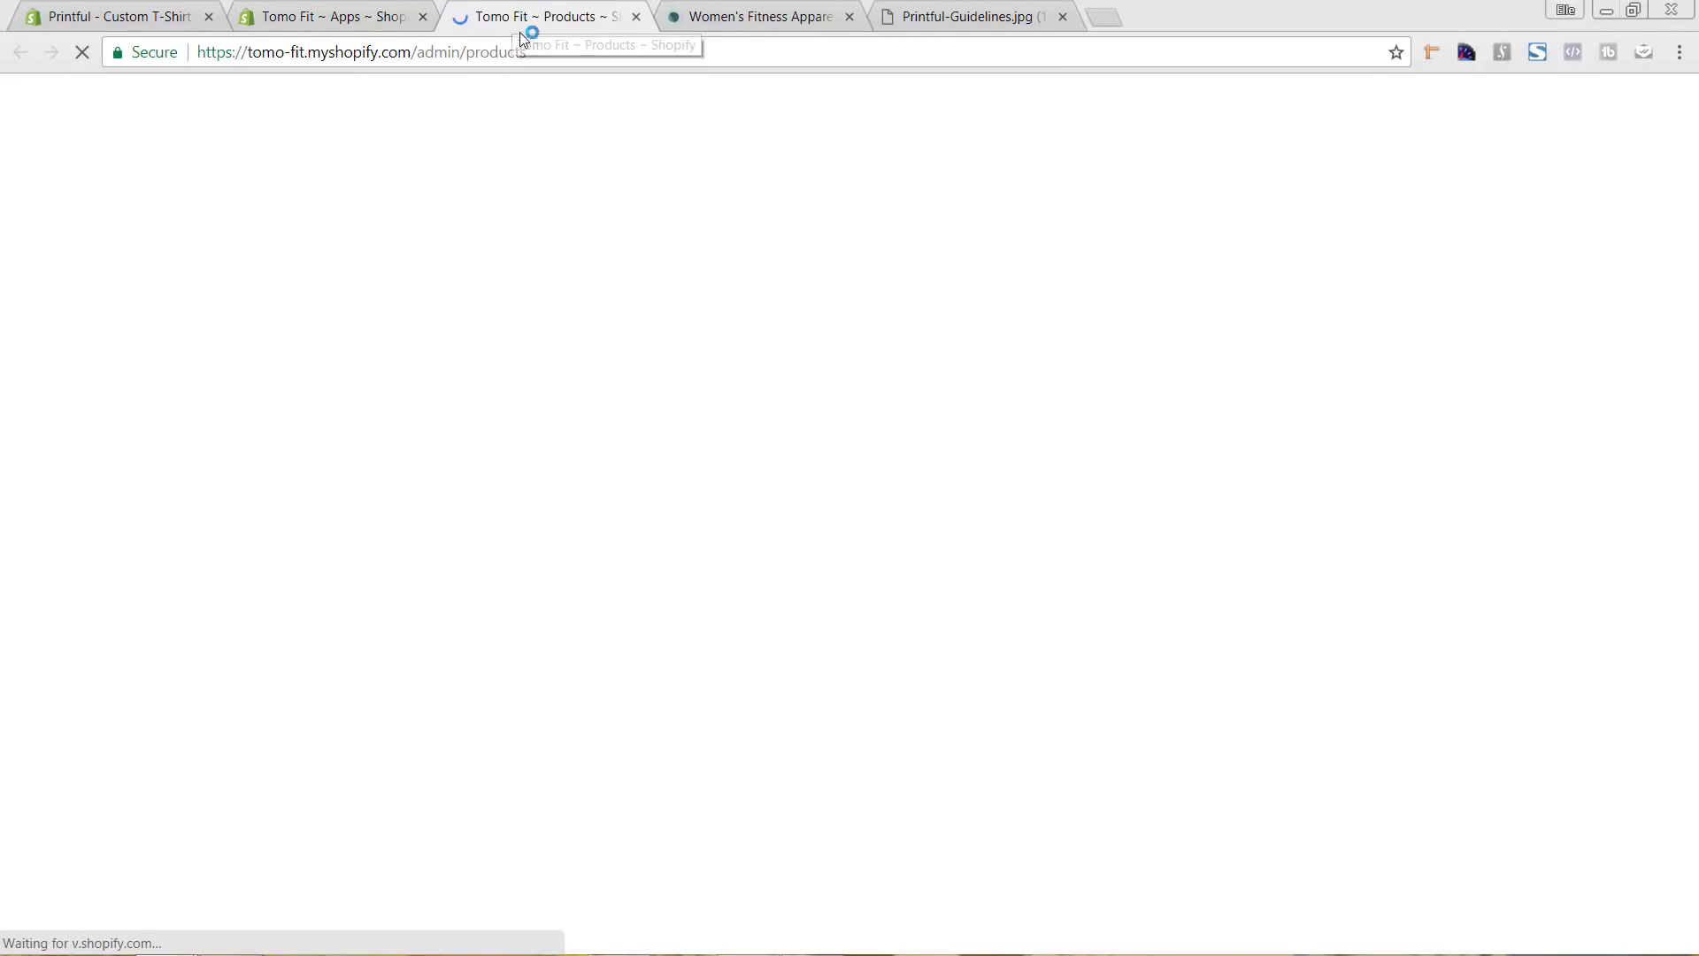
pyautogui.scroll(-2, 753, 425)
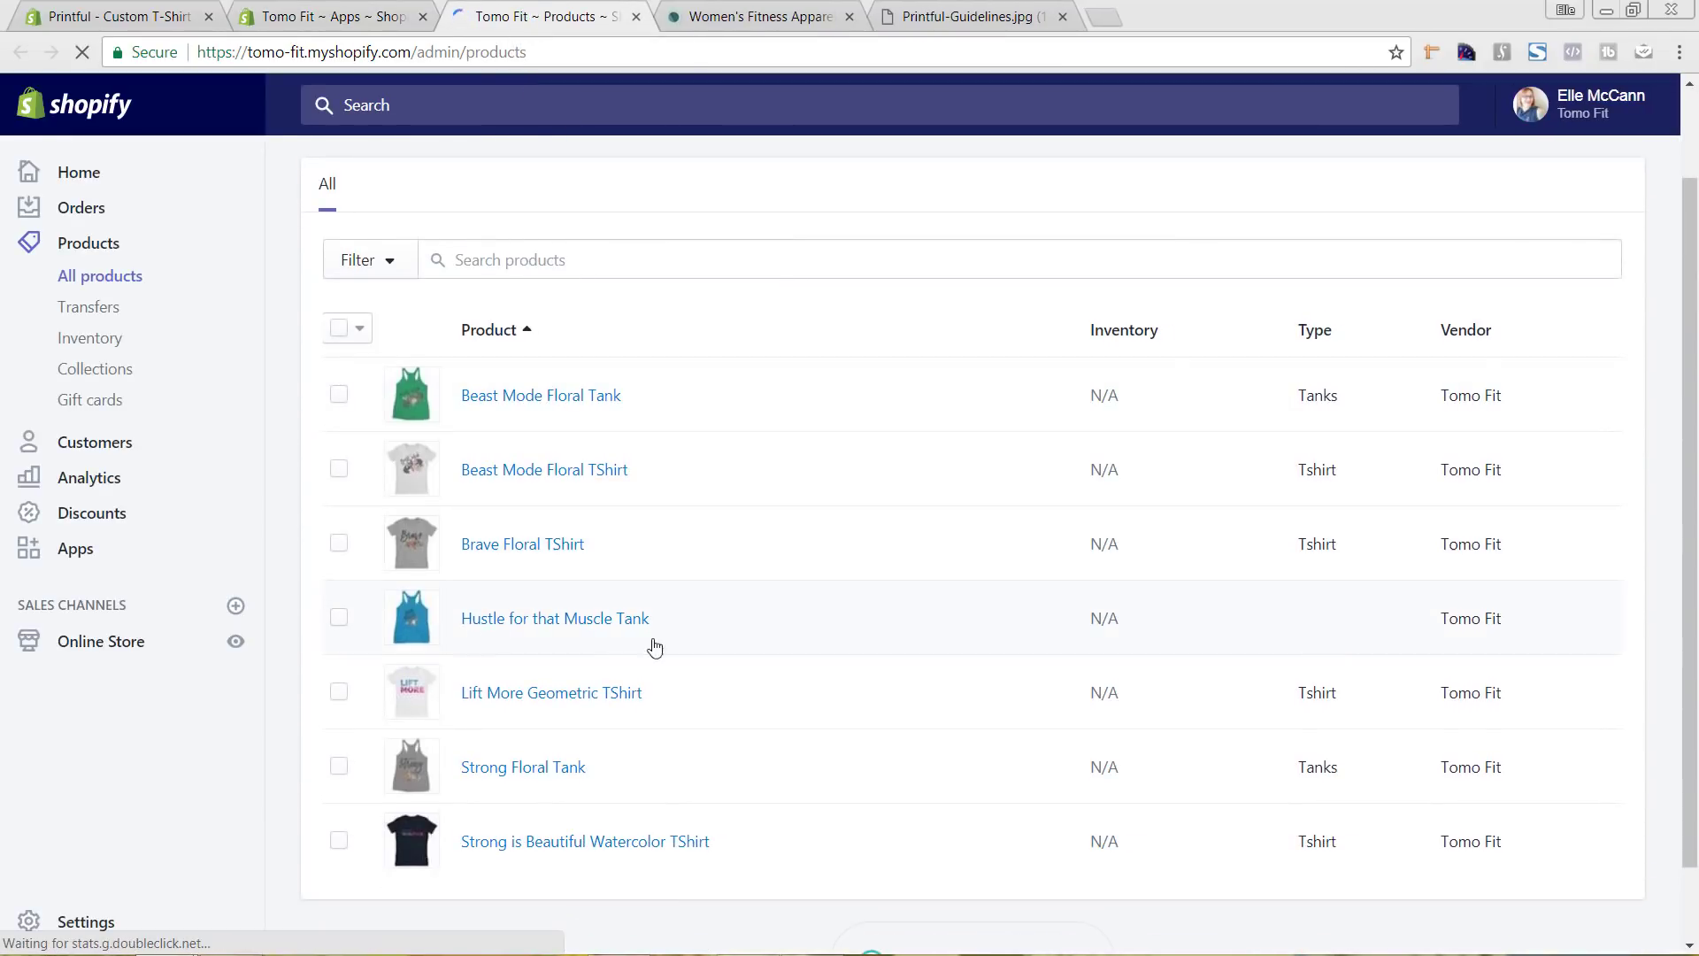
# Reload the women's fitness apparel collection in the Tomo Fit storefront and check the listing of the Hustle for that Muscle Tank
pyautogui.click(753, 15)
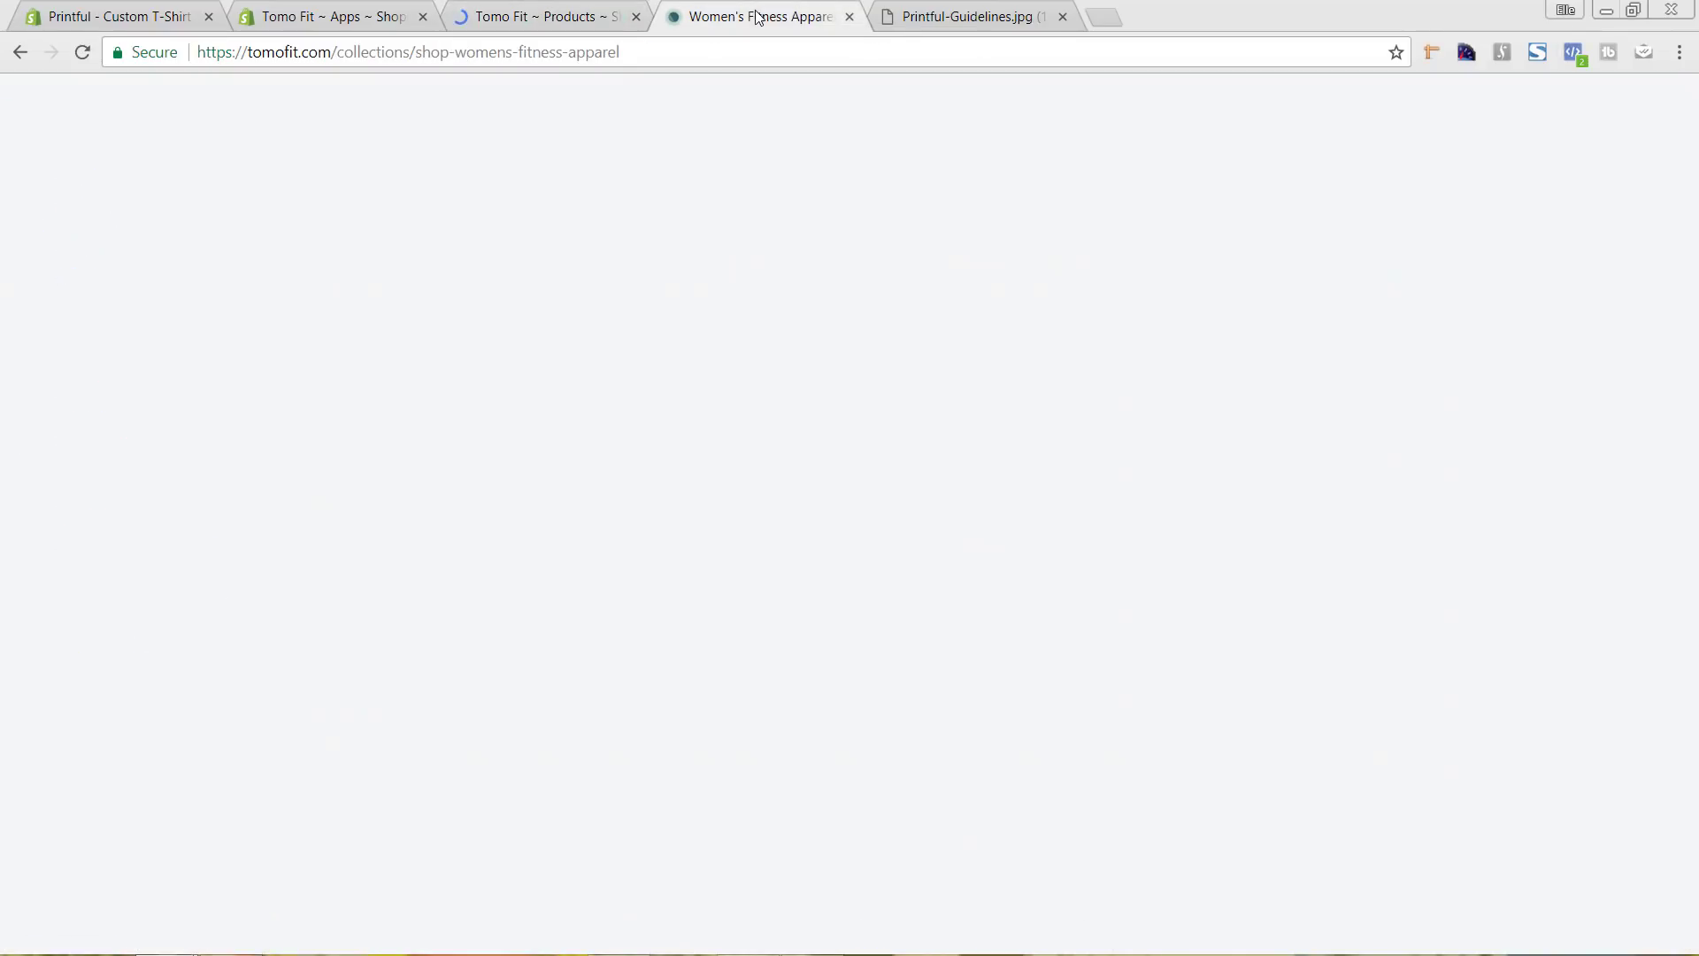
pyautogui.click(83, 53)
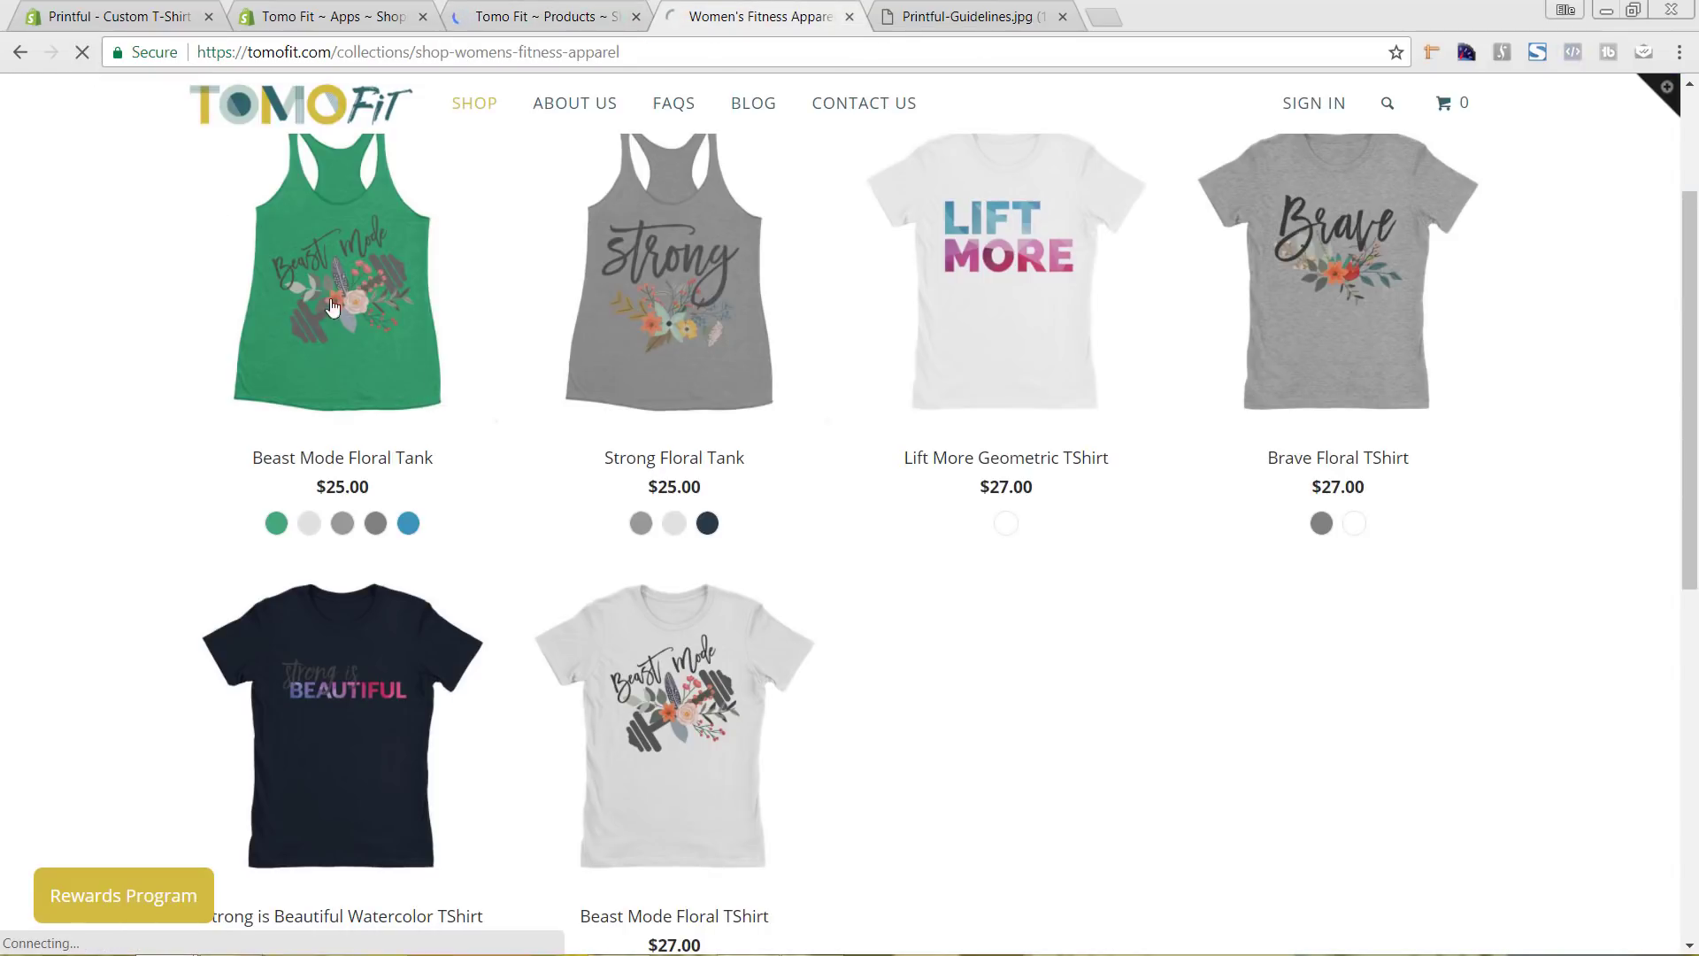
pyautogui.scroll(-1, 1141, 717)
pyautogui.scroll(-2, 1142, 717)
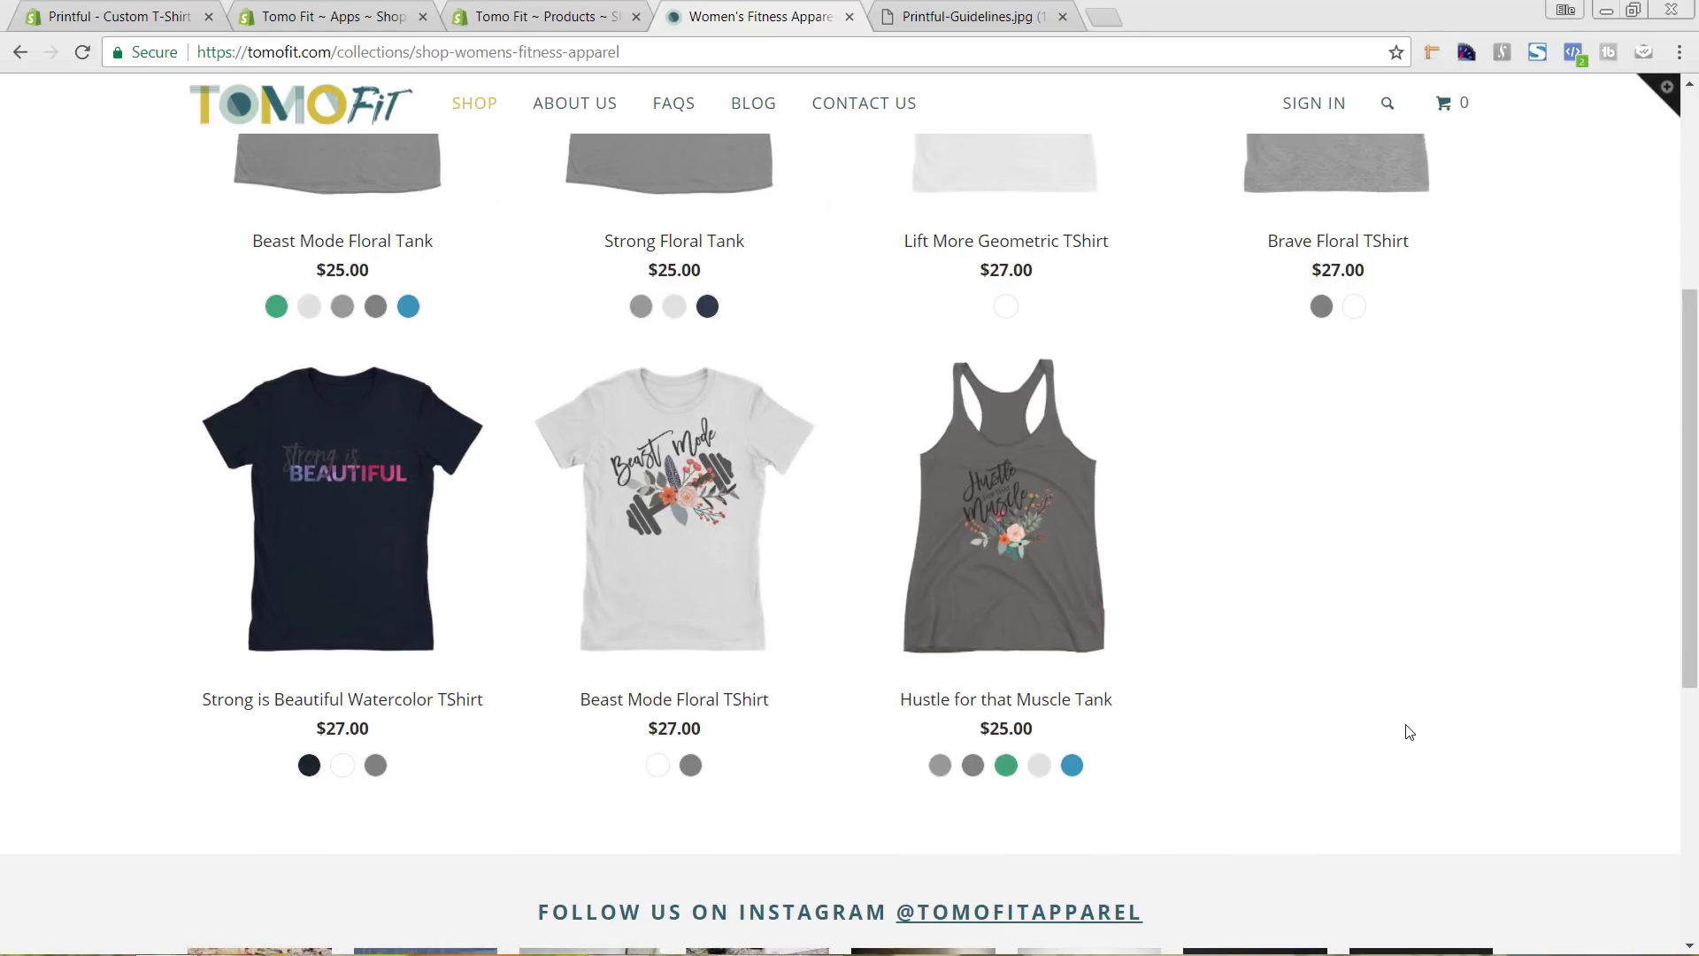
pyautogui.scroll(5, 1409, 732)
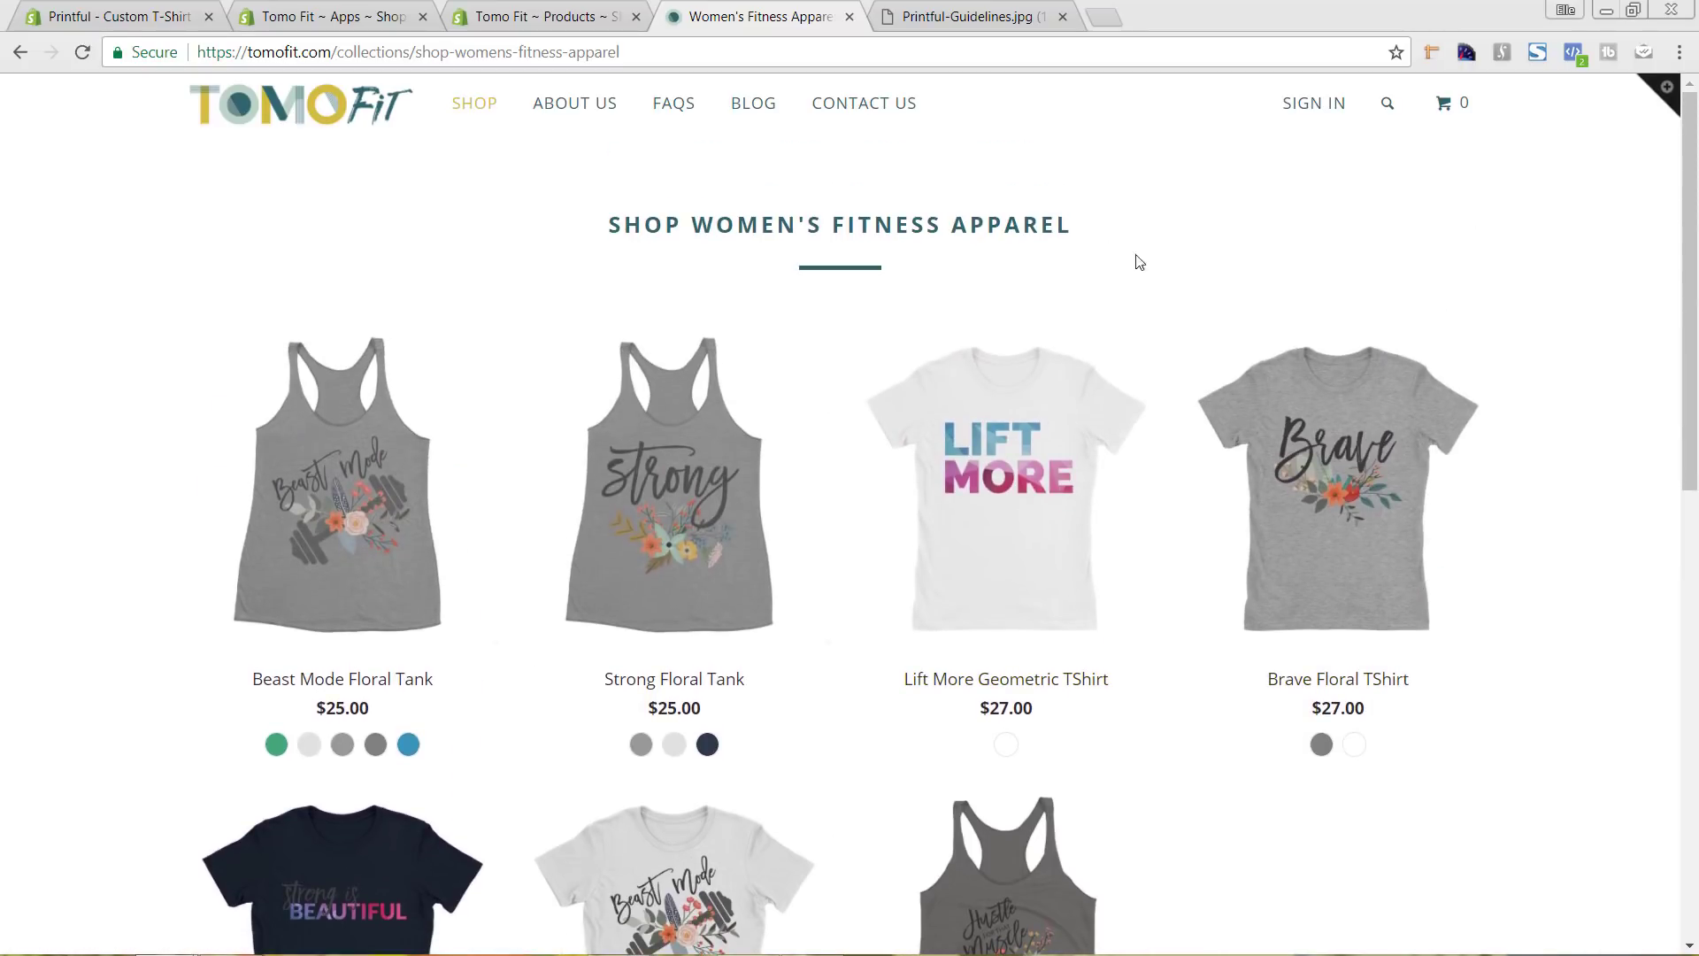
# Close the browser tab with Shopify's product list and return to the Printful product list
pyautogui.click(566, 18)
pyautogui.click(639, 17)
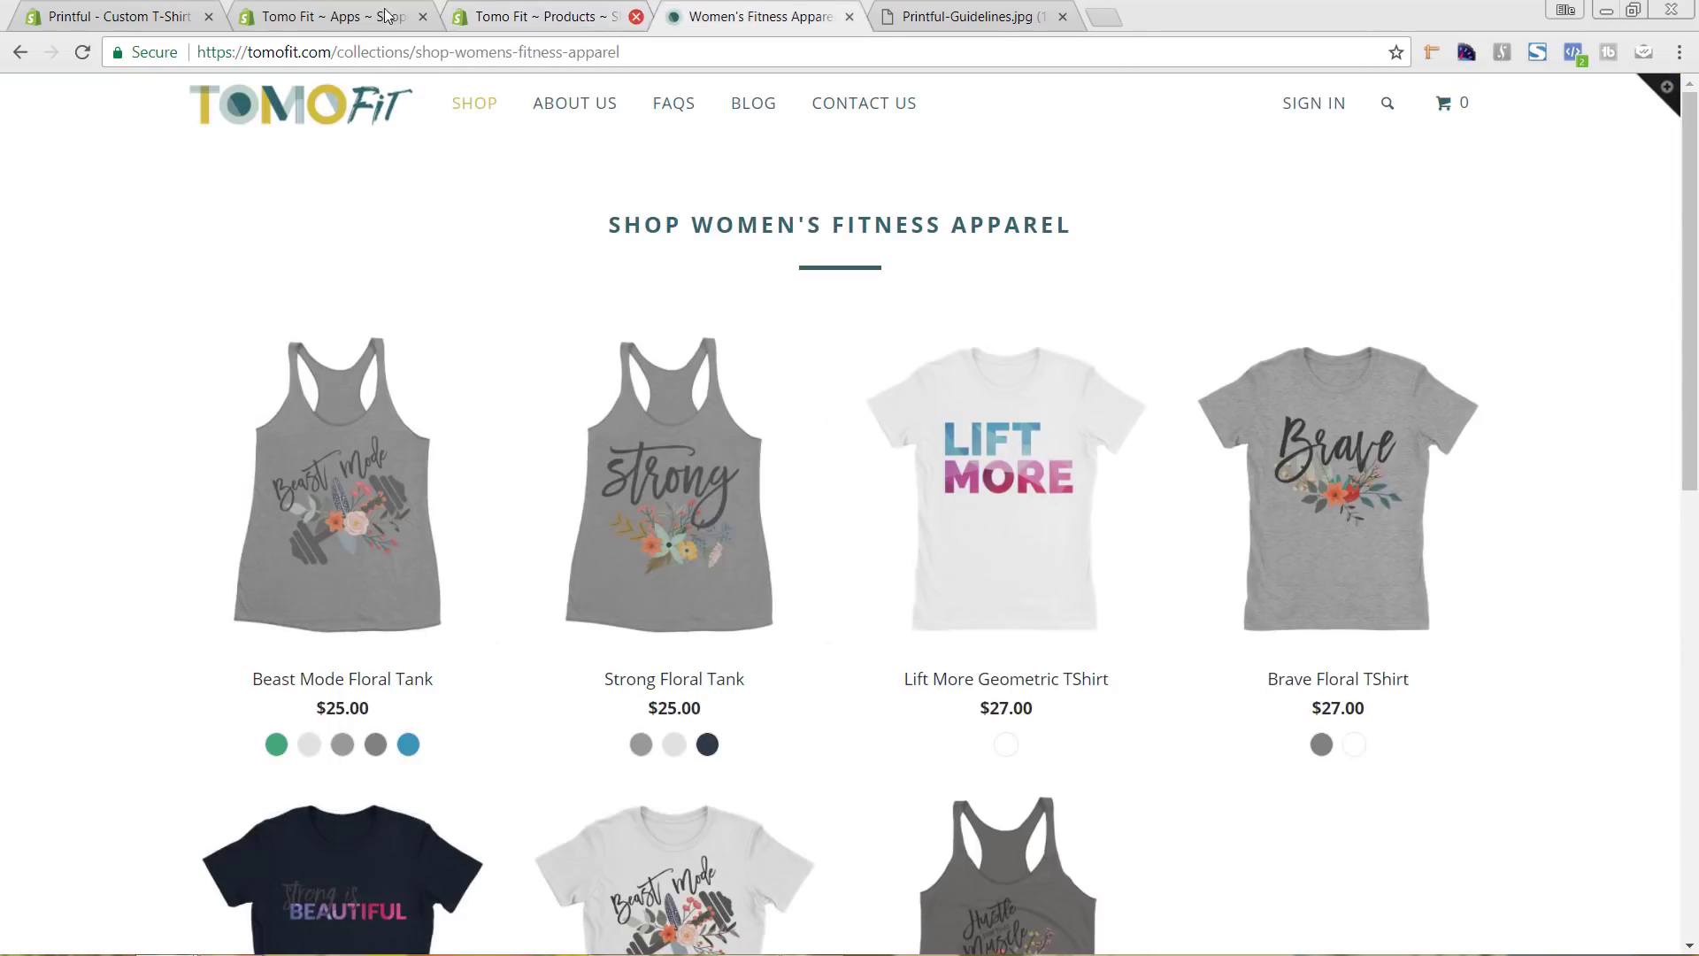
pyautogui.click(333, 17)
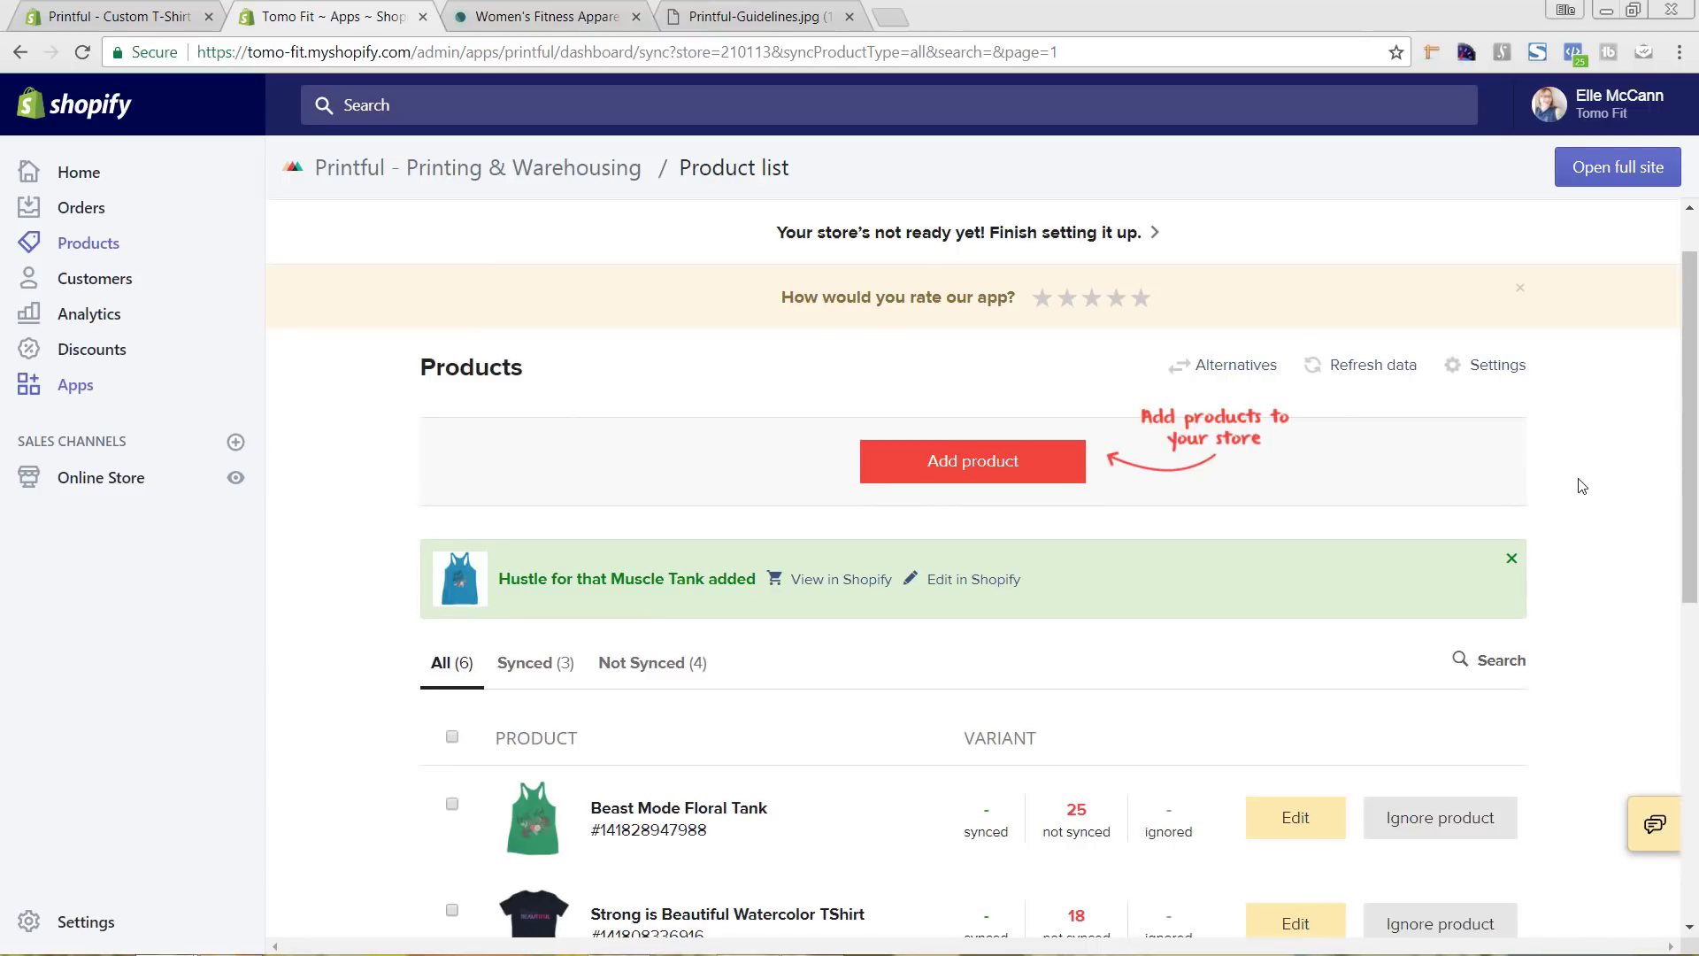
pyautogui.scroll(-5, 1583, 486)
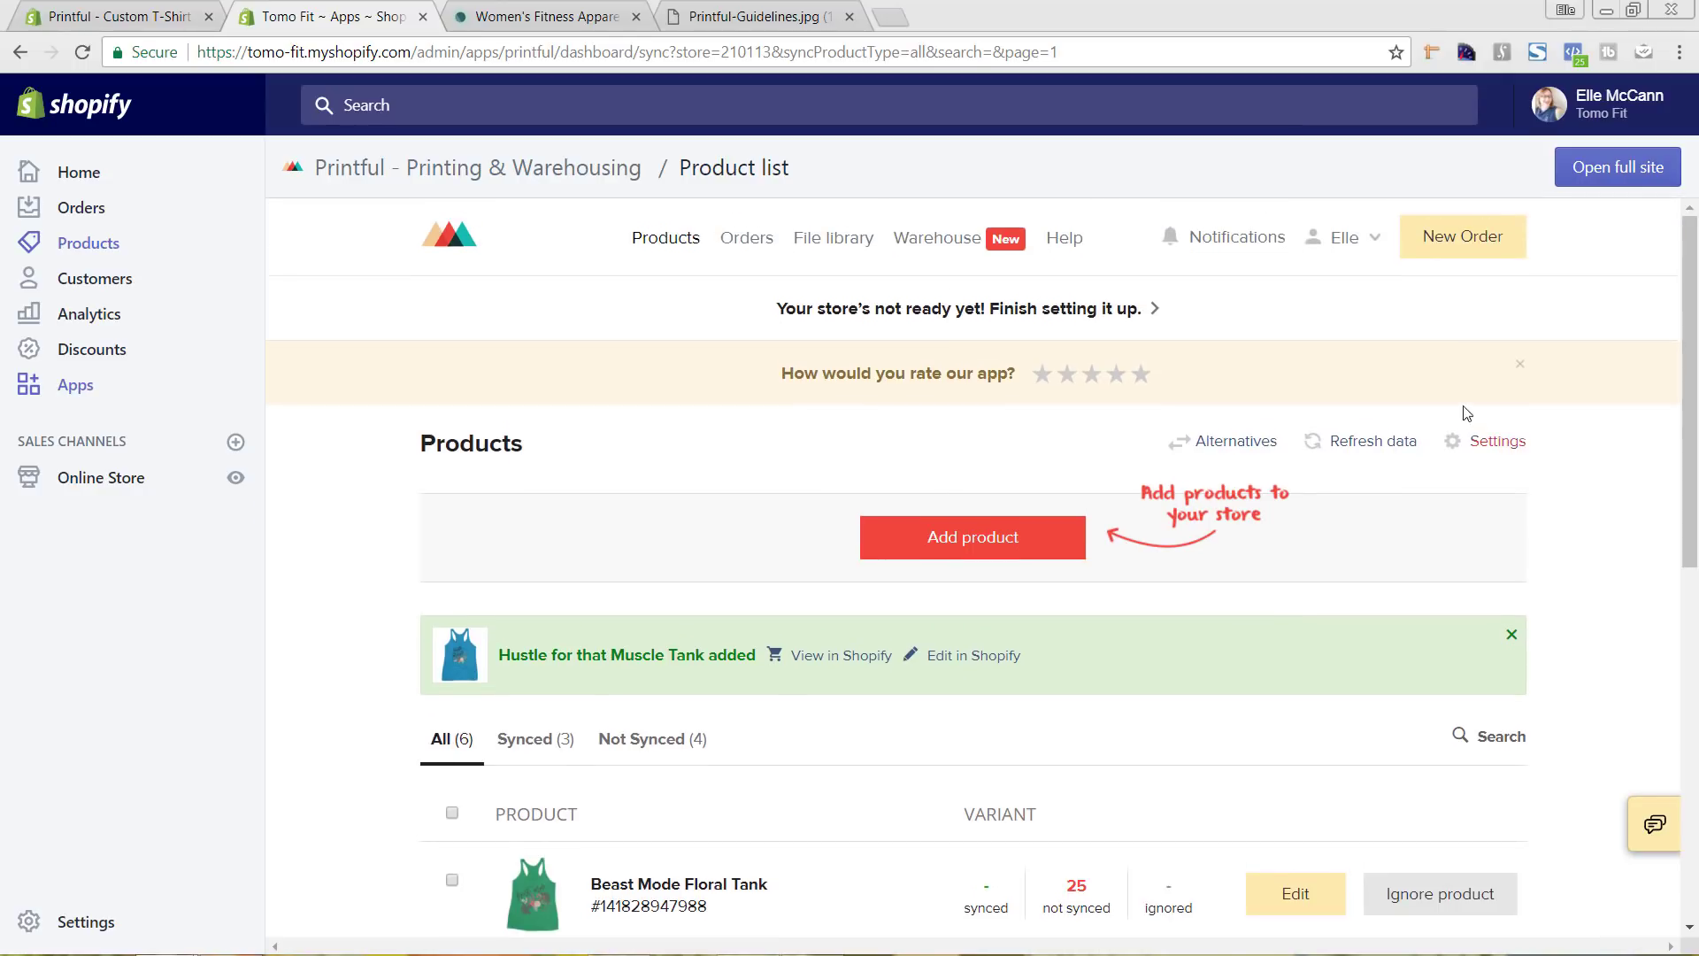
# Open the Tomo Fit store's settings in Printful and view the packing slip customization options
pyautogui.click(1341, 258)
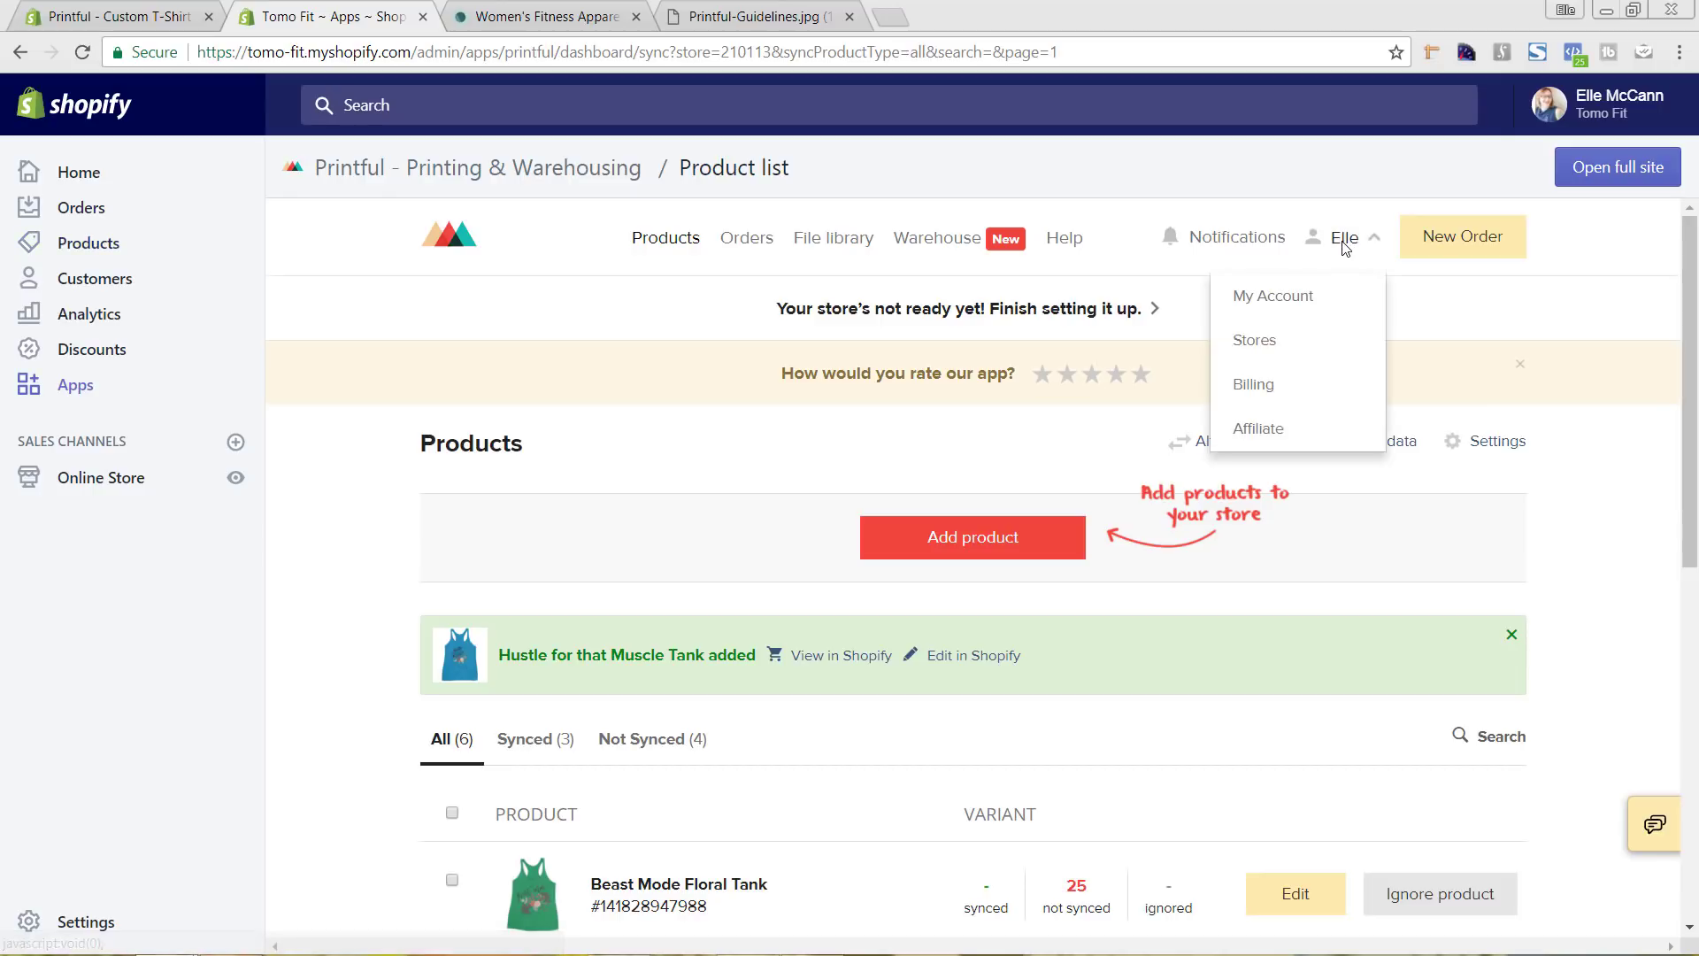
pyautogui.click(1274, 344)
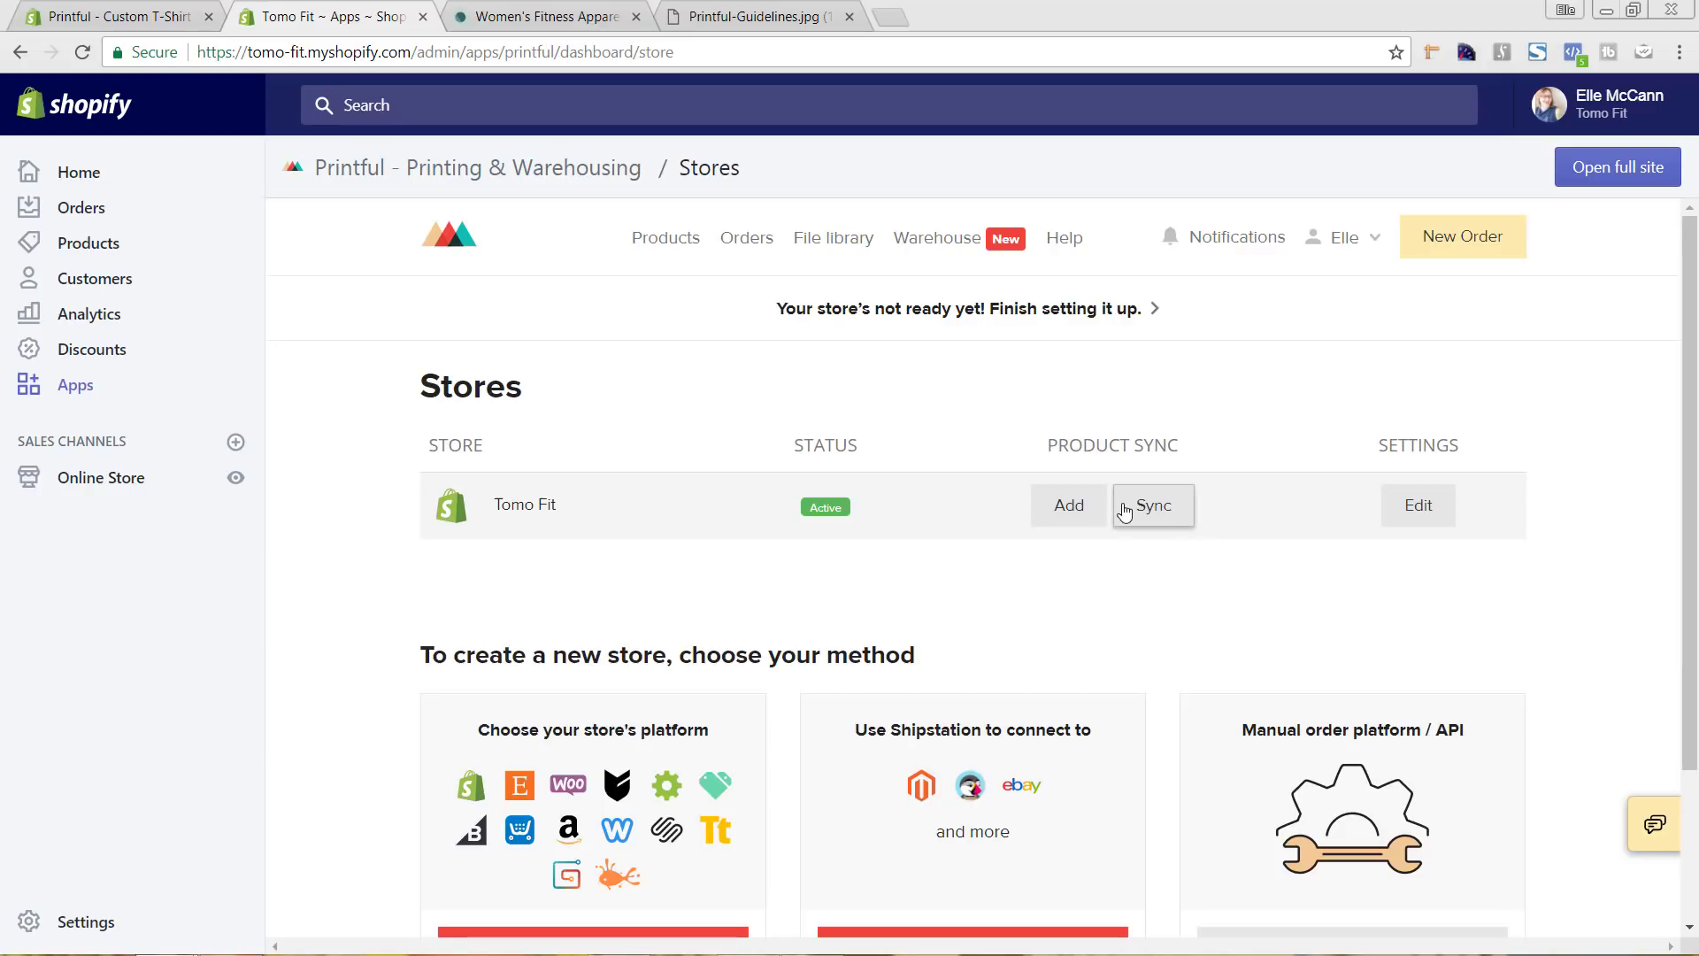
pyautogui.click(1420, 511)
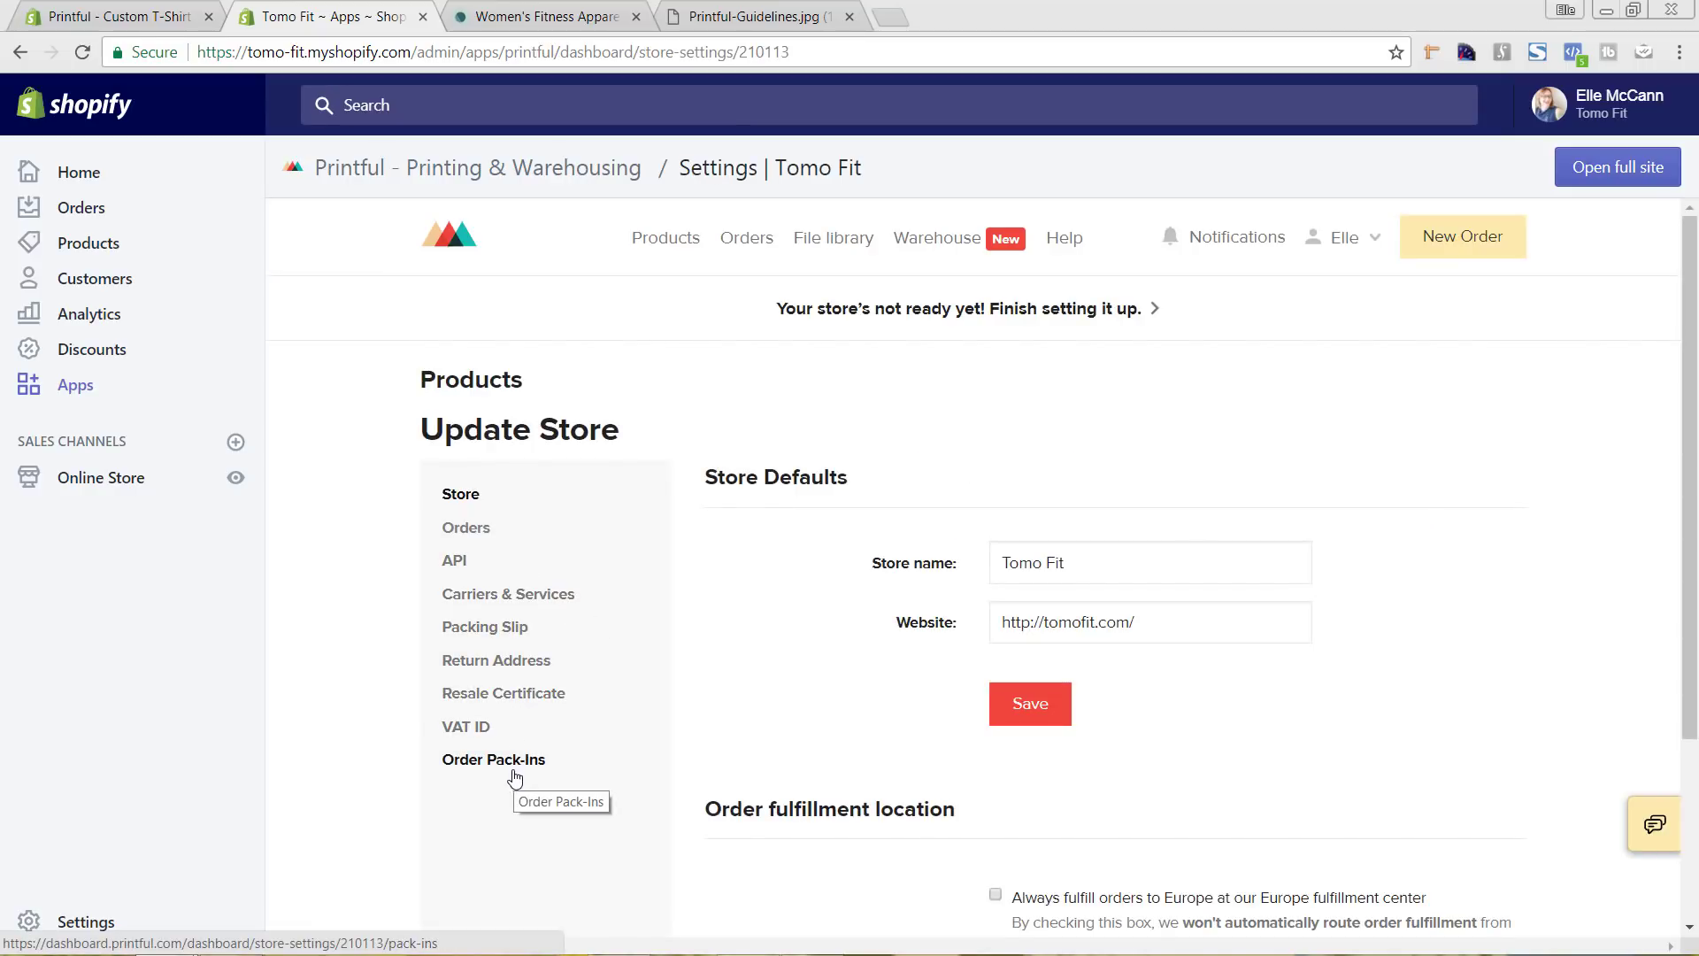
pyautogui.click(479, 637)
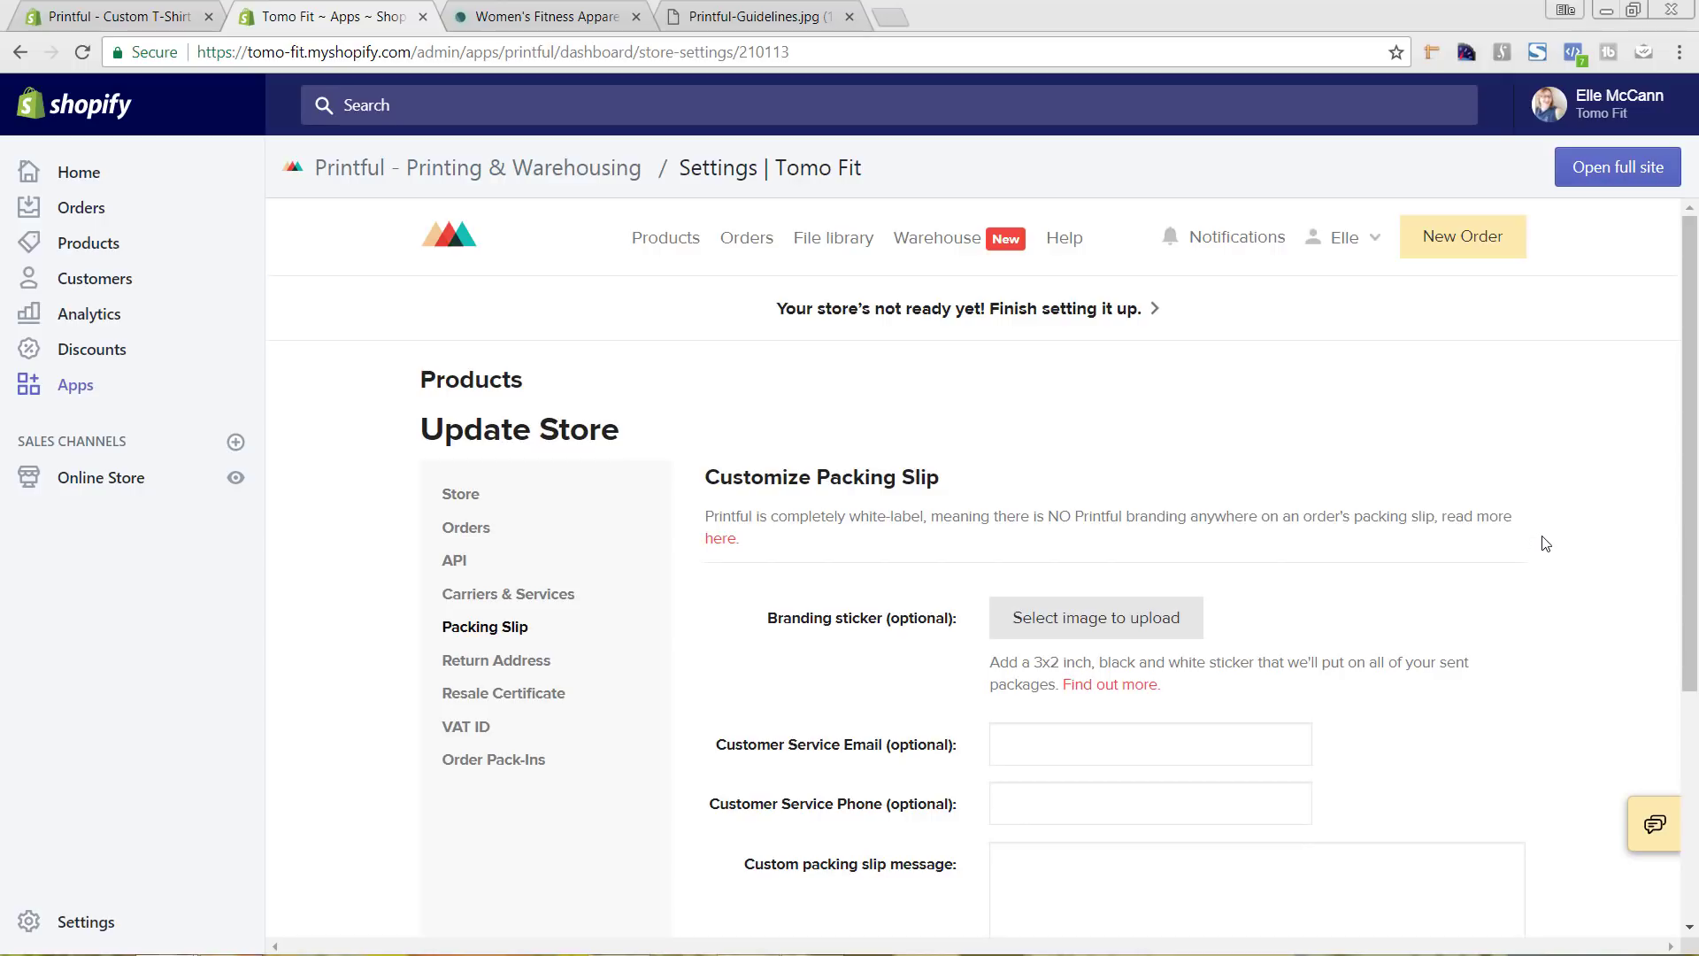
# Review the sample, basic and screen printing options for a new Printful order, including the free shipping details, without creating an order
pyautogui.click(1465, 239)
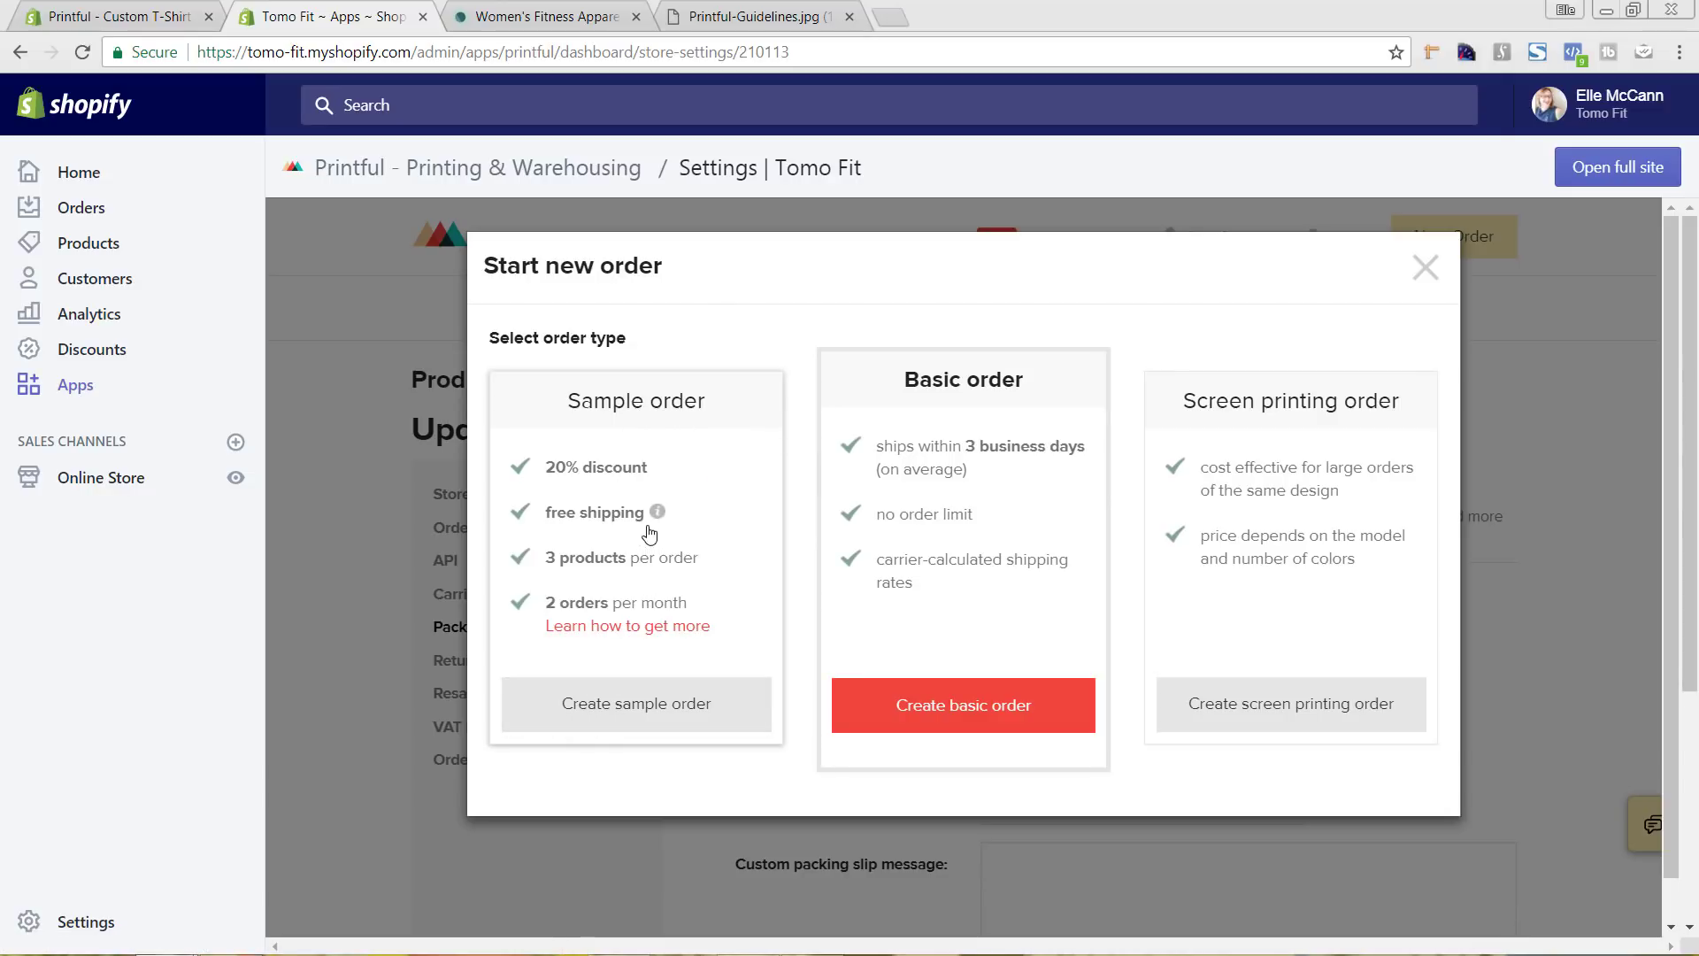
pyautogui.moveTo(655, 513)
pyautogui.click(1426, 269)
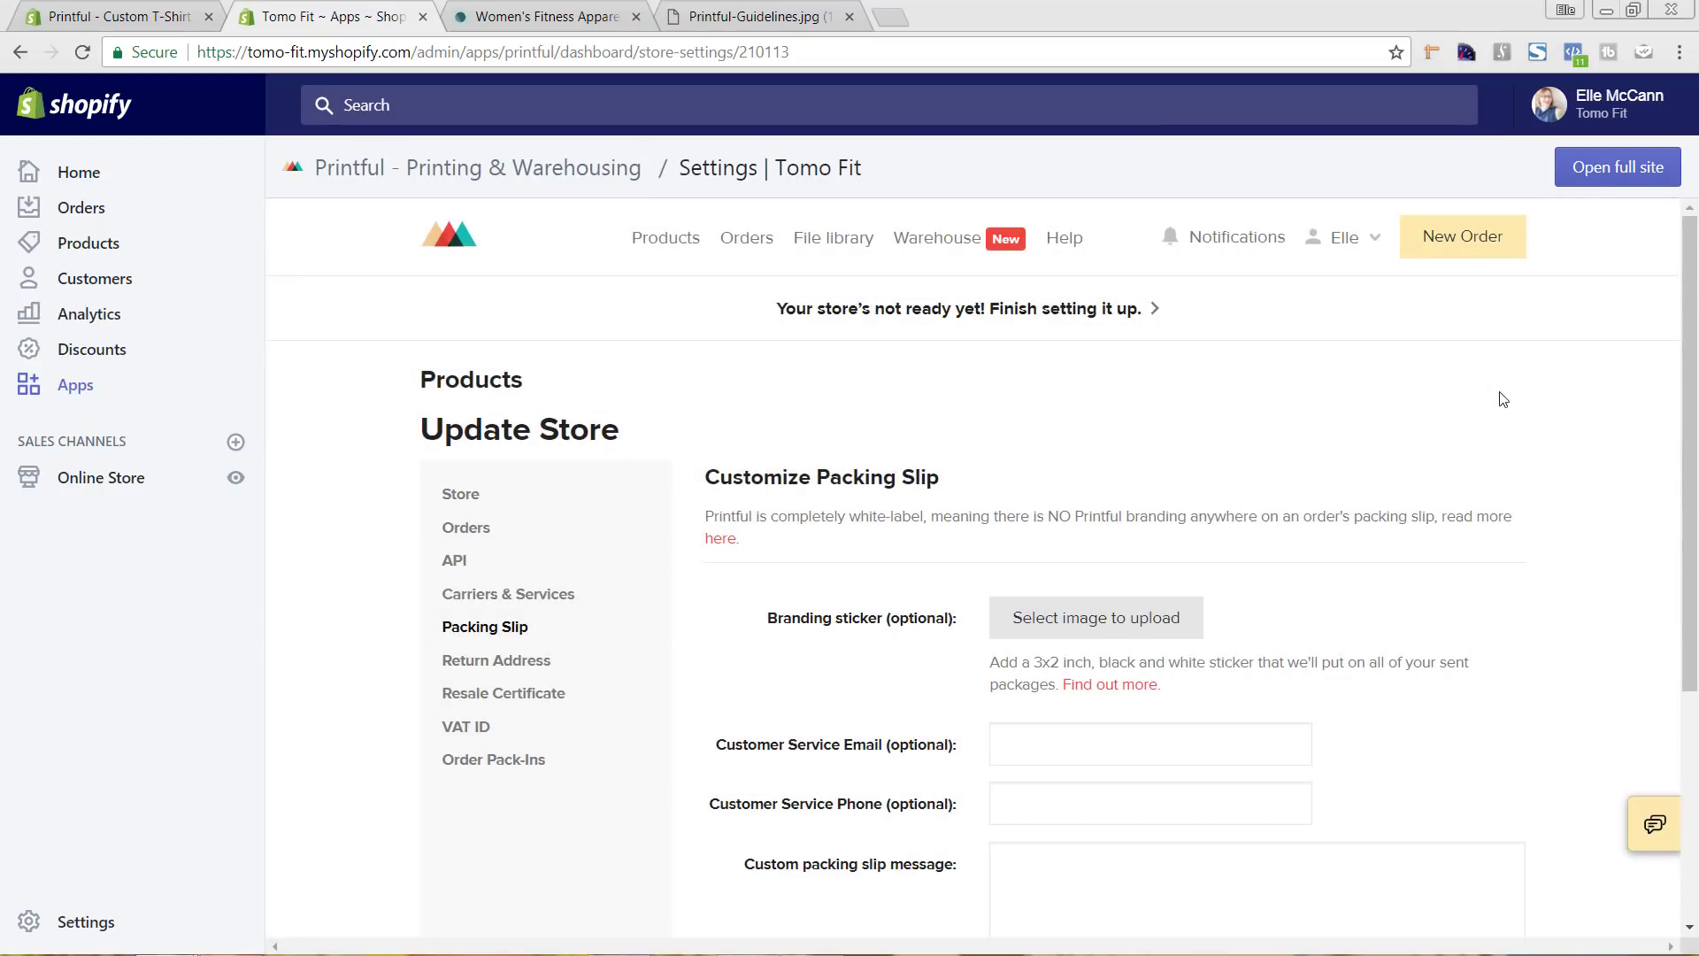